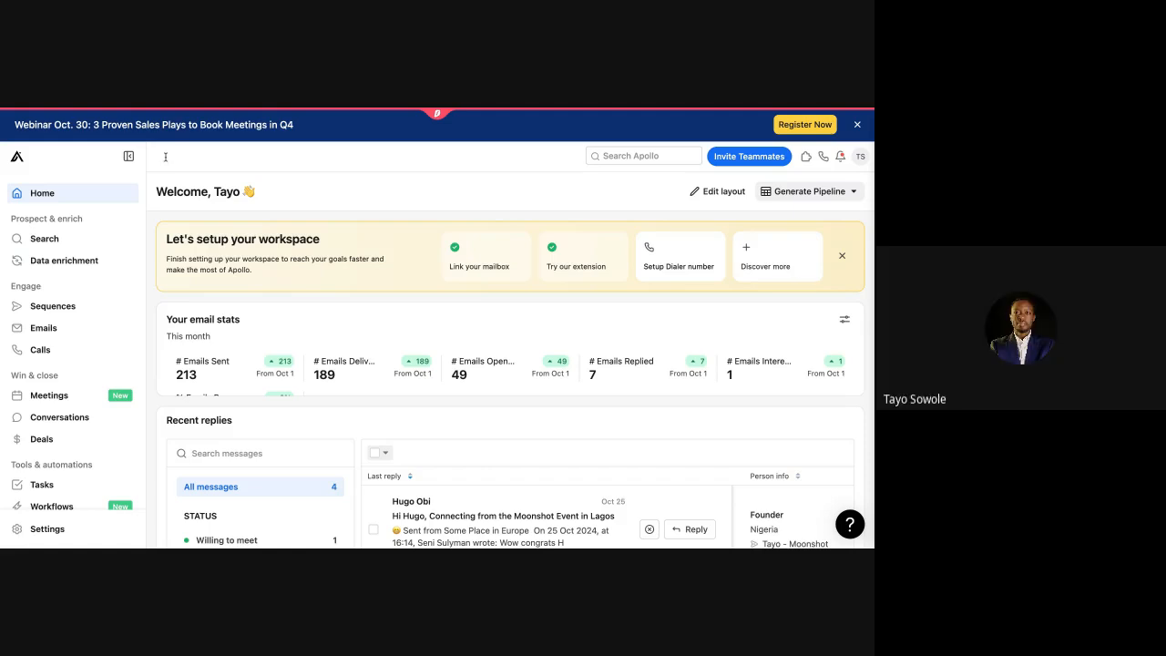
Step: Open the People search page and scroll down to the Saved Searches and Recent Searches lists
{"action": "left_click", "coordinate": [74, 244]}
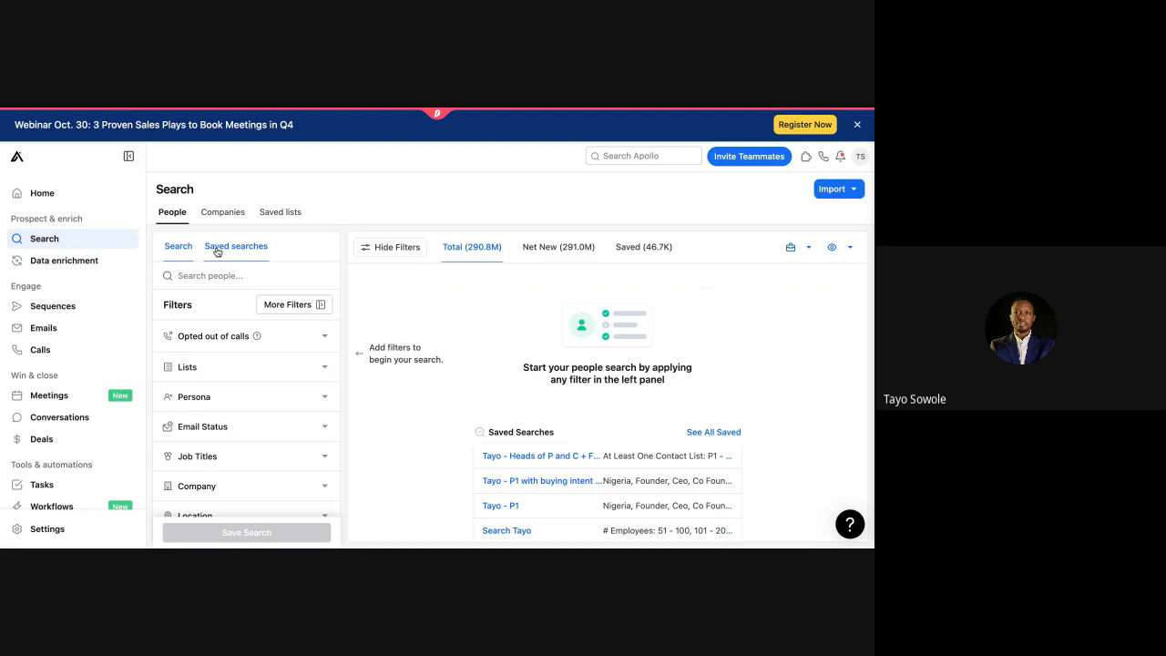
{"action": "scroll", "coordinate": [471, 398], "scroll_direction": "down", "scroll_amount": 3}
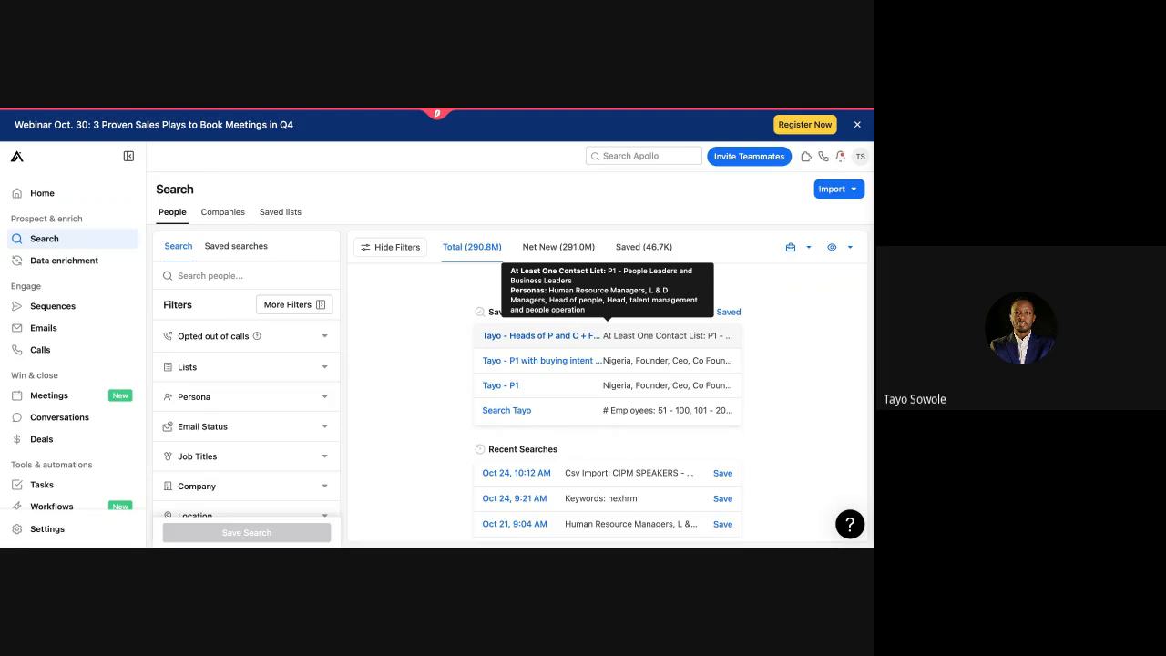
Step: Load the first saved search and expand its Job Titles filter
{"action": "left_click", "coordinate": [541, 336]}
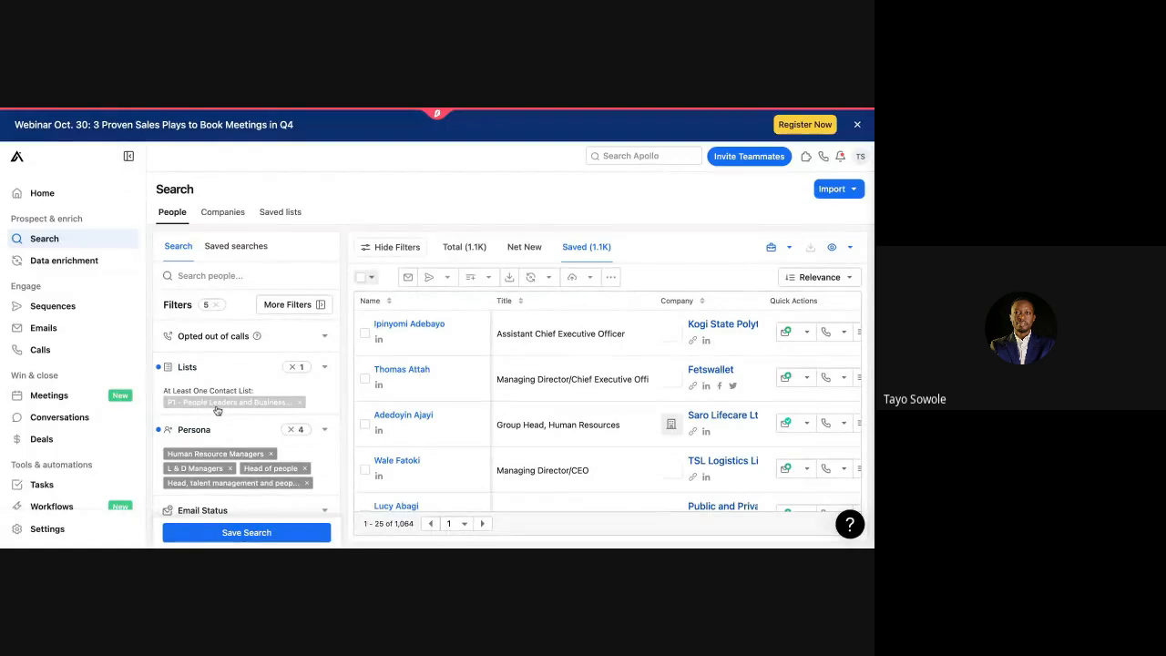
{"action": "scroll", "coordinate": [208, 407], "scroll_direction": "down", "scroll_amount": 2}
{"action": "mouse_move", "coordinate": [204, 387]}
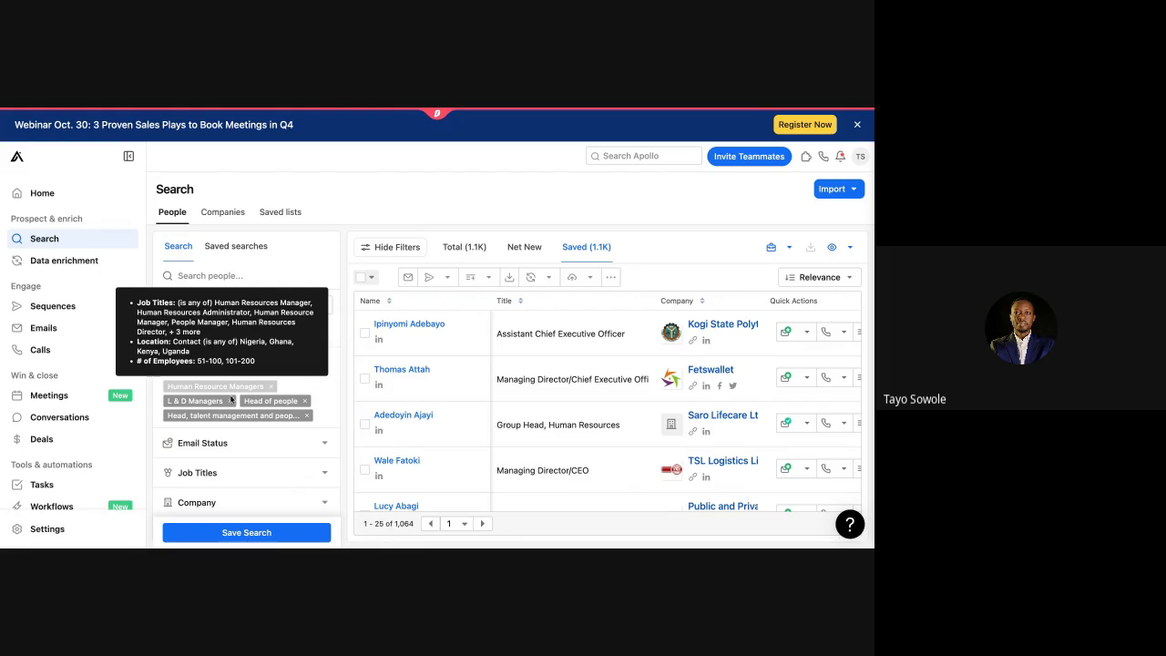
{"action": "mouse_move", "coordinate": [270, 419]}
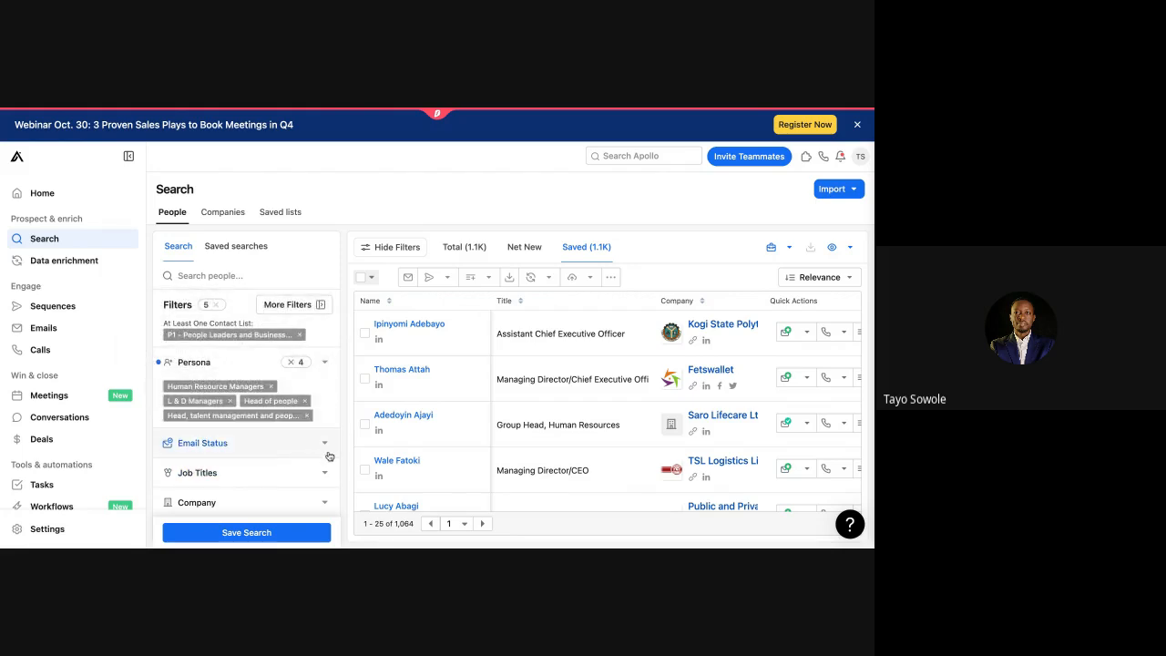
{"action": "scroll", "coordinate": [327, 452], "scroll_direction": "down", "scroll_amount": 1}
{"action": "left_click", "coordinate": [324, 411]}
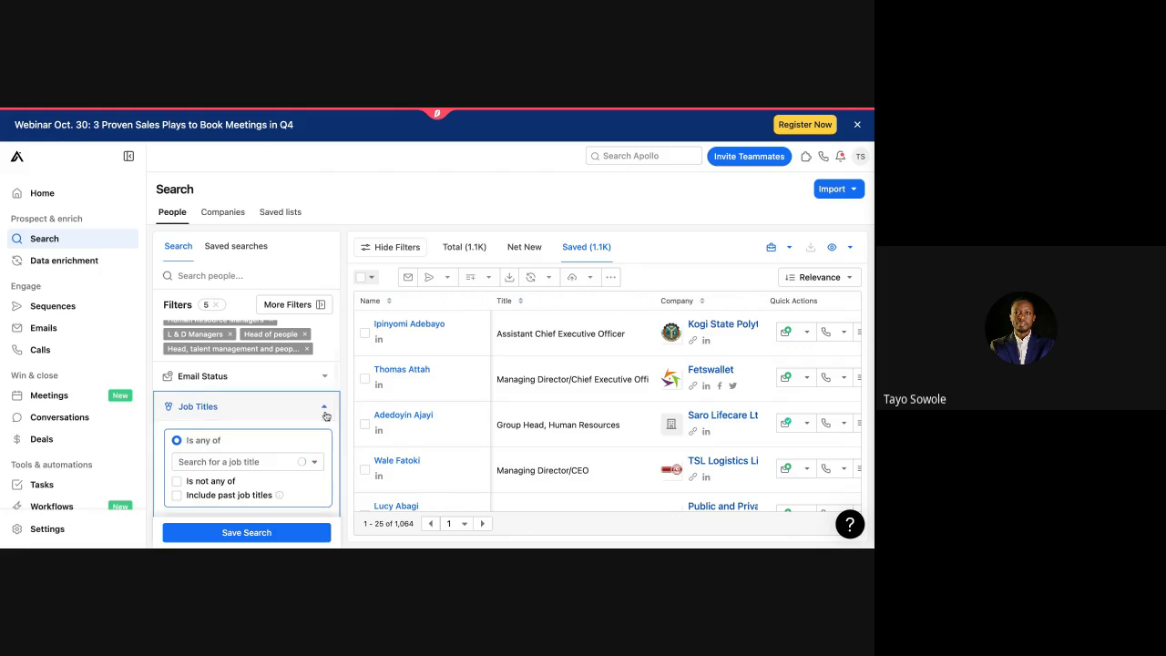
{"action": "scroll", "coordinate": [319, 432], "scroll_direction": "down", "scroll_amount": 5}
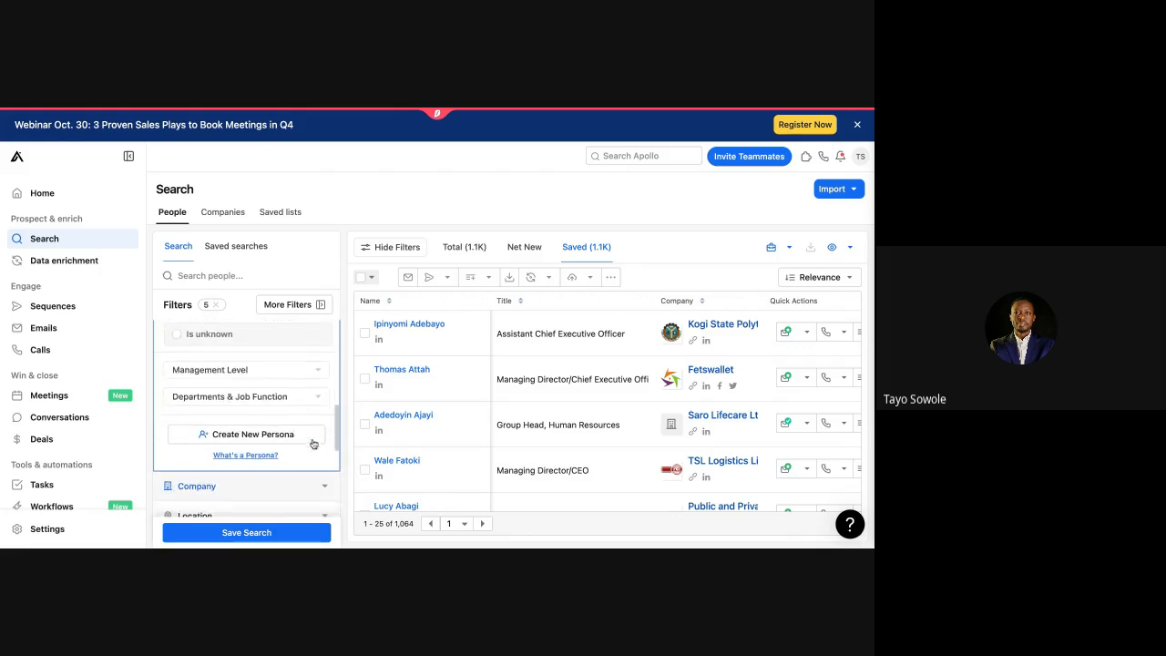
{"action": "scroll", "coordinate": [312, 444], "scroll_direction": "down", "scroll_amount": 2}
{"action": "scroll", "coordinate": [312, 444], "scroll_direction": "up", "scroll_amount": 3}
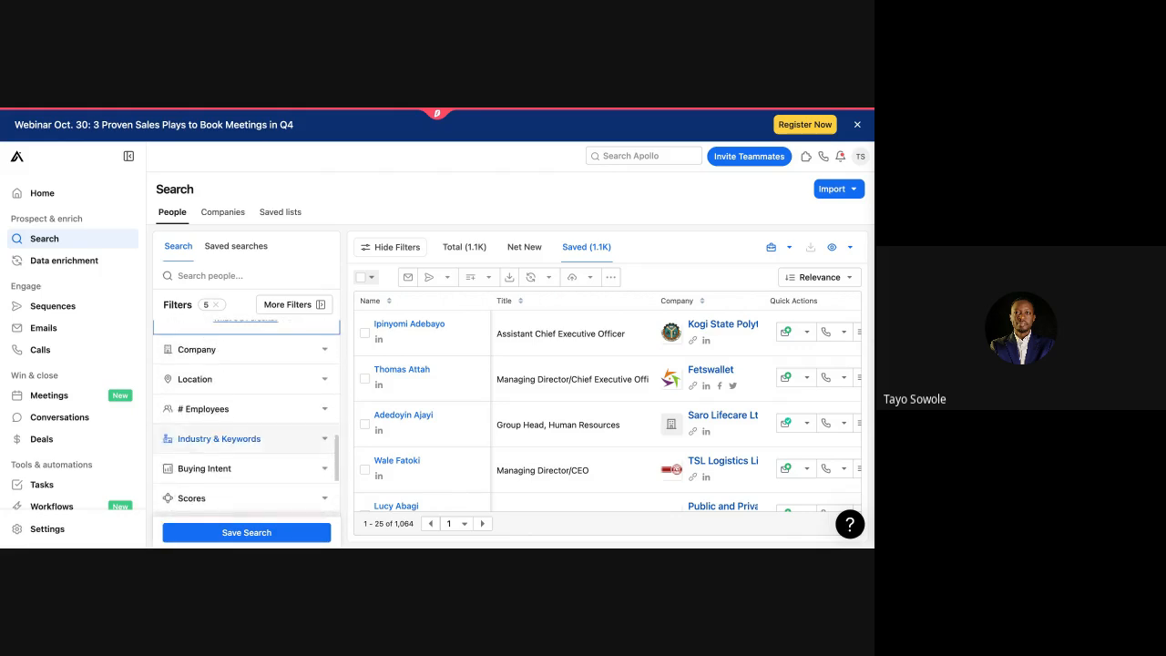
{"action": "scroll", "coordinate": [307, 425], "scroll_direction": "up", "scroll_amount": 3}
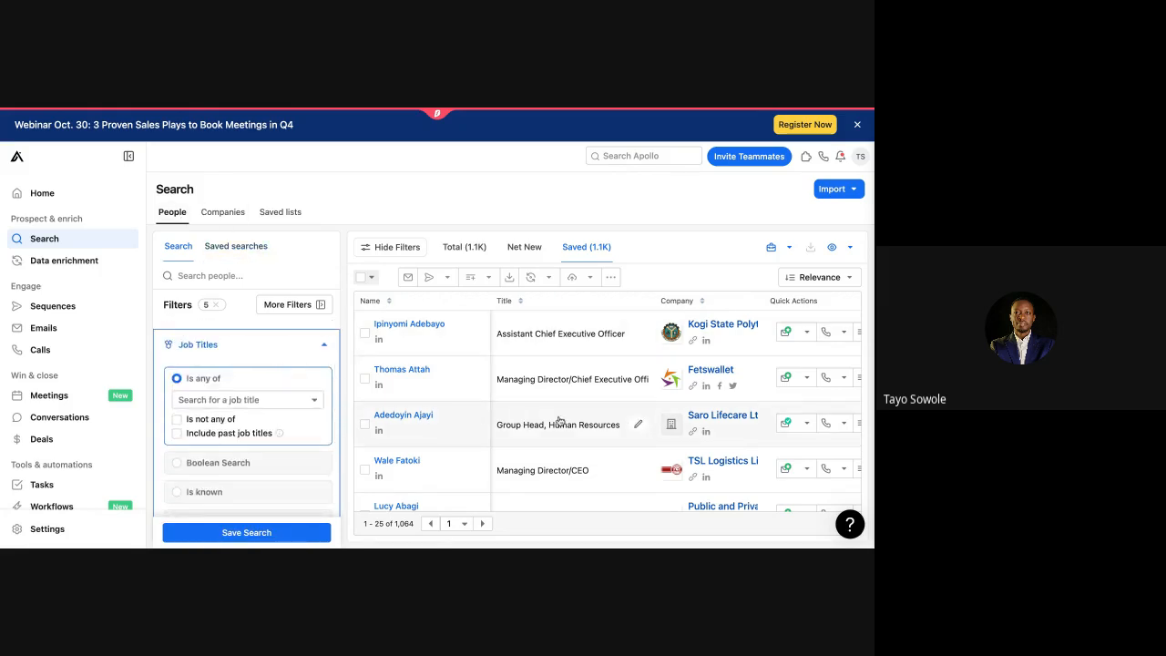
{"action": "scroll", "coordinate": [637, 446], "scroll_direction": "down", "scroll_amount": 1}
{"action": "scroll", "coordinate": [638, 446], "scroll_direction": "down", "scroll_amount": 1}
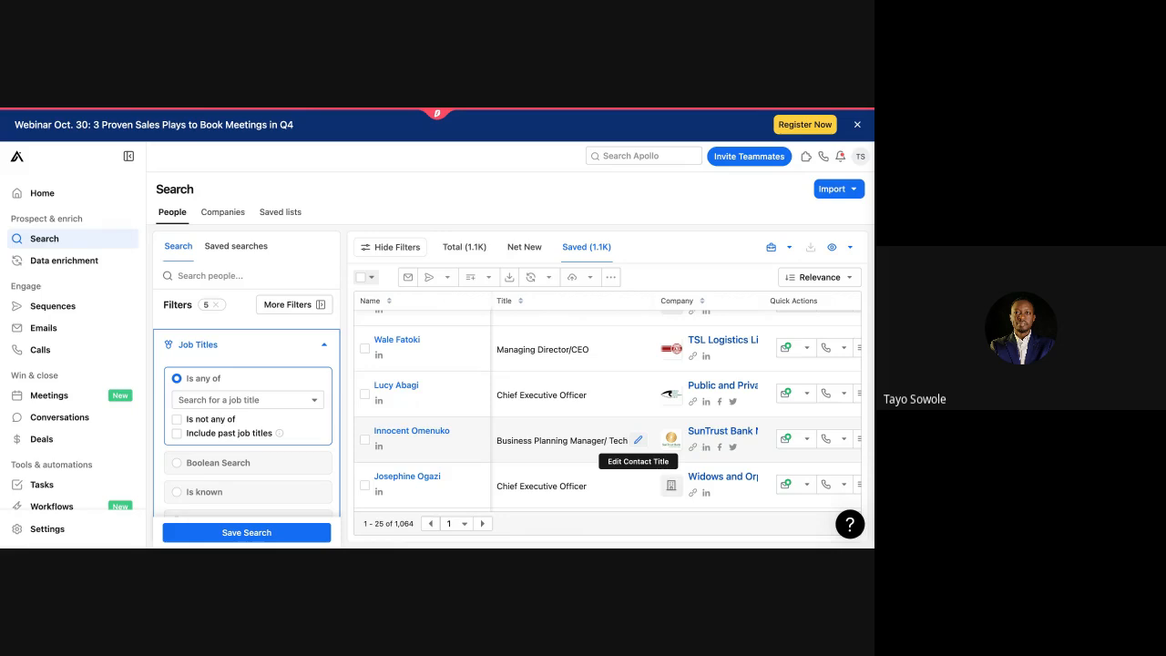
Step: Clear all five filters so the results show 46,609 saved contacts
{"action": "left_click", "coordinate": [205, 306]}
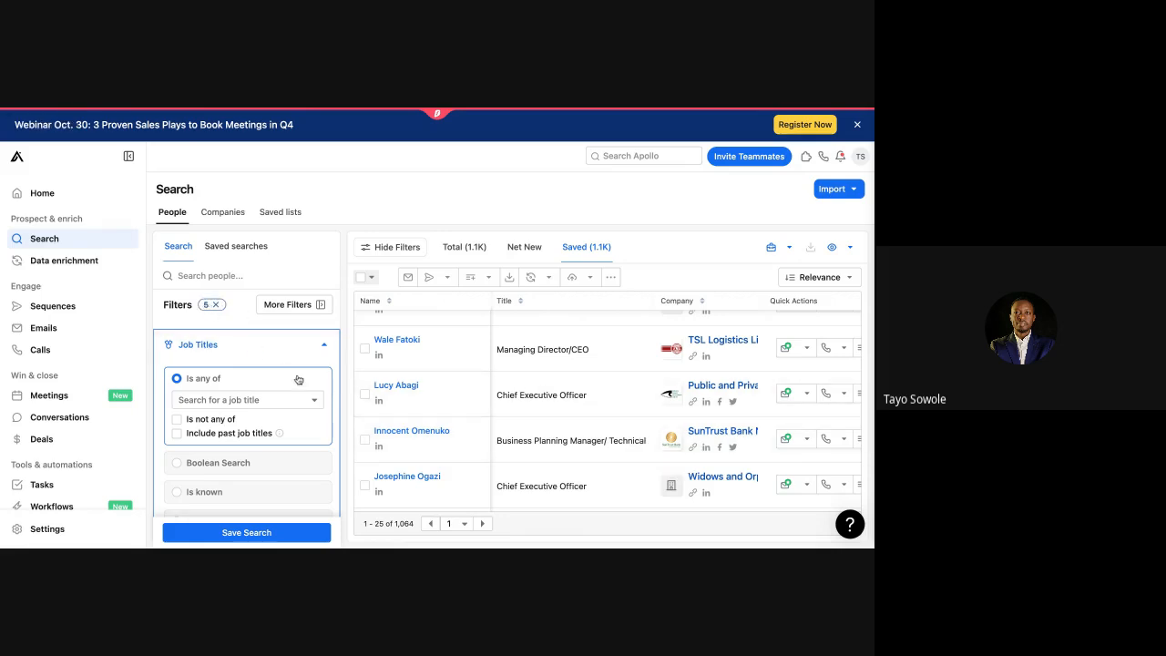
{"action": "scroll", "coordinate": [300, 381], "scroll_direction": "down", "scroll_amount": 4}
{"action": "scroll", "coordinate": [300, 381], "scroll_direction": "up", "scroll_amount": 5}
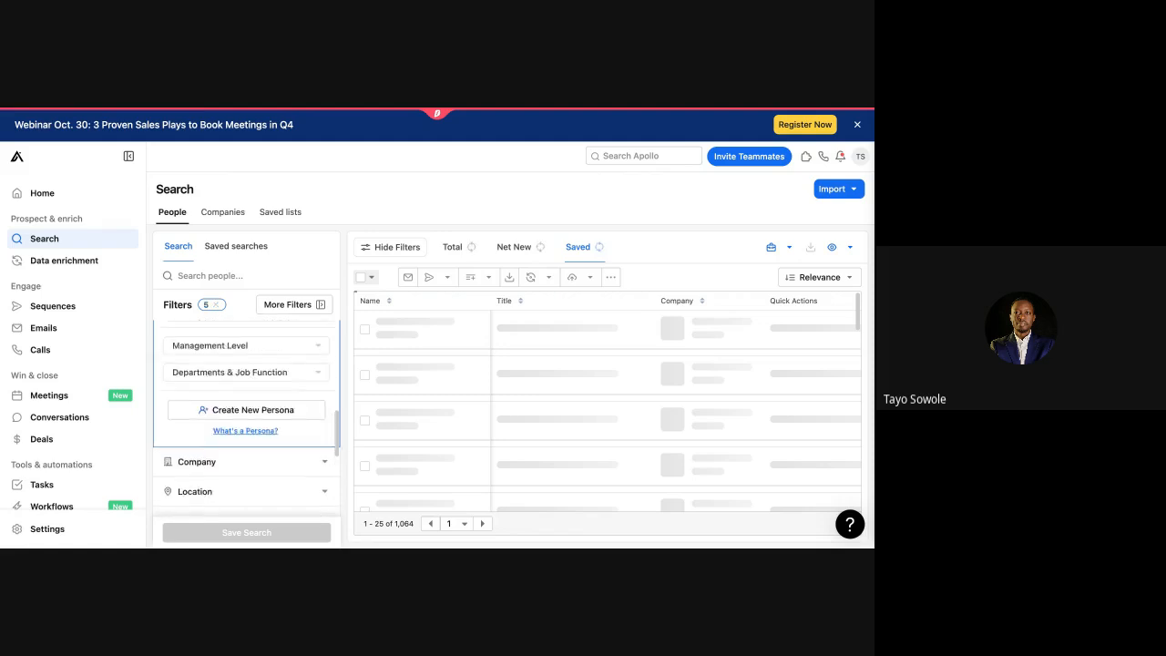
{"action": "scroll", "coordinate": [300, 380], "scroll_direction": "up", "scroll_amount": 2}
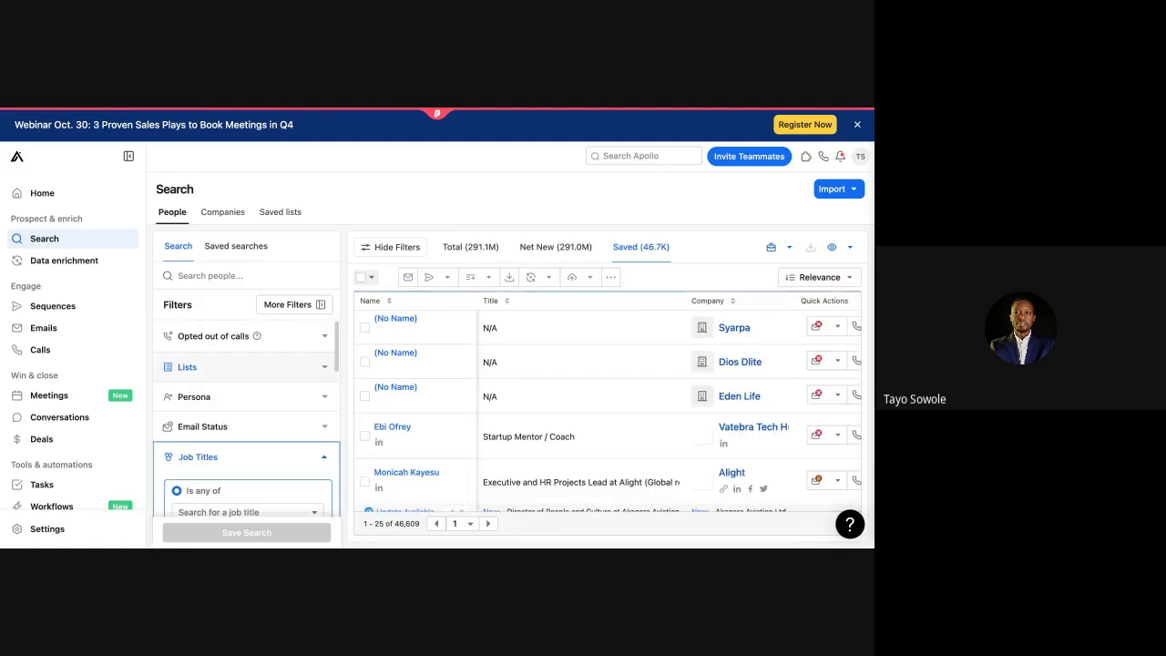
{"action": "scroll", "coordinate": [300, 380], "scroll_direction": "down", "scroll_amount": 1}
{"action": "scroll", "coordinate": [594, 464], "scroll_direction": "down", "scroll_amount": 2}
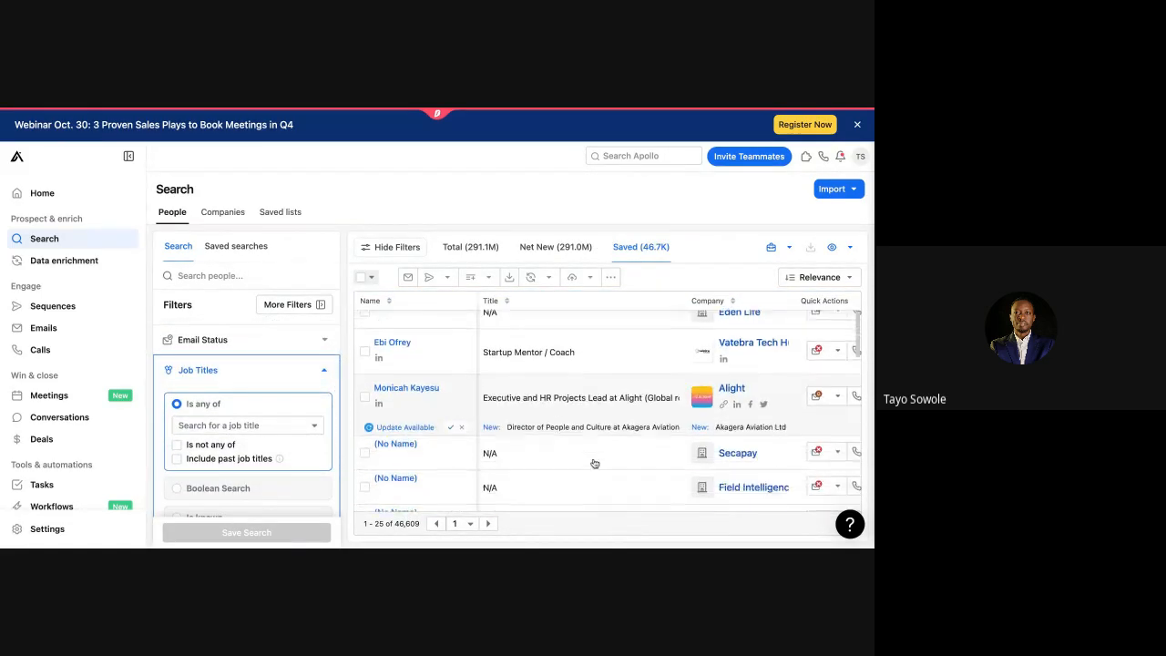
{"action": "scroll", "coordinate": [593, 438], "scroll_direction": "up", "scroll_amount": 3}
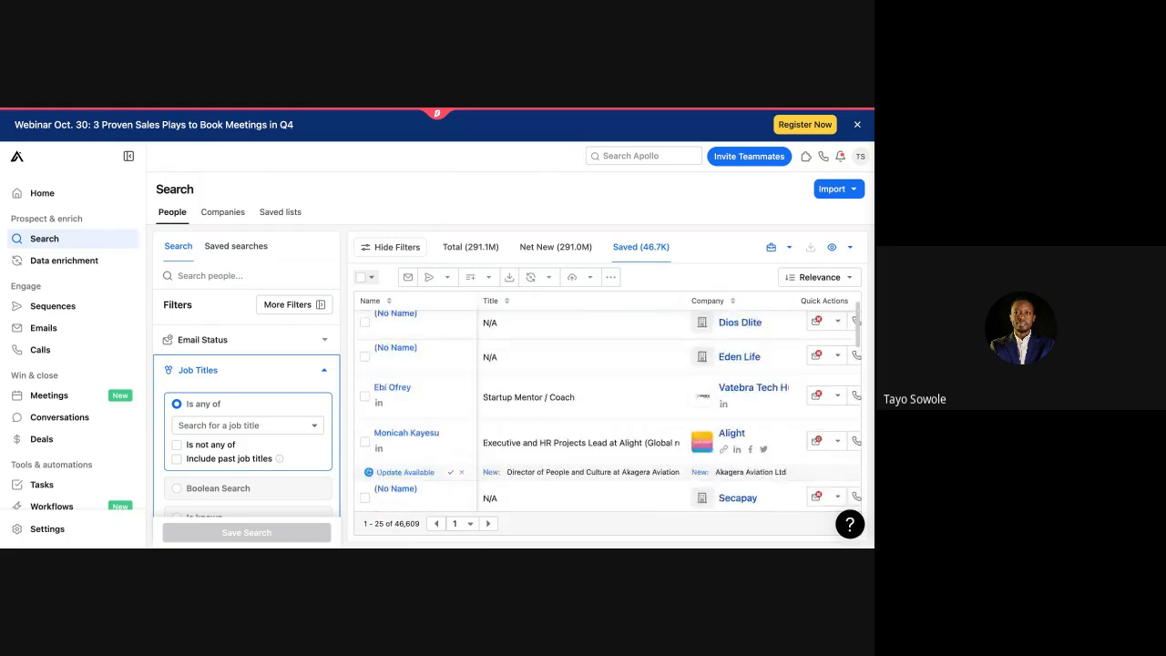
Step: Switch to Saved lists and preview the P1 - People Leaders and Business Leaders list
{"action": "left_click", "coordinate": [286, 215]}
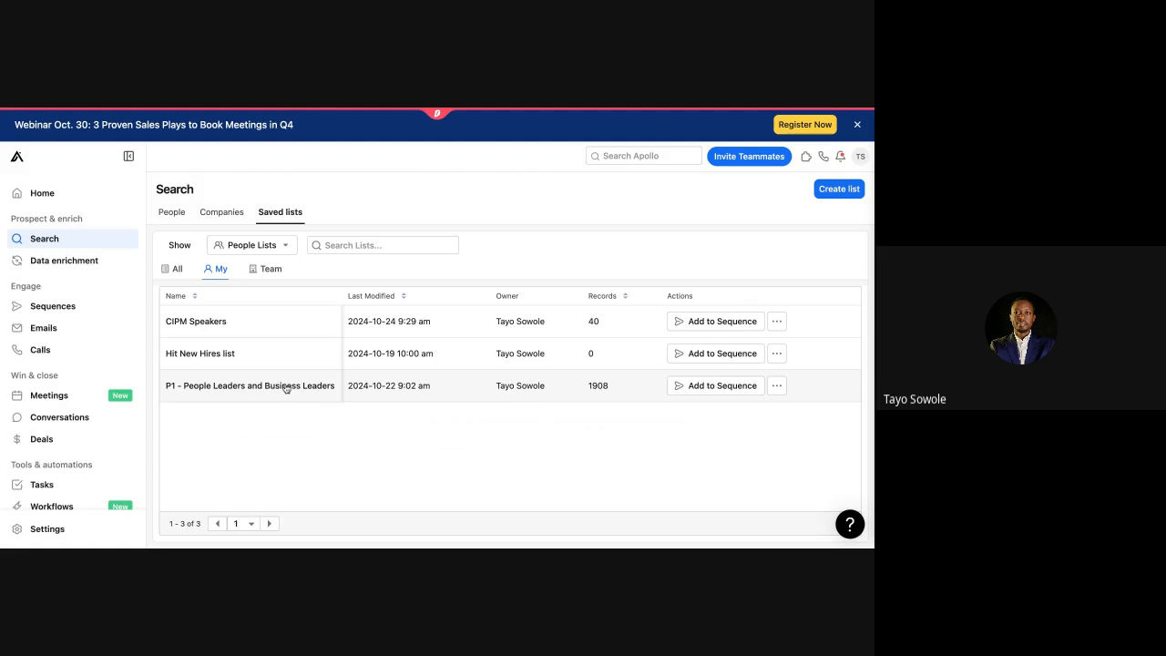
{"action": "left_click", "coordinate": [364, 384]}
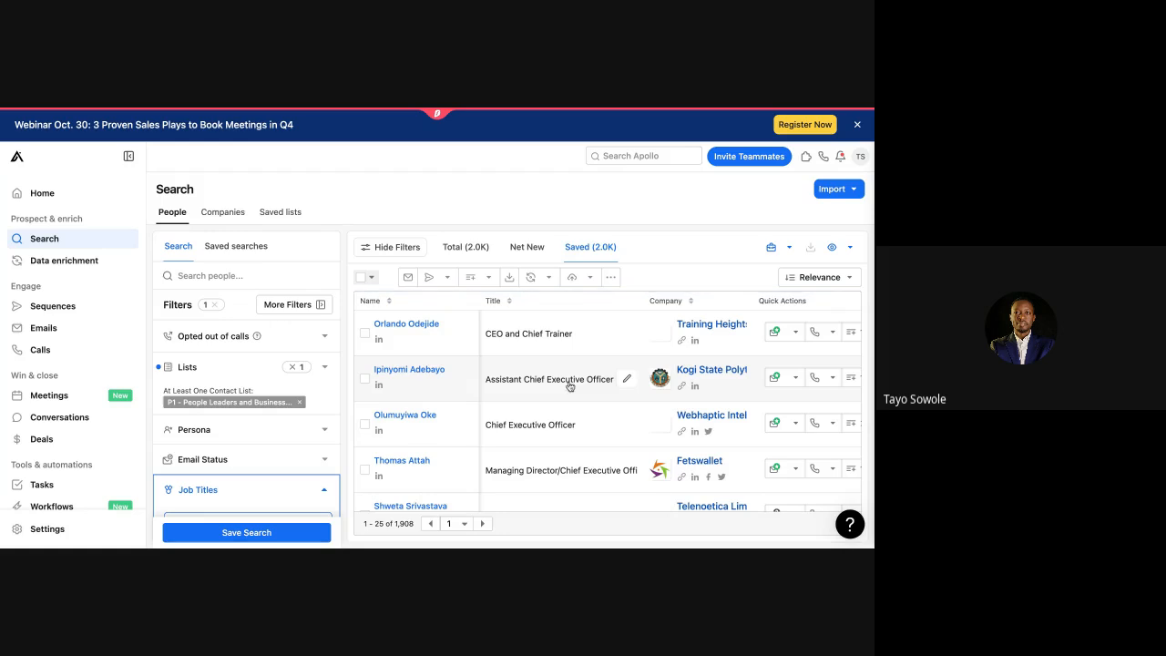
{"action": "key", "text": "alt+Left"}
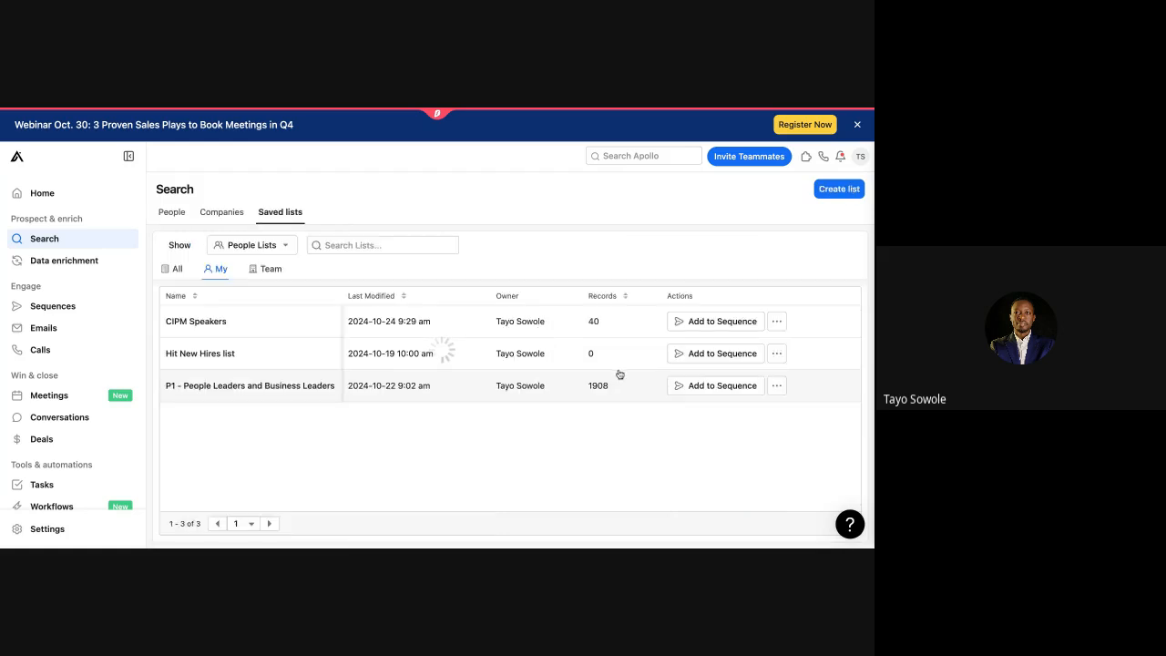
Step: Start adding the P1 list to a sequence, browse the available sequences, then cancel
{"action": "left_click", "coordinate": [746, 387]}
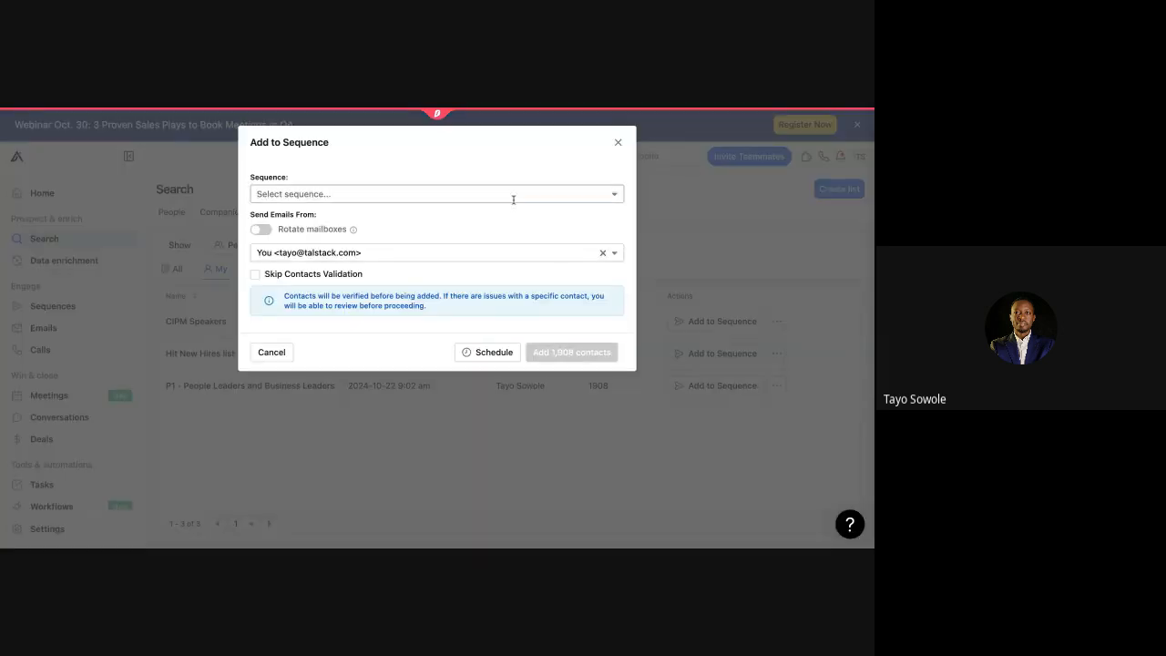
{"action": "left_click", "coordinate": [570, 194]}
{"action": "scroll", "coordinate": [460, 287], "scroll_direction": "down", "scroll_amount": 1}
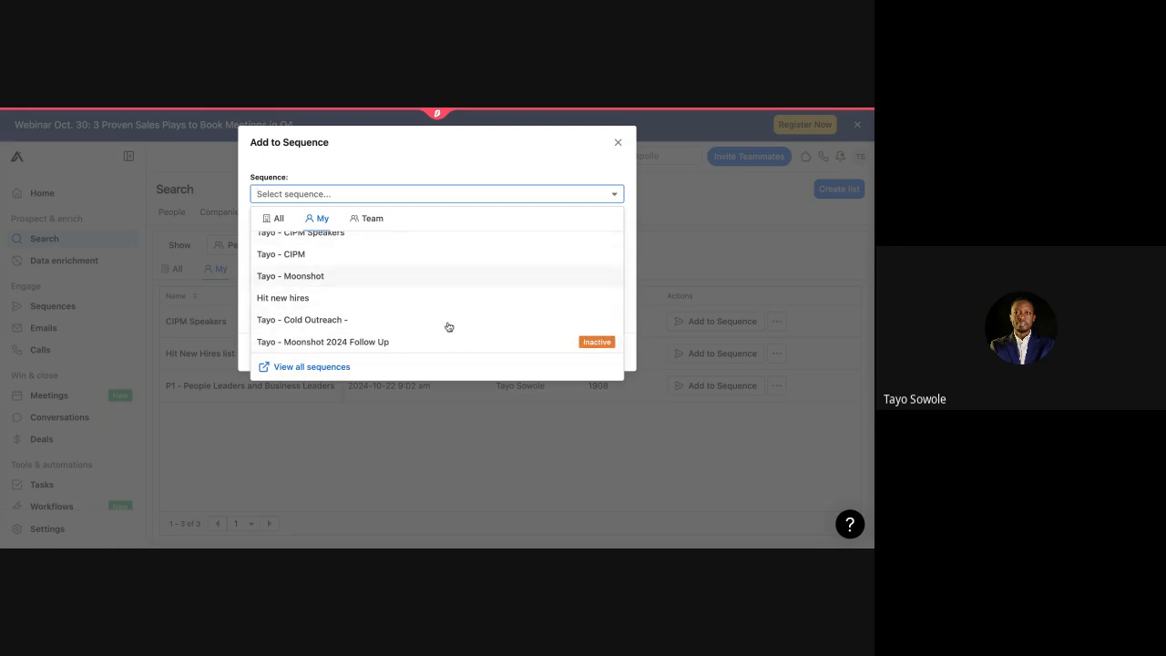
{"action": "scroll", "coordinate": [488, 290], "scroll_direction": "up", "scroll_amount": 1}
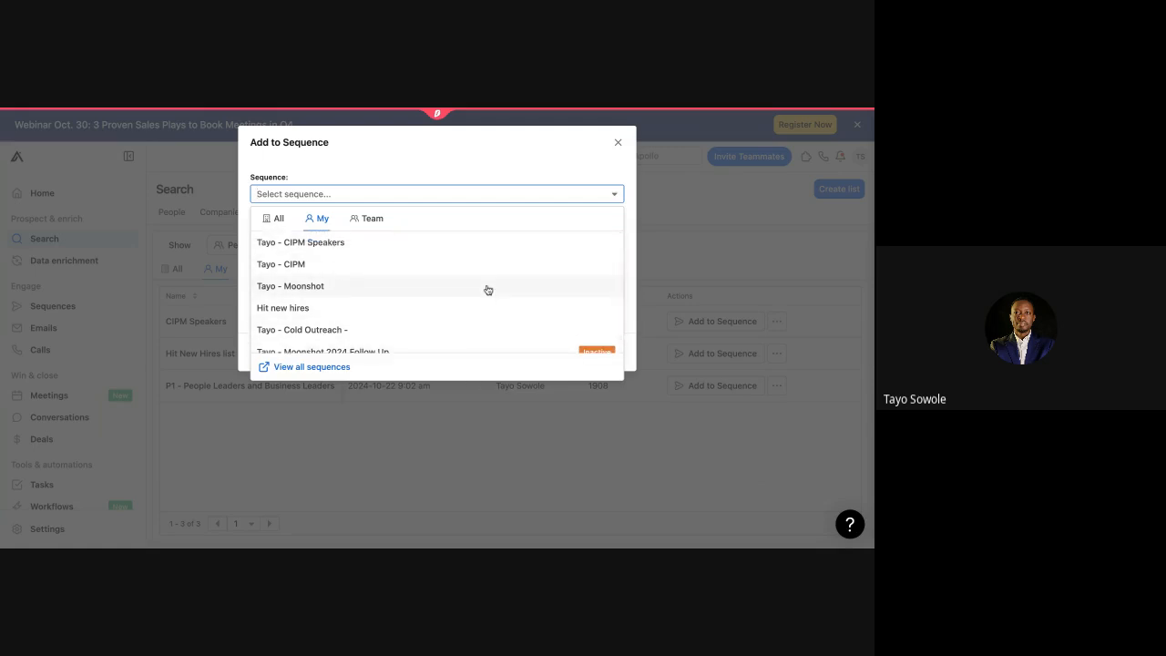
{"action": "scroll", "coordinate": [487, 289], "scroll_direction": "down", "scroll_amount": 1}
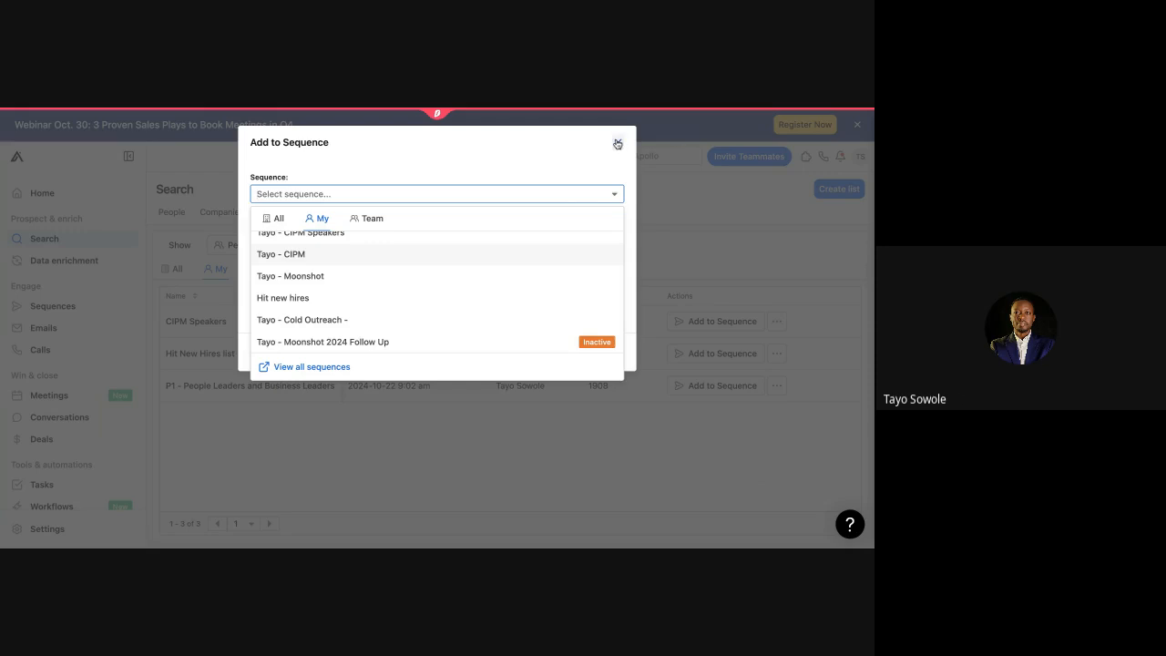
{"action": "left_click", "coordinate": [618, 142]}
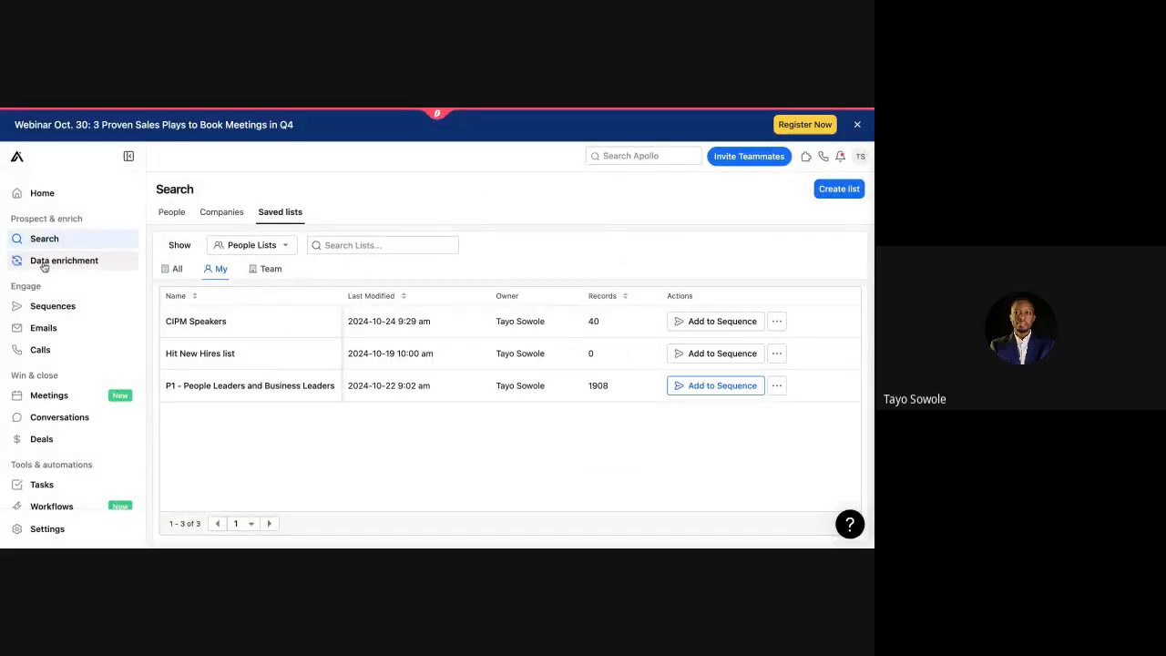
Step: From the Sequences page, bring up the Create a sequence dialog with AI-assisted, Pre-formatted, Clone and From scratch options
{"action": "left_click", "coordinate": [73, 313]}
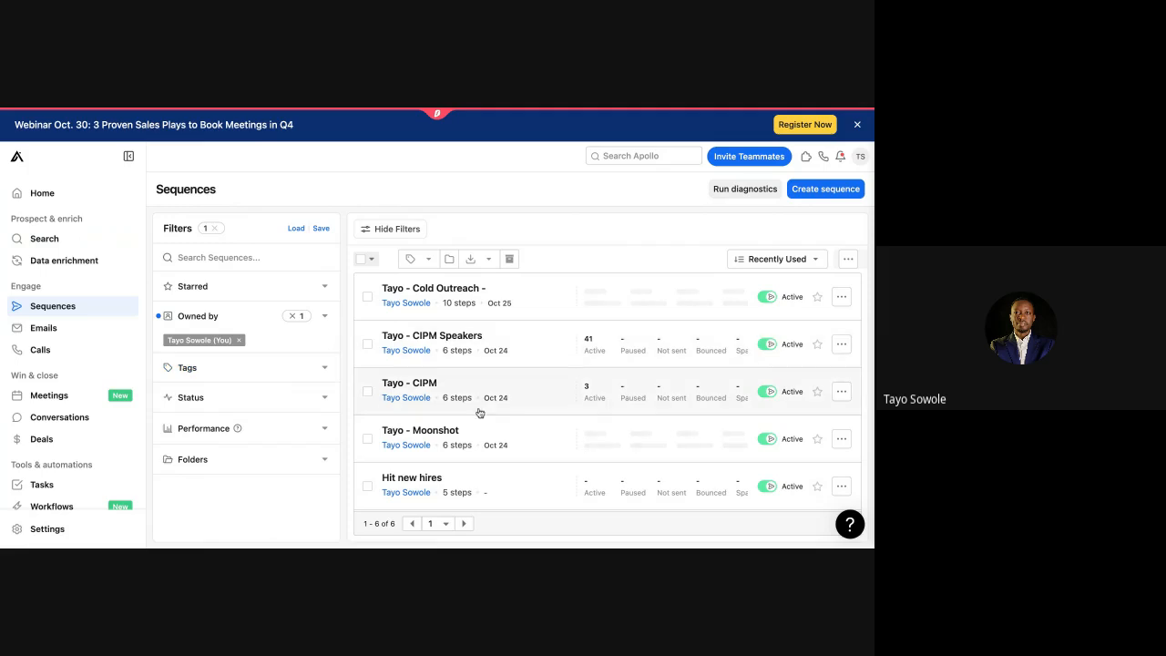
{"action": "scroll", "coordinate": [479, 413], "scroll_direction": "down", "scroll_amount": 1}
{"action": "scroll", "coordinate": [479, 413], "scroll_direction": "up", "scroll_amount": 1}
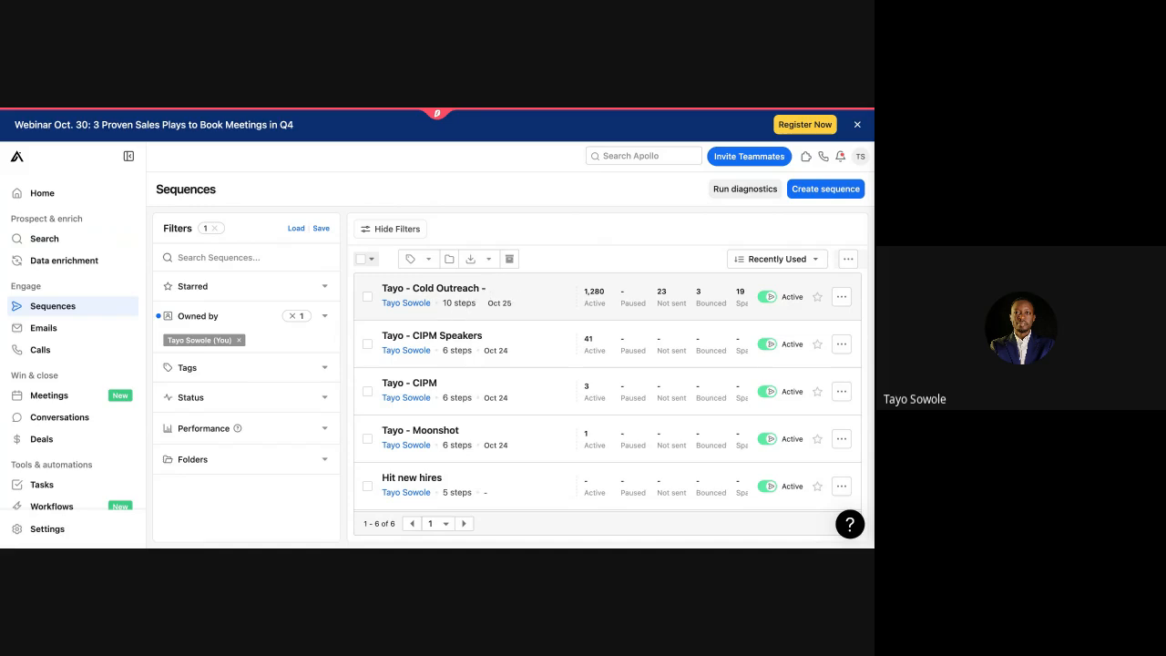
{"action": "scroll", "coordinate": [479, 377], "scroll_direction": "down", "scroll_amount": 2}
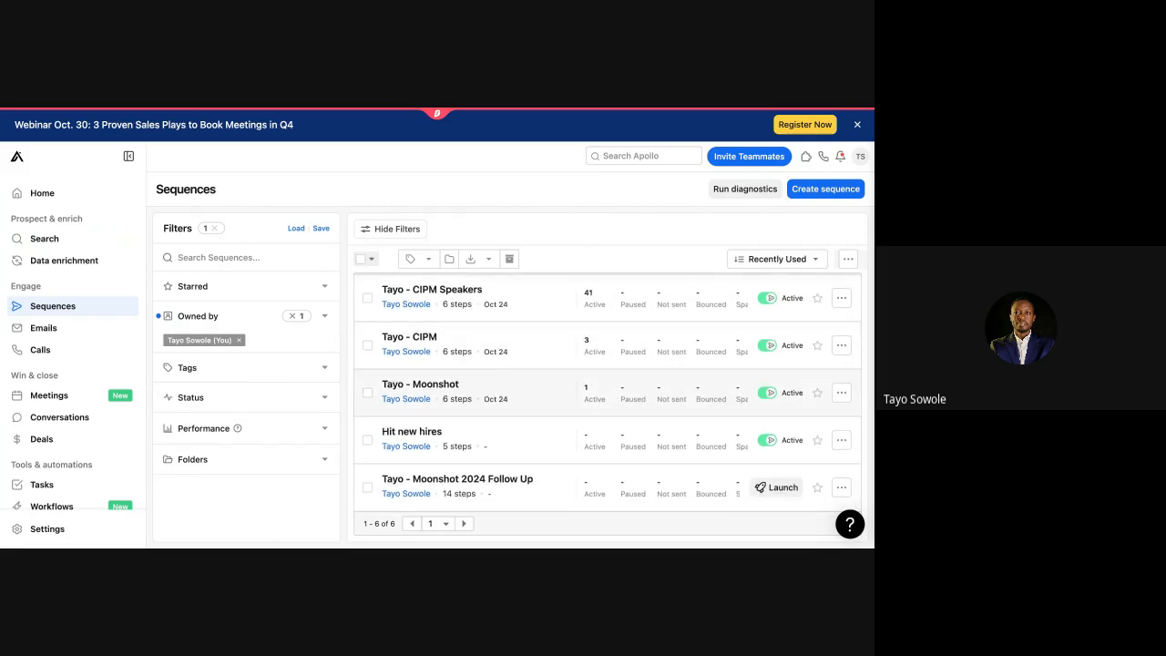
{"action": "scroll", "coordinate": [479, 374], "scroll_direction": "up", "scroll_amount": 2}
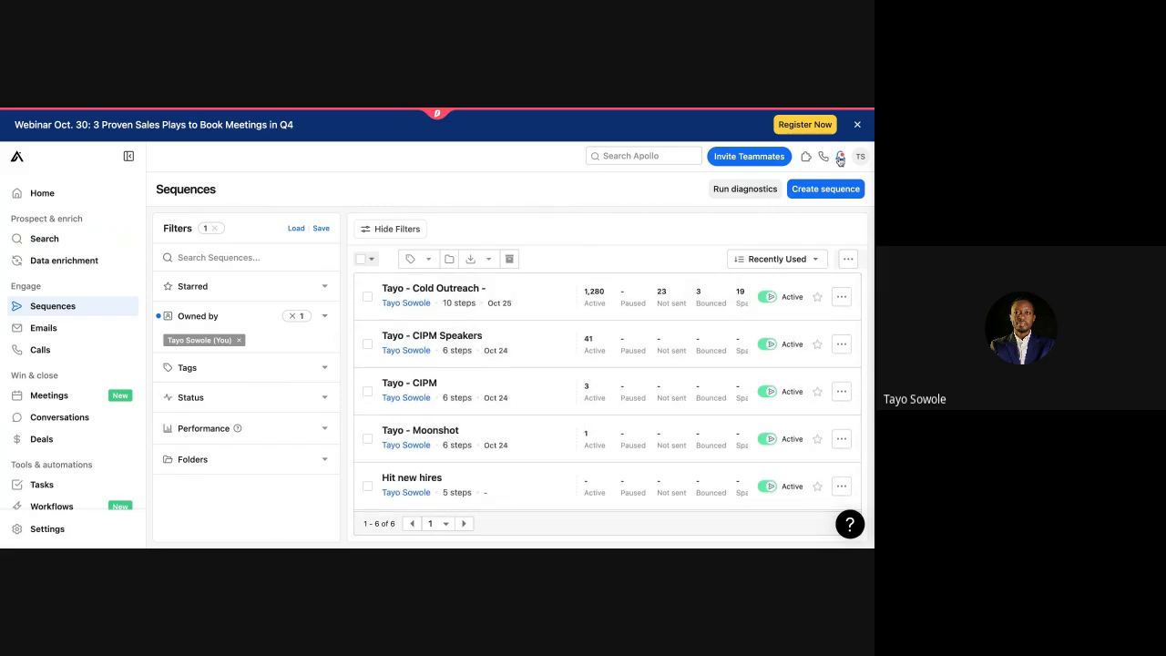
{"action": "left_click", "coordinate": [809, 193]}
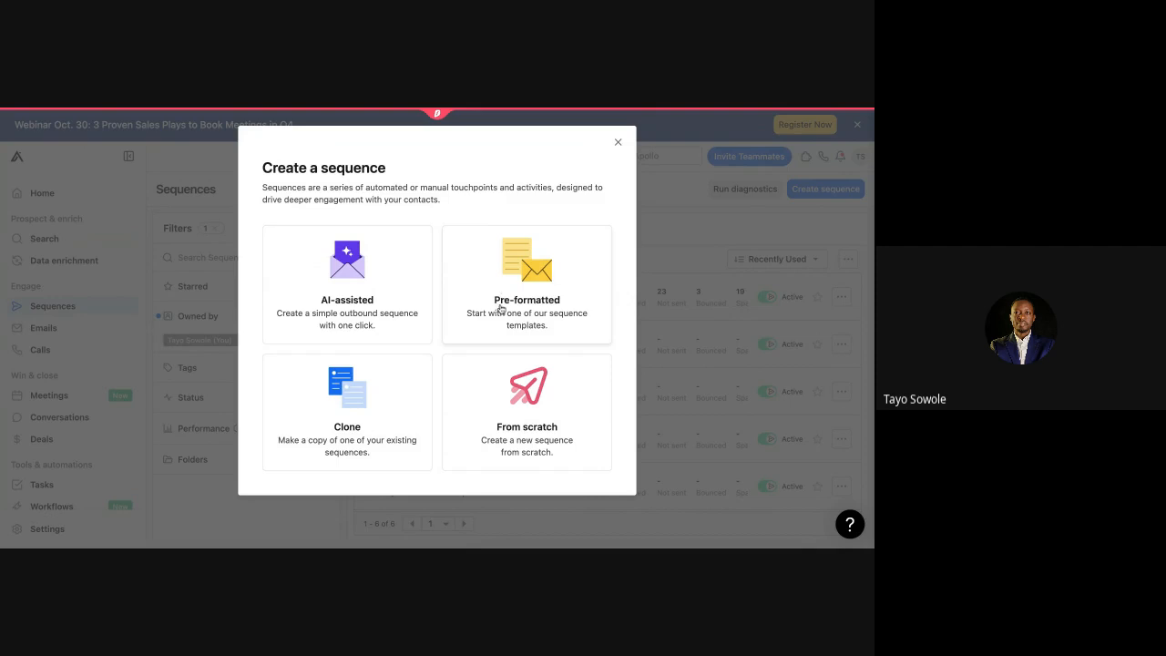
Step: Start a sequence from scratch named 'Test Tayo', viewable by the team
{"action": "left_click", "coordinate": [526, 410]}
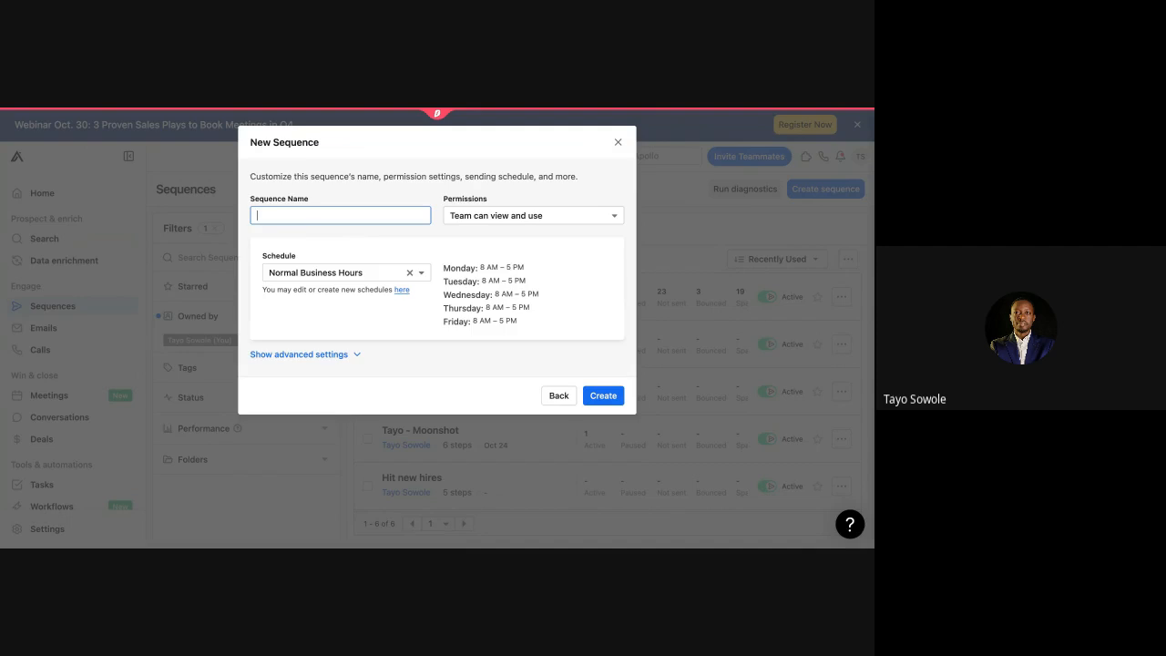
{"action": "type", "text": "Test Tayo"}
{"action": "left_click", "coordinate": [444, 220]}
{"action": "left_click", "coordinate": [497, 240]}
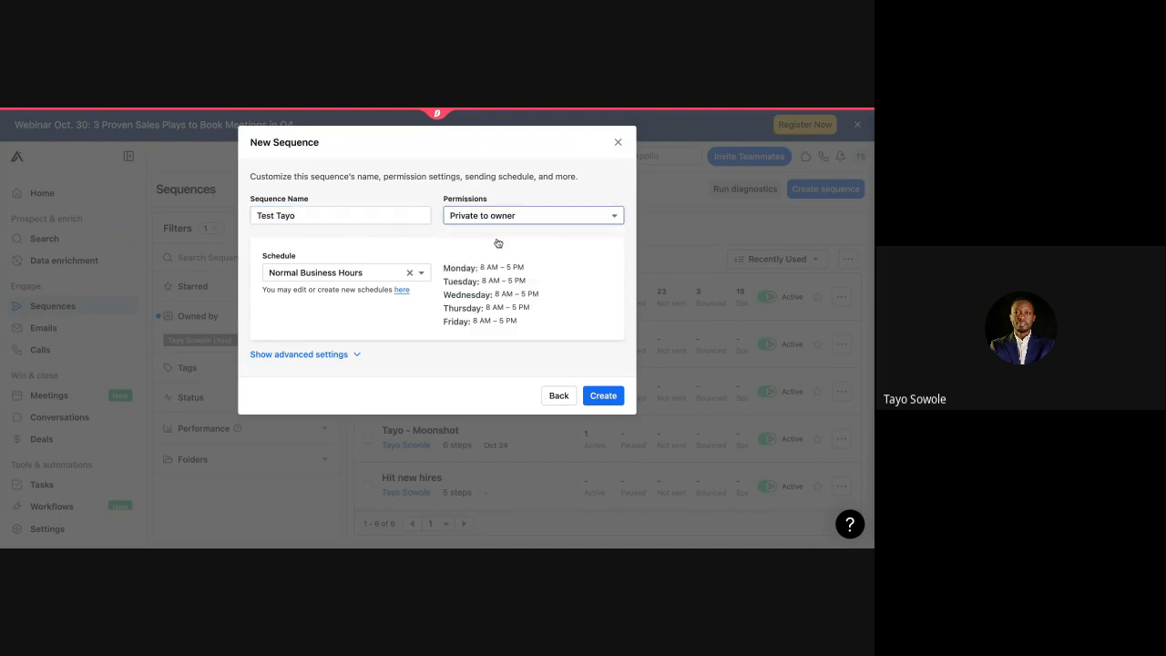
{"action": "left_click", "coordinate": [515, 216]}
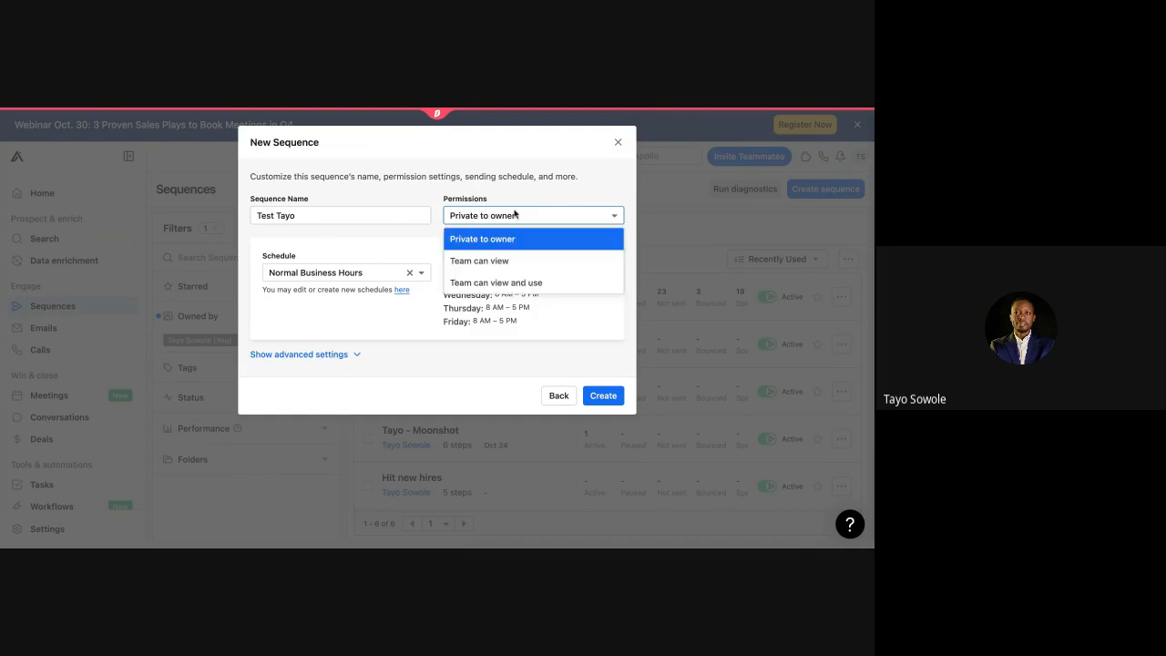
{"action": "left_click", "coordinate": [502, 261]}
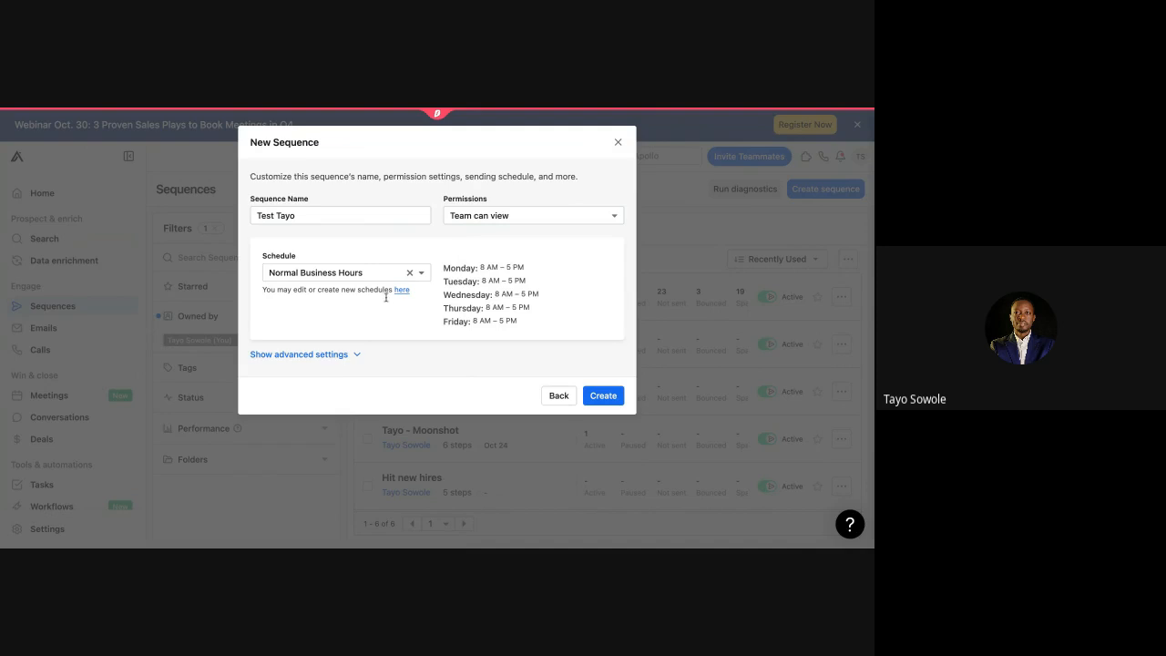
Step: Review advanced settings, leave tags empty, and create the sequence
{"action": "left_click", "coordinate": [340, 356]}
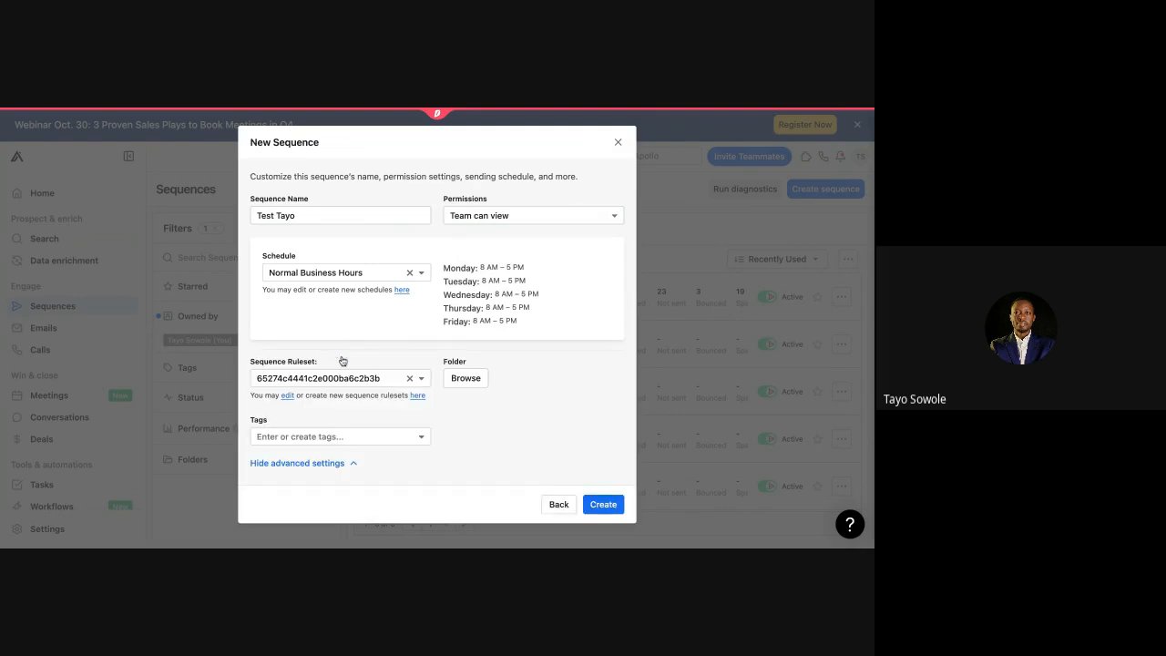
{"action": "left_click", "coordinate": [420, 440]}
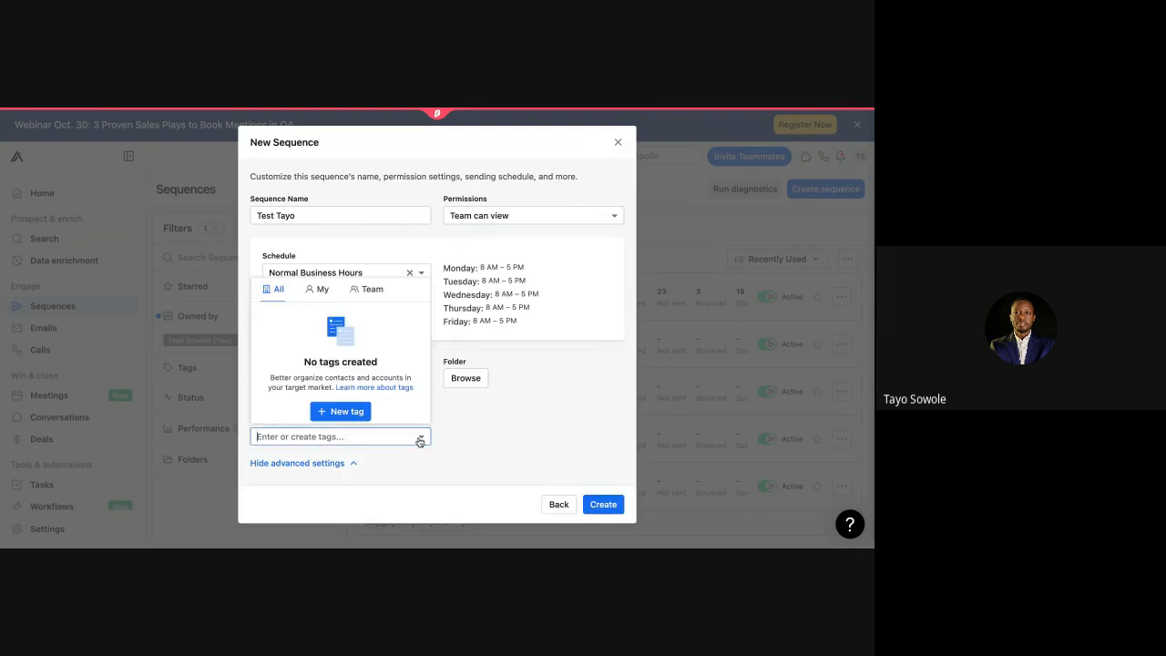
{"action": "left_click", "coordinate": [546, 448]}
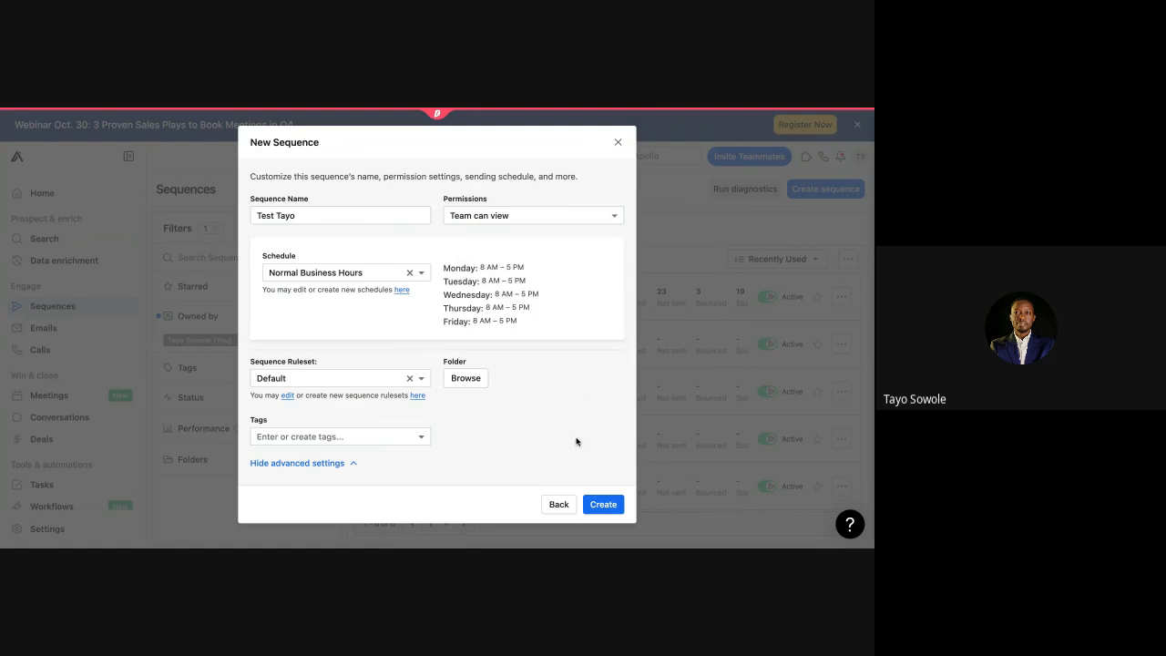
{"action": "left_click", "coordinate": [600, 506]}
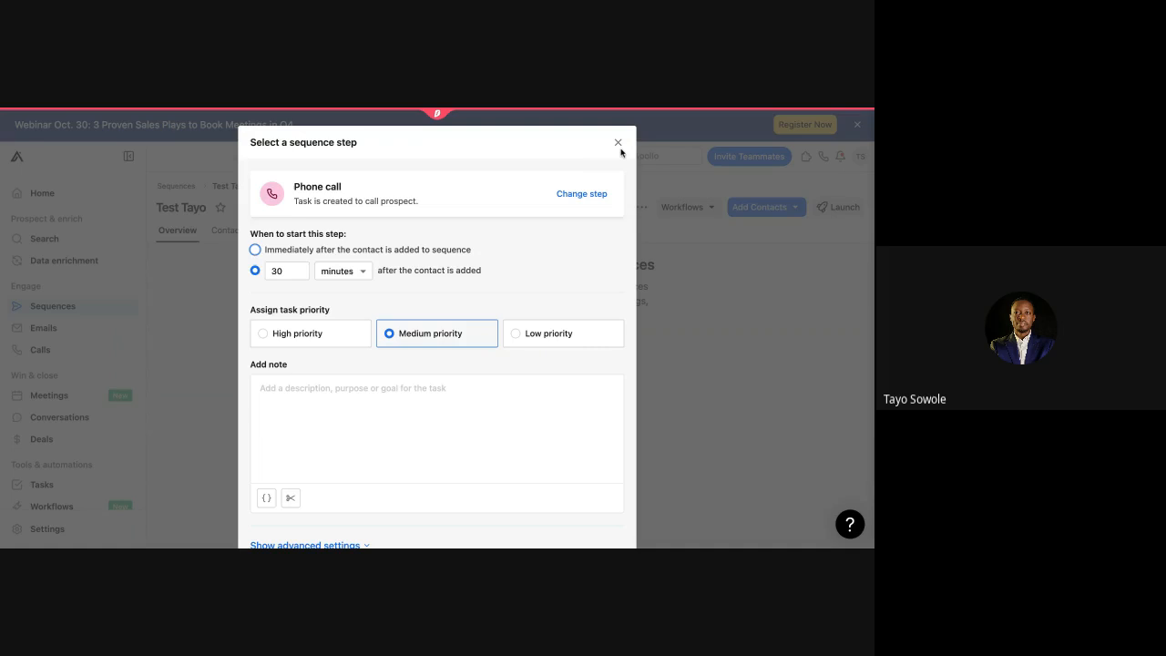
Step: Discard the phone call step draft and reopen the step type picker for Test Tayo
{"action": "left_click", "coordinate": [618, 143]}
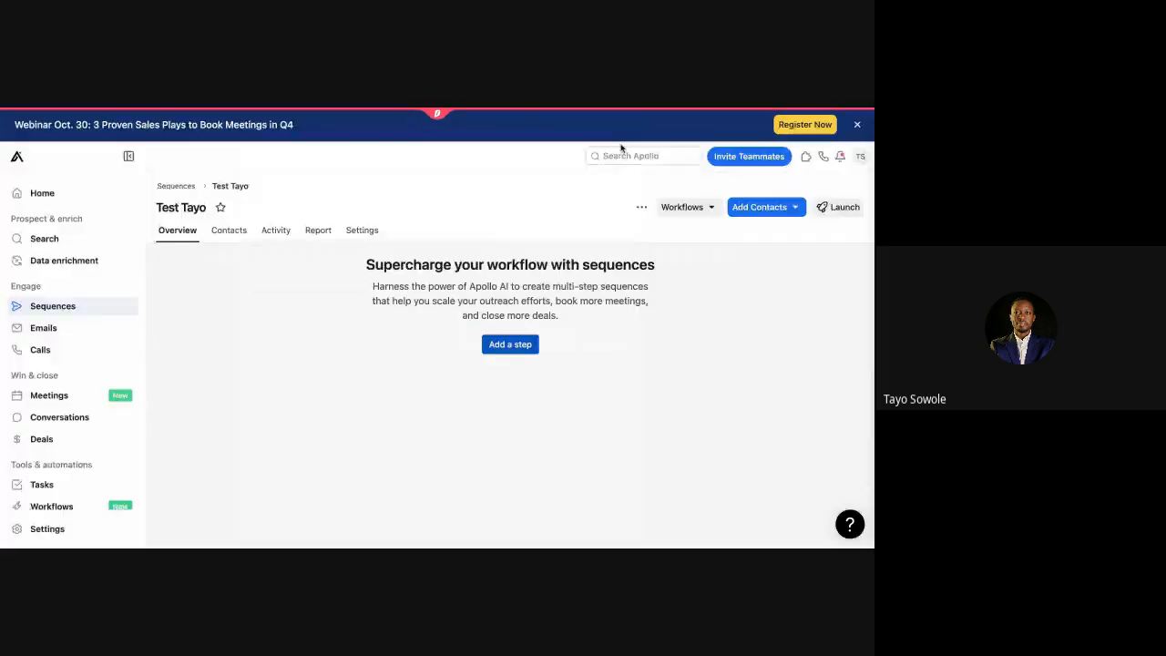
{"action": "left_click", "coordinate": [518, 346]}
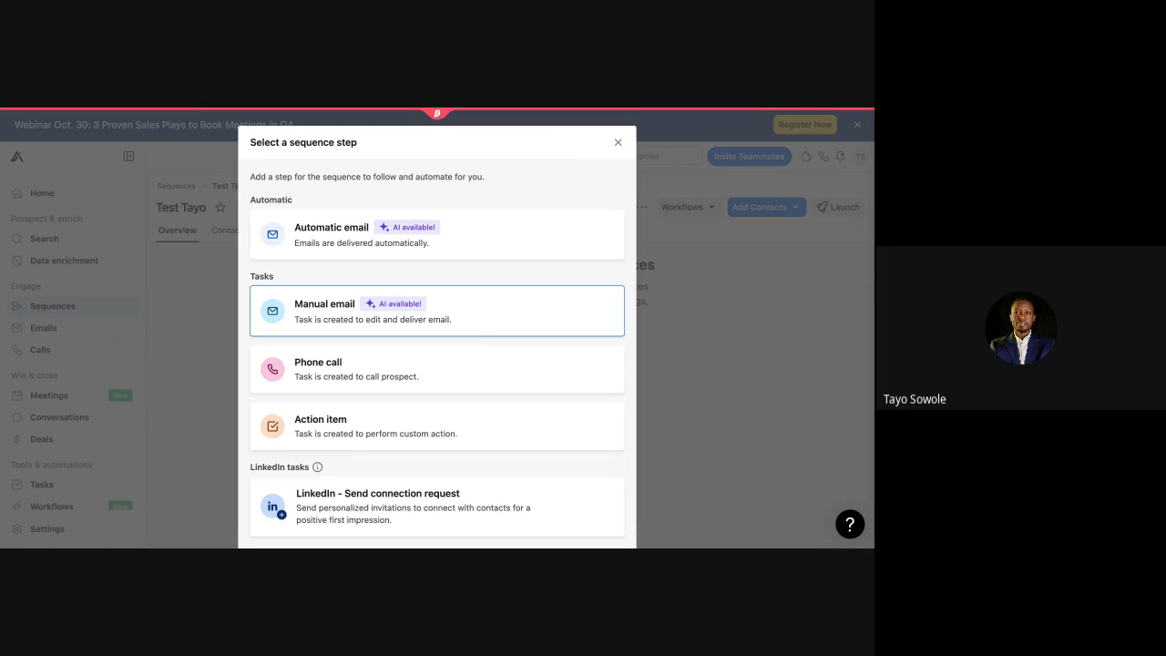
Step: Add a Manual email step: immediately, High priority, note 'See if you have a personal connection, personalize and send email'
{"action": "left_click", "coordinate": [449, 308]}
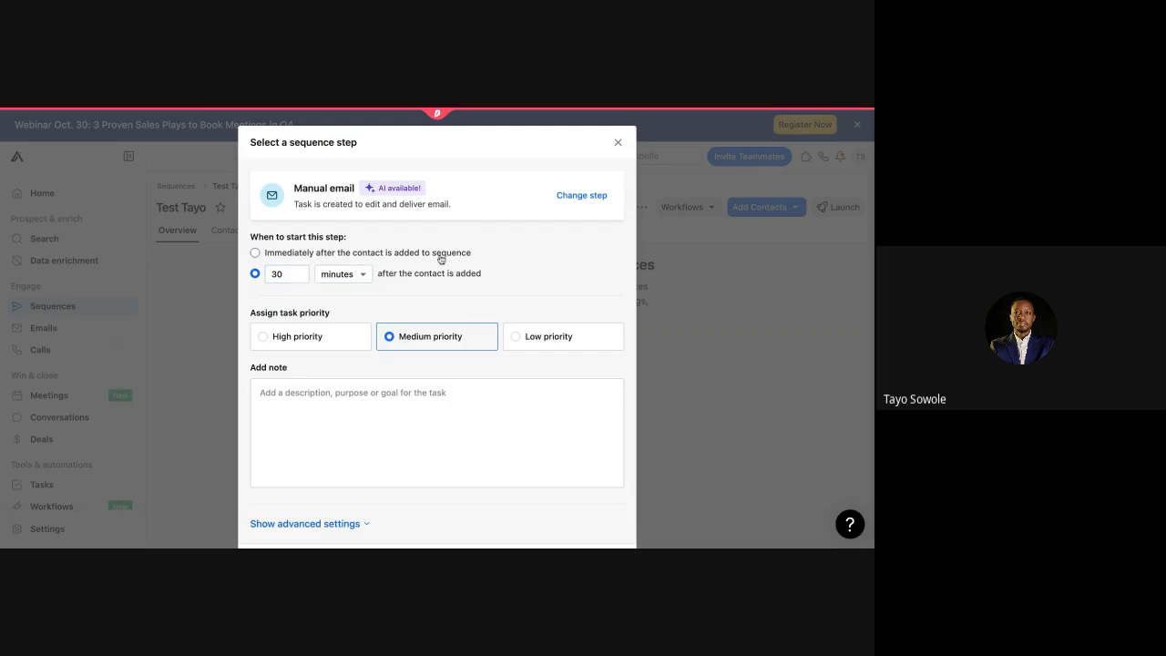
{"action": "left_click", "coordinate": [257, 254]}
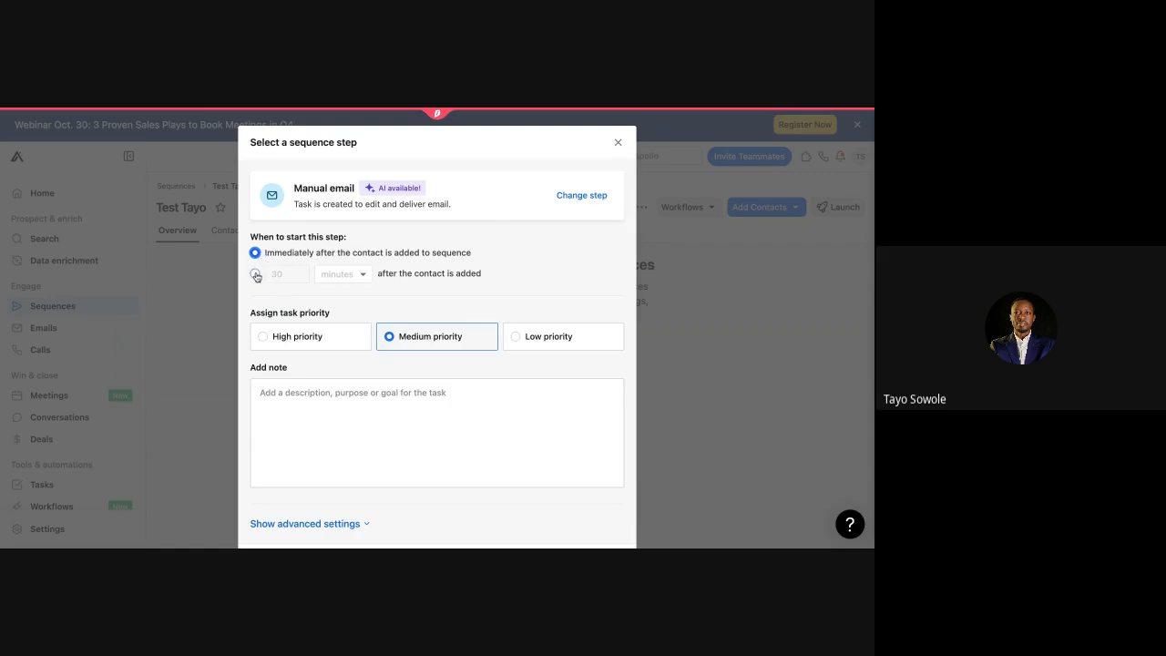
{"action": "left_click", "coordinate": [295, 338]}
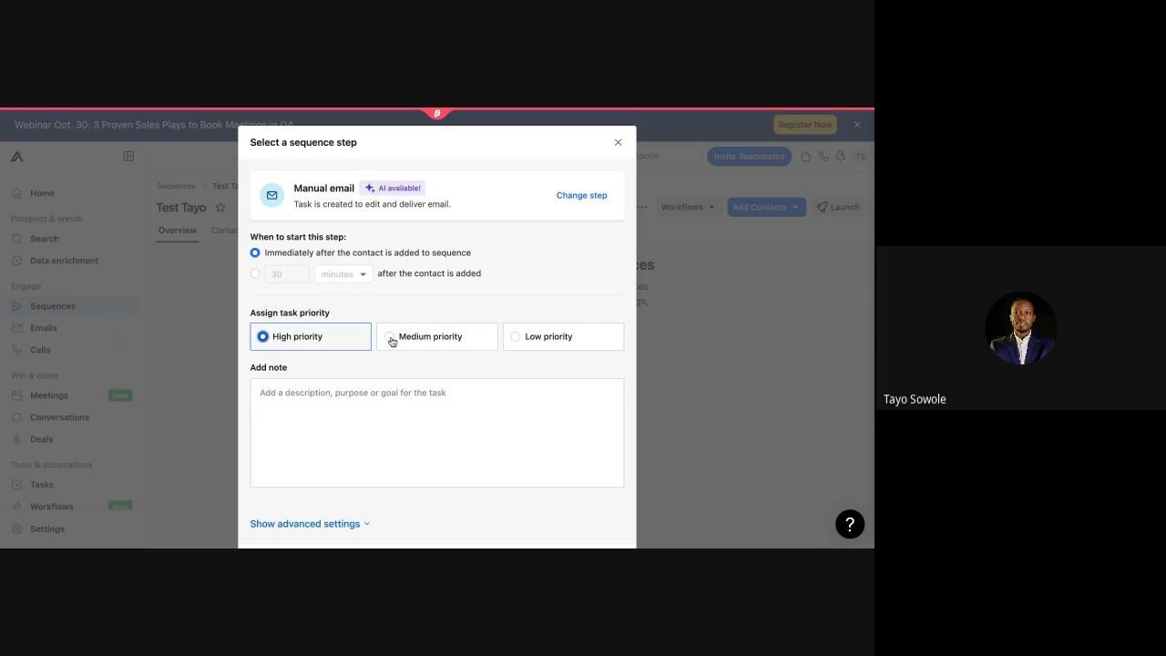
{"action": "left_click", "coordinate": [422, 389]}
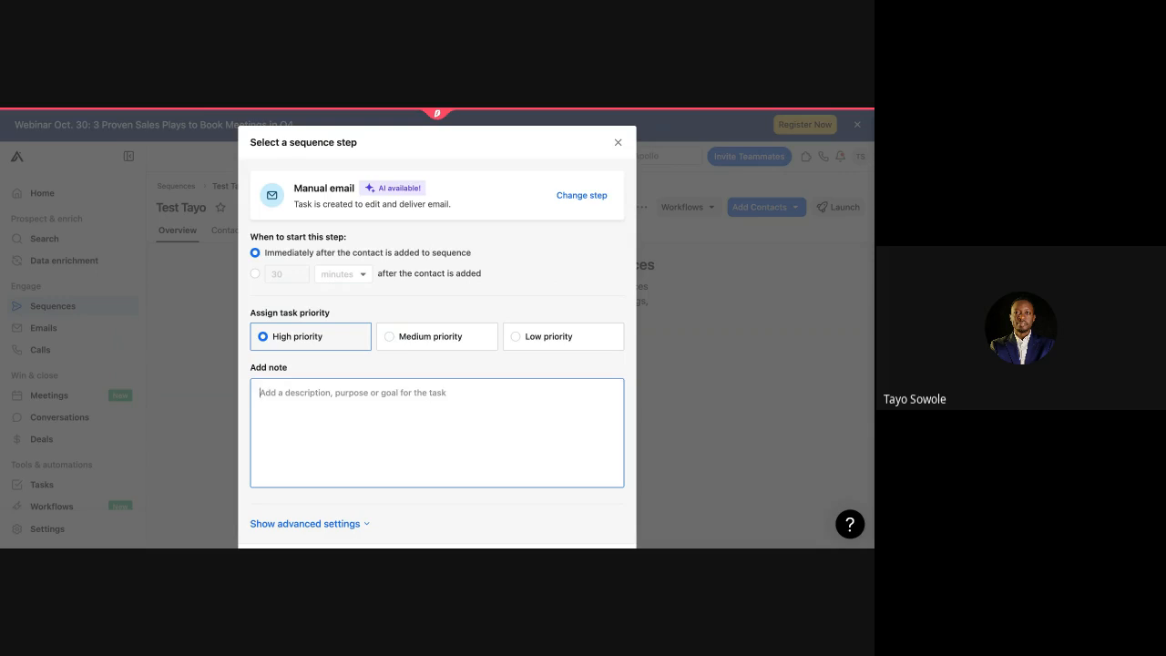
{"action": "type", "text": "See "}
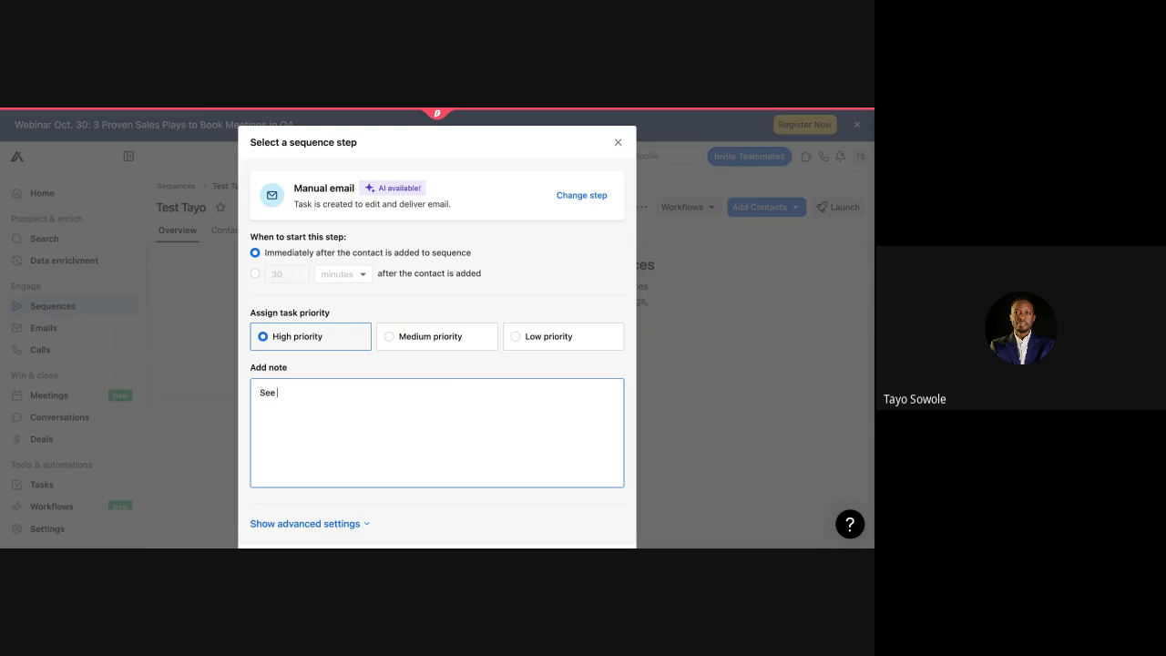
{"action": "type", "text": "if you have a personal connection"}
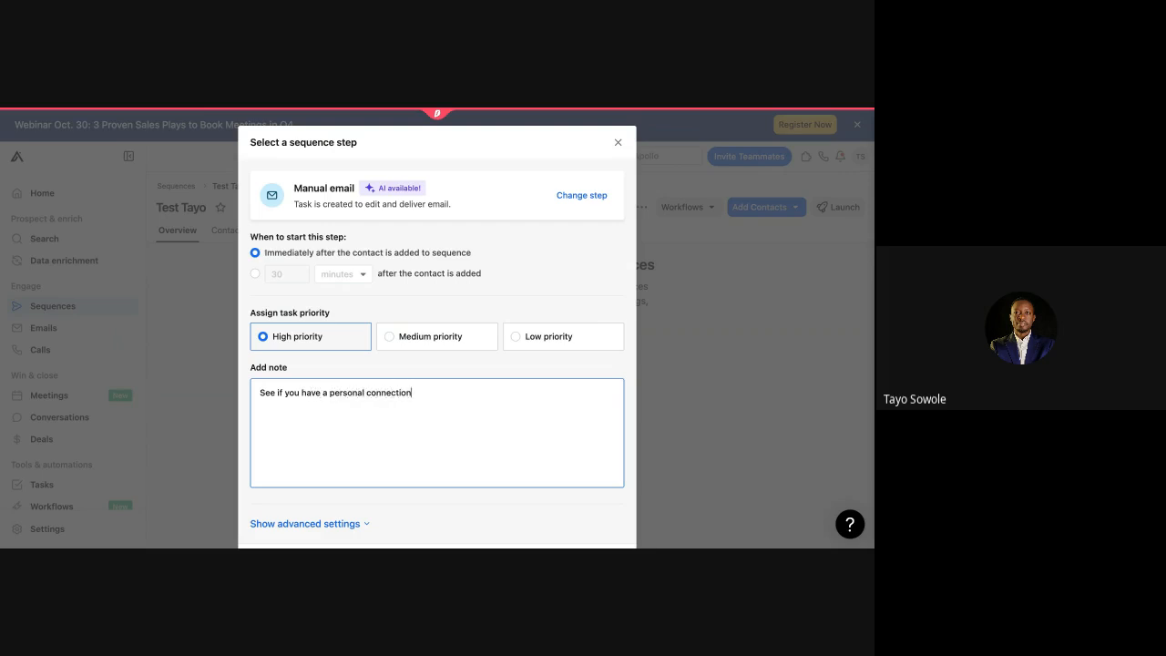
{"action": "type", "text": ", personalize and send email"}
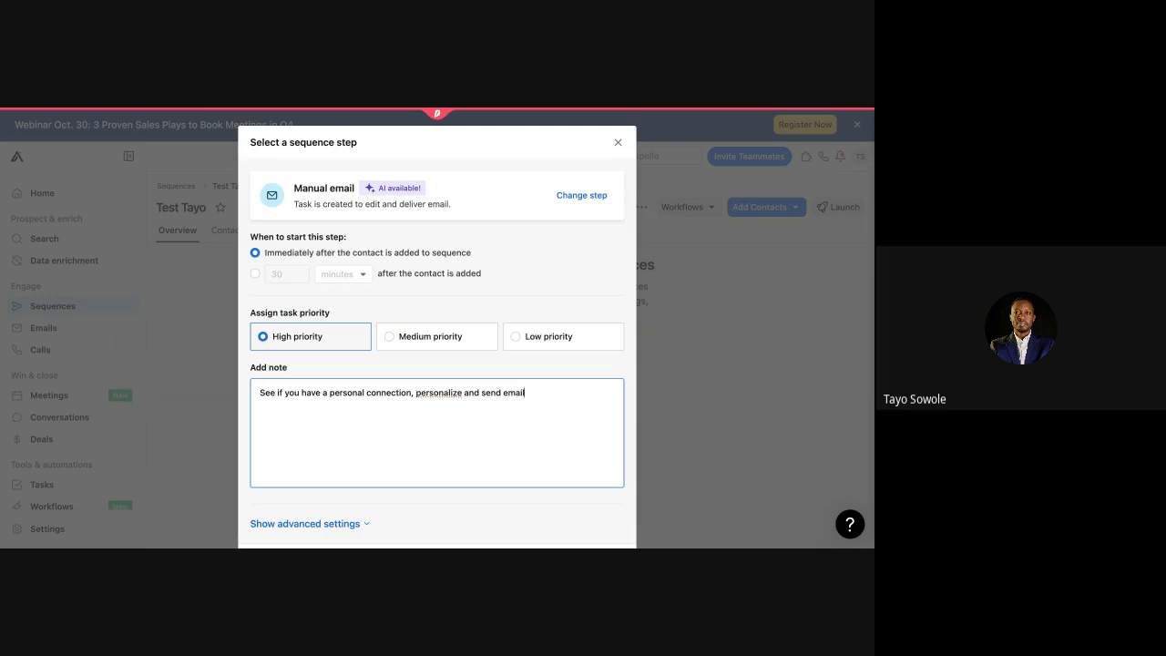
{"action": "scroll", "coordinate": [359, 432], "scroll_direction": "down", "scroll_amount": 1}
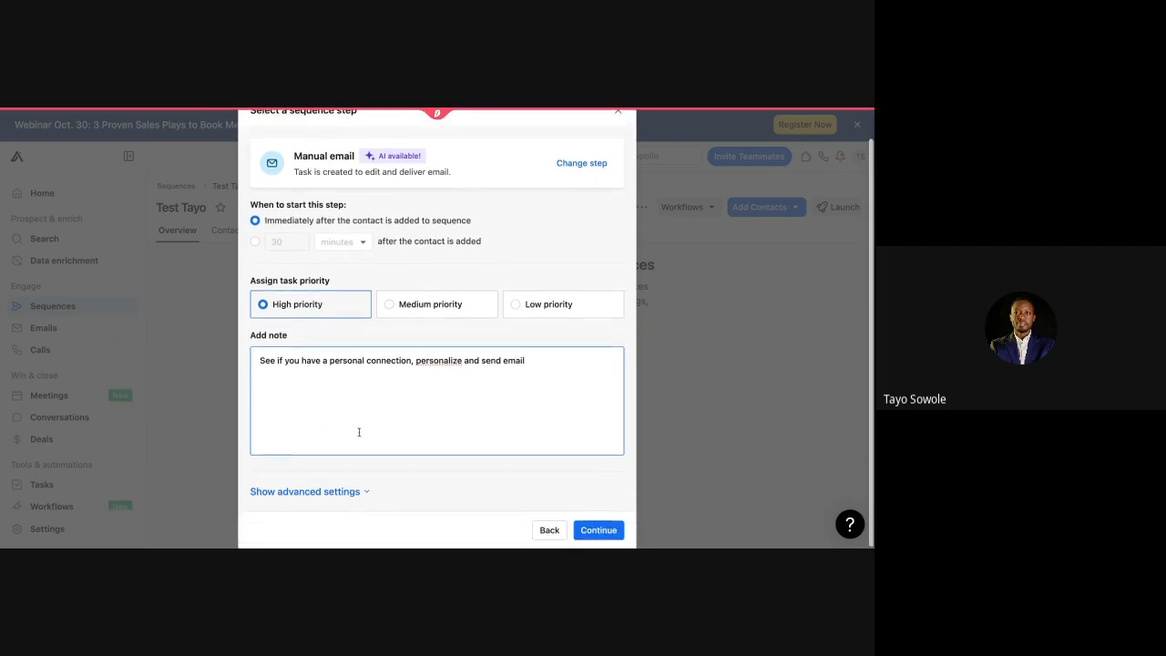
Step: Save the Manual email step and reach its Edit template screen
{"action": "left_click", "coordinate": [605, 533]}
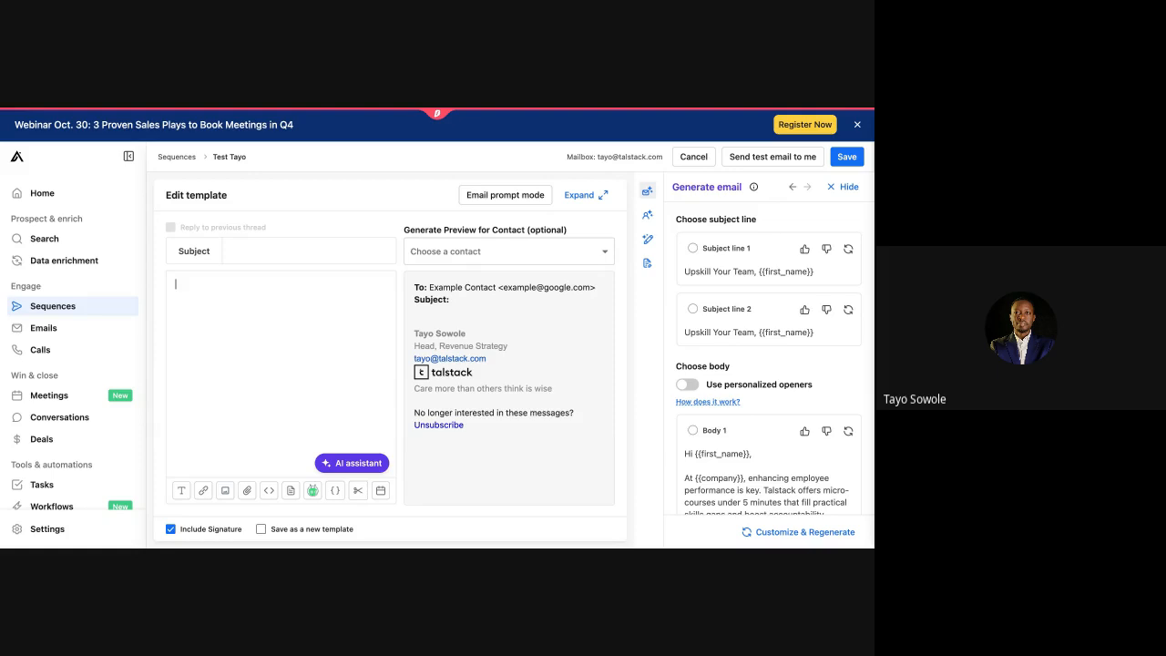
Step: Paste the Talstack introduction email into the template body and review it in the preview
{"action": "key", "text": "ctrl+v"}
{"action": "scroll", "coordinate": [215, 381], "scroll_direction": "up", "scroll_amount": 2}
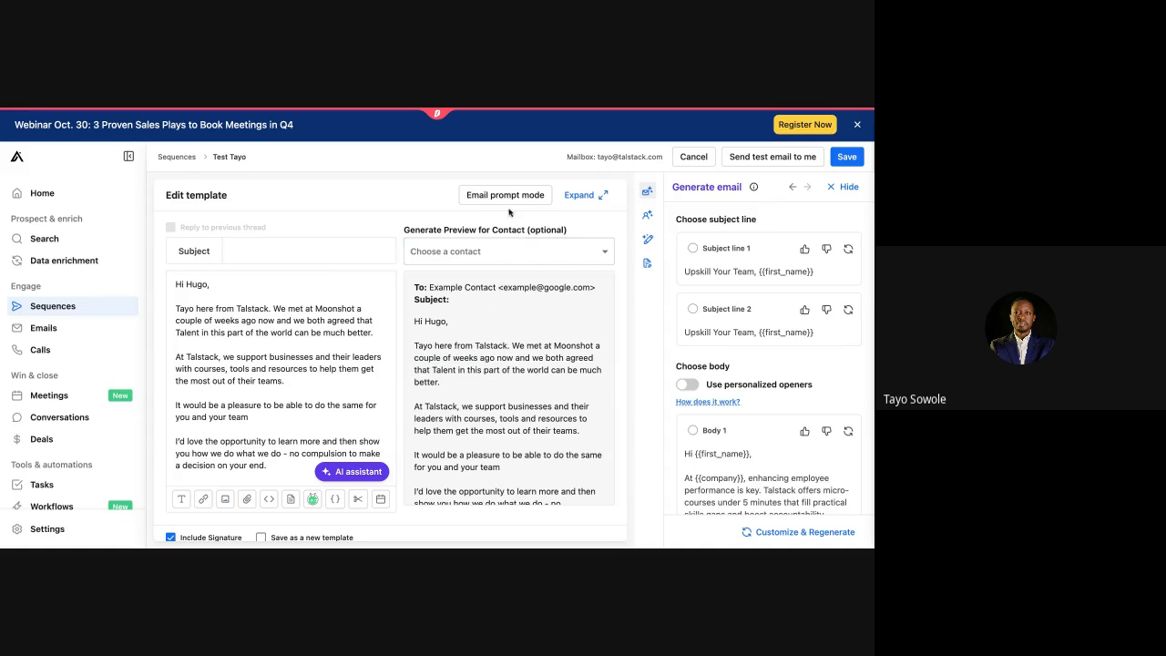
{"action": "scroll", "coordinate": [506, 410], "scroll_direction": "down", "scroll_amount": 1}
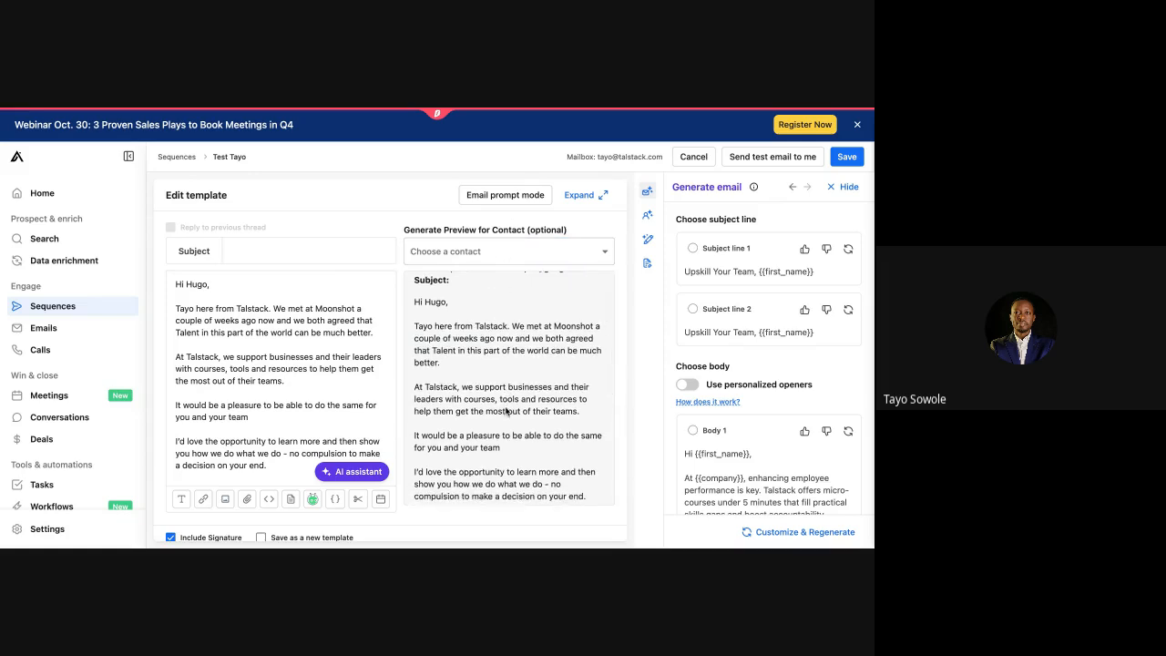
{"action": "scroll", "coordinate": [506, 410], "scroll_direction": "down", "scroll_amount": 1}
{"action": "scroll", "coordinate": [506, 410], "scroll_direction": "down", "scroll_amount": 3}
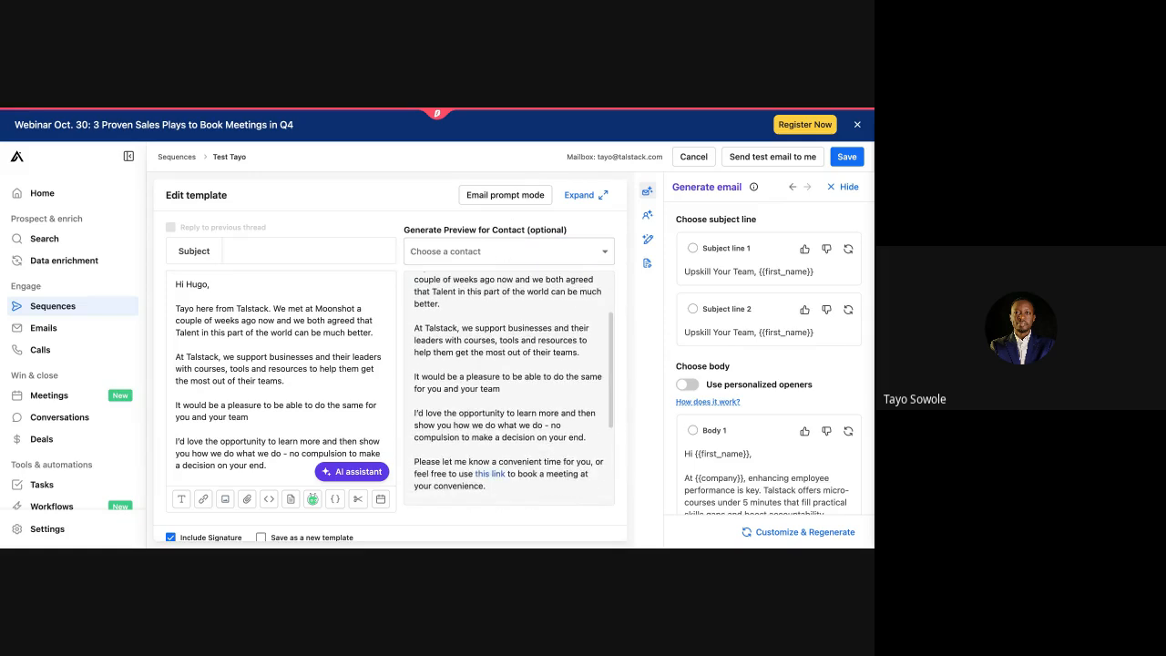
{"action": "scroll", "coordinate": [506, 410], "scroll_direction": "up", "scroll_amount": 5}
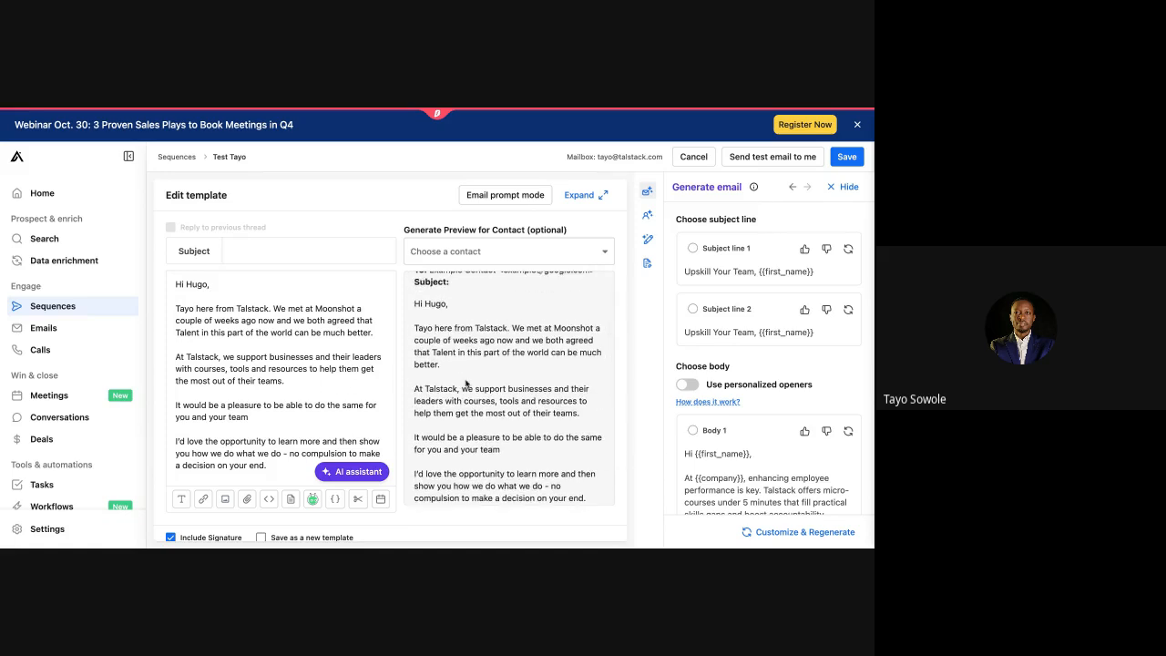
{"action": "scroll", "coordinate": [465, 383], "scroll_direction": "down", "scroll_amount": 4}
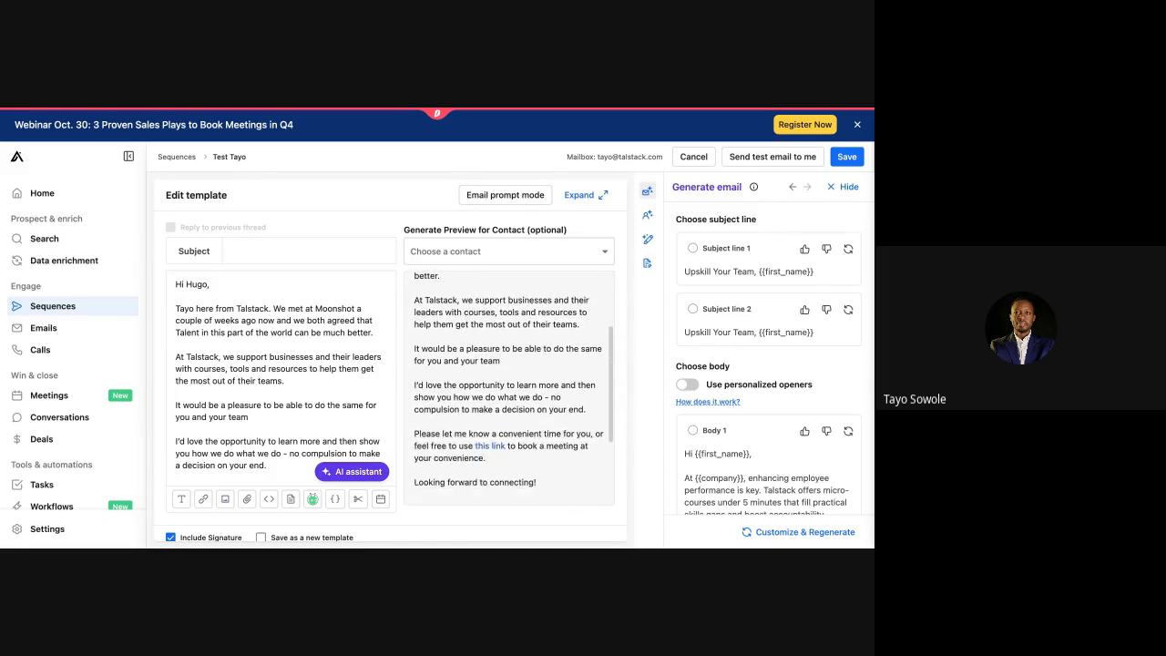
{"action": "scroll", "coordinate": [514, 388], "scroll_direction": "up", "scroll_amount": 3}
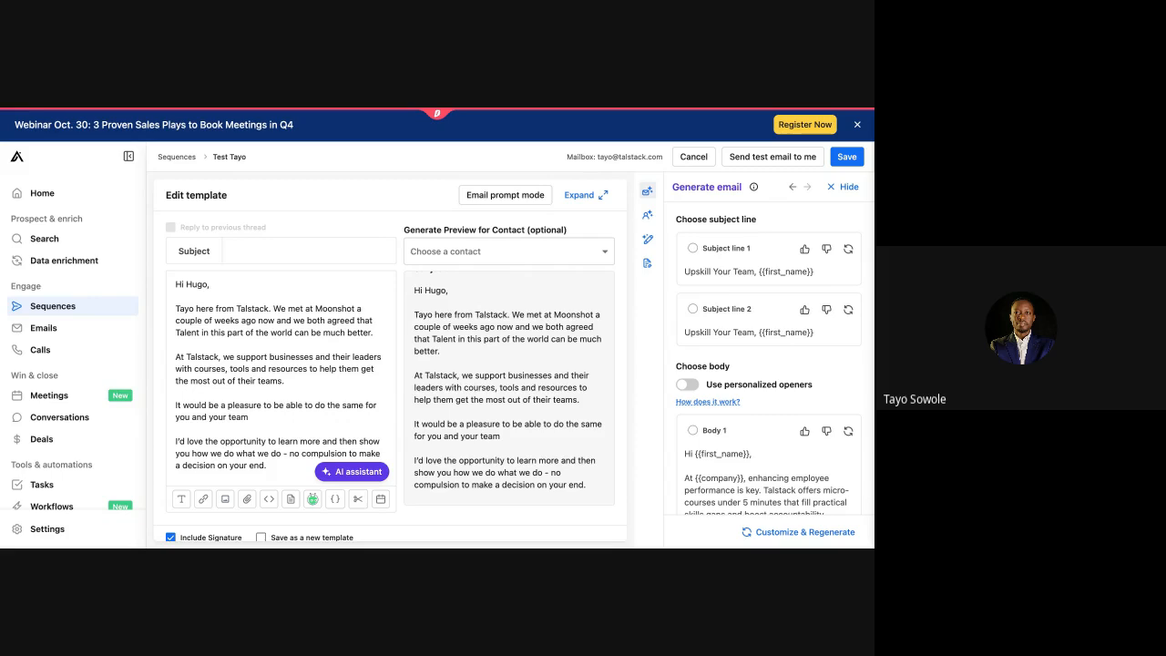
{"action": "scroll", "coordinate": [452, 353], "scroll_direction": "down", "scroll_amount": 2}
{"action": "scroll", "coordinate": [452, 352], "scroll_direction": "up", "scroll_amount": 4}
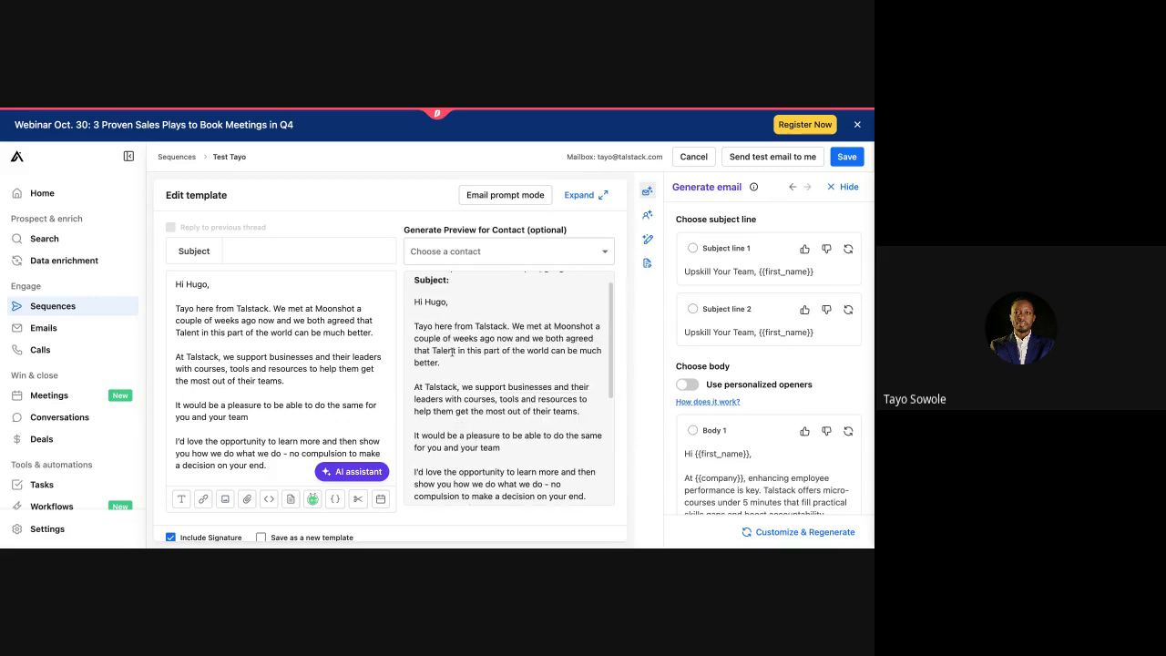
{"action": "scroll", "coordinate": [508, 387], "scroll_direction": "down", "scroll_amount": 5}
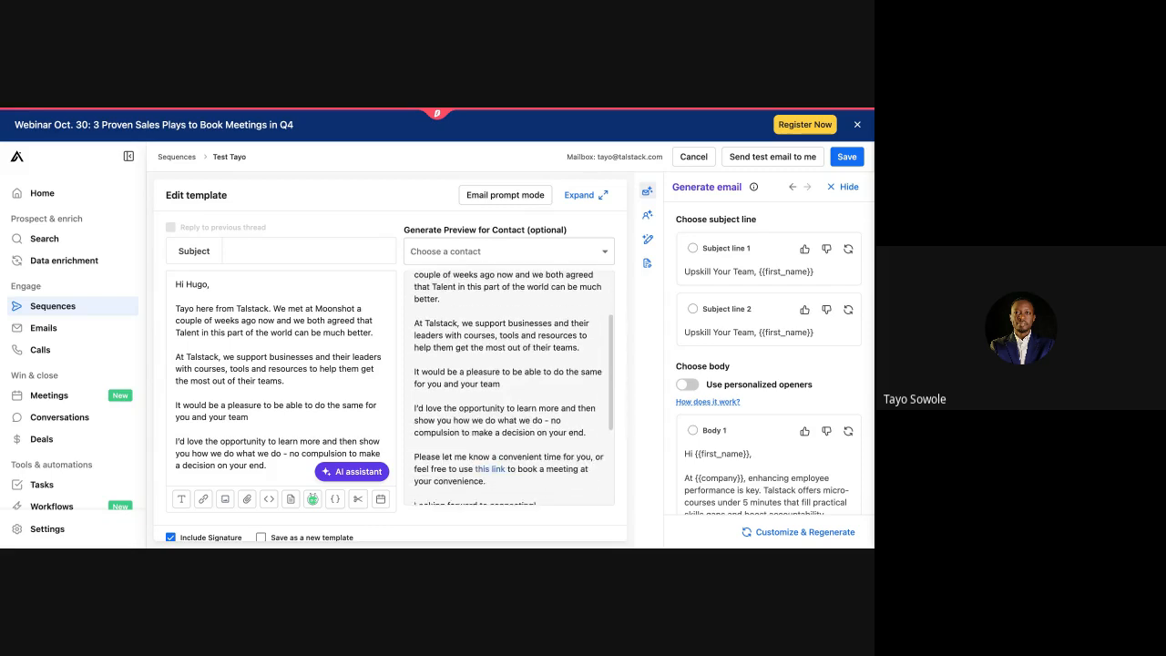
{"action": "scroll", "coordinate": [508, 387], "scroll_direction": "up", "scroll_amount": 5}
{"action": "scroll", "coordinate": [509, 387], "scroll_direction": "down", "scroll_amount": 1}
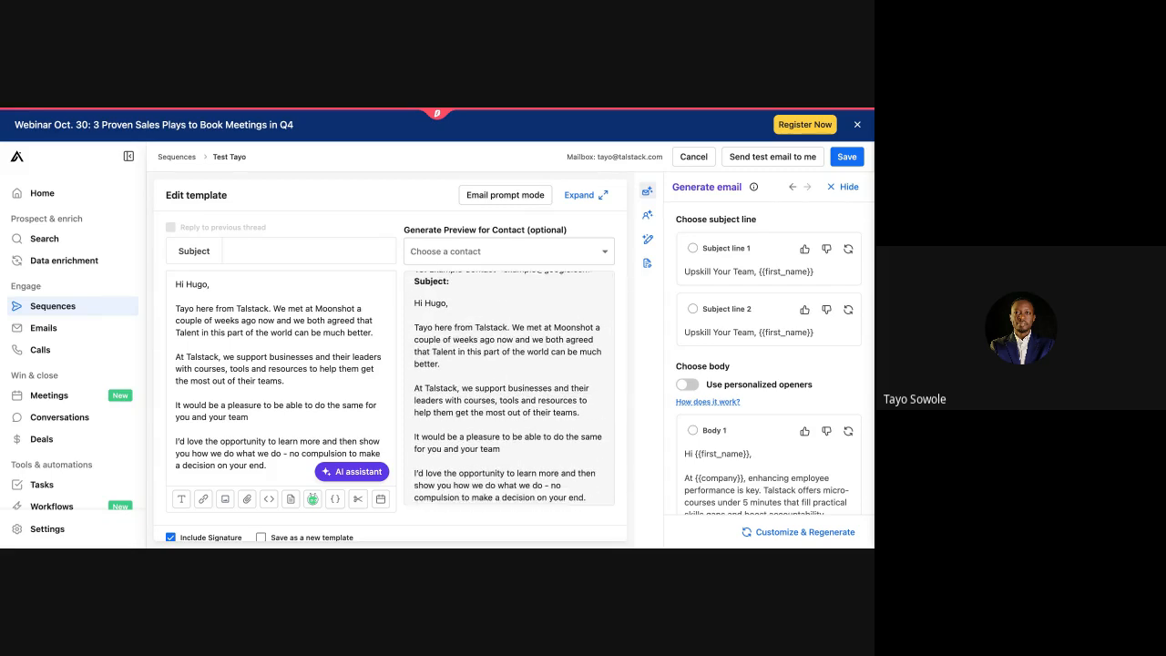
{"action": "scroll", "coordinate": [508, 387], "scroll_direction": "down", "scroll_amount": 3}
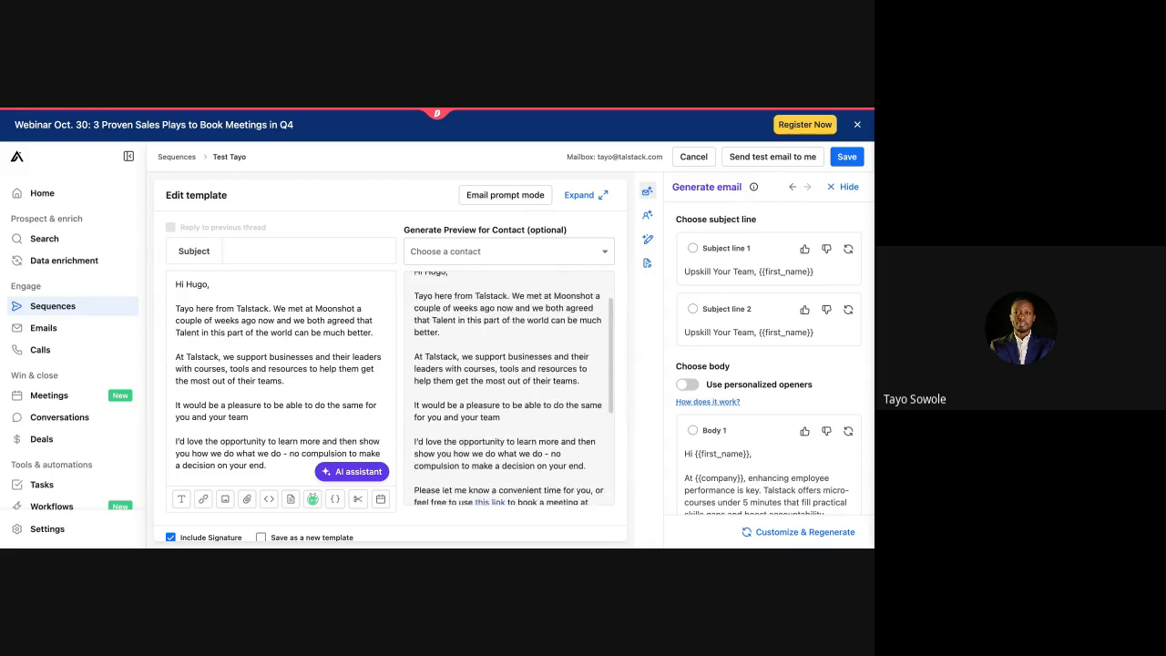
{"action": "scroll", "coordinate": [508, 388], "scroll_direction": "down", "scroll_amount": 3}
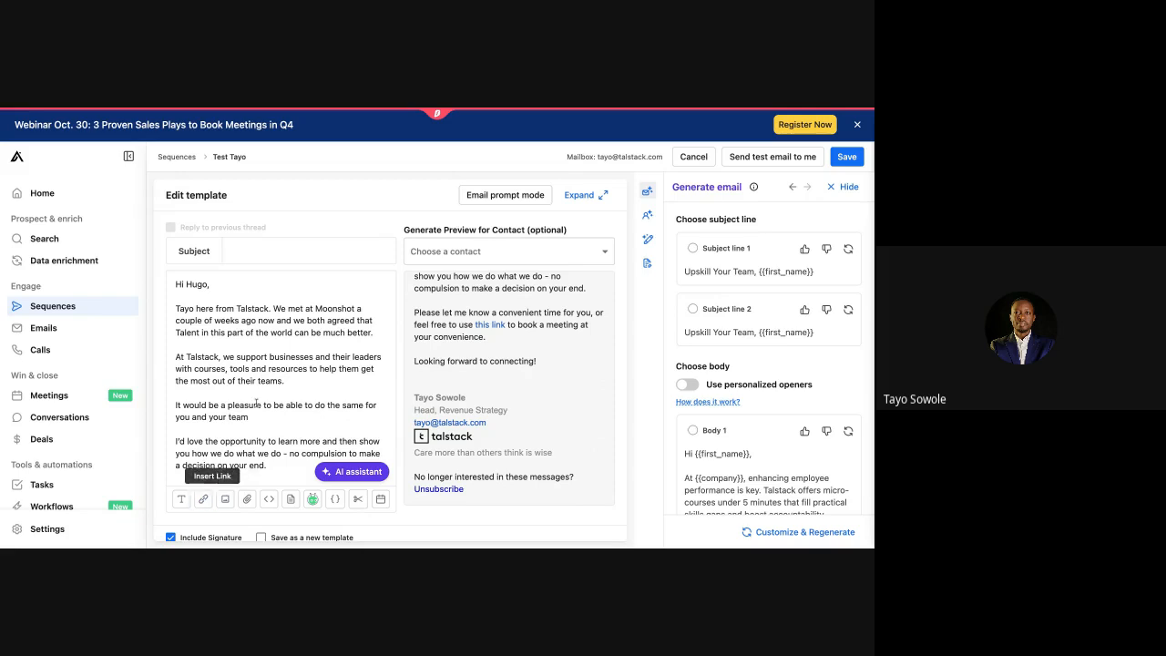
{"action": "scroll", "coordinate": [239, 425], "scroll_direction": "down", "scroll_amount": 2}
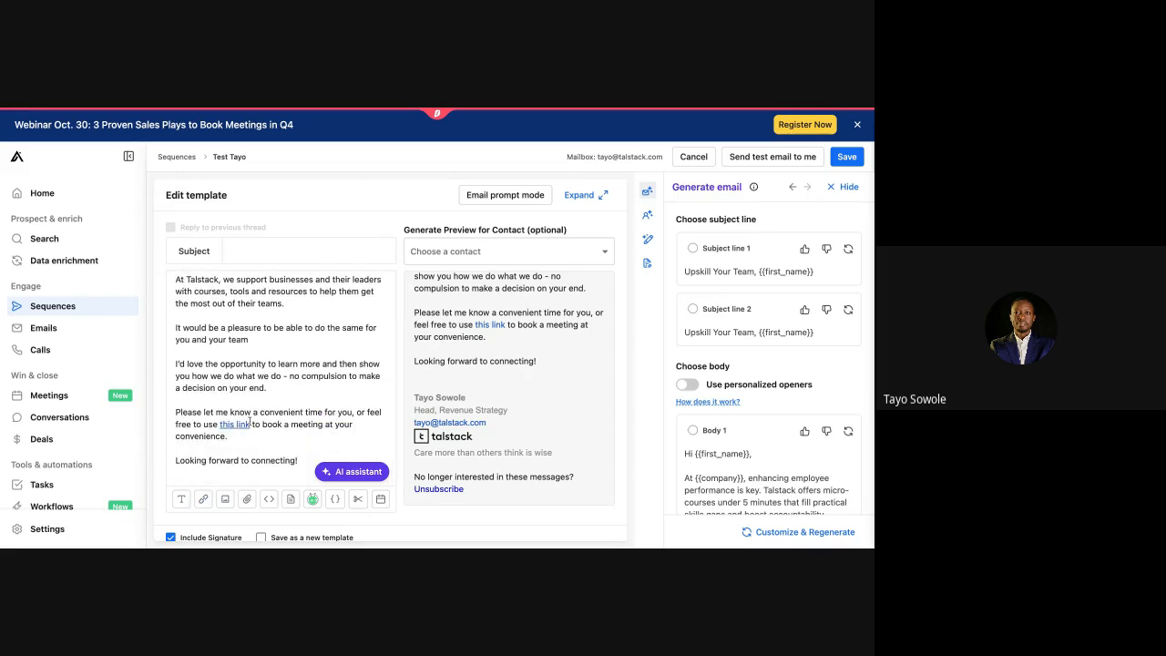
Step: Add a new line 'See our course catalog here' after the meeting paragraph
{"action": "left_click", "coordinate": [241, 448]}
{"action": "left_click", "coordinate": [236, 439]}
{"action": "key", "text": "Return"}
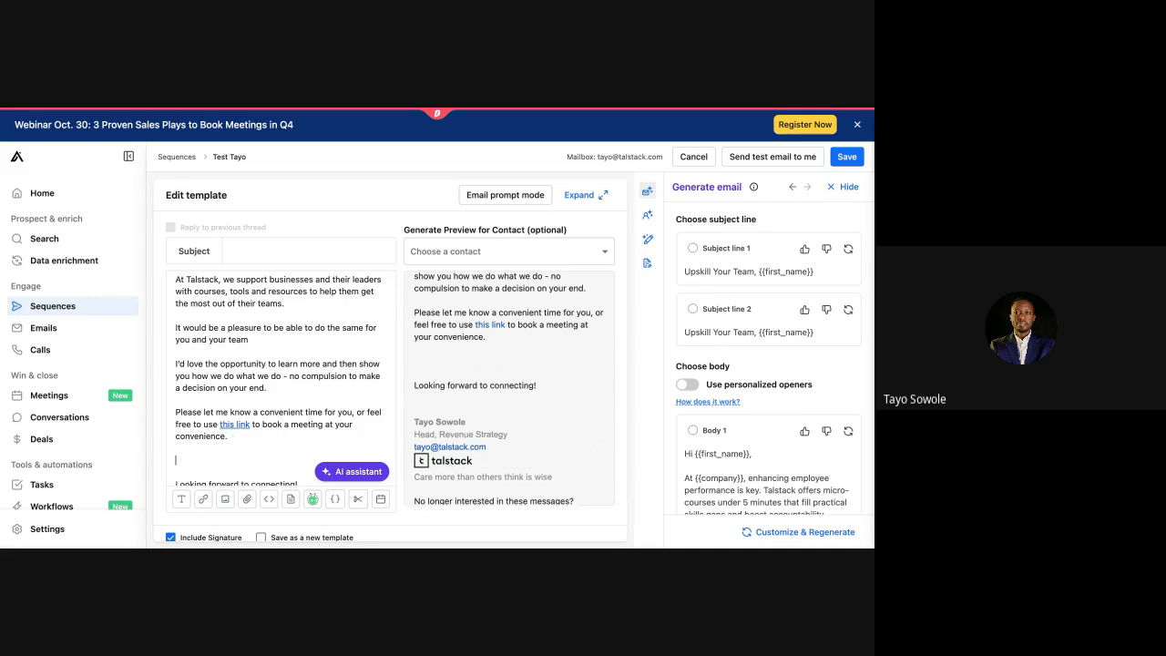
{"action": "type", "text": "See our course catalog "}
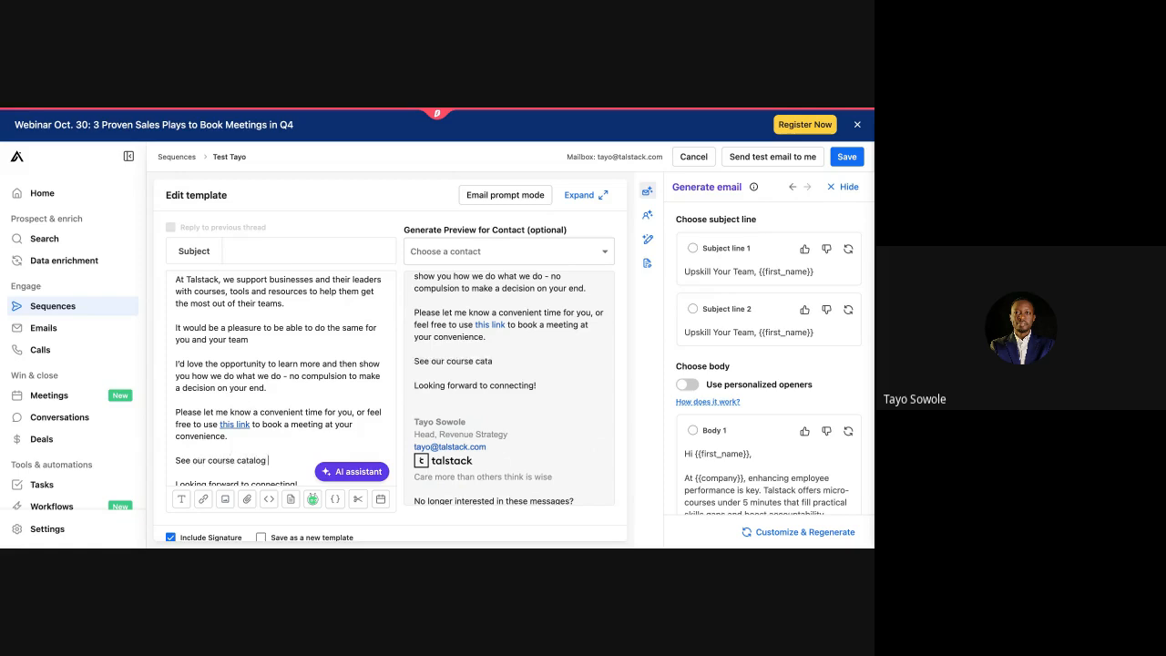
{"action": "type", "text": "here"}
{"action": "left_click_drag", "start_coordinate": [286, 461], "coordinate": [208, 460]}
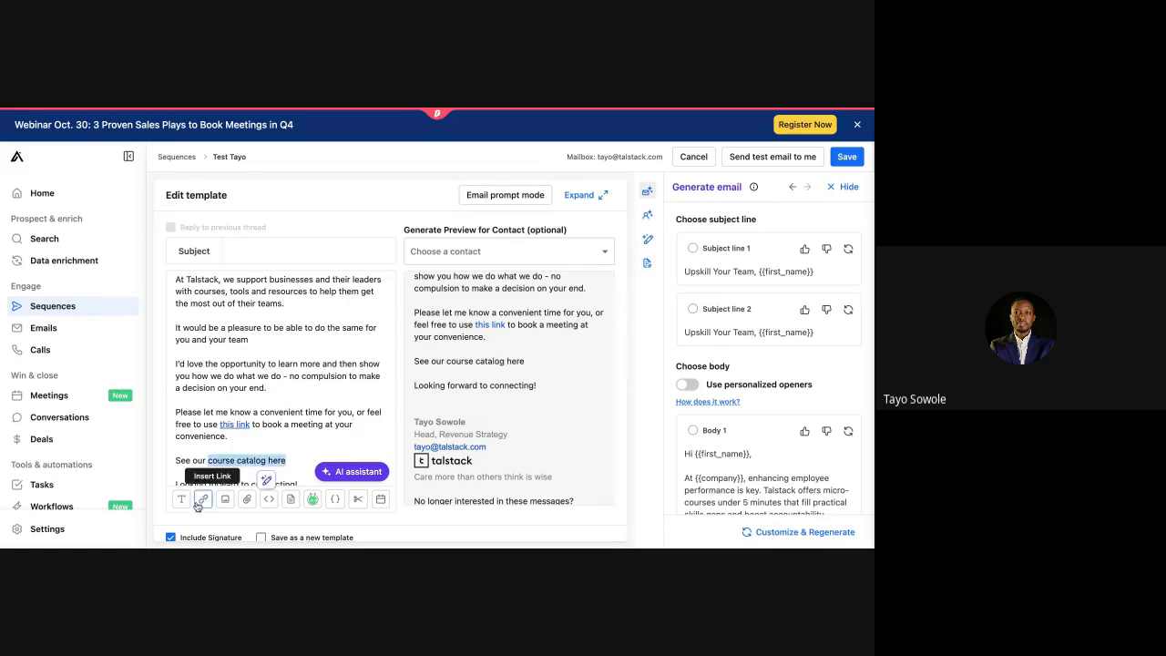
{"action": "left_click", "coordinate": [202, 499]}
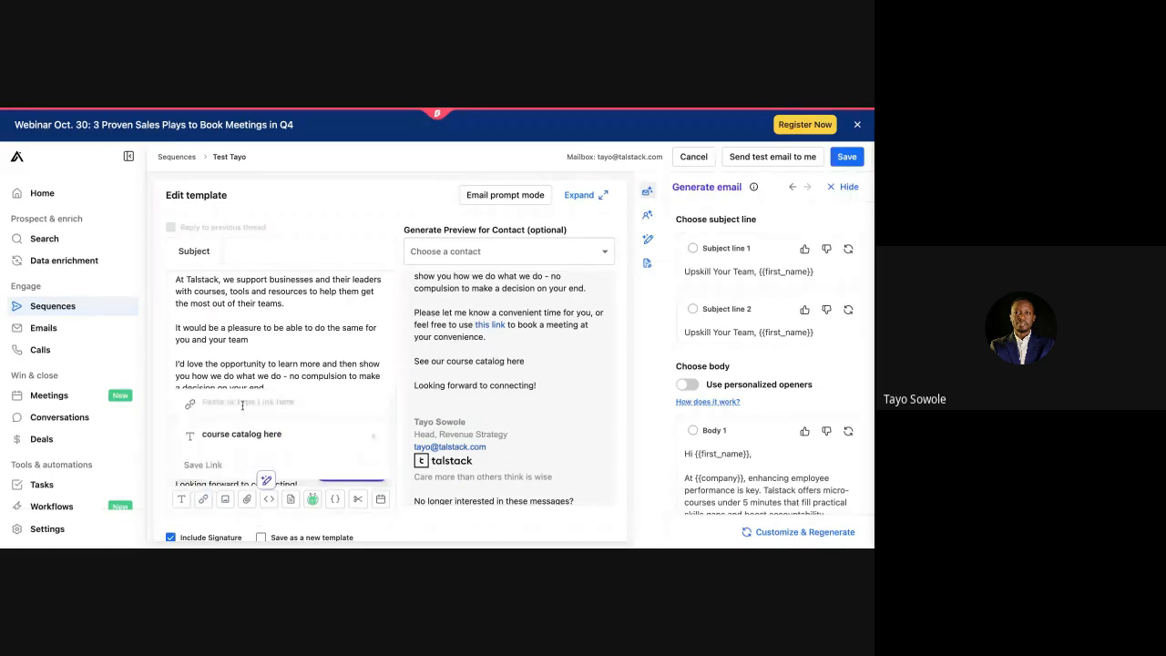
{"action": "type", "text": "www.talstack"}
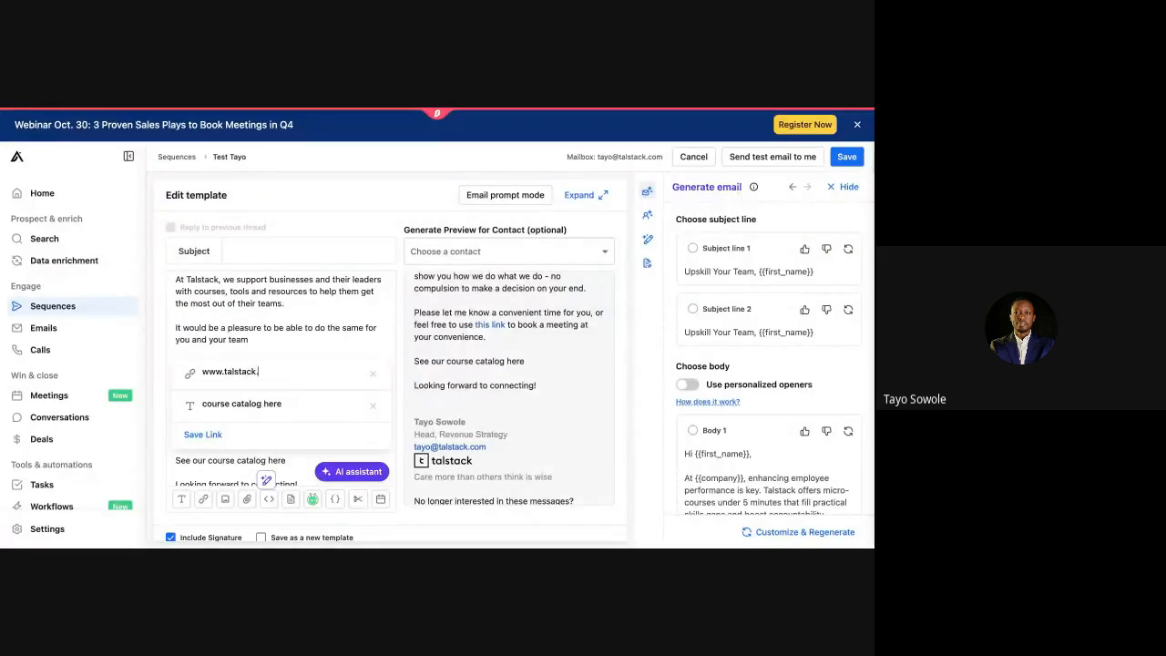
{"action": "type", "text": ".com/course-catalog"}
{"action": "left_click", "coordinate": [195, 436]}
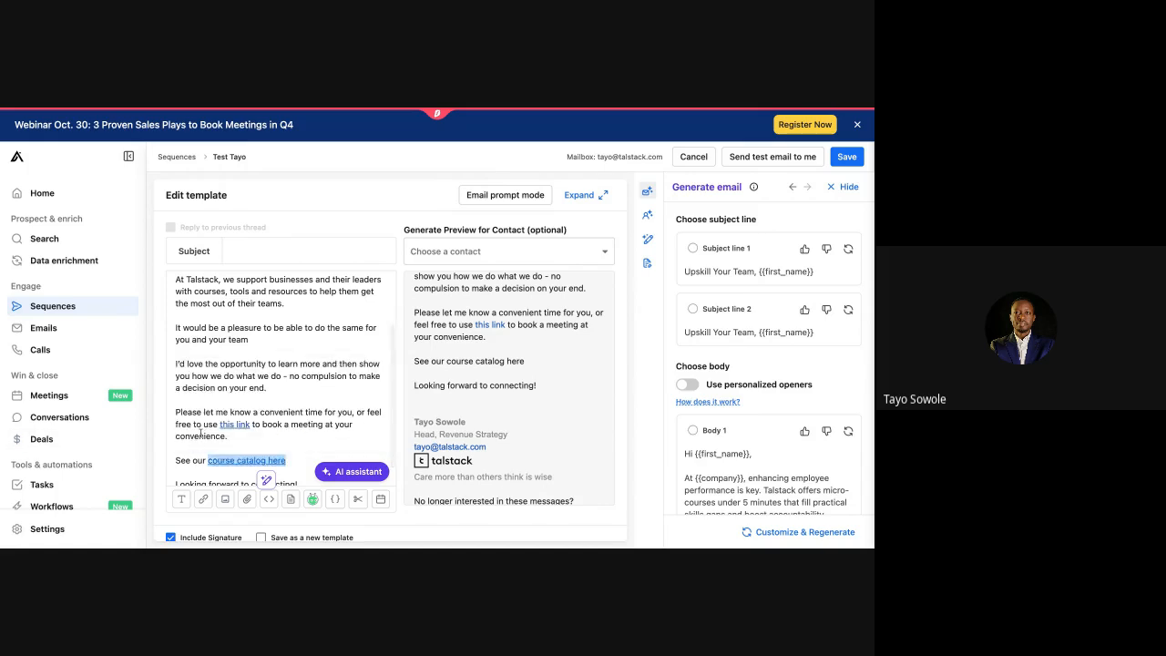
{"action": "scroll", "coordinate": [237, 456], "scroll_direction": "down", "scroll_amount": 1}
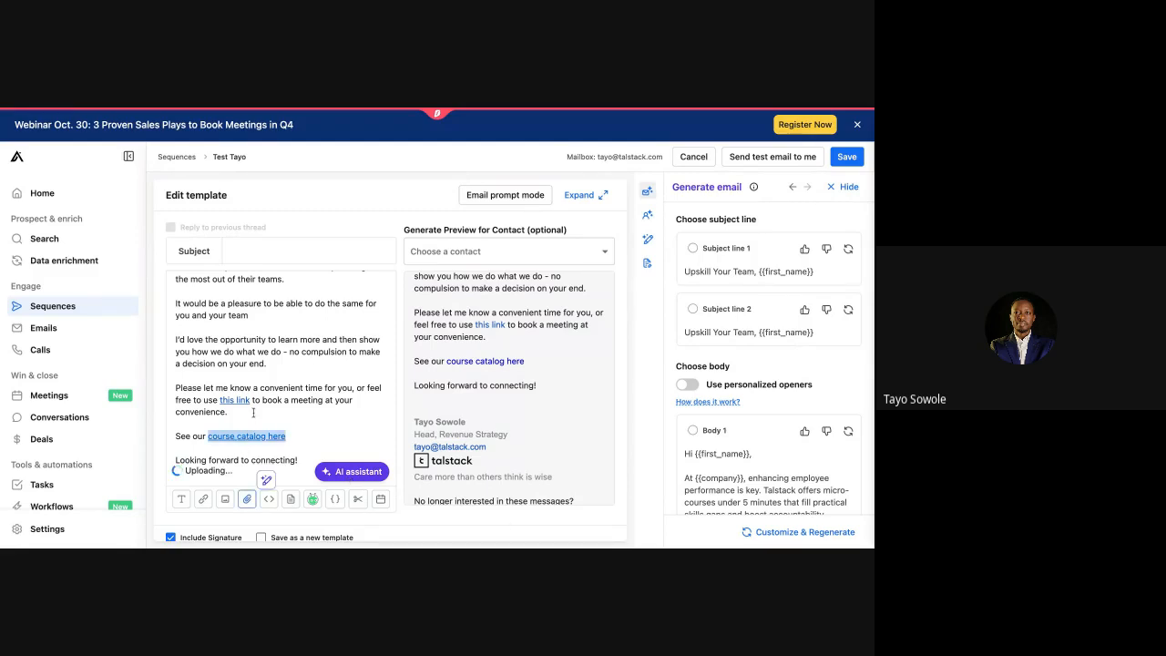
Step: Deselect the course catalog link and review the email body with both links intact
{"action": "scroll", "coordinate": [252, 374], "scroll_direction": "down", "scroll_amount": 1}
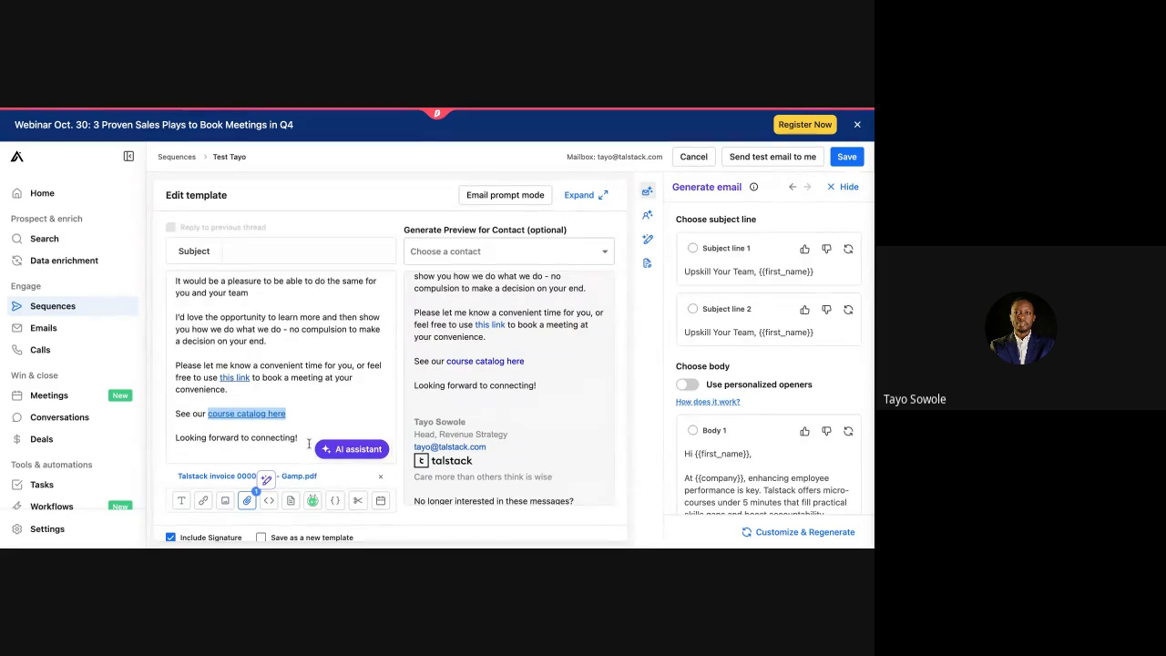
{"action": "left_click", "coordinate": [279, 358]}
{"action": "scroll", "coordinate": [281, 357], "scroll_direction": "up", "scroll_amount": 3}
{"action": "scroll", "coordinate": [281, 354], "scroll_direction": "down", "scroll_amount": 3}
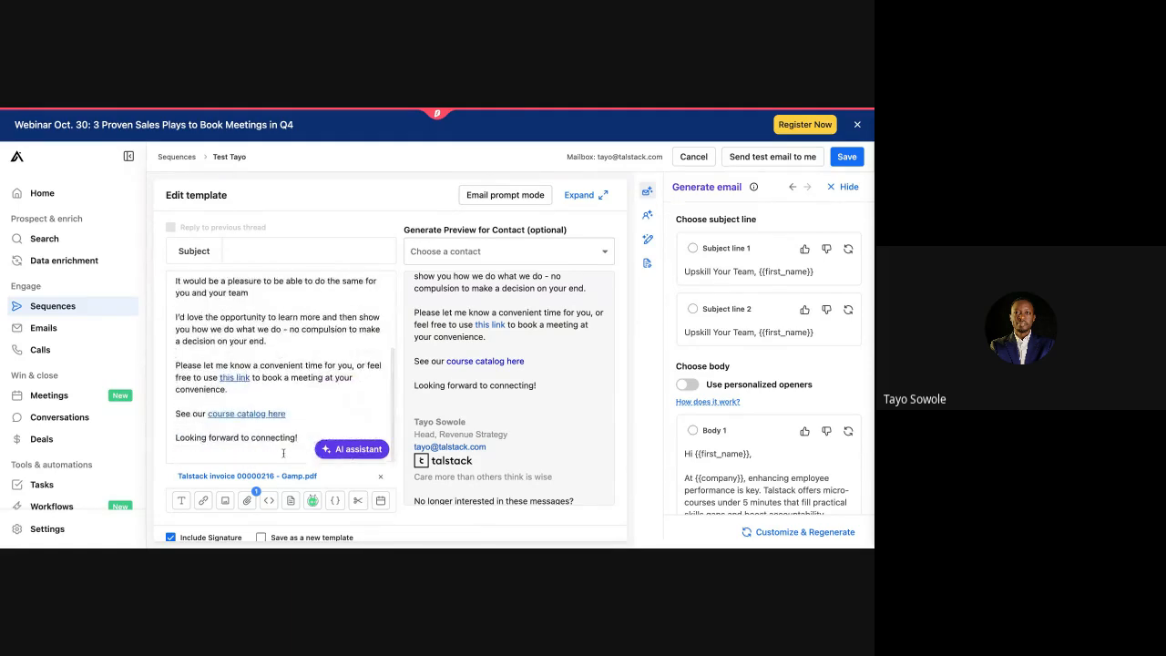
{"action": "scroll", "coordinate": [273, 383], "scroll_direction": "up", "scroll_amount": 3}
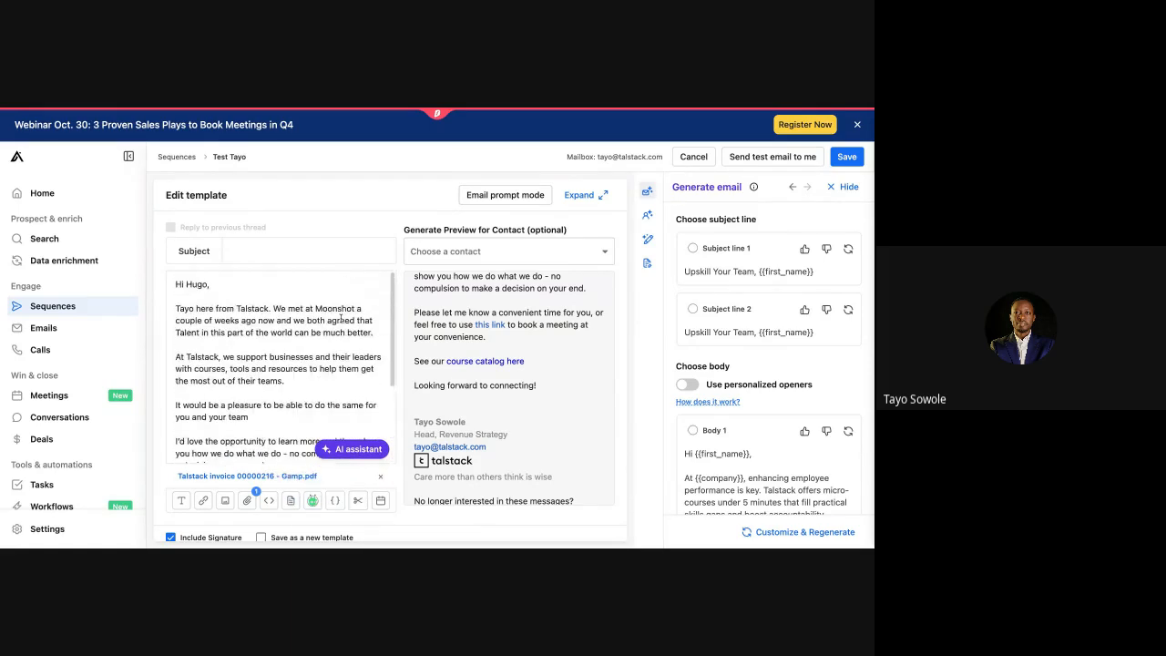
Step: Replace the recipient's name in the greeting with the {{first_name}} variable
{"action": "left_click", "coordinate": [197, 284]}
{"action": "double_click", "coordinate": [196, 284]}
{"action": "key", "text": "BackSpace"}
{"action": "left_click", "coordinate": [334, 500]}
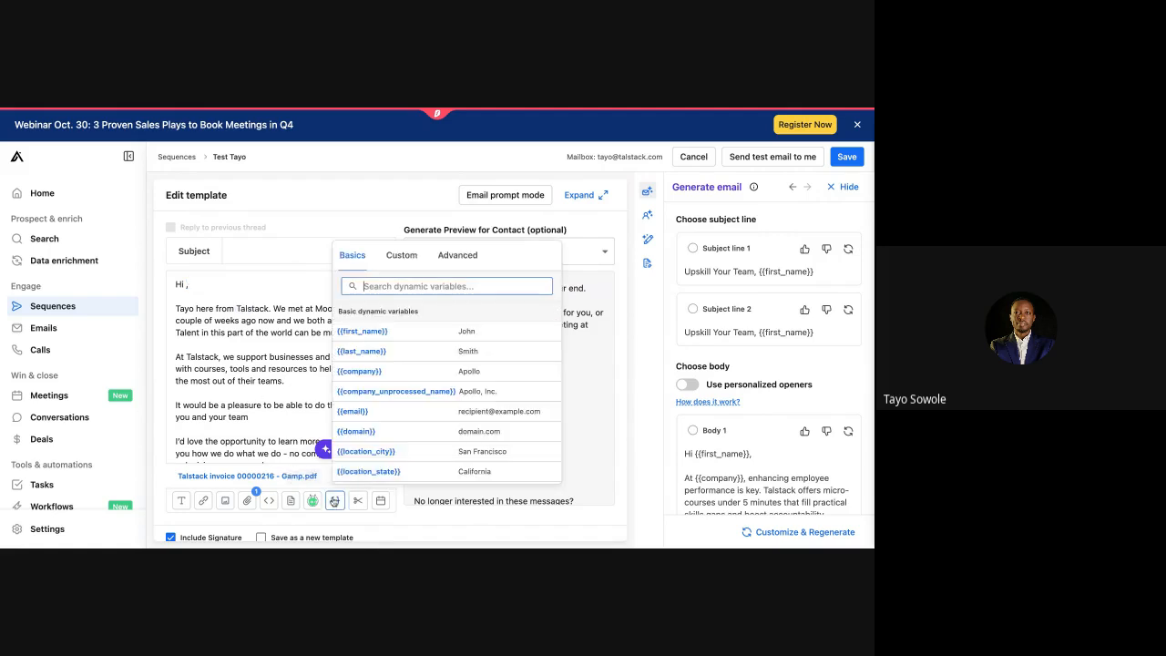
{"action": "left_click", "coordinate": [357, 333]}
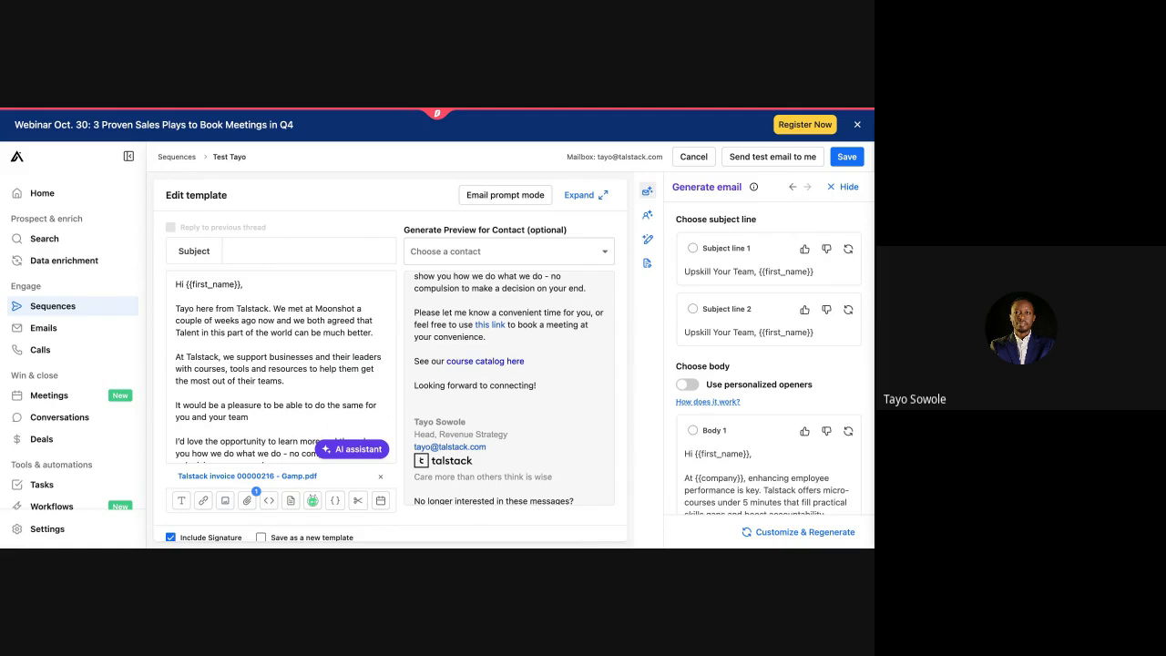
Step: Replace the sender's name starting paragraph two with the {{sender_first_name}} variable
{"action": "double_click", "coordinate": [184, 309]}
{"action": "key", "text": "BackSpace"}
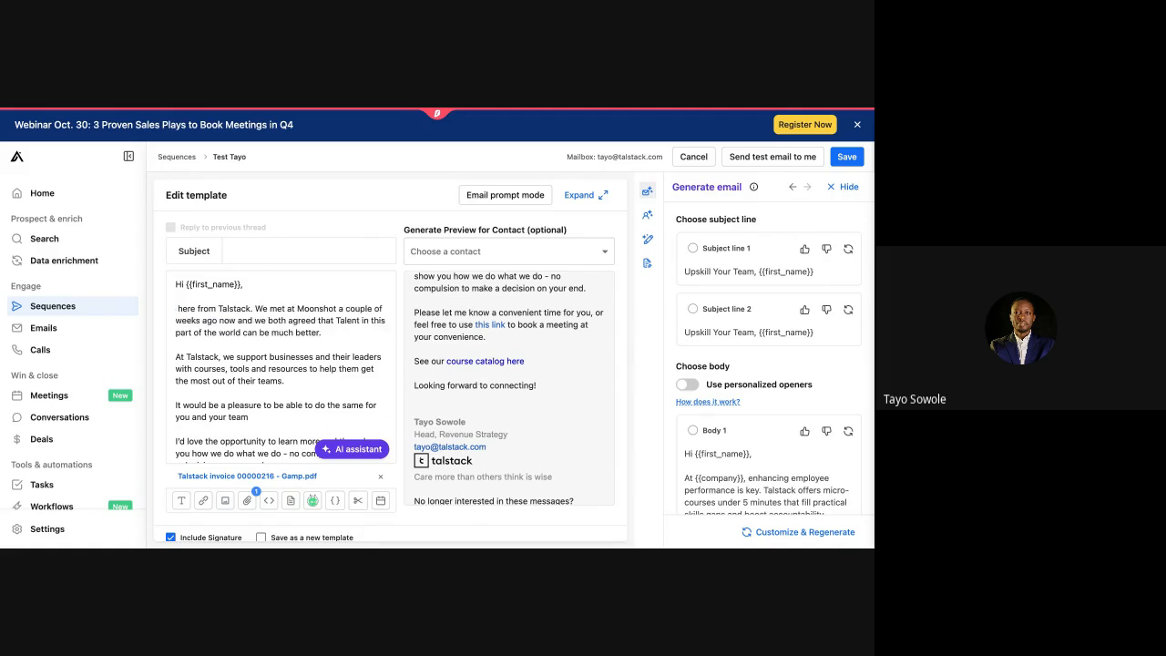
{"action": "left_click", "coordinate": [334, 500]}
{"action": "scroll", "coordinate": [369, 426], "scroll_direction": "down", "scroll_amount": 6}
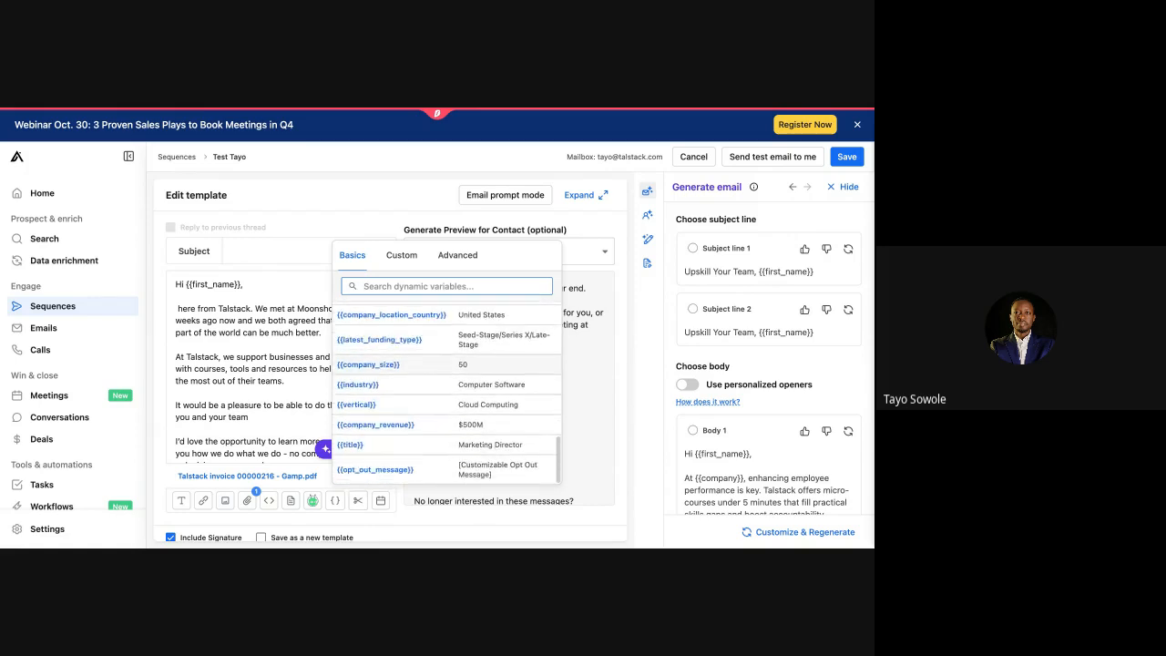
{"action": "scroll", "coordinate": [446, 392], "scroll_direction": "up", "scroll_amount": 8}
{"action": "scroll", "coordinate": [369, 427], "scroll_direction": "up", "scroll_amount": 1}
{"action": "left_click", "coordinate": [371, 391]}
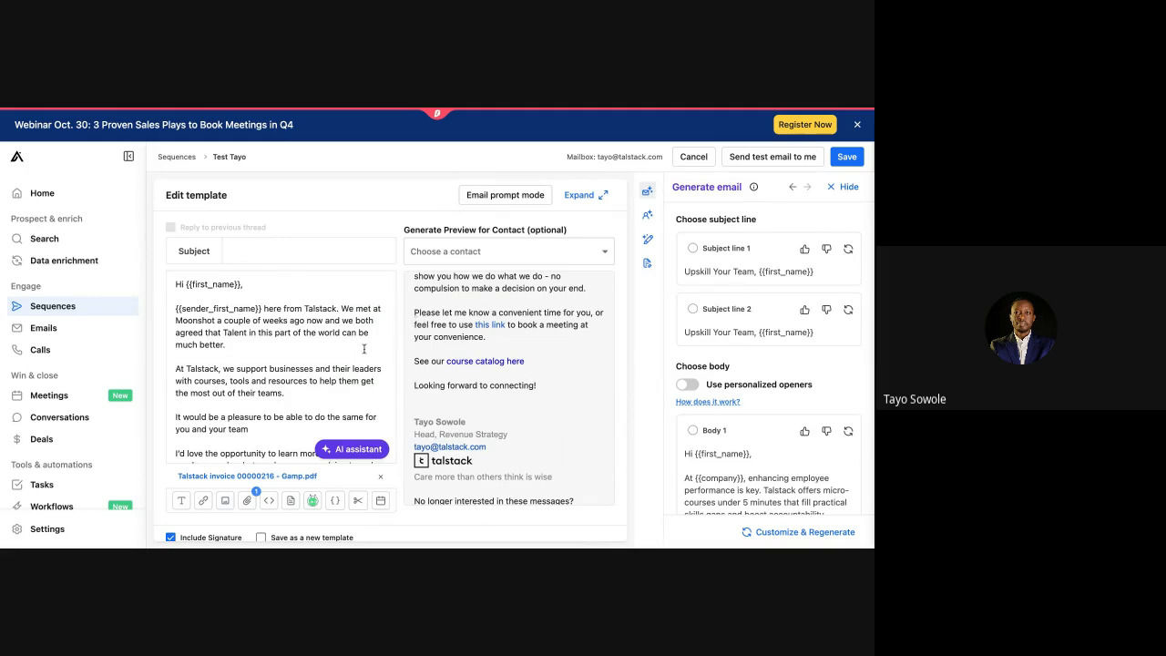
{"action": "scroll", "coordinate": [424, 321], "scroll_direction": "up", "scroll_amount": 5}
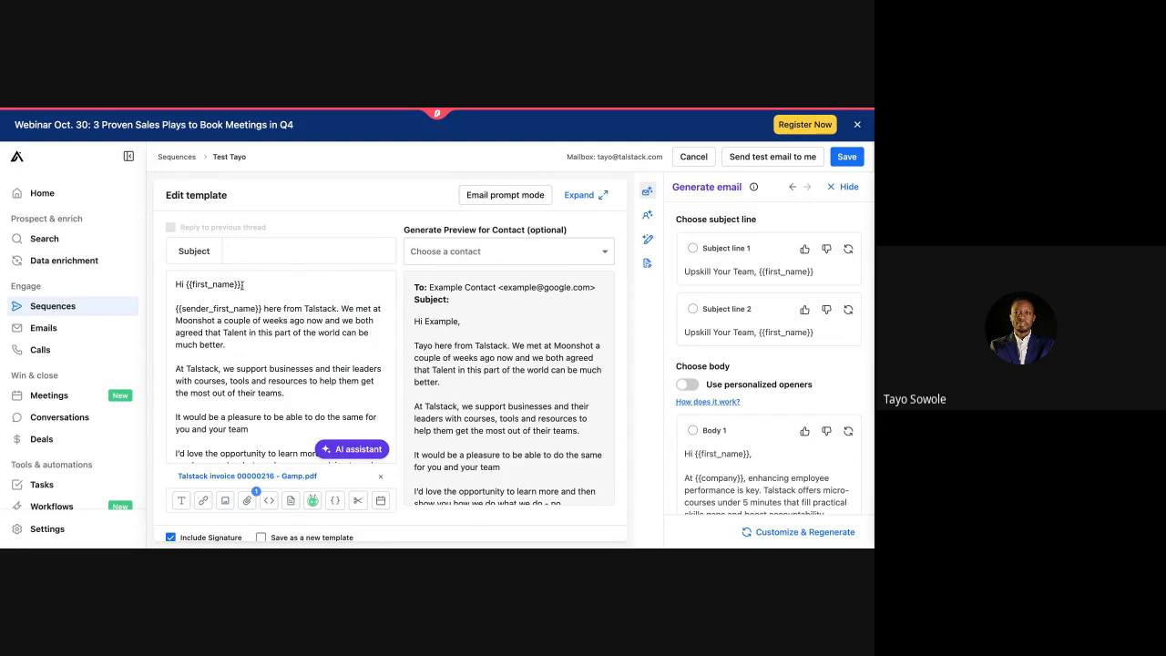
Step: Fix the broken greeting variable by reinserting {{first_name}} after 'Hi'
{"action": "key", "text": "BackSpace"}
{"action": "key", "text": "BackSpace"}
{"action": "left_click_drag", "start_coordinate": [423, 321], "coordinate": [473, 322]}
{"action": "left_click_drag", "start_coordinate": [236, 286], "coordinate": [187, 285]}
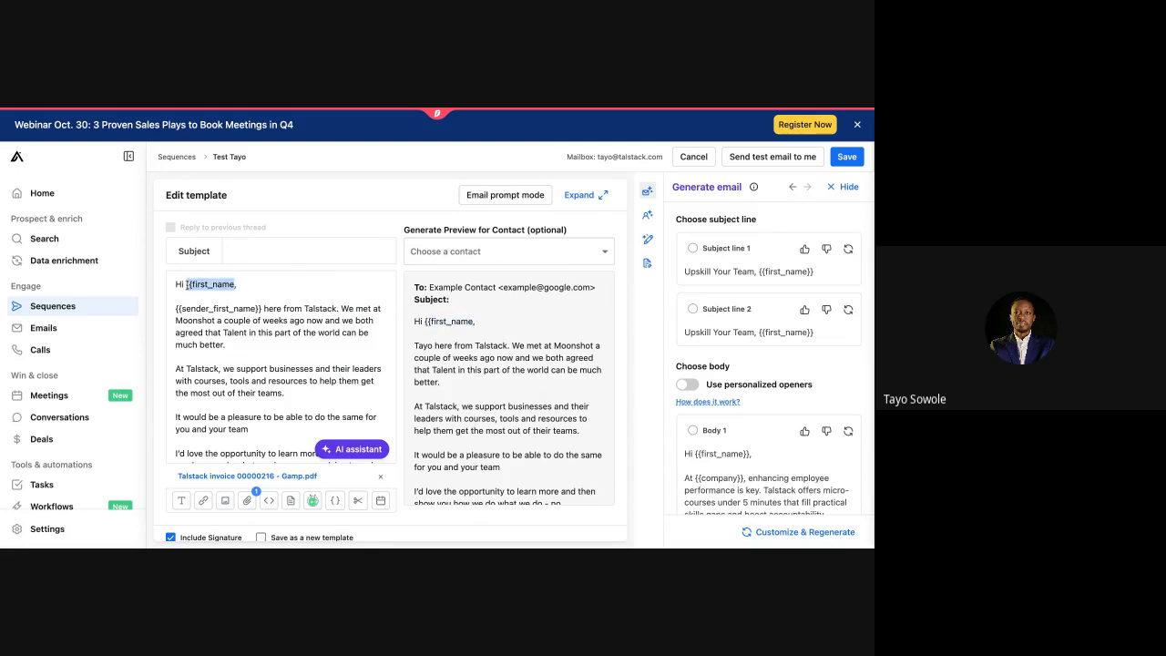
{"action": "key", "text": "BackSpace"}
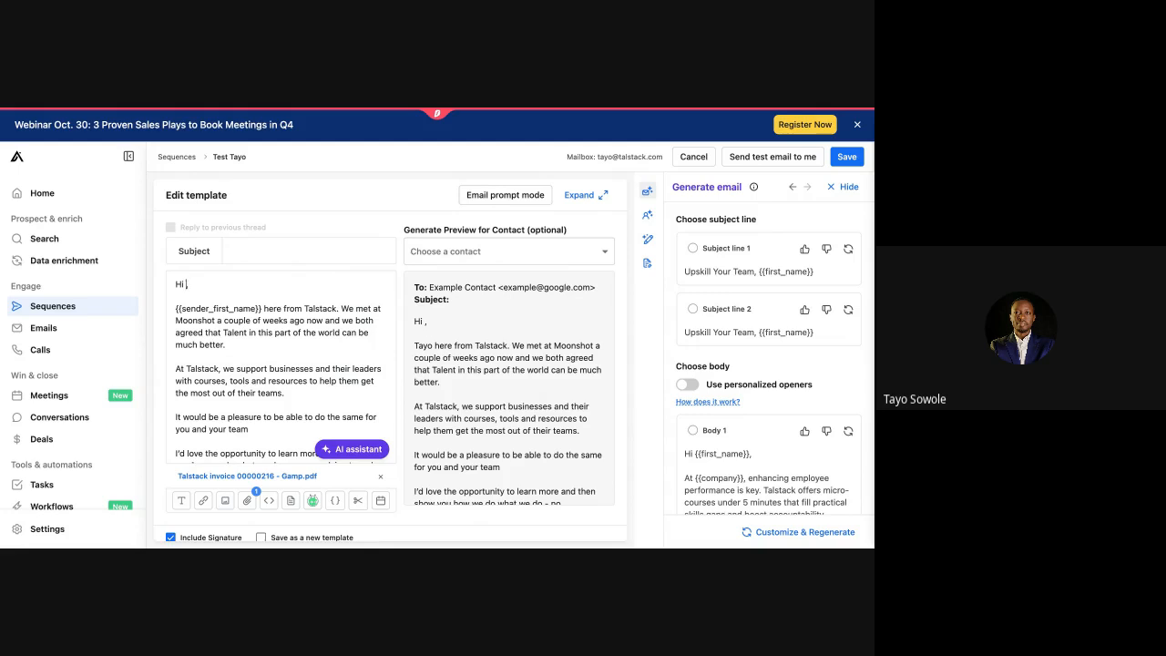
{"action": "left_click", "coordinate": [337, 502]}
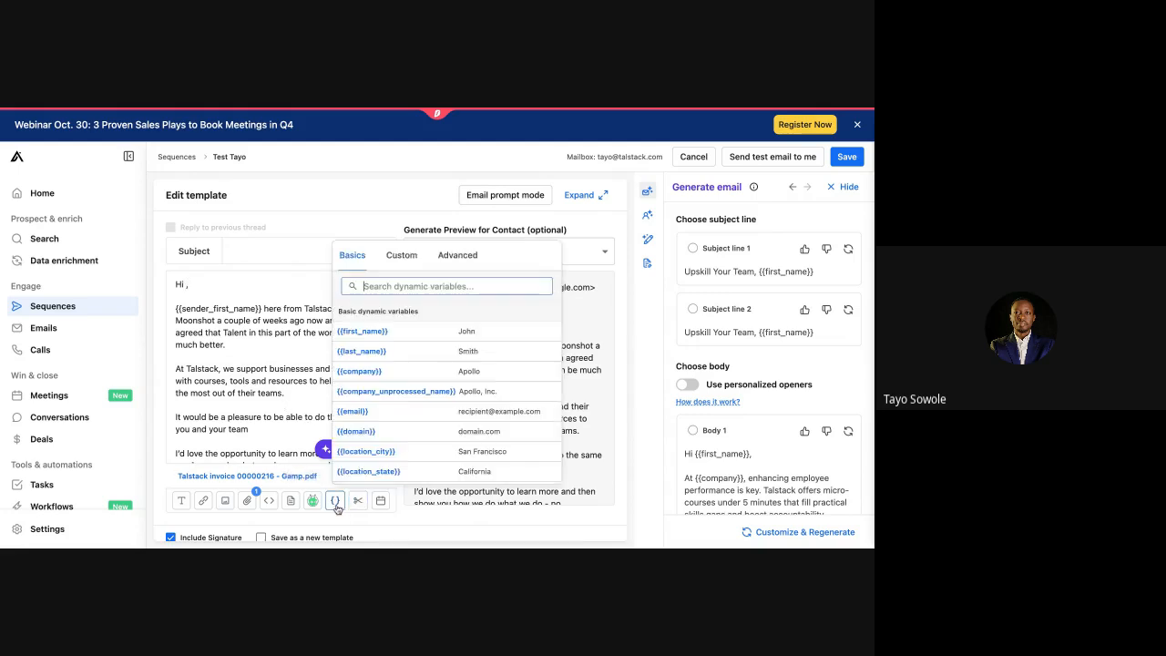
{"action": "left_click", "coordinate": [378, 337]}
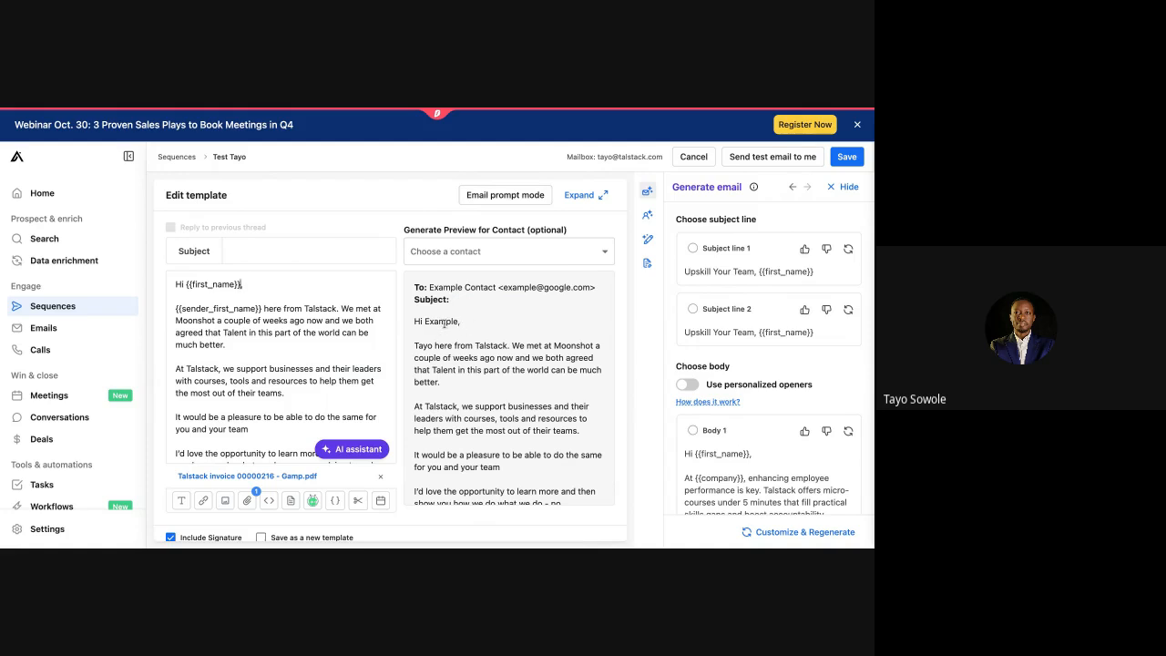
Step: Preview the email for the first listed contact so the variables show real first names
{"action": "left_click", "coordinate": [491, 260]}
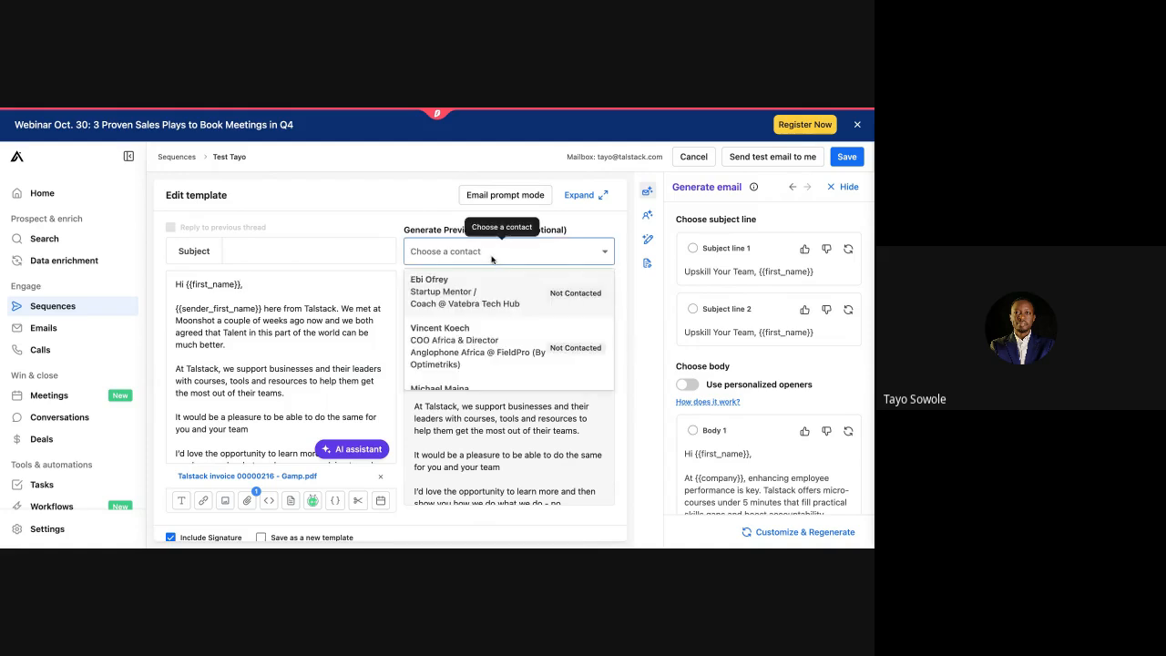
{"action": "left_click", "coordinate": [468, 289]}
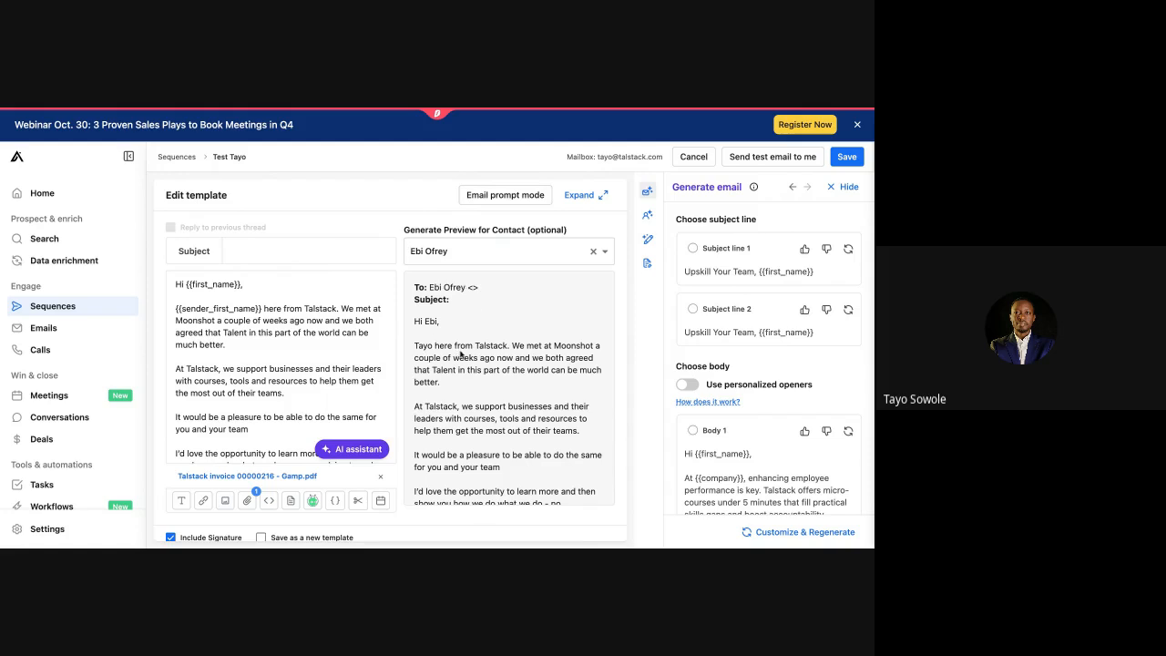
{"action": "scroll", "coordinate": [461, 355], "scroll_direction": "down", "scroll_amount": 1}
{"action": "scroll", "coordinate": [461, 356], "scroll_direction": "down", "scroll_amount": 1}
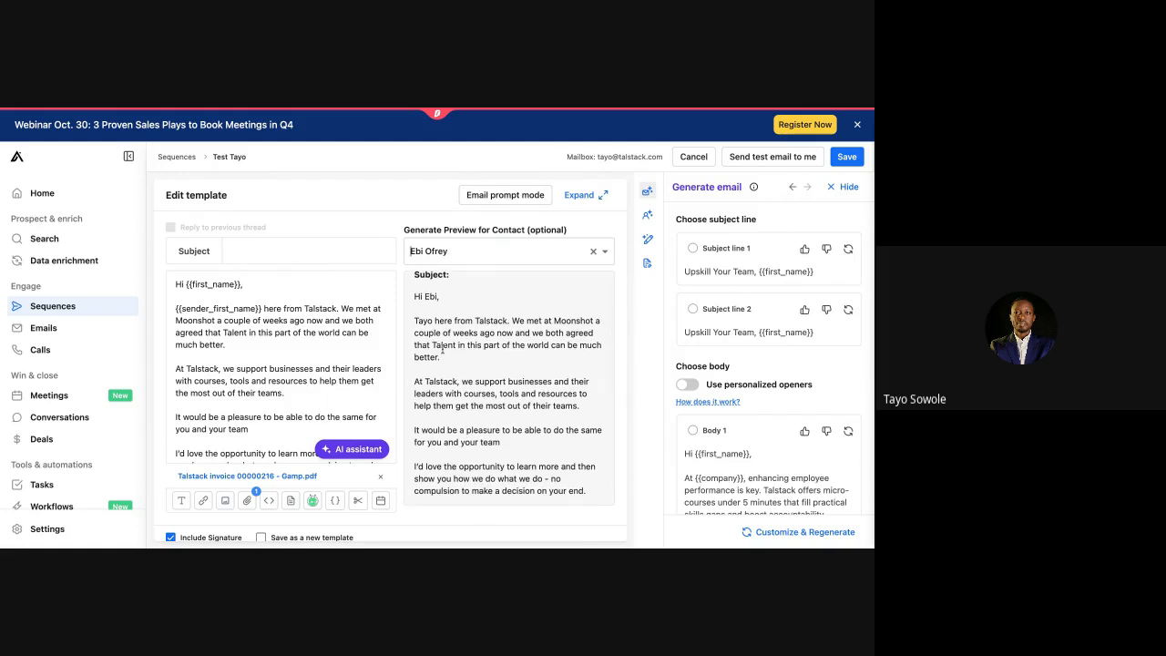
{"action": "double_click", "coordinate": [202, 369]}
{"action": "scroll", "coordinate": [192, 369], "scroll_direction": "down", "scroll_amount": 3}
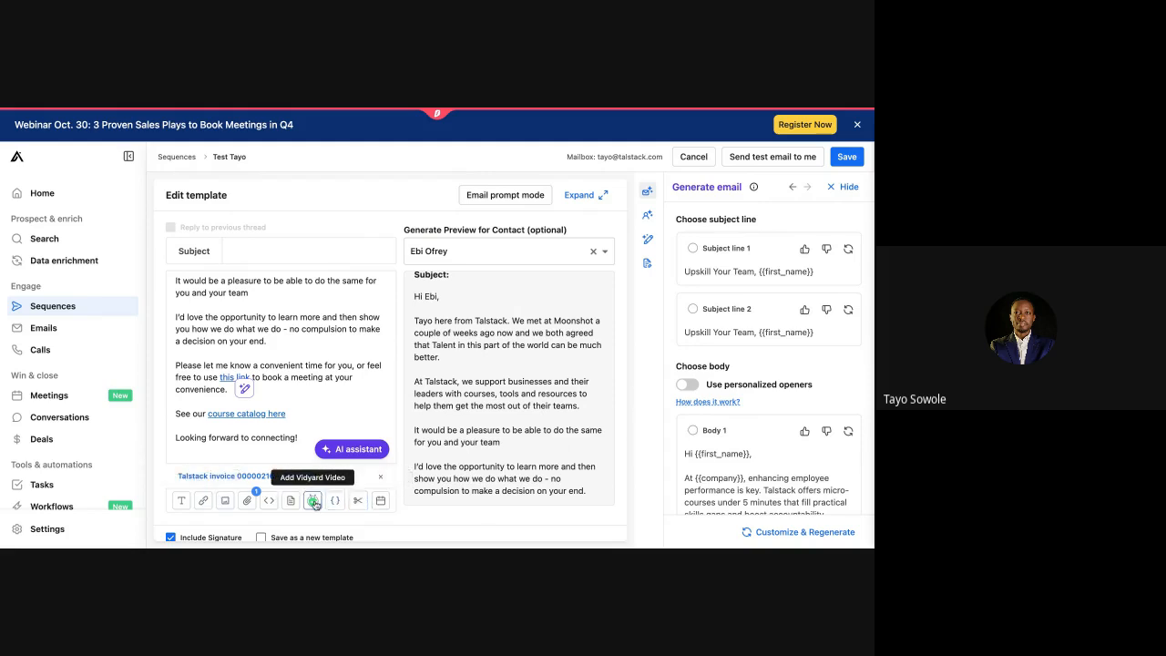
{"action": "left_click", "coordinate": [381, 501]}
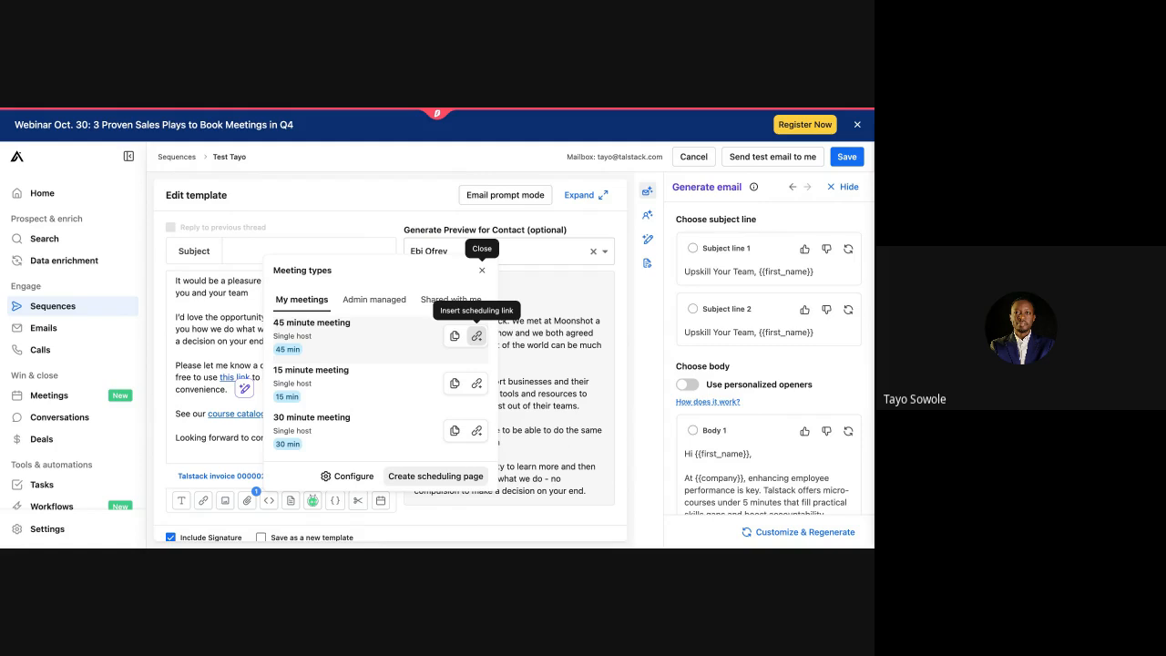
{"action": "left_click", "coordinate": [378, 300]}
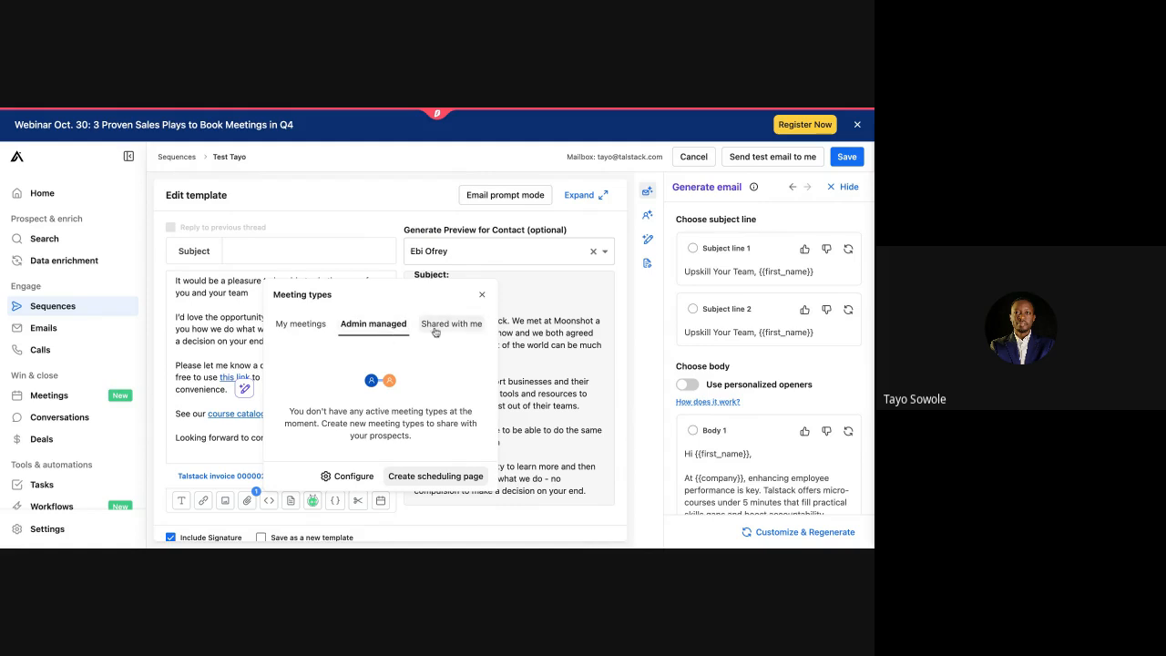
{"action": "left_click", "coordinate": [481, 295]}
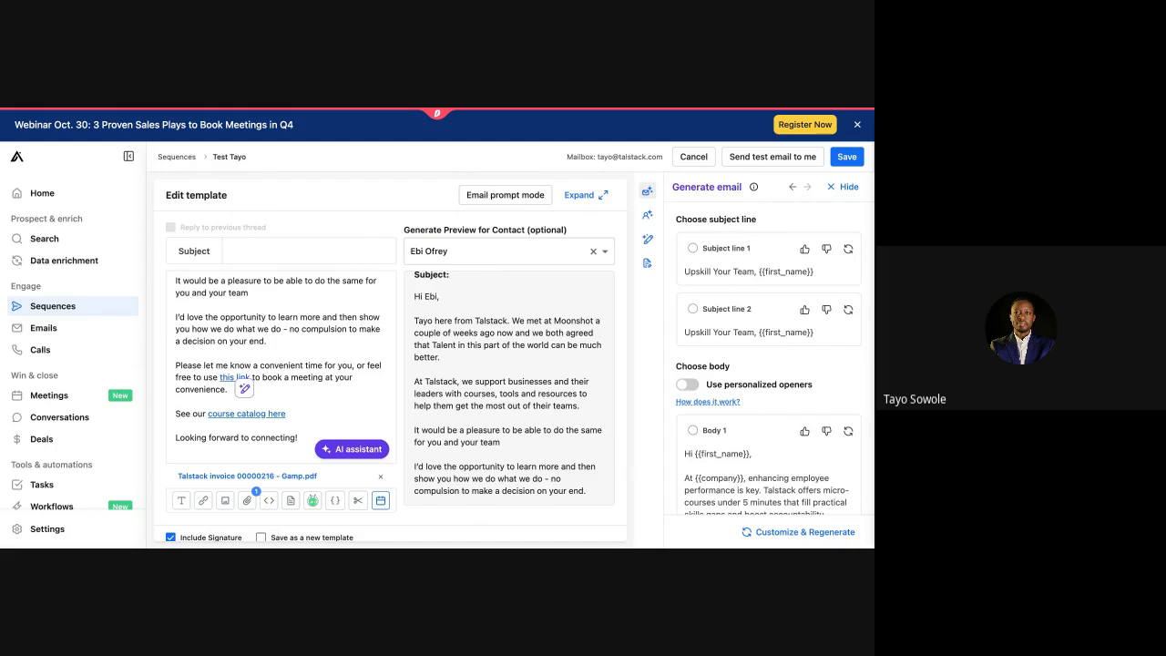
Step: Dislike Subject line 1 and regenerate it to 'Boost Performance at {{COMPANY_NAME}}'
{"action": "scroll", "coordinate": [281, 365], "scroll_direction": "down", "scroll_amount": 1}
{"action": "scroll", "coordinate": [280, 364], "scroll_direction": "up", "scroll_amount": 1}
{"action": "scroll", "coordinate": [281, 364], "scroll_direction": "down", "scroll_amount": 1}
{"action": "scroll", "coordinate": [280, 364], "scroll_direction": "up", "scroll_amount": 2}
{"action": "scroll", "coordinate": [280, 364], "scroll_direction": "up", "scroll_amount": 1}
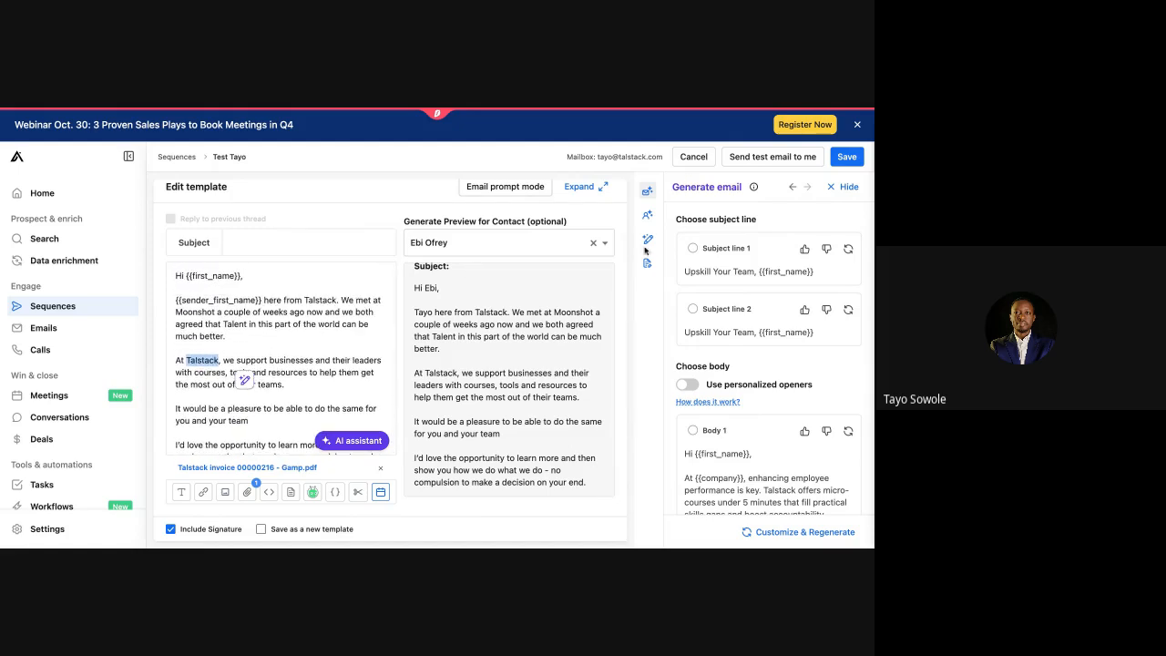
{"action": "scroll", "coordinate": [517, 336], "scroll_direction": "down", "scroll_amount": 3}
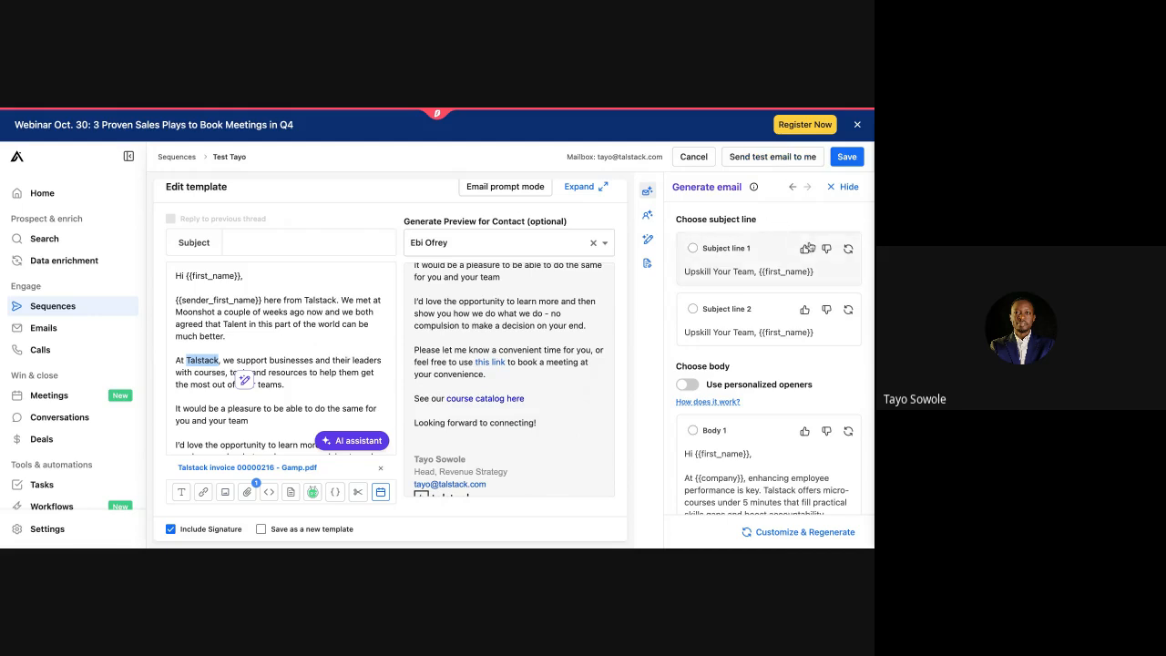
{"action": "scroll", "coordinate": [734, 305], "scroll_direction": "down", "scroll_amount": 3}
{"action": "scroll", "coordinate": [734, 305], "scroll_direction": "up", "scroll_amount": 2}
{"action": "scroll", "coordinate": [734, 305], "scroll_direction": "down", "scroll_amount": 1}
{"action": "scroll", "coordinate": [734, 306], "scroll_direction": "down", "scroll_amount": 3}
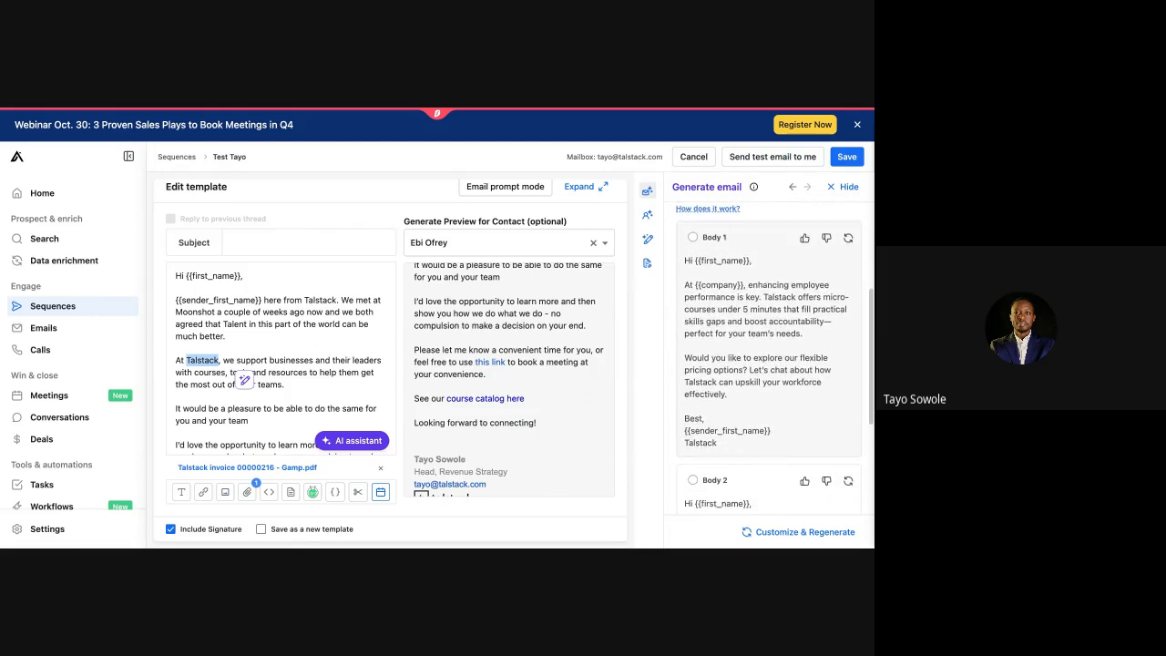
{"action": "scroll", "coordinate": [767, 364], "scroll_direction": "up", "scroll_amount": 5}
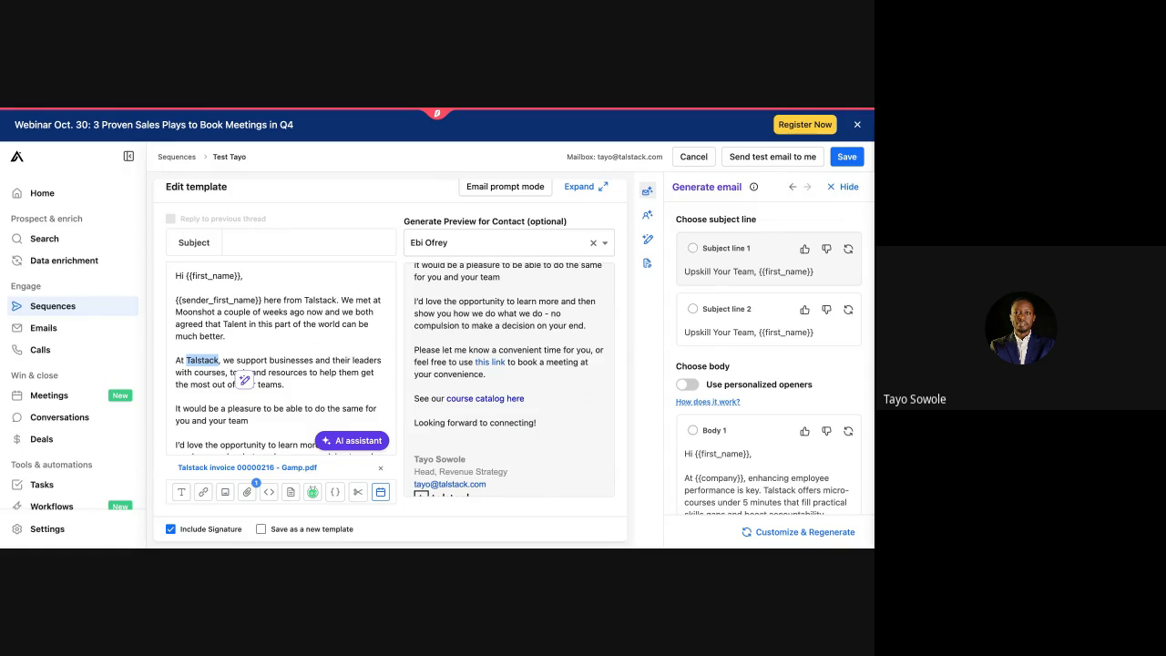
{"action": "left_click", "coordinate": [827, 249]}
{"action": "left_click", "coordinate": [848, 249]}
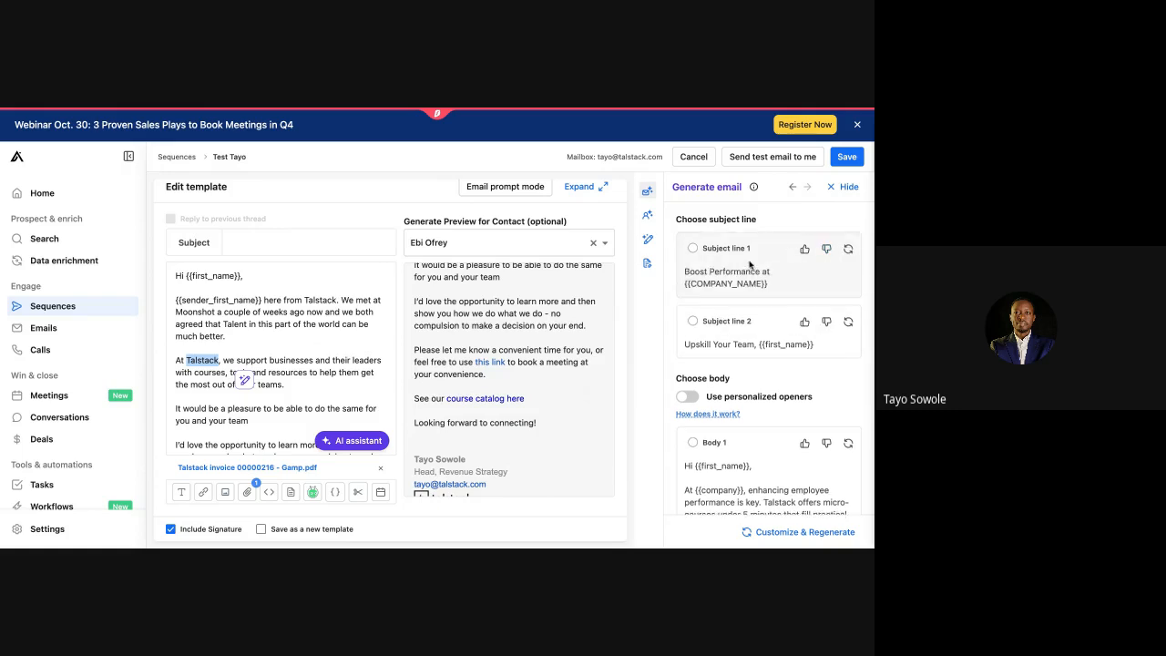
{"action": "left_click", "coordinate": [264, 243]}
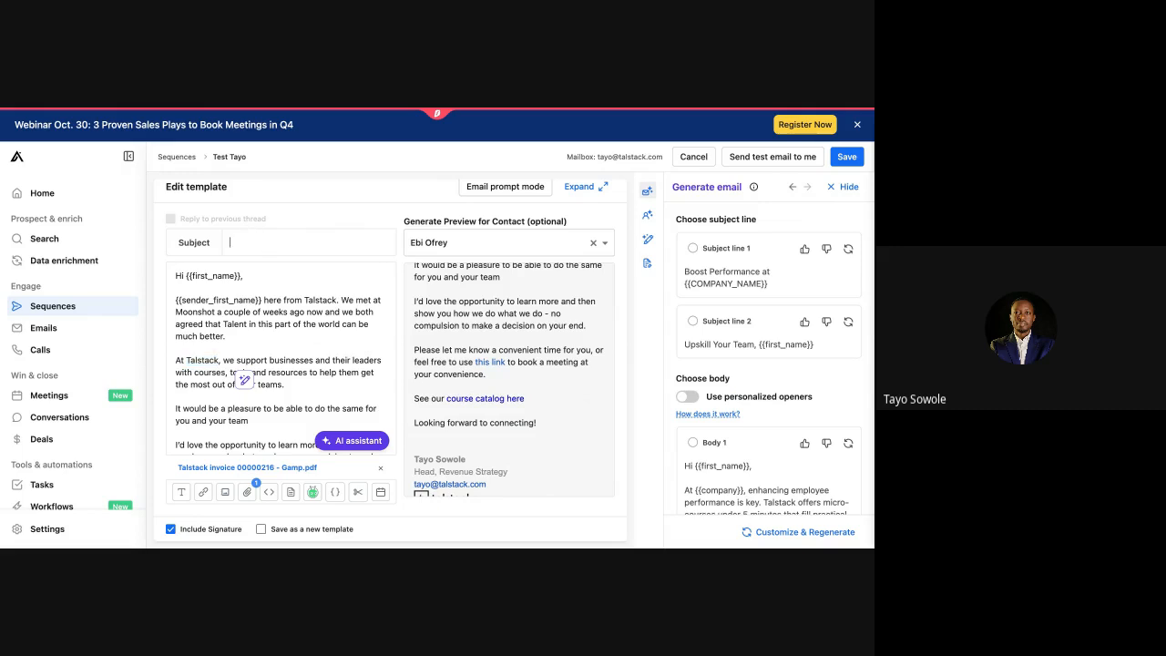
Step: Save the Day 1 email with subject 'Great to meet you last week' and add a B variant
{"action": "type", "text": "Great to meet you last week"}
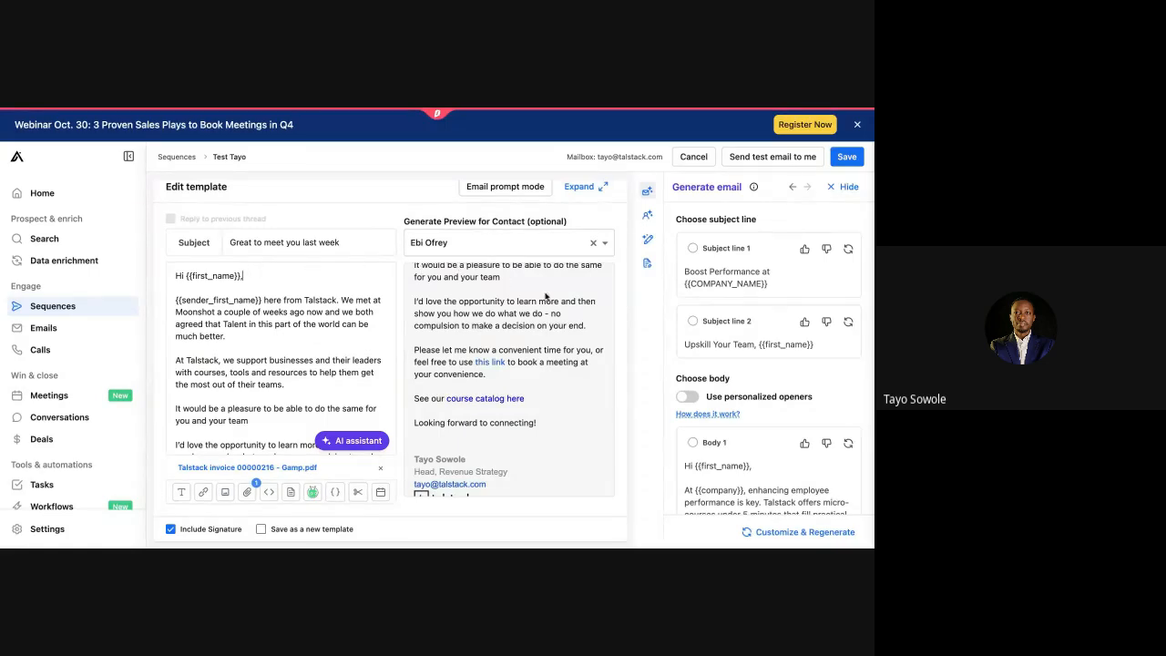
{"action": "left_click", "coordinate": [847, 164]}
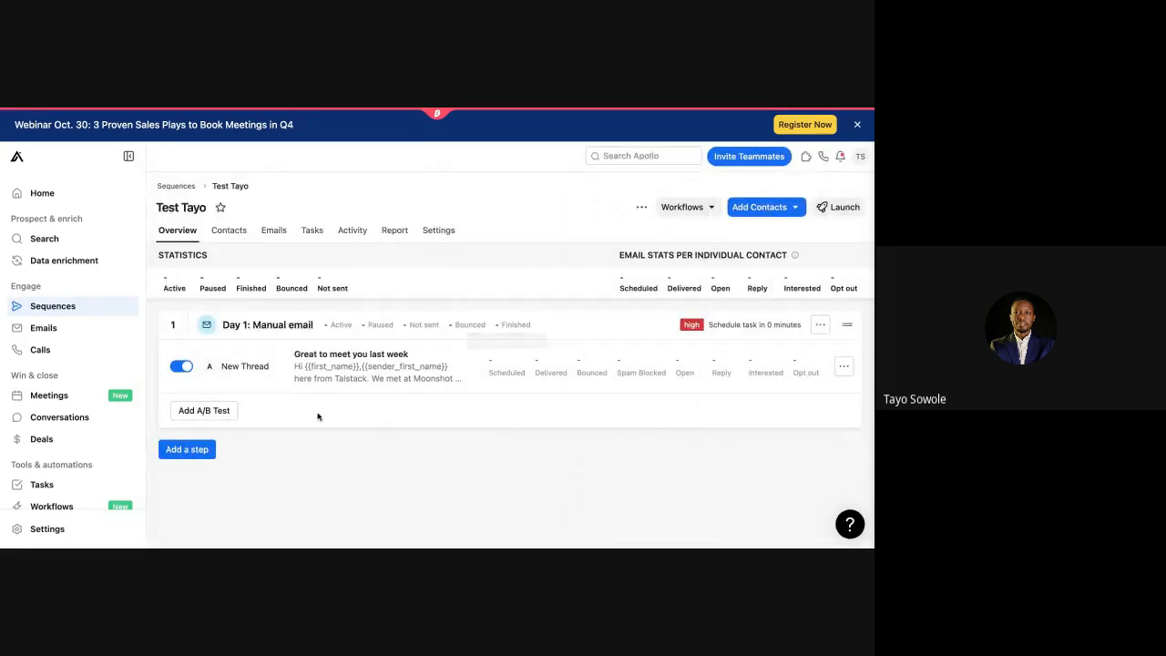
{"action": "left_click", "coordinate": [204, 410]}
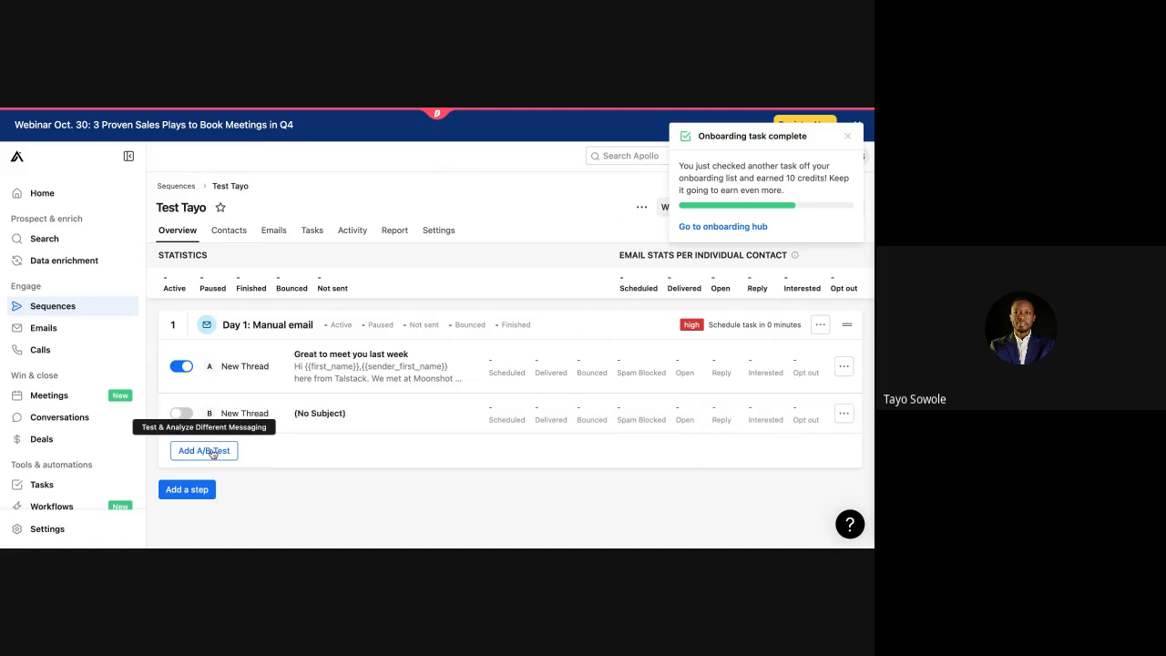
Step: Give variant B the subject 'Boost Your Team's Skills' with AI Body 2, then save it
{"action": "left_click", "coordinate": [252, 415]}
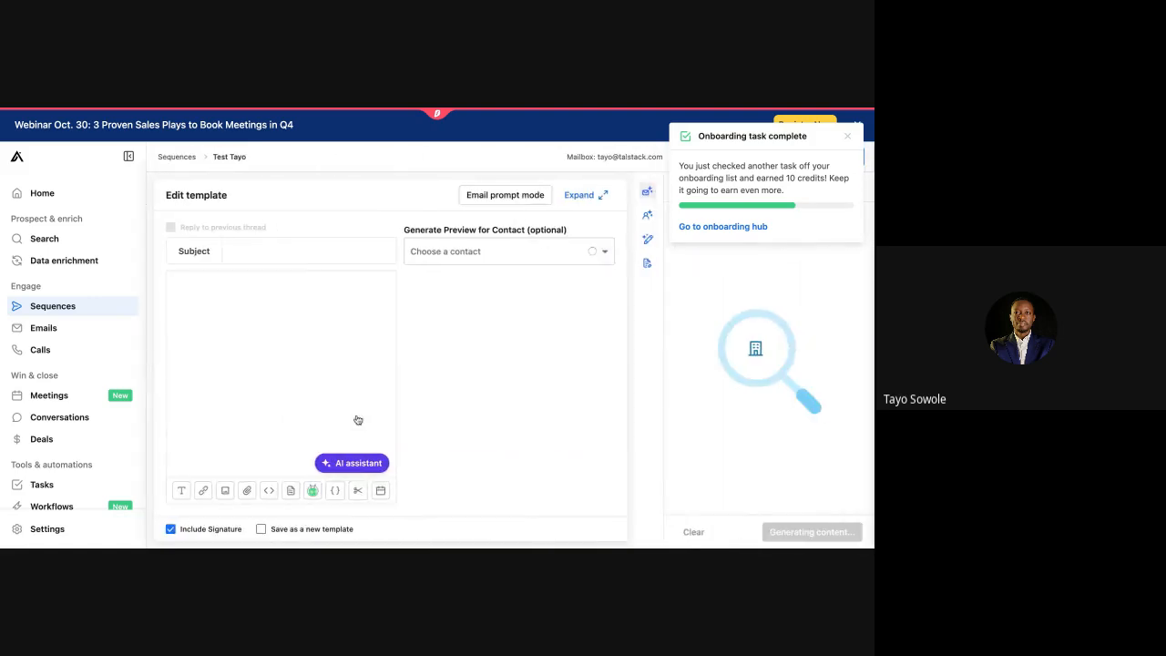
{"action": "mouse_move", "coordinate": [712, 386]}
{"action": "left_click", "coordinate": [694, 432]}
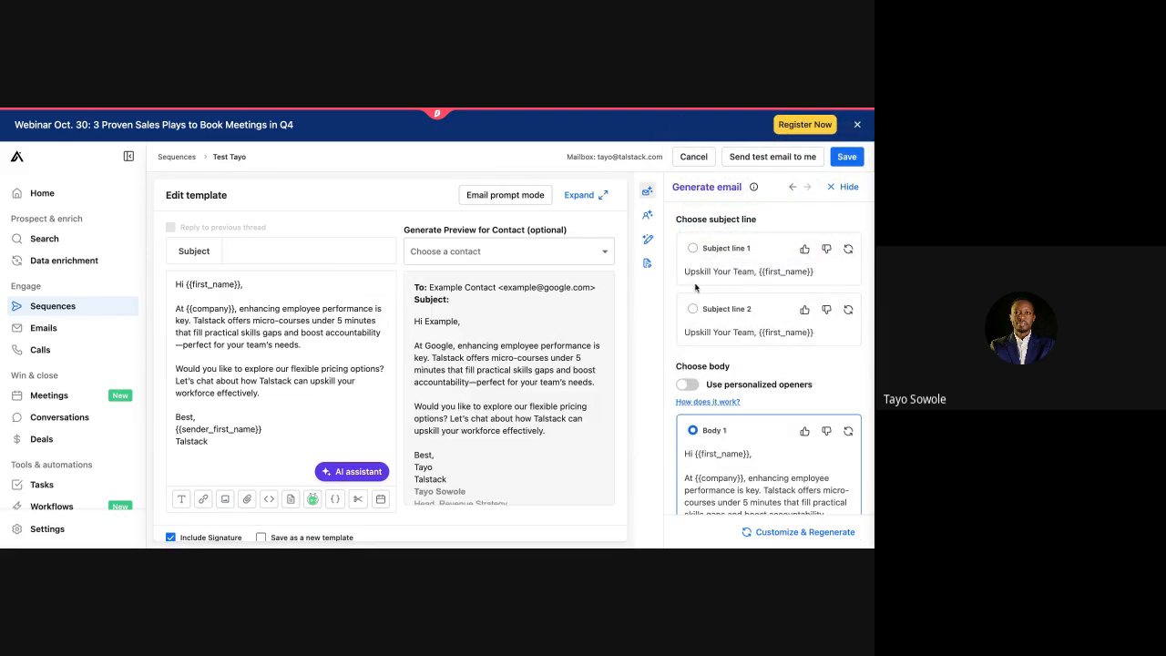
{"action": "left_click", "coordinate": [847, 248]}
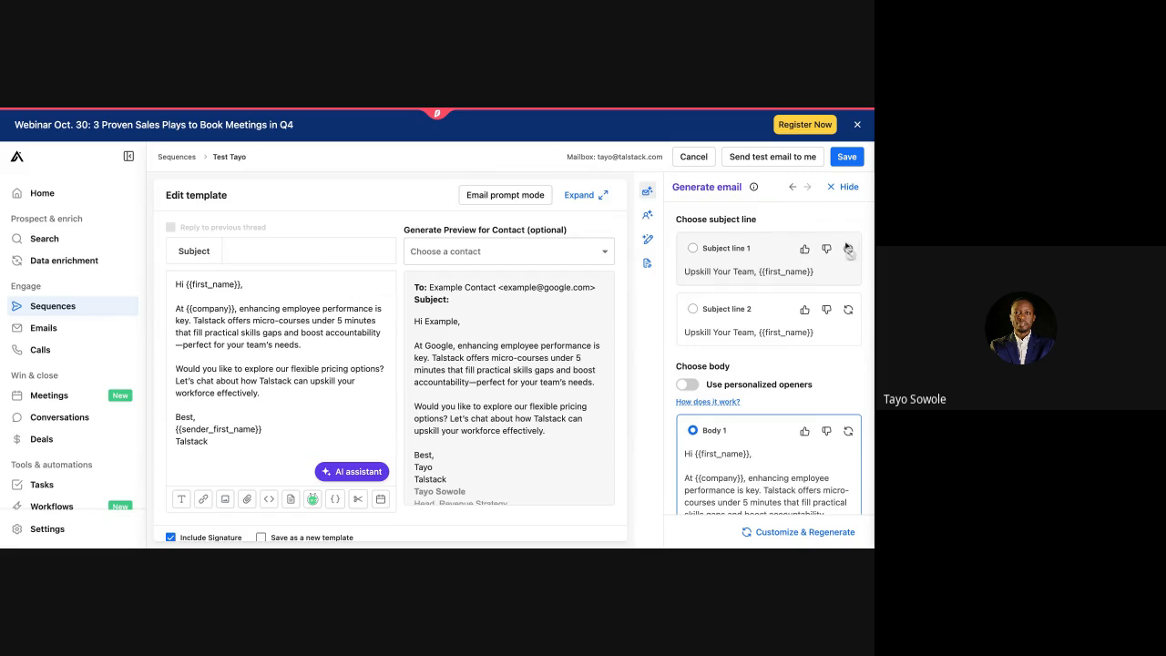
{"action": "left_click", "coordinate": [692, 247]}
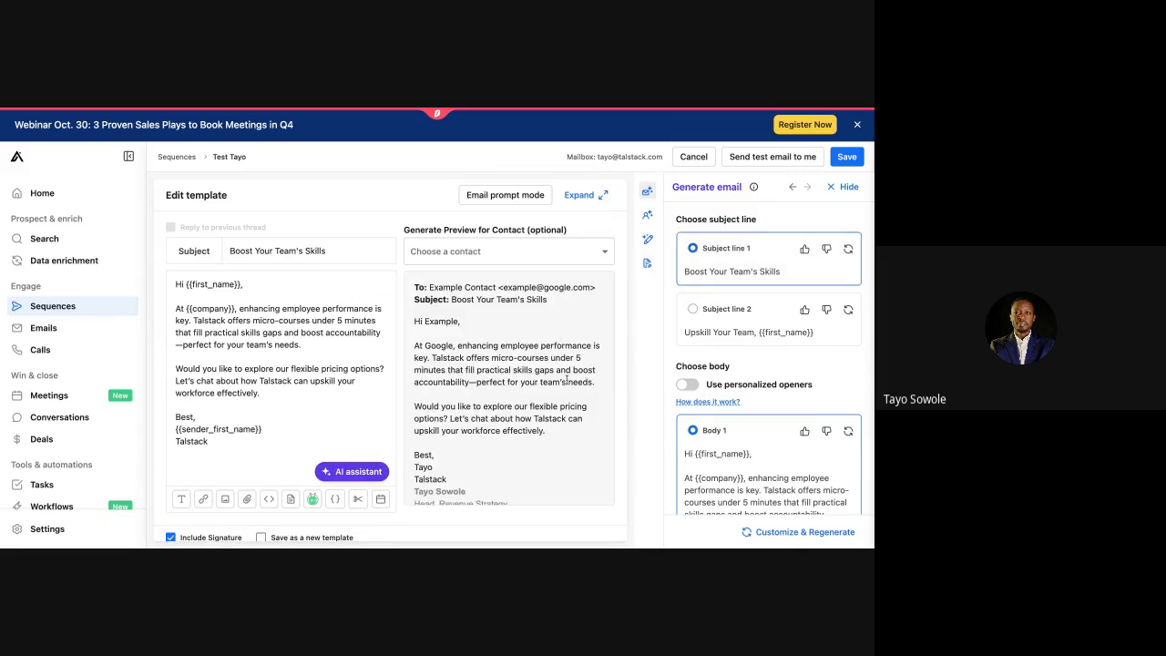
{"action": "scroll", "coordinate": [724, 381], "scroll_direction": "down", "scroll_amount": 3}
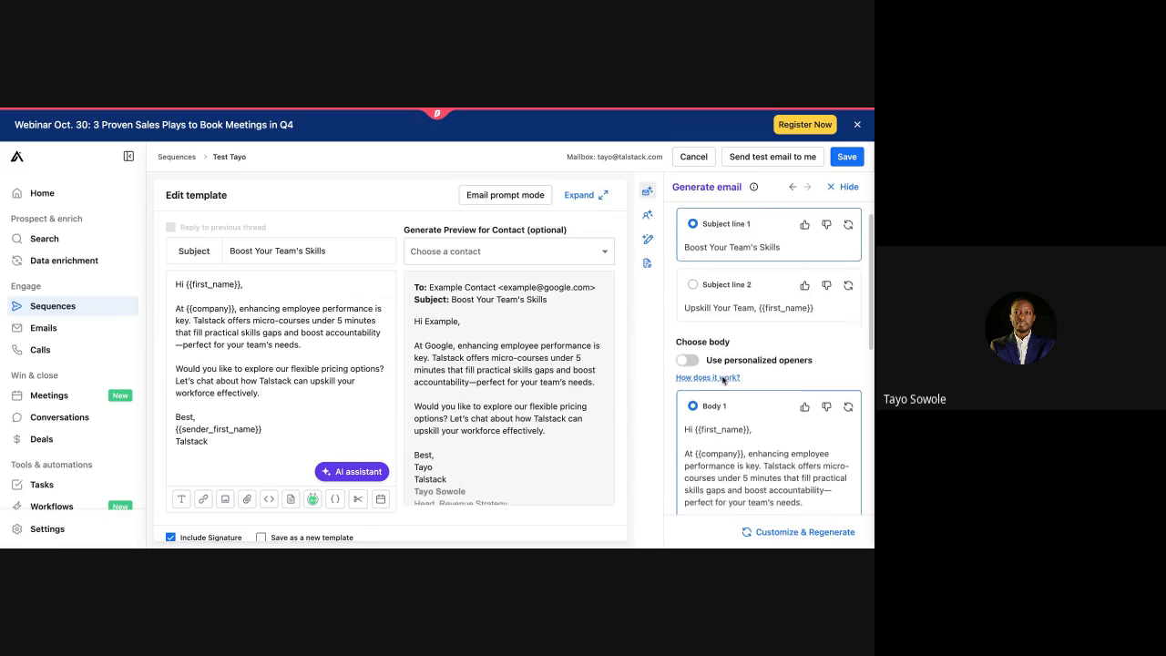
{"action": "scroll", "coordinate": [724, 381], "scroll_direction": "down", "scroll_amount": 3}
{"action": "scroll", "coordinate": [723, 380], "scroll_direction": "down", "scroll_amount": 3}
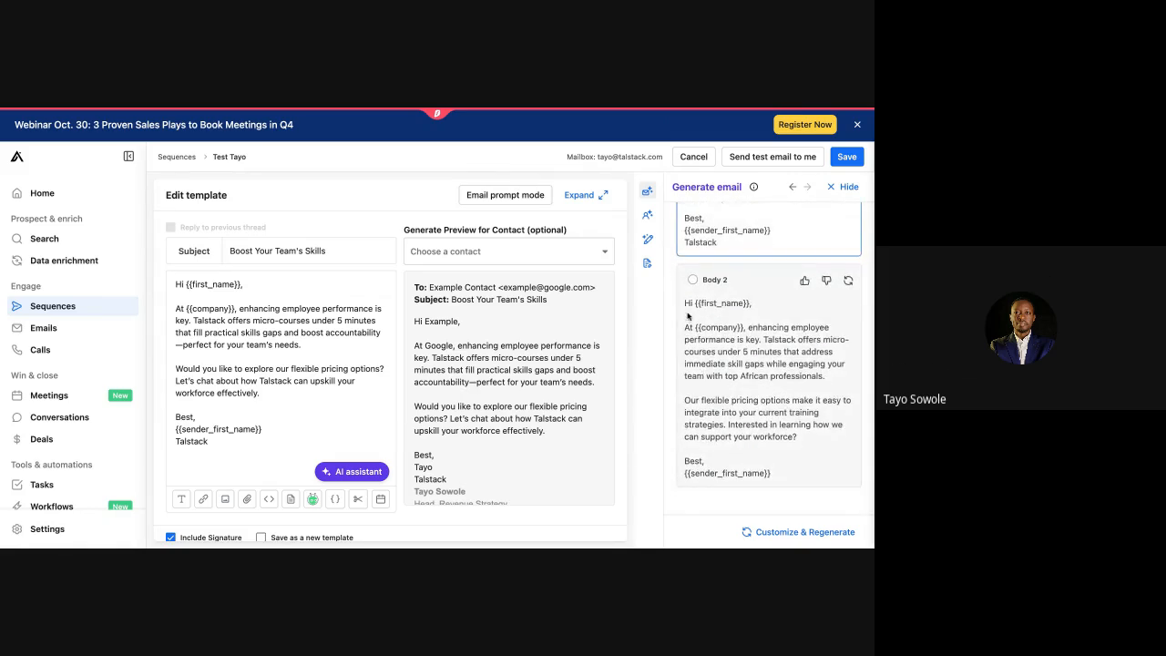
{"action": "left_click", "coordinate": [693, 281]}
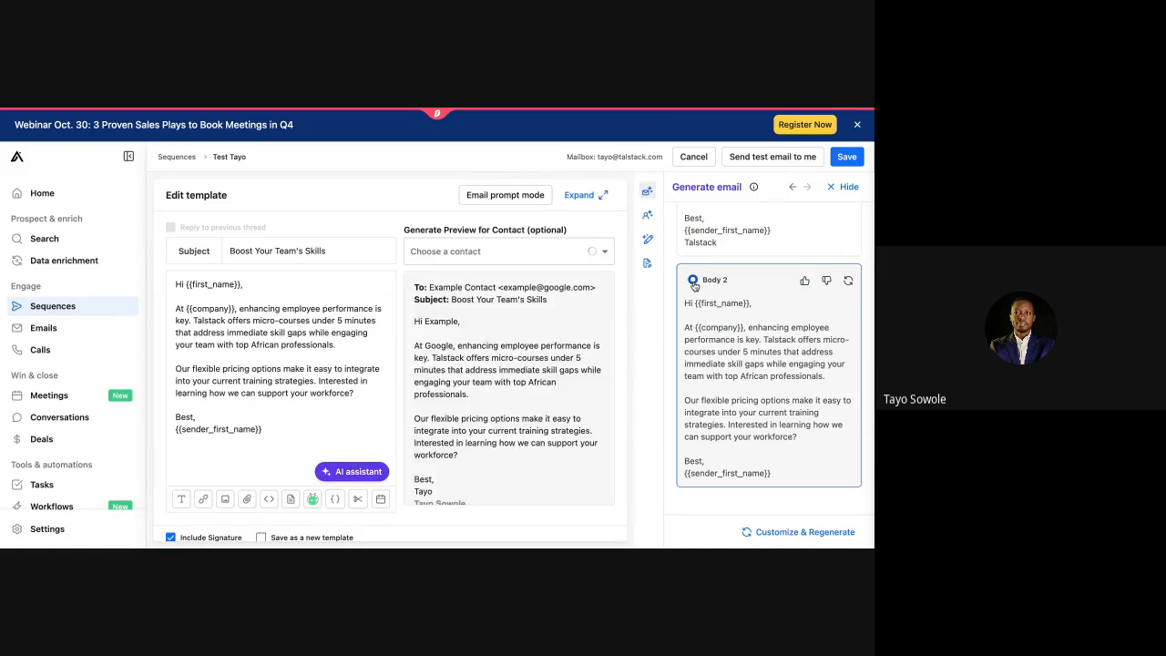
{"action": "left_click", "coordinate": [845, 156]}
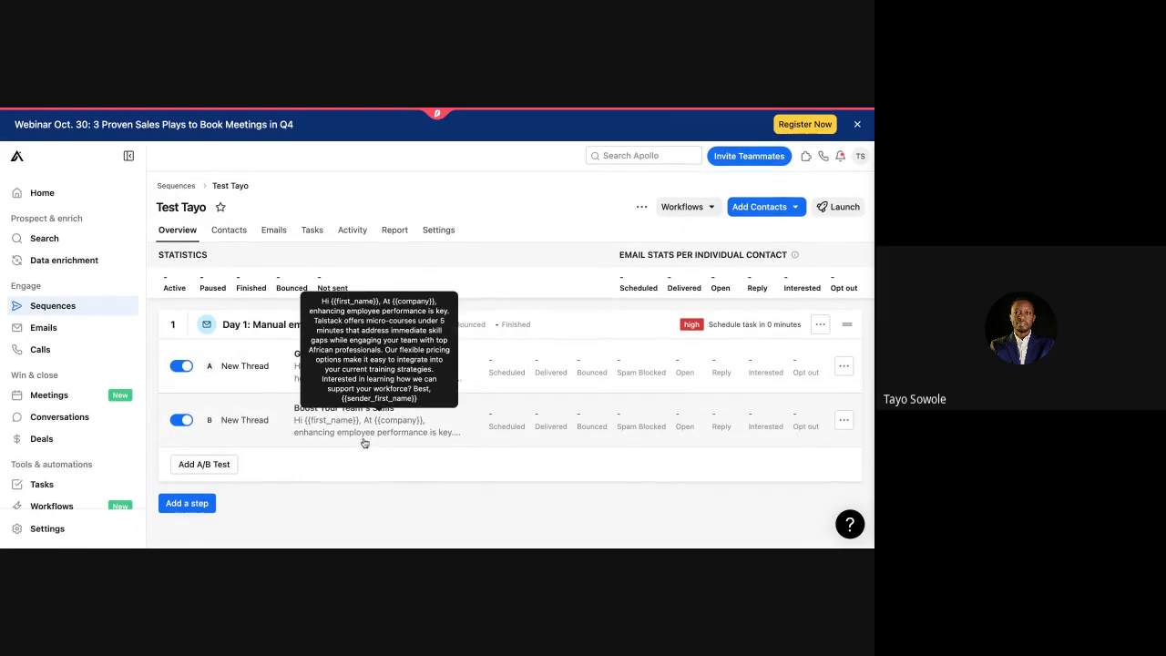
Step: Add an automatic email step sent after a 3-day wait
{"action": "left_click", "coordinate": [191, 506]}
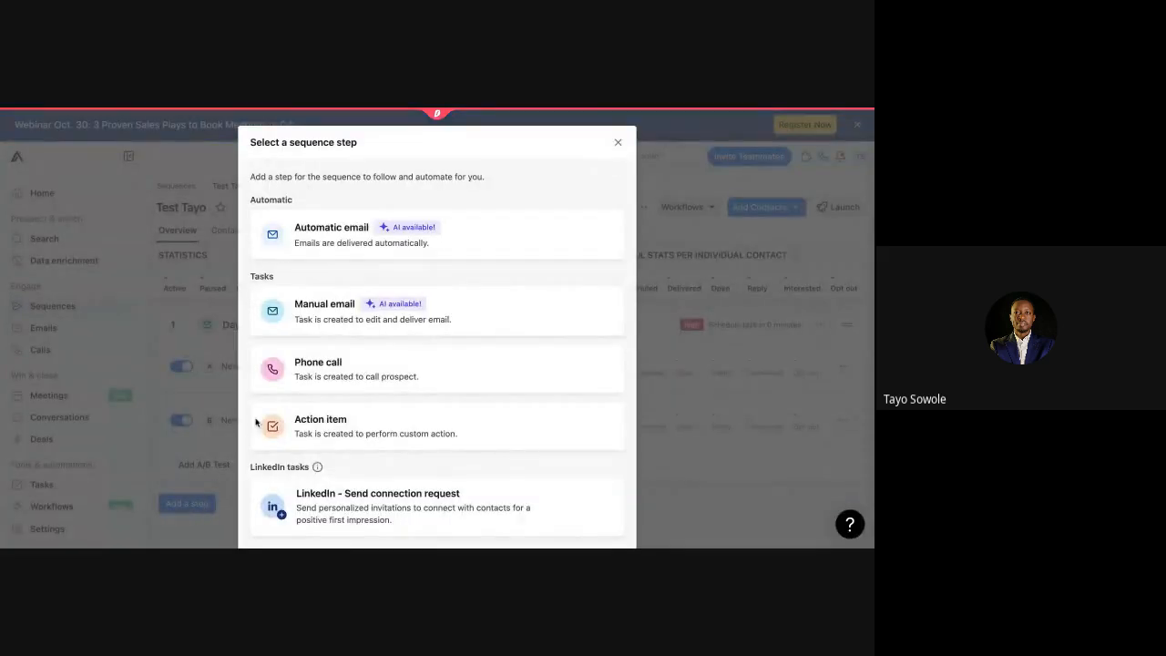
{"action": "left_click", "coordinate": [450, 233]}
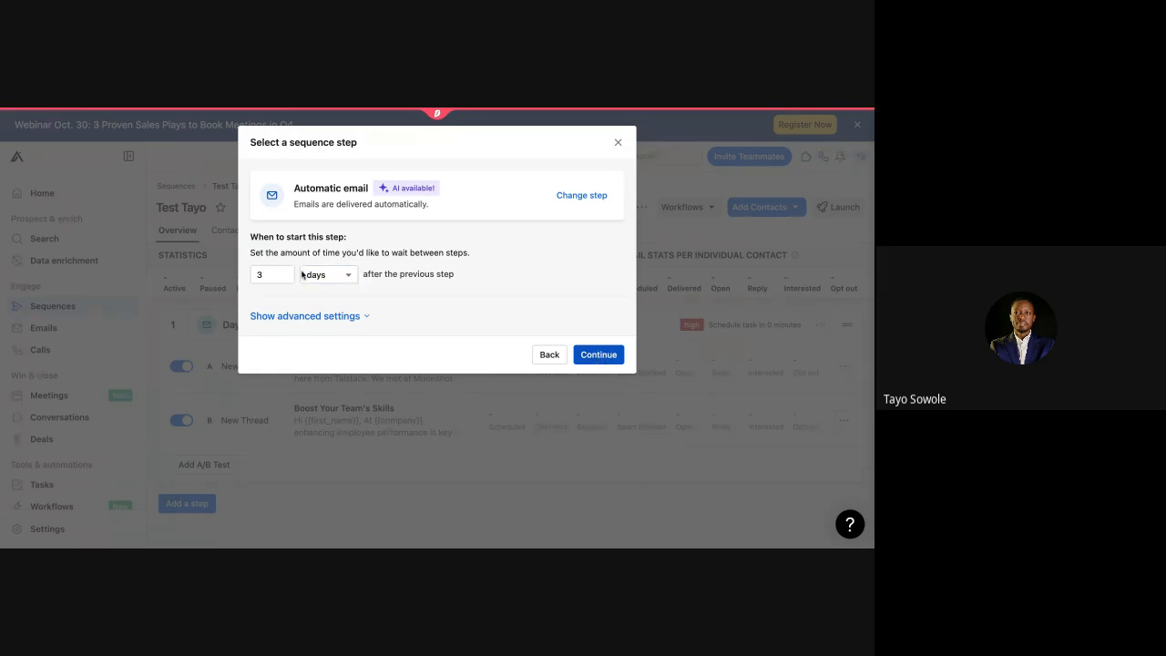
{"action": "left_click", "coordinate": [598, 354]}
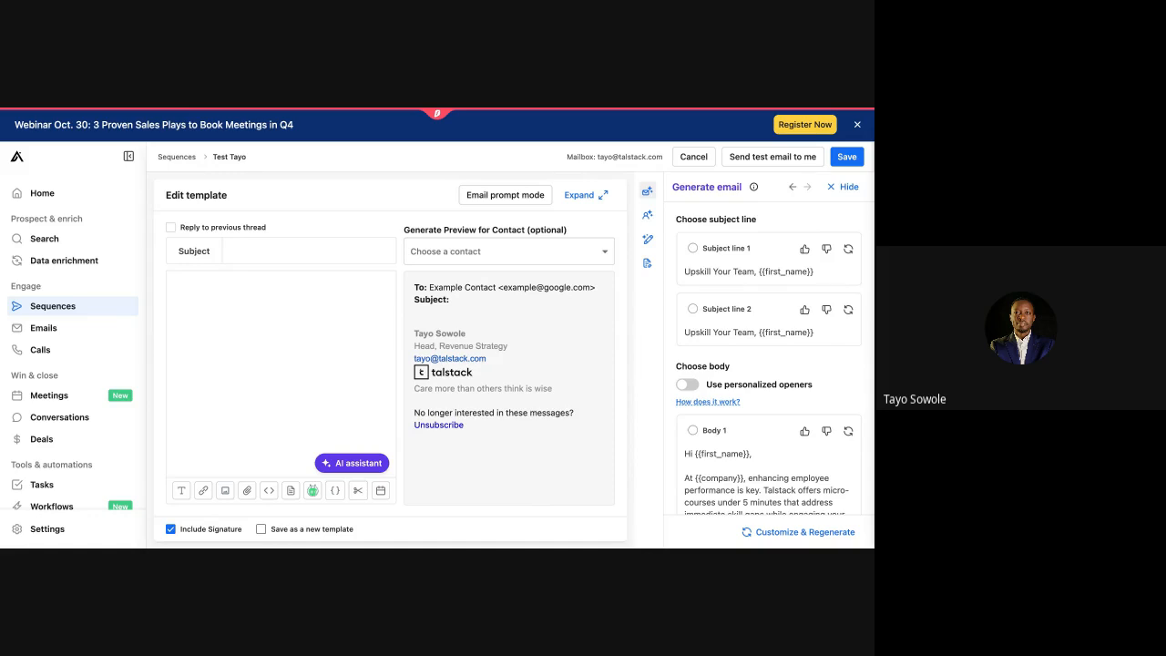
Step: Greet with 'Hey {{first_name}},' and add a line bubbling the previous email back to the inbox top
{"action": "left_click", "coordinate": [244, 295]}
{"action": "type", "text": "Hey"}
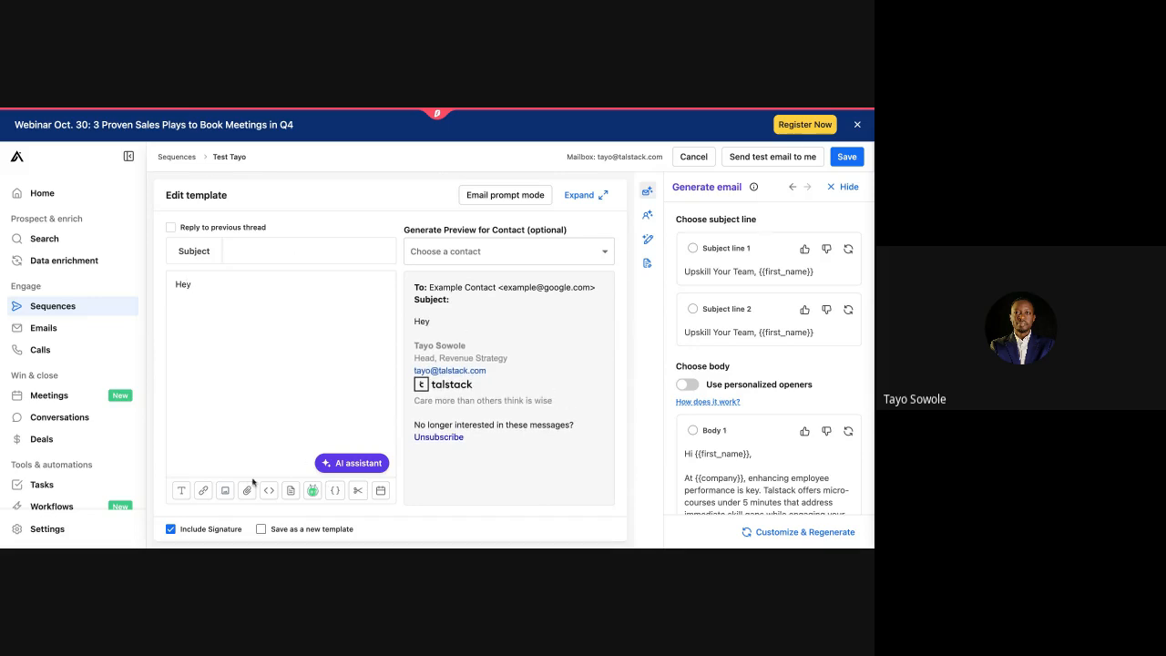
{"action": "left_click", "coordinate": [335, 491]}
{"action": "left_click", "coordinate": [363, 322]}
{"action": "type", "text": ","}
{"action": "key", "text": "Return"}
{"action": "key", "text": "Return"}
{"action": "type", "text": "Lo"}
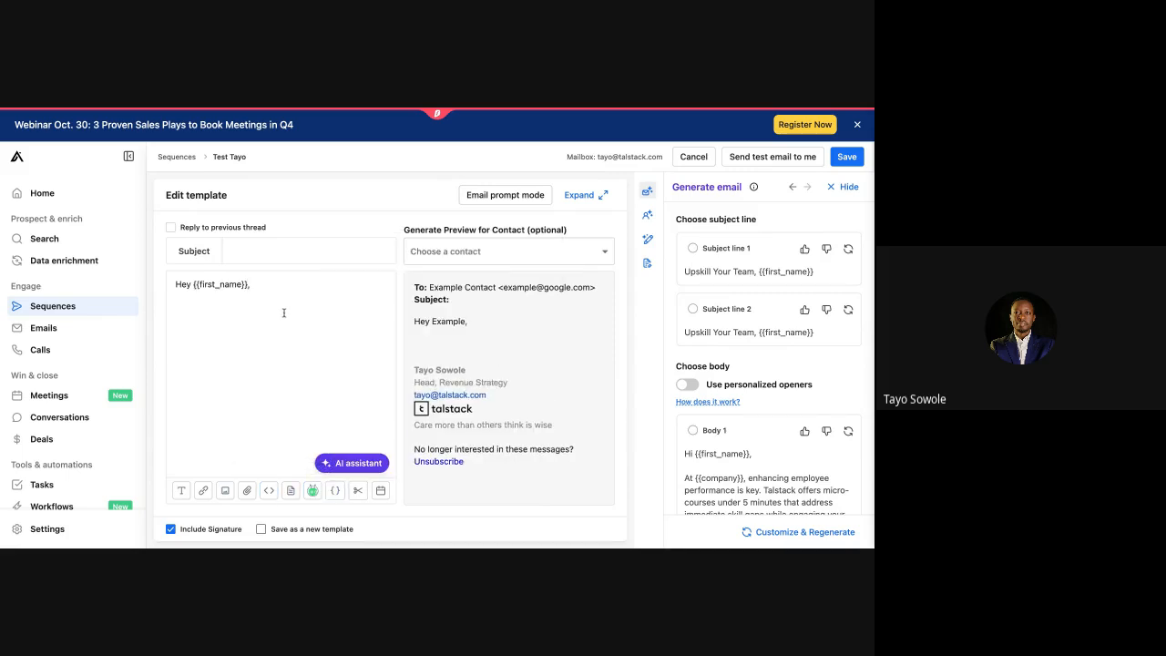
{"action": "type", "text": "oks like you missed"}
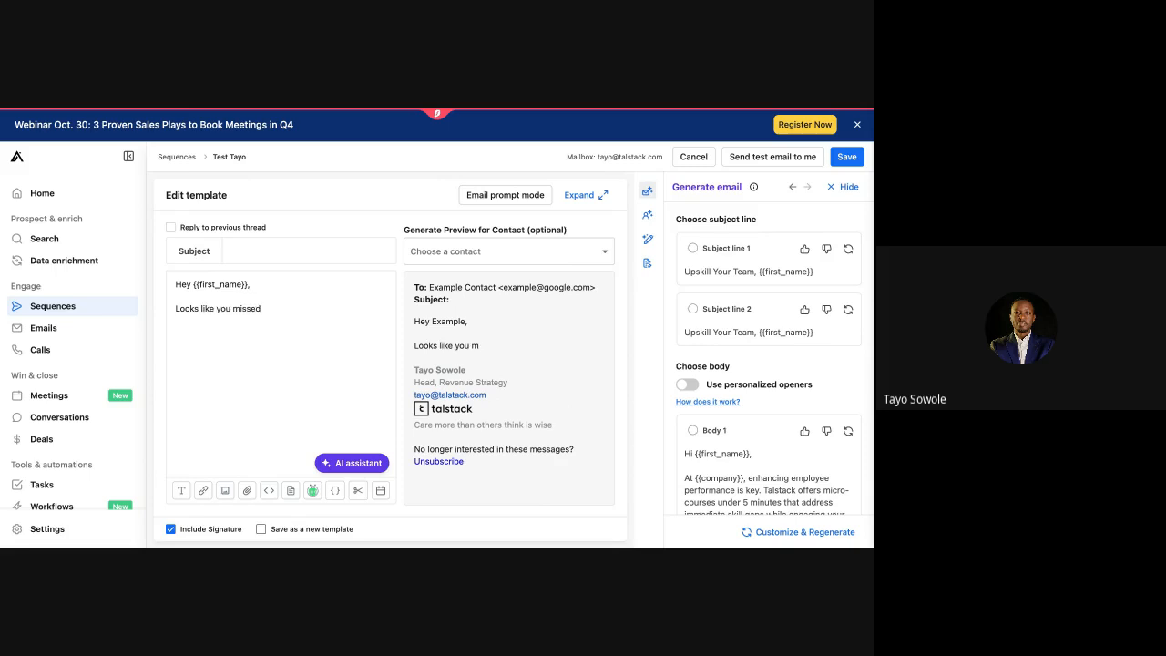
{"action": "type", "text": " my previous emau"}
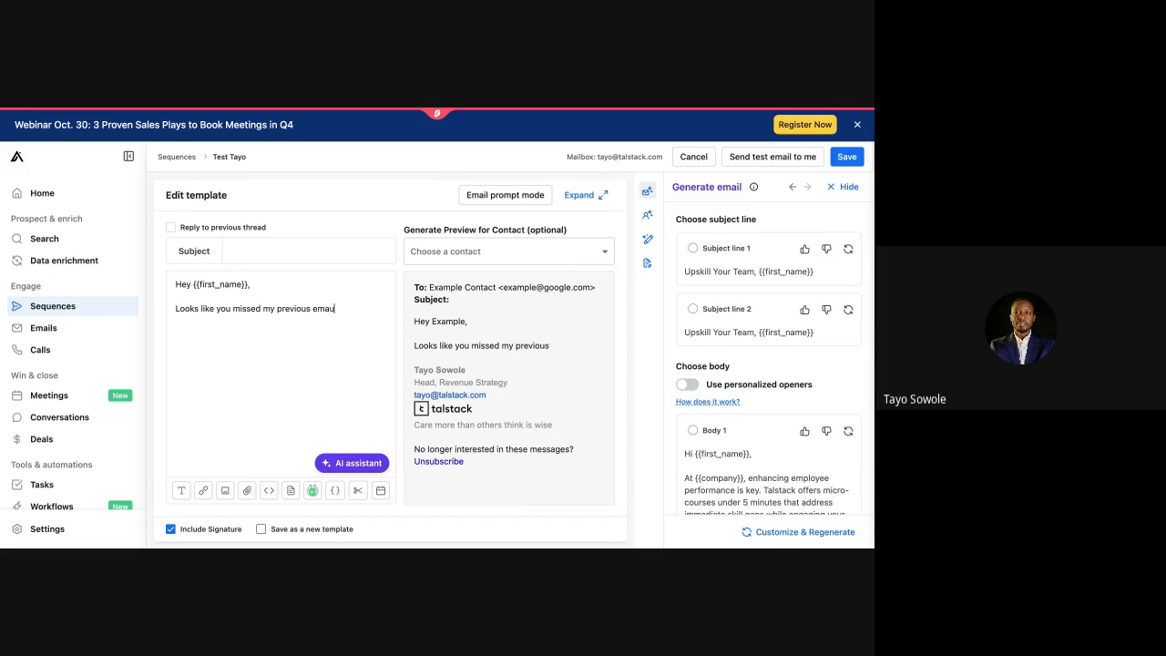
{"action": "key", "text": "BackSpace"}
{"action": "type", "text": "il,"}
{"action": "key", "text": "BackSpace"}
{"action": "type", "text": "so la"}
{"action": "type", "text": " am bubbk"}
{"action": "key", "text": "BackSpace"}
{"action": "type", "text": "ling this back to the top of your inbox"}
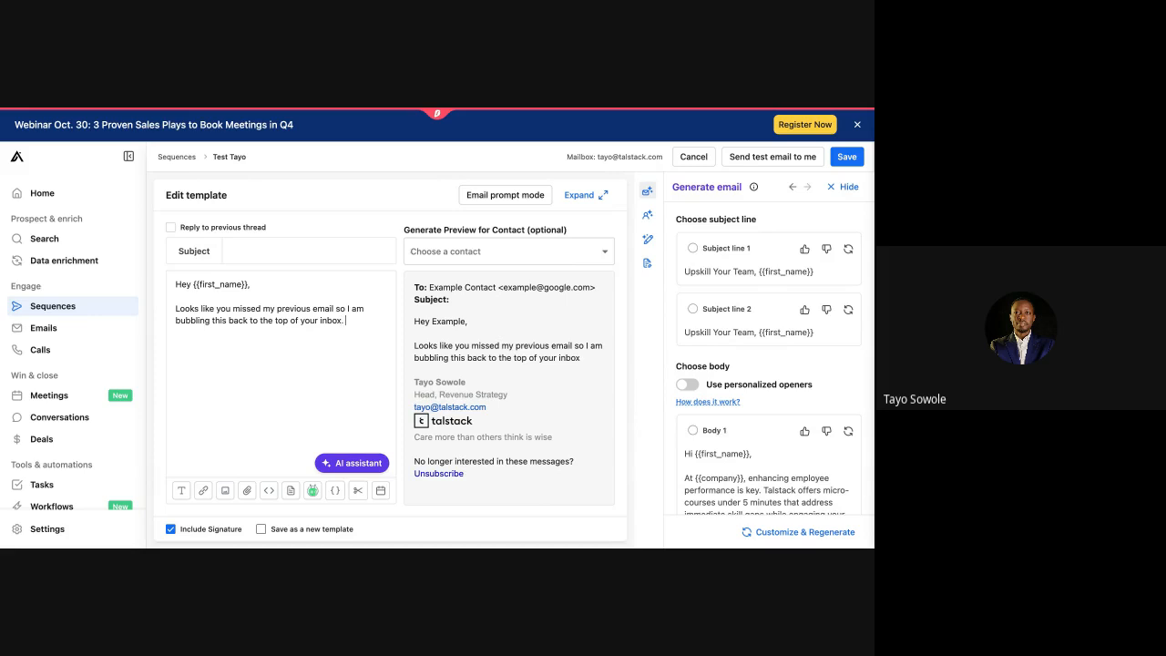
{"action": "type", "text": "."}
Step: Ask 'Is this something you are interested in?' and send it as a reply to the previous thread
{"action": "key", "text": "Return"}
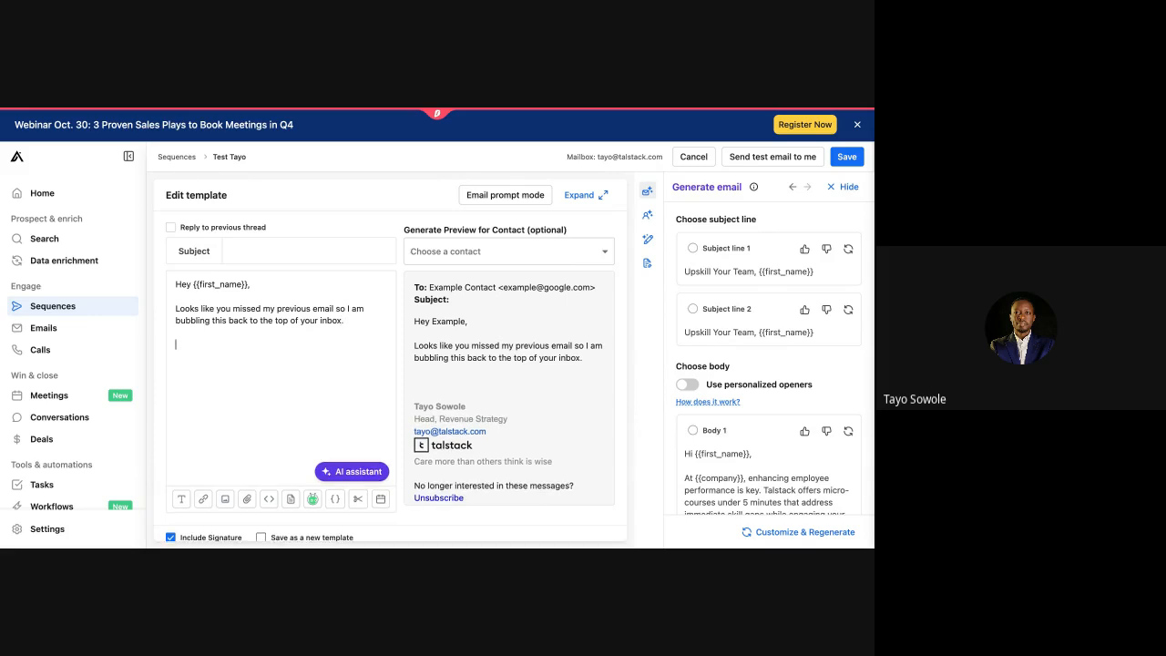
{"action": "type", "text": "Is this something you are interested"}
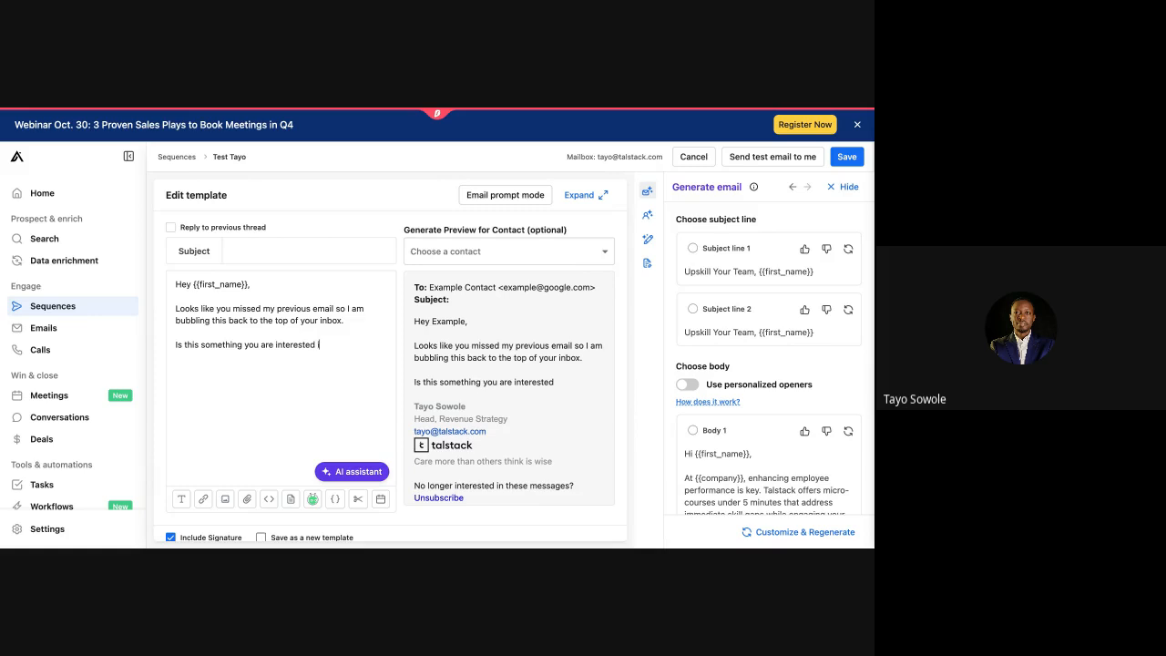
{"action": "type", "text": " in? I am happy for you to say no if this co"}
{"action": "key", "text": "BackSpace"}
{"action": "key", "text": "BackSpace"}
{"action": "key", "text": "BackSpace"}
{"action": "key", "text": "BackSpace"}
{"action": "key", "text": "BackSpace"}
{"action": "key", "text": "BackSpace"}
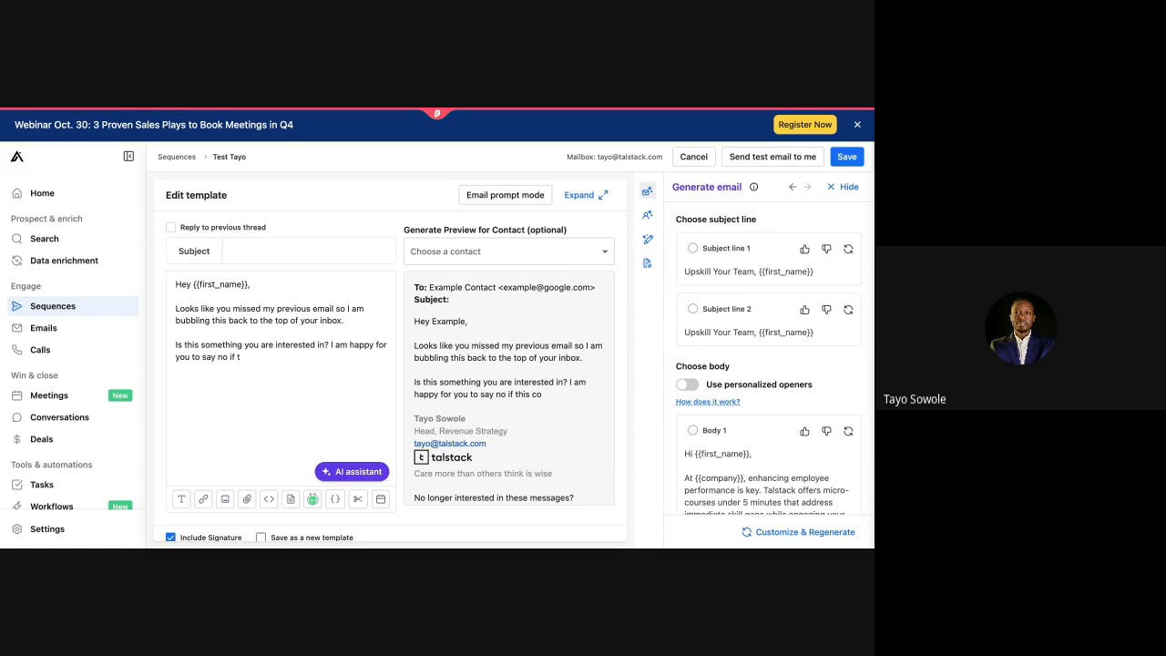
{"action": "type", "text": "you yh"}
{"action": "key", "text": "BackSpace"}
{"action": "key", "text": "BackSpace"}
{"action": "type", "text": "think this is irrelevant"}
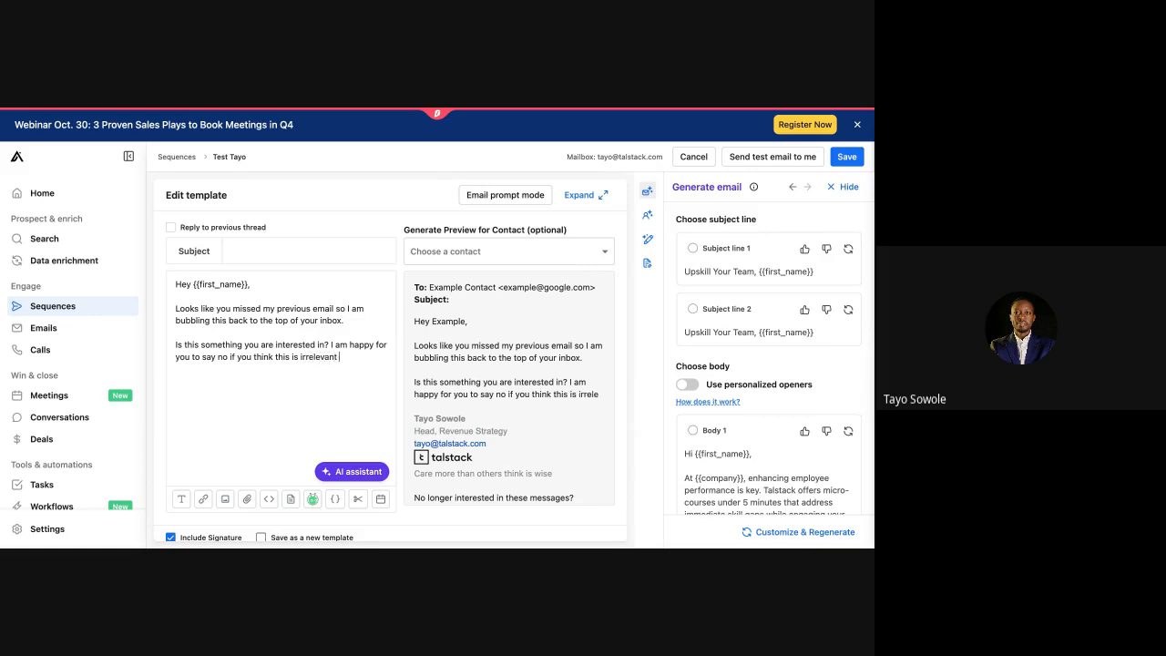
{"action": "type", "text": " at the moment"}
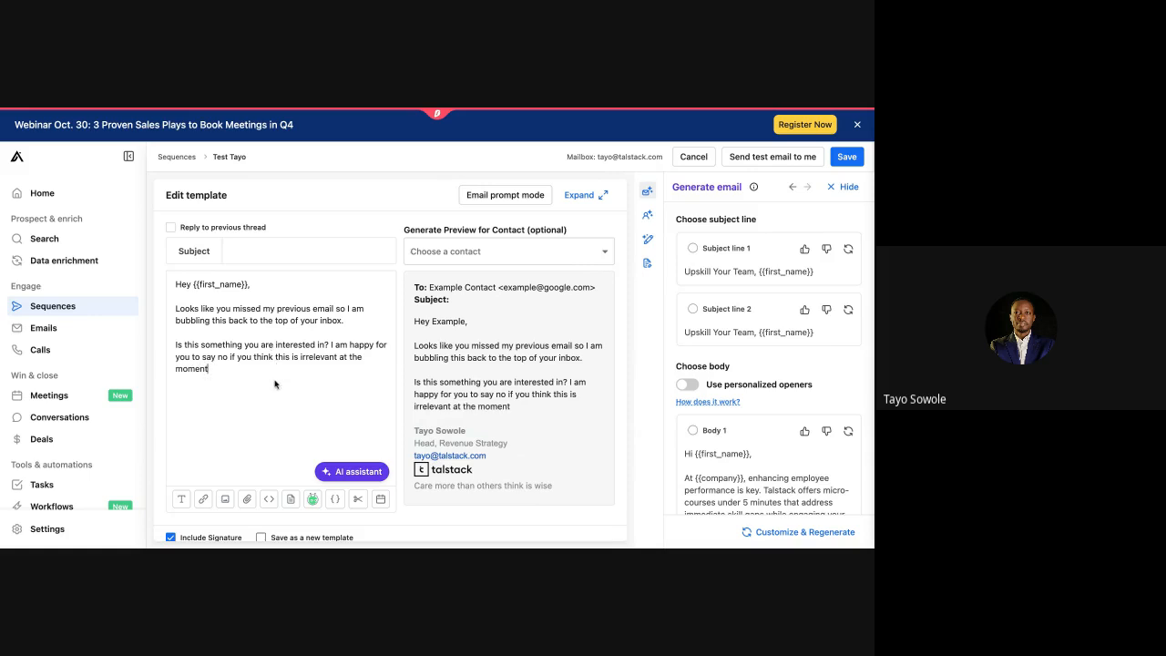
{"action": "scroll", "coordinate": [274, 384], "scroll_direction": "down", "scroll_amount": 1}
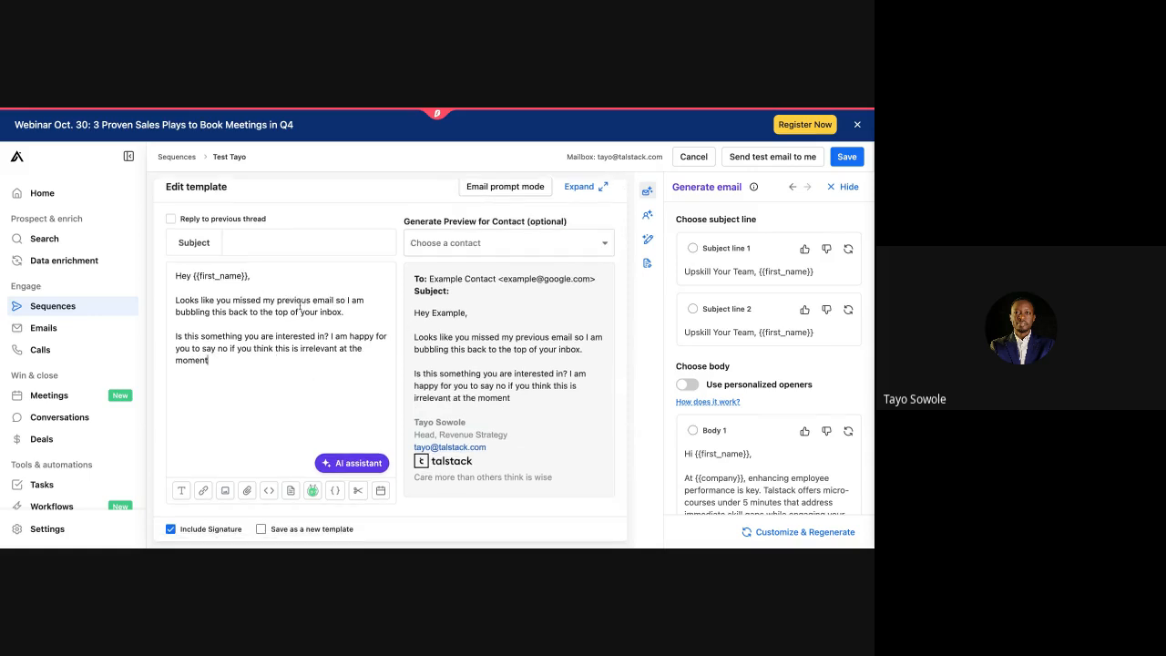
{"action": "left_click", "coordinate": [172, 221]}
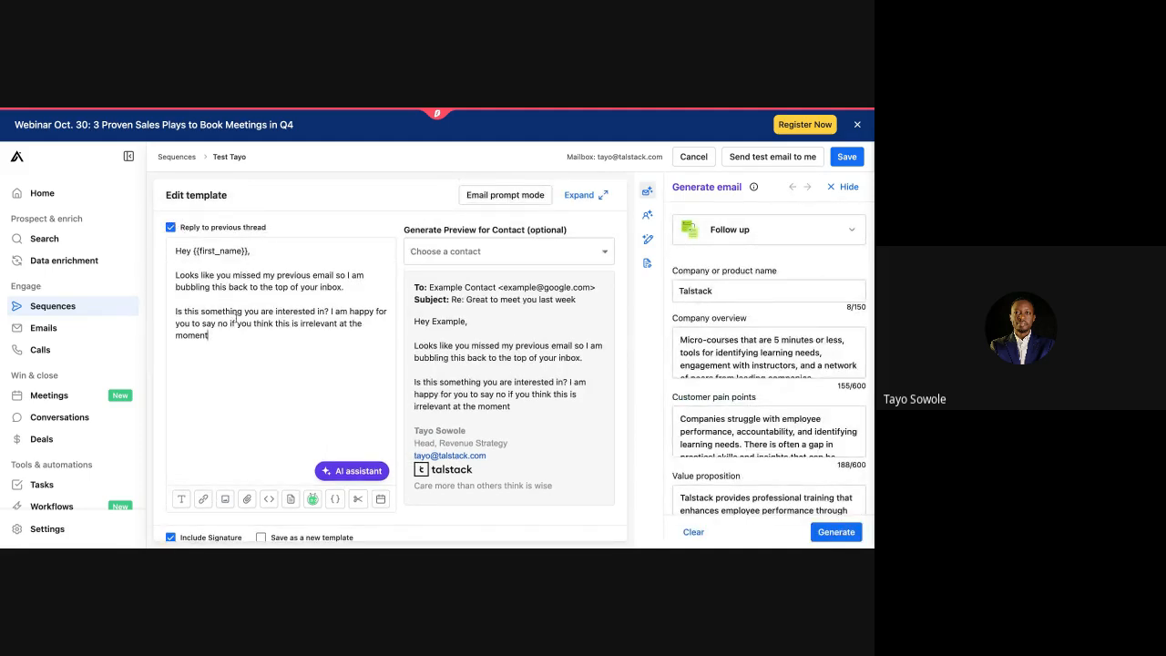
Step: Change the AI generator's email type from Follow up to Last pitch
{"action": "scroll", "coordinate": [482, 353], "scroll_direction": "down", "scroll_amount": 10}
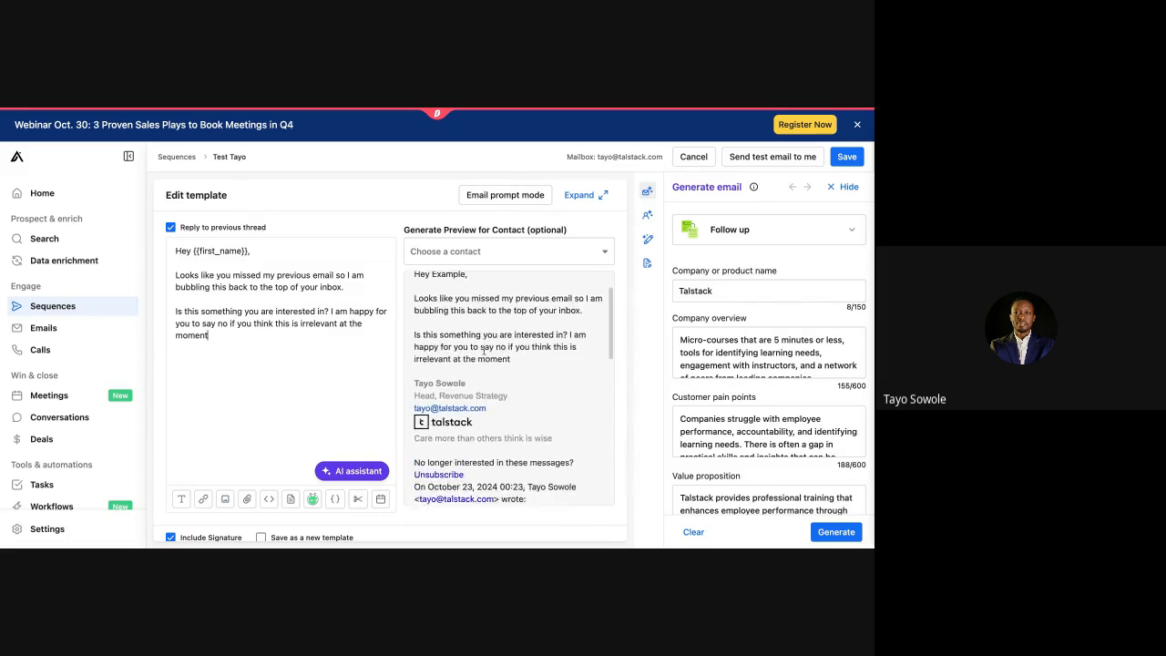
{"action": "scroll", "coordinate": [514, 387], "scroll_direction": "down", "scroll_amount": 2}
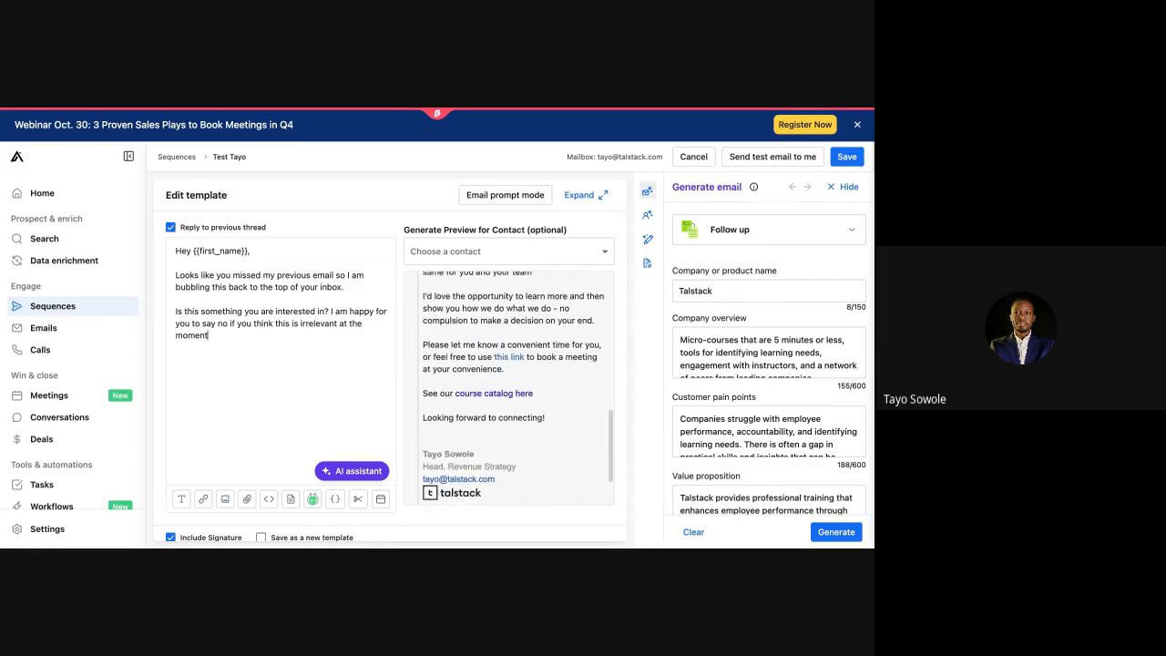
{"action": "scroll", "coordinate": [508, 383], "scroll_direction": "up", "scroll_amount": 12}
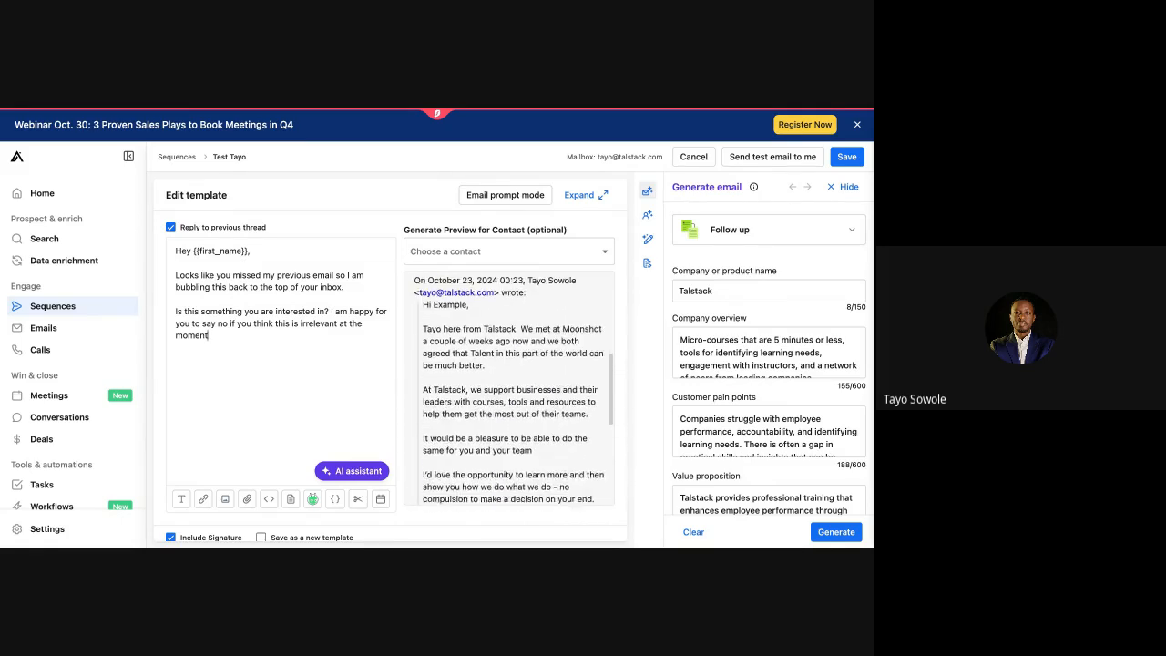
{"action": "scroll", "coordinate": [487, 432], "scroll_direction": "down", "scroll_amount": 1}
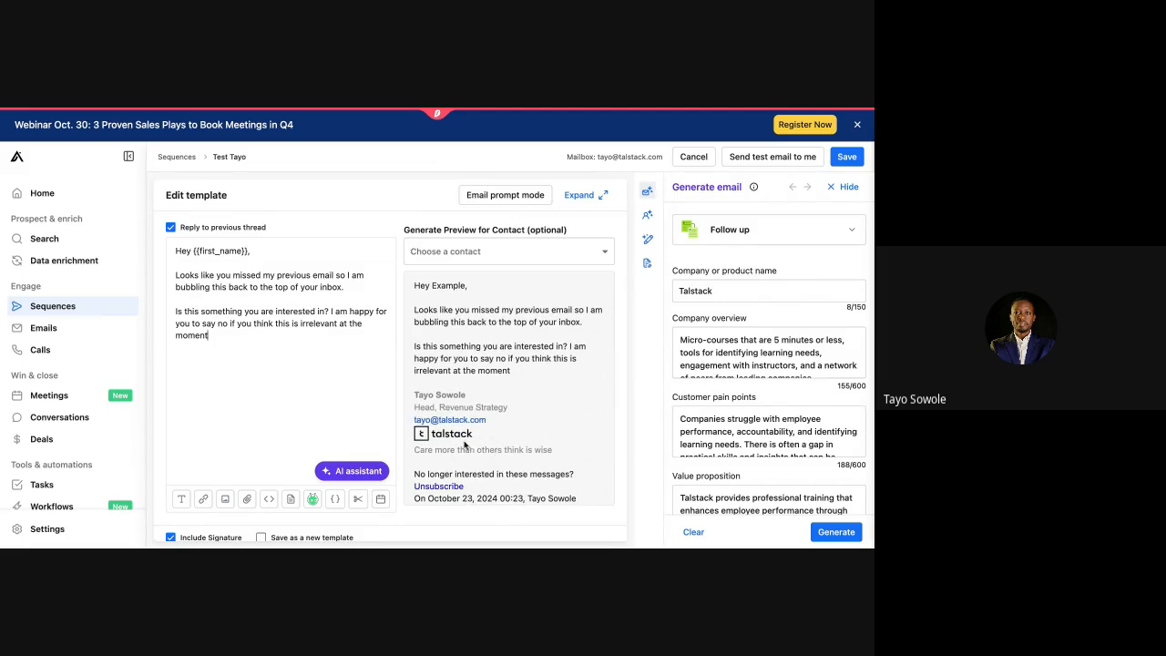
{"action": "scroll", "coordinate": [508, 387], "scroll_direction": "up", "scroll_amount": 1}
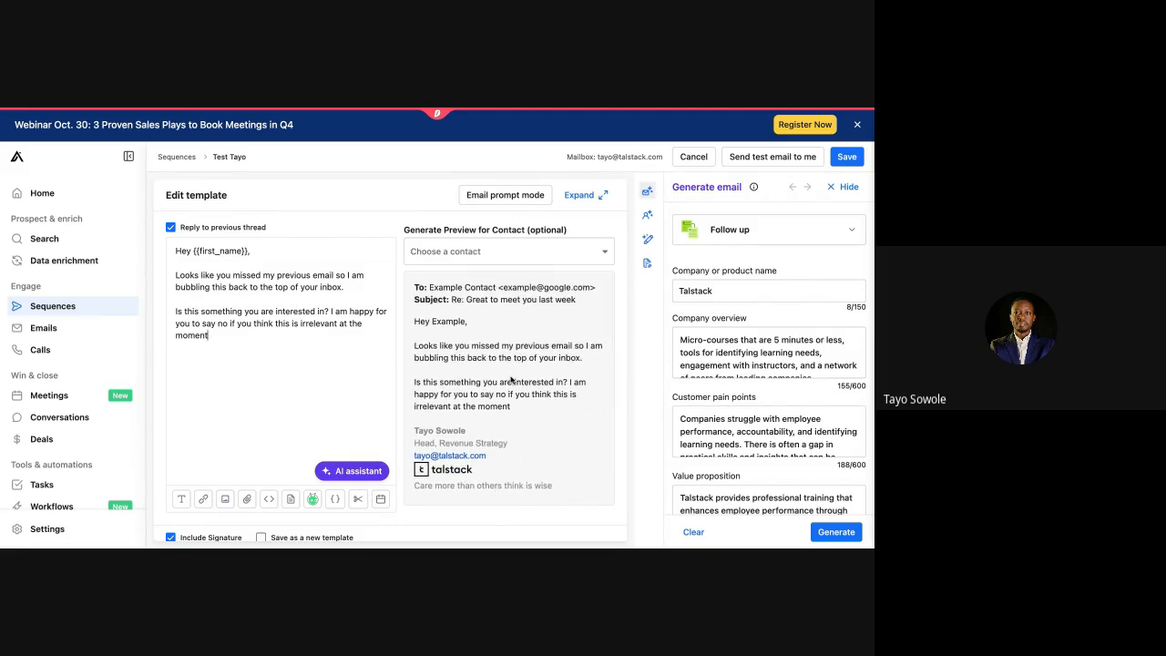
{"action": "scroll", "coordinate": [508, 387], "scroll_direction": "down", "scroll_amount": 5}
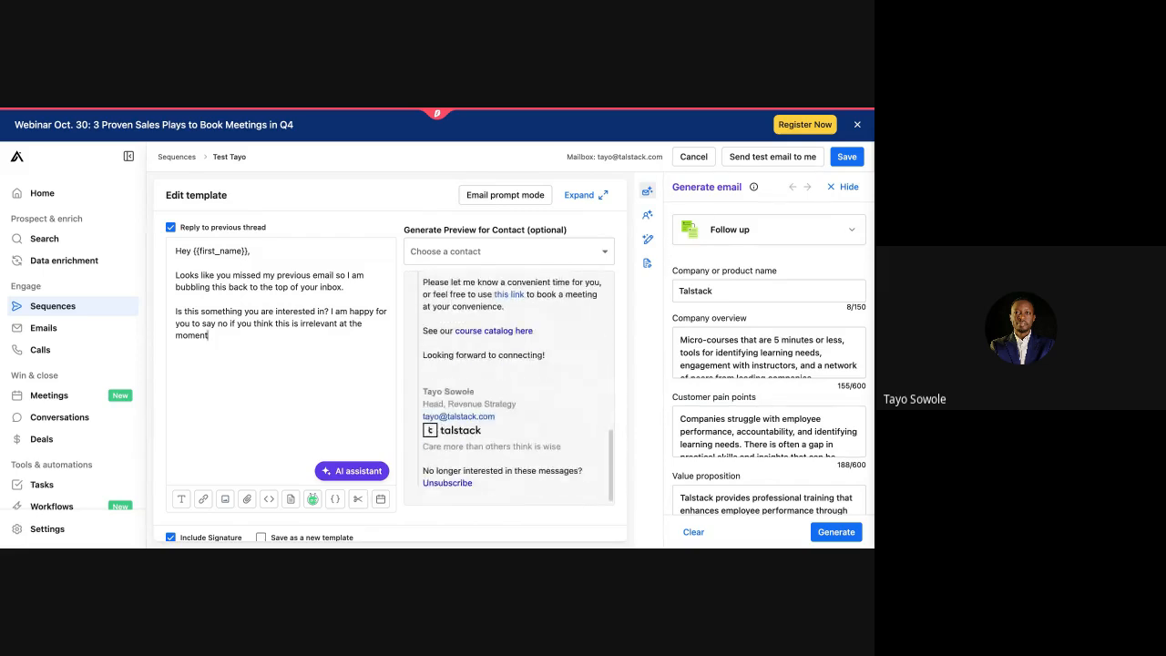
{"action": "left_click", "coordinate": [846, 234]}
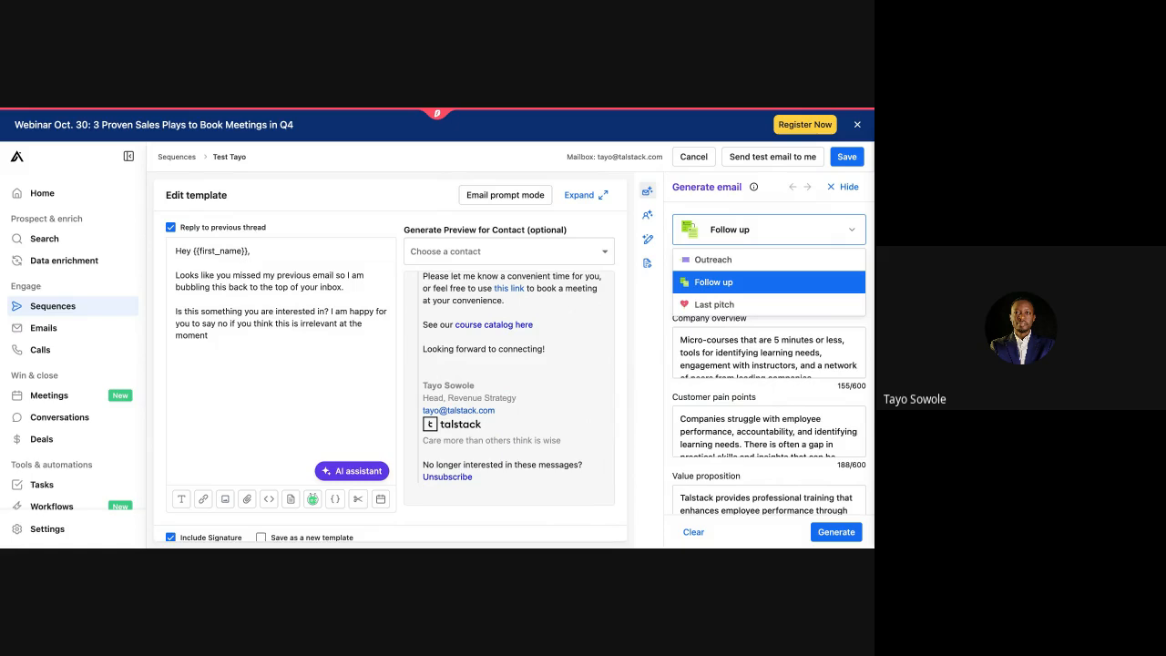
{"action": "left_click", "coordinate": [846, 234]}
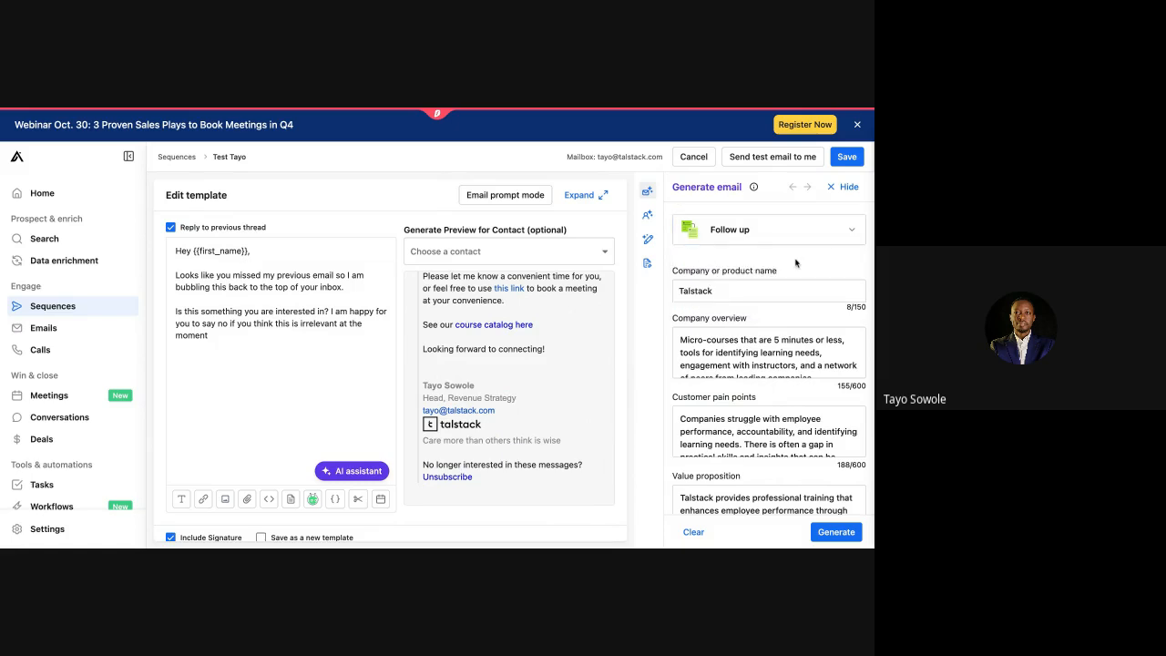
{"action": "left_click", "coordinate": [847, 234]}
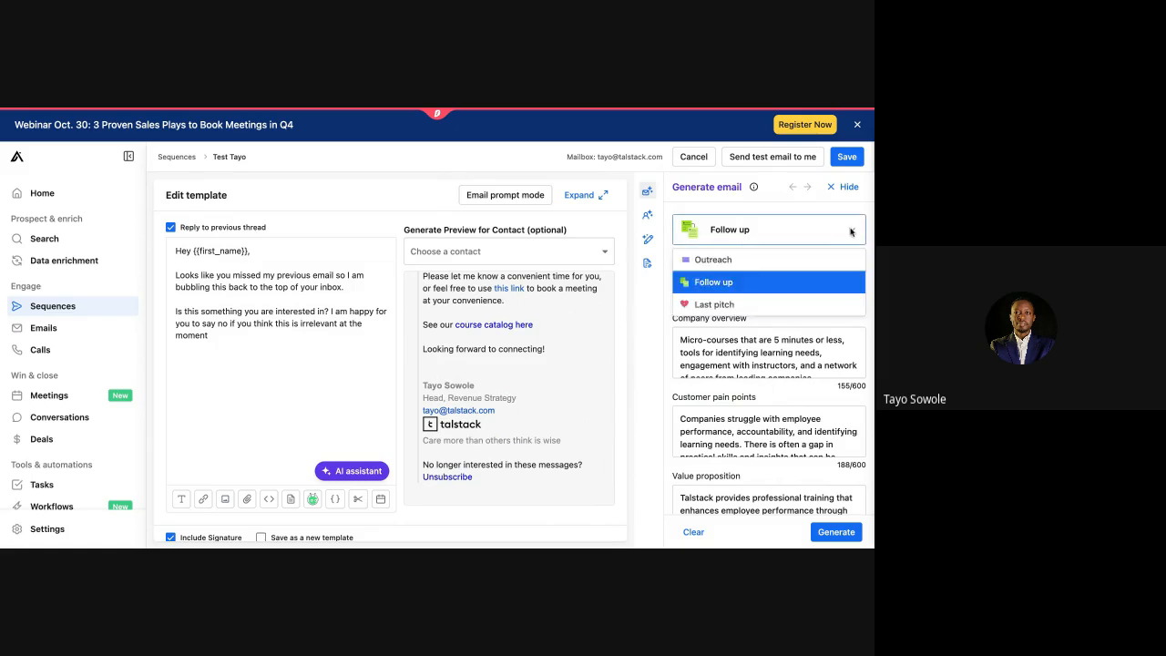
{"action": "left_click", "coordinate": [753, 304]}
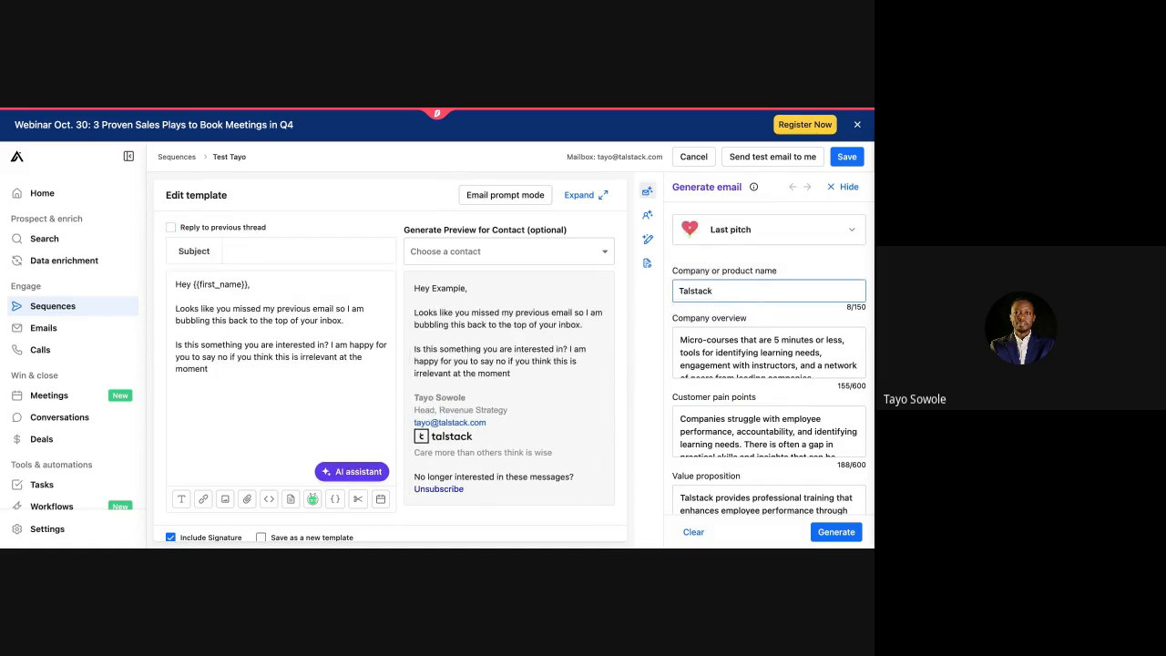
Step: Generate Last pitch drafts, pick Subject line 1, and reply in the previous thread
{"action": "scroll", "coordinate": [754, 279], "scroll_direction": "down", "scroll_amount": 3}
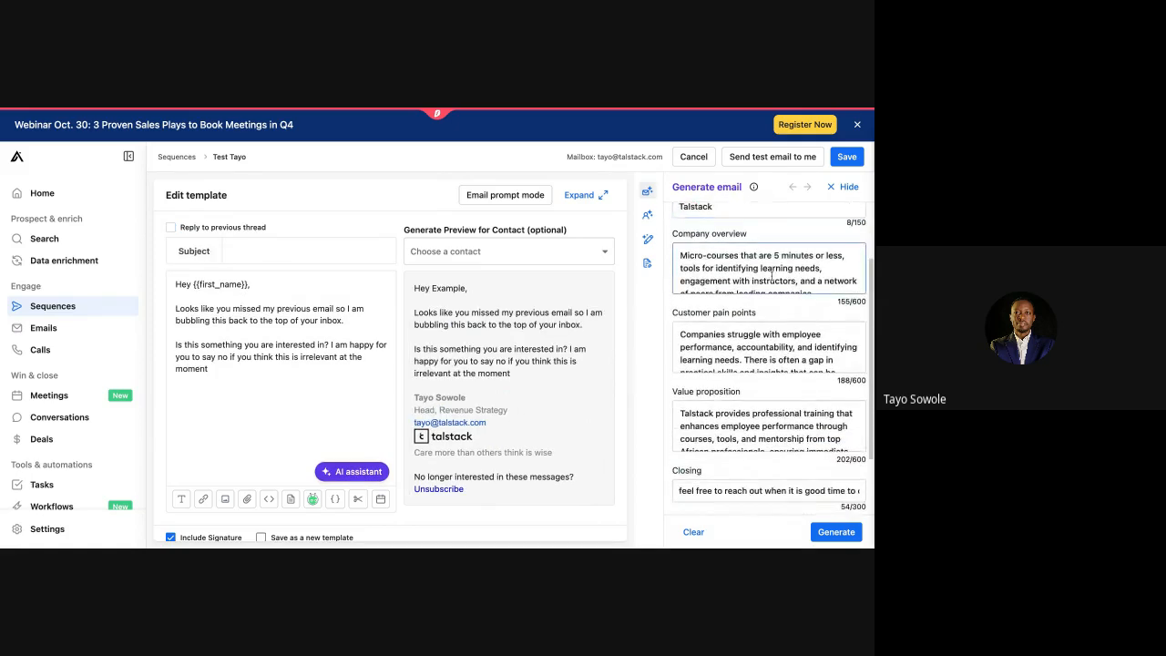
{"action": "scroll", "coordinate": [770, 426], "scroll_direction": "down", "scroll_amount": 3}
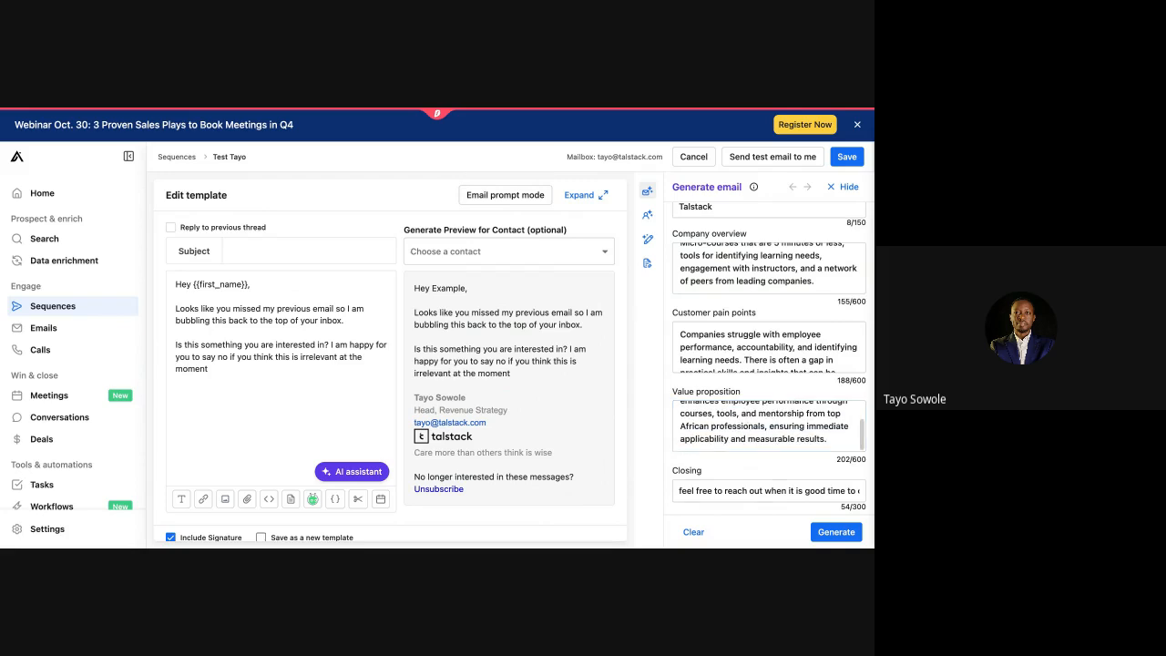
{"action": "left_click", "coordinate": [829, 534]}
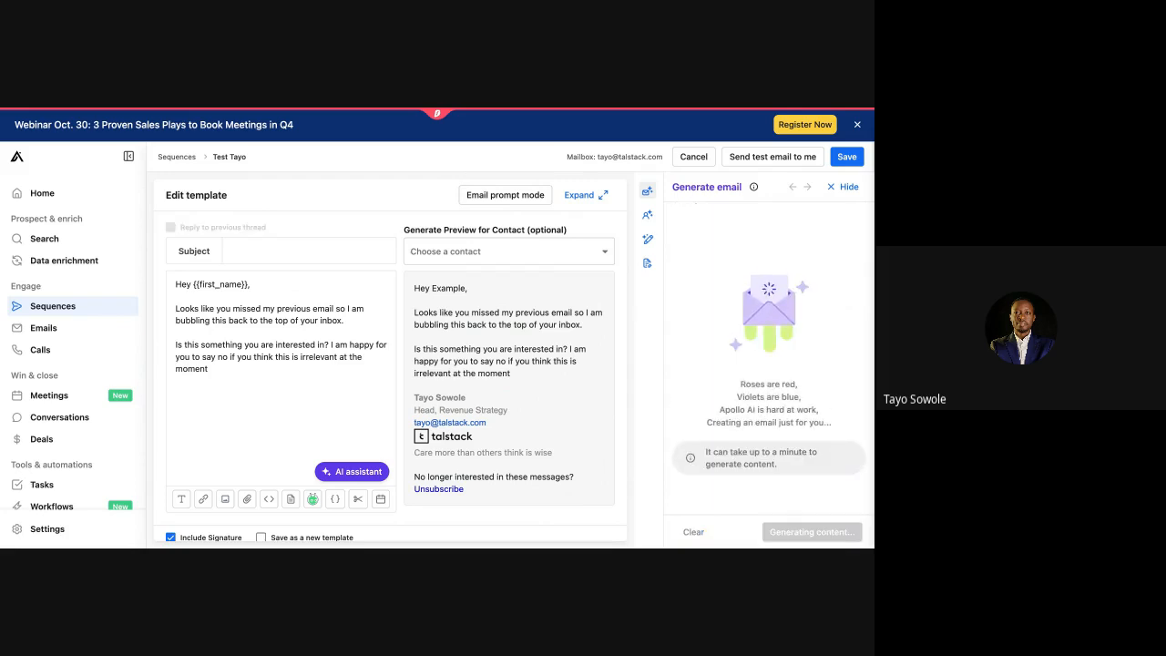
{"action": "scroll", "coordinate": [771, 476], "scroll_direction": "down", "scroll_amount": 2}
{"action": "scroll", "coordinate": [771, 475], "scroll_direction": "down", "scroll_amount": 2}
{"action": "scroll", "coordinate": [768, 316], "scroll_direction": "down", "scroll_amount": 1}
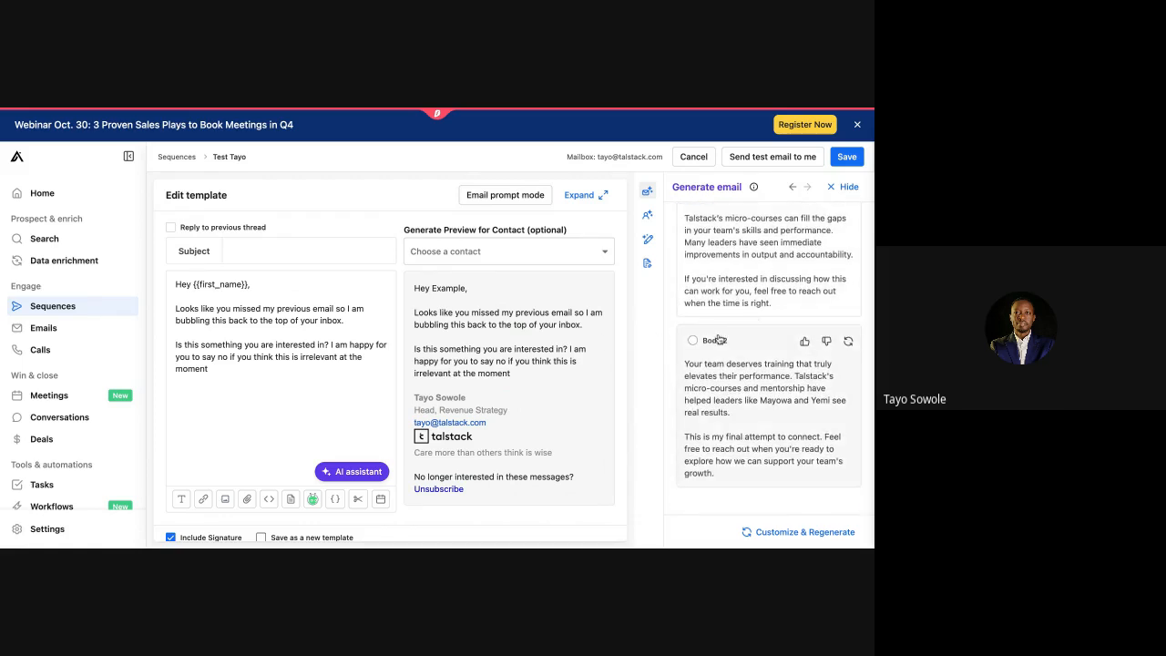
{"action": "scroll", "coordinate": [753, 423], "scroll_direction": "up", "scroll_amount": 3}
{"action": "scroll", "coordinate": [749, 415], "scroll_direction": "up", "scroll_amount": 1}
{"action": "left_click", "coordinate": [692, 251]}
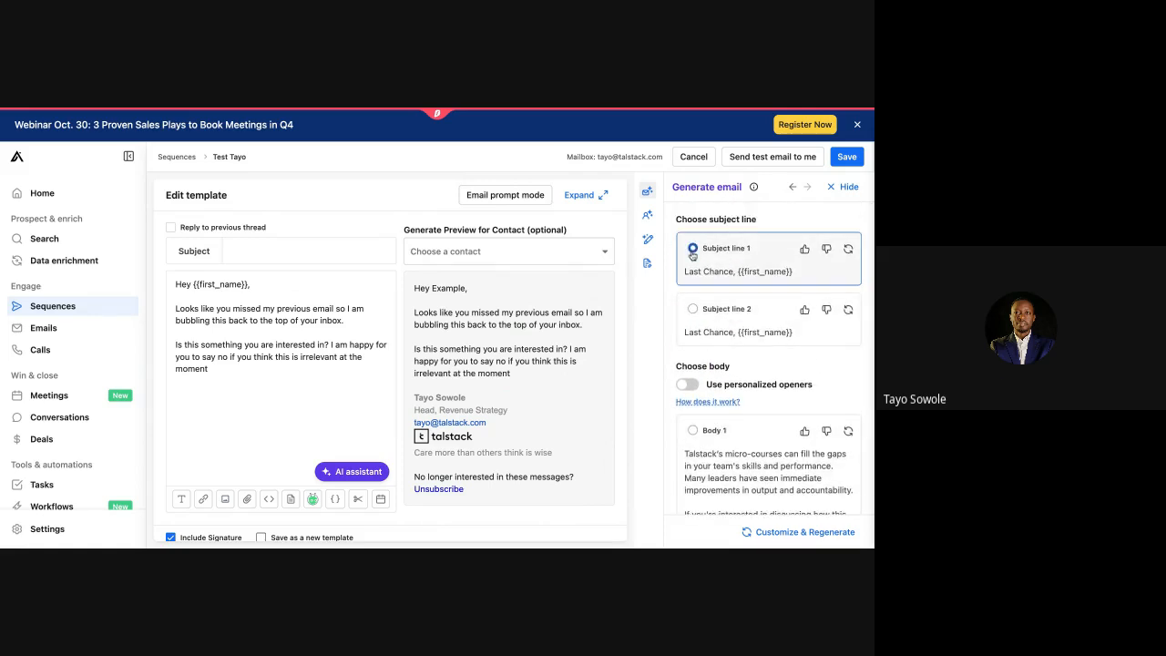
{"action": "left_click", "coordinate": [196, 225]}
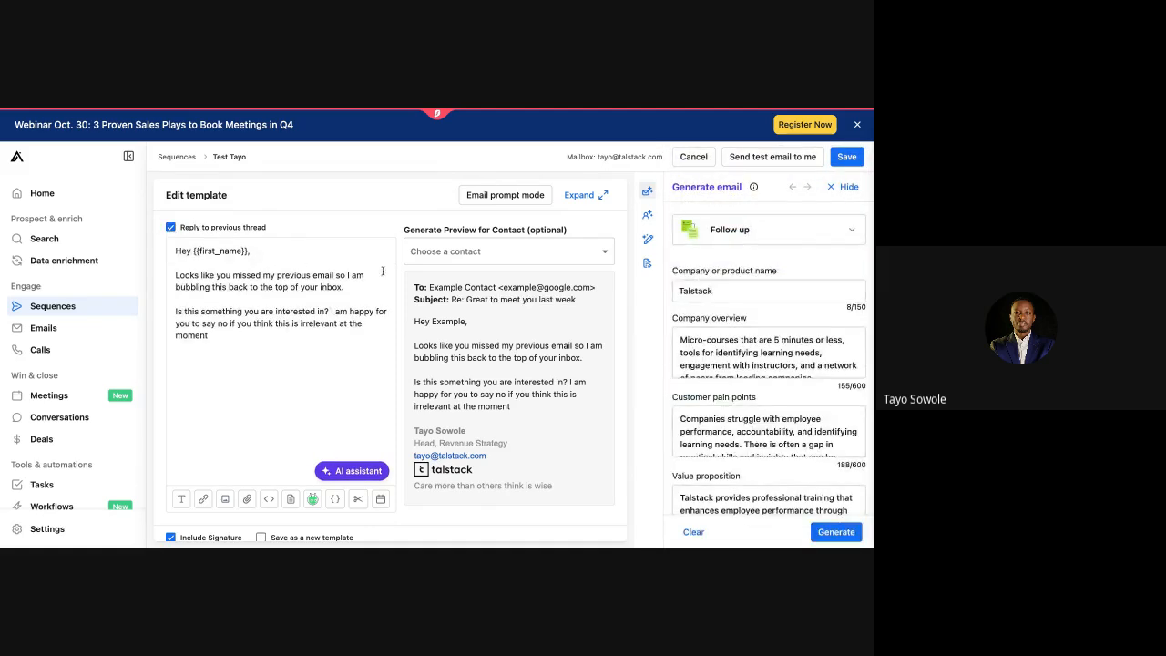
Step: Replace the Day 4 email with AI Body 2 ('Noticed previous emails went unanswered') and save it
{"action": "left_click", "coordinate": [834, 535]}
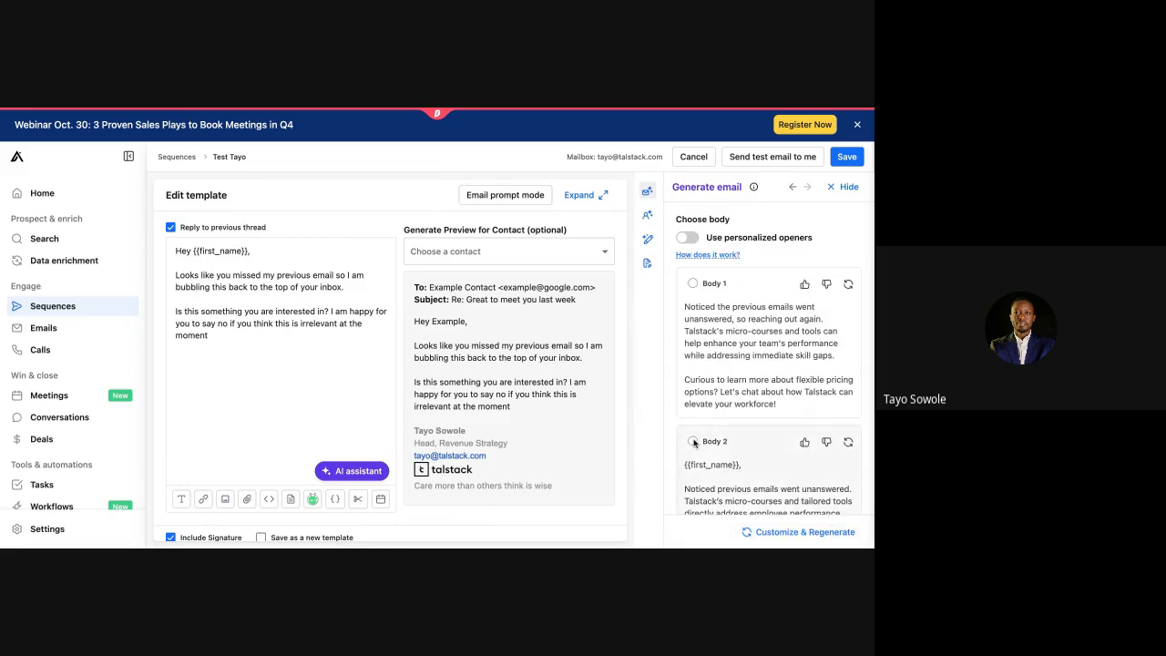
{"action": "left_click", "coordinate": [693, 442]}
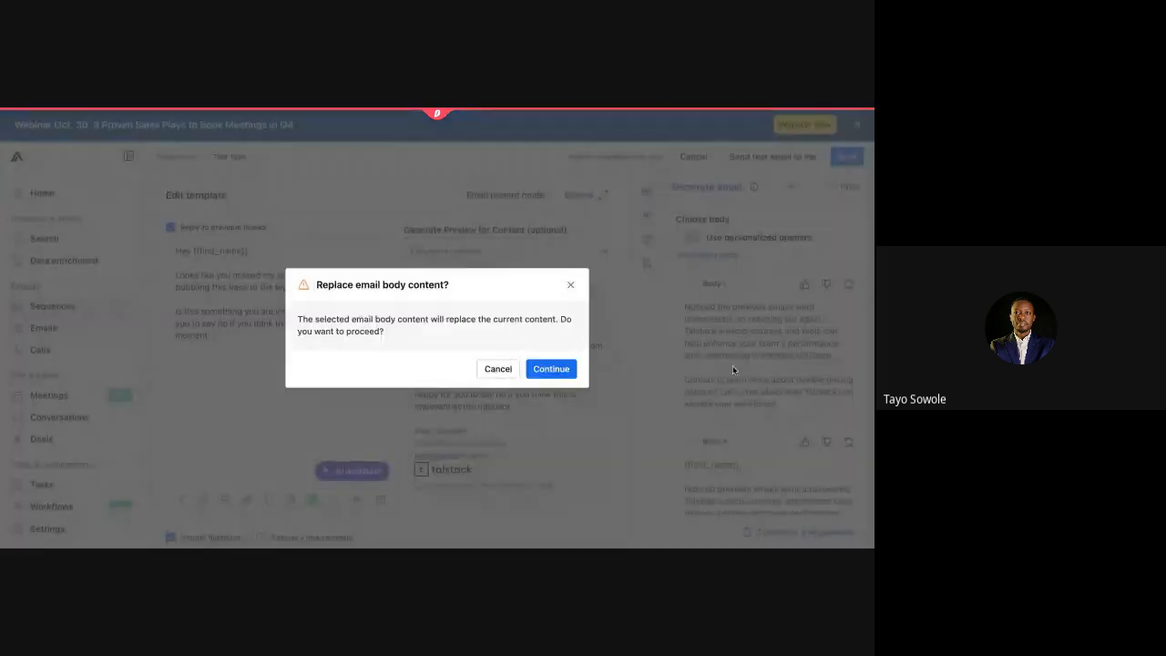
{"action": "left_click", "coordinate": [562, 367]}
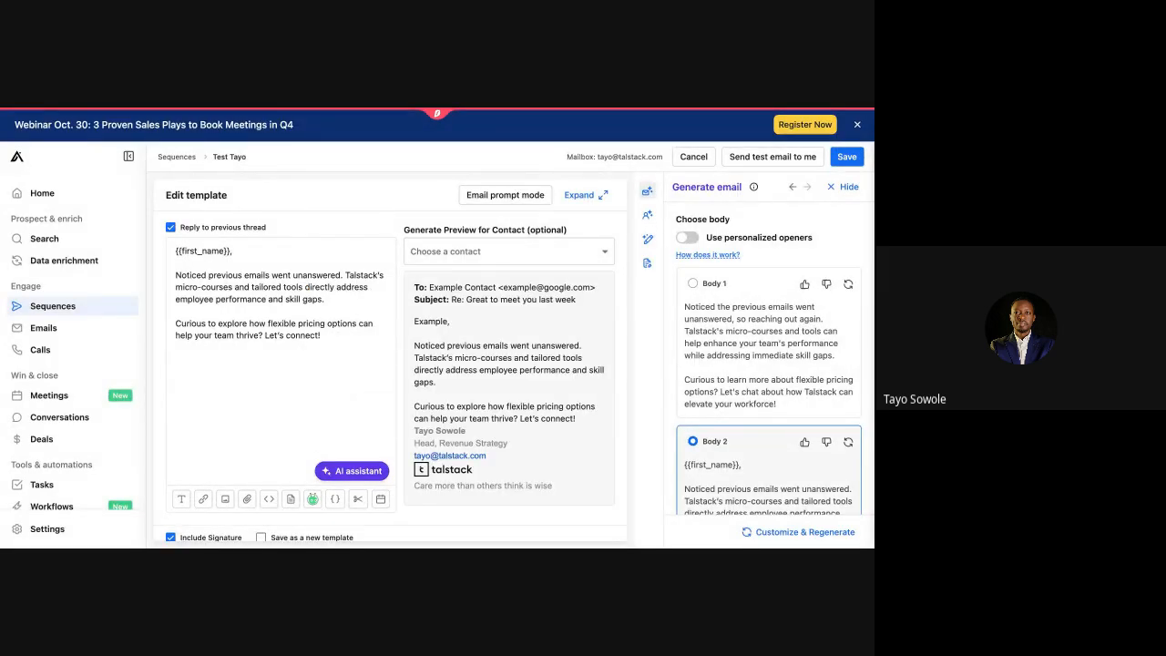
{"action": "scroll", "coordinate": [740, 382], "scroll_direction": "down", "scroll_amount": 2}
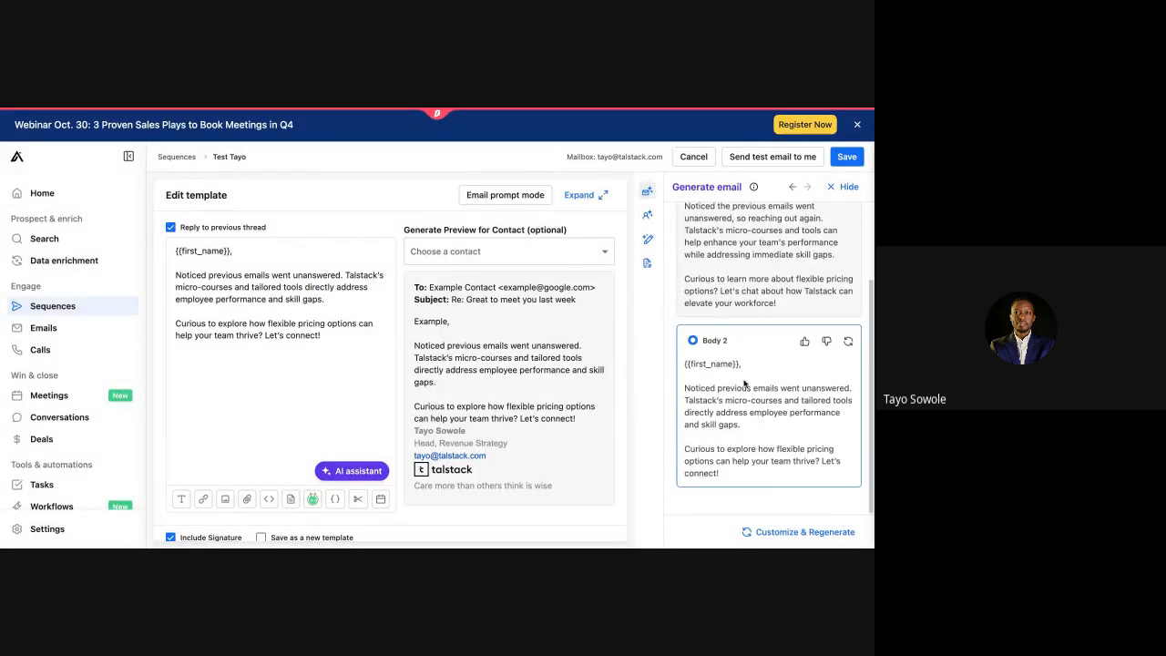
{"action": "left_click", "coordinate": [847, 158]}
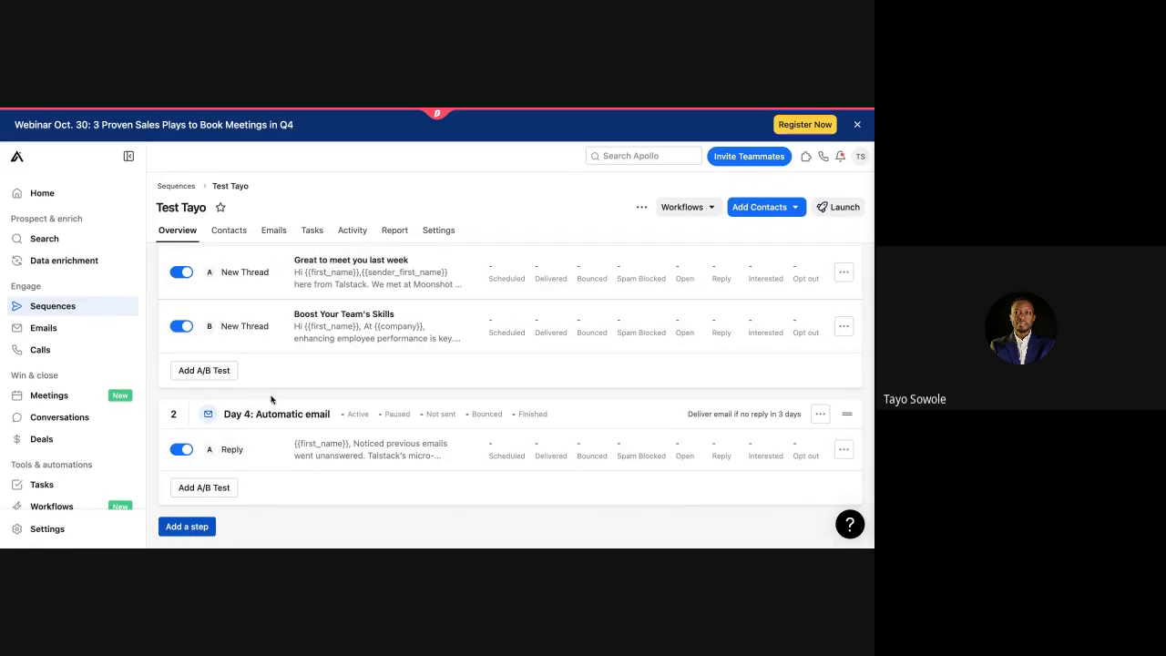
Step: Add a LinkedIn connection request step with a 1-day delay after the previous step
{"action": "left_click", "coordinate": [185, 529]}
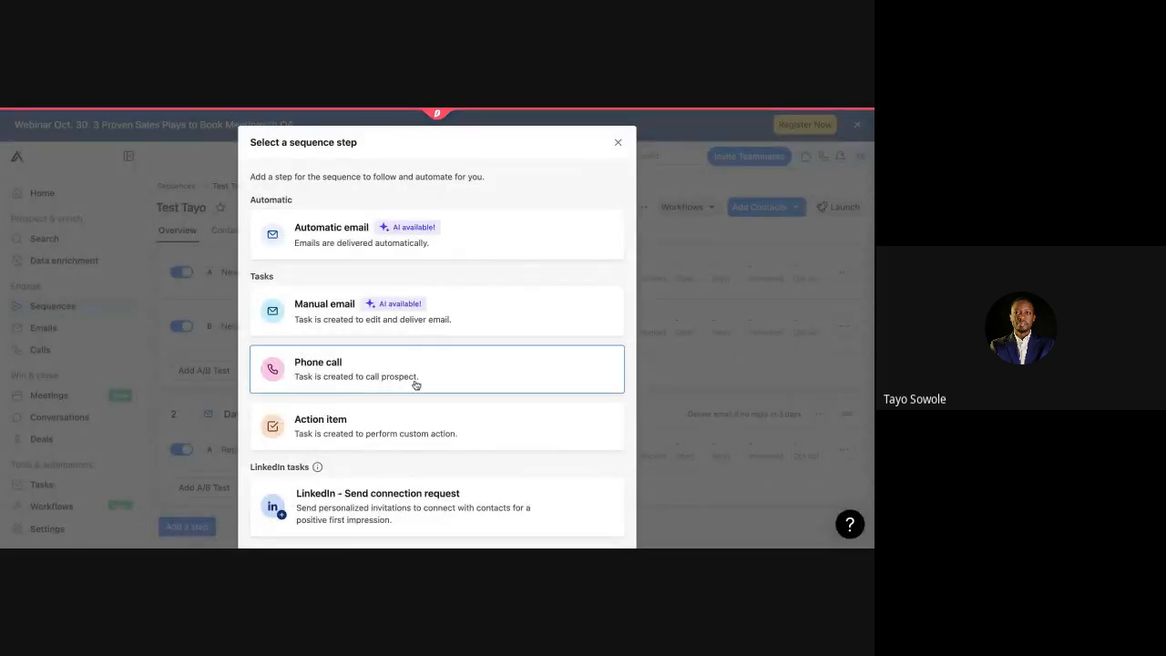
{"action": "scroll", "coordinate": [416, 385], "scroll_direction": "down", "scroll_amount": 5}
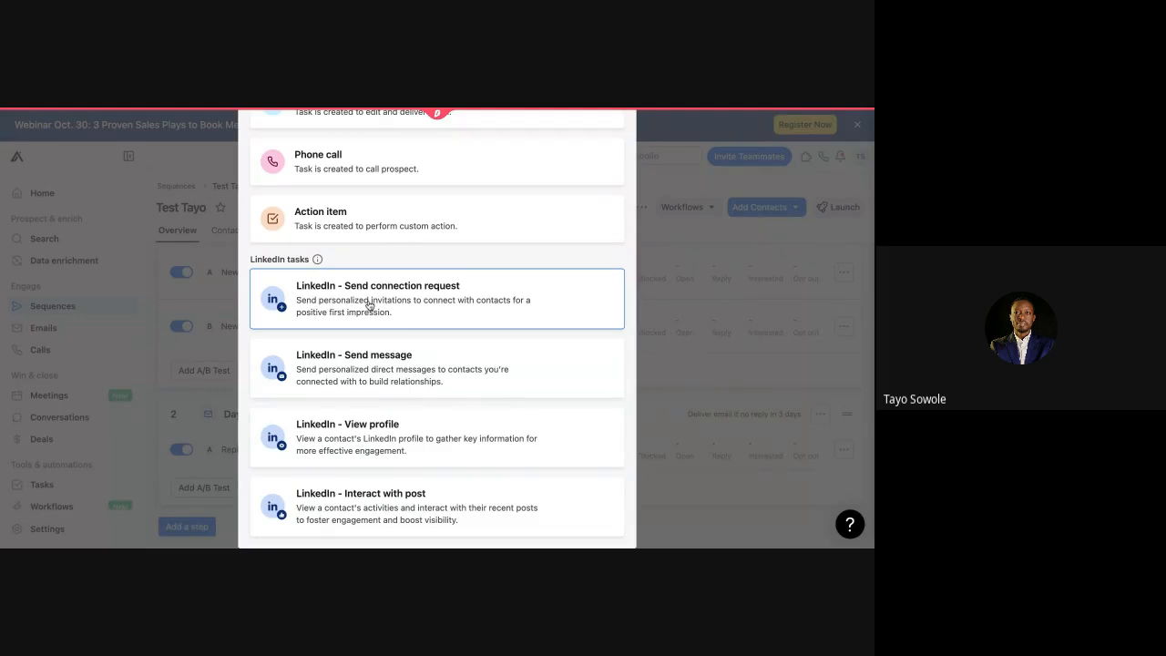
{"action": "left_click", "coordinate": [370, 307]}
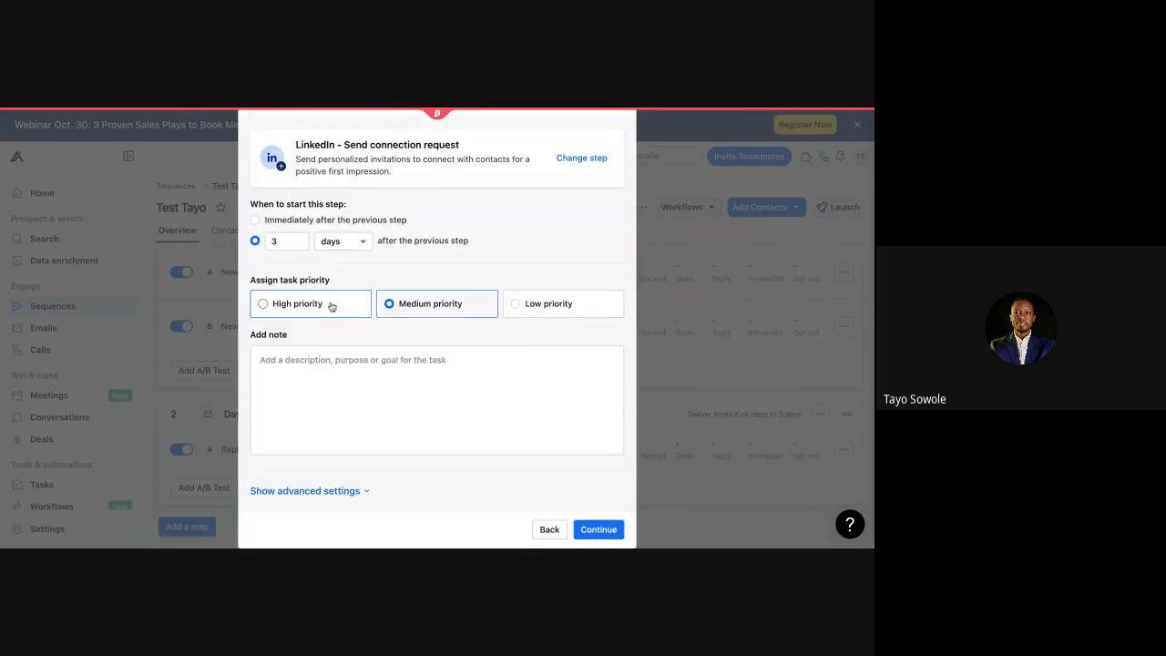
{"action": "left_click", "coordinate": [255, 221]}
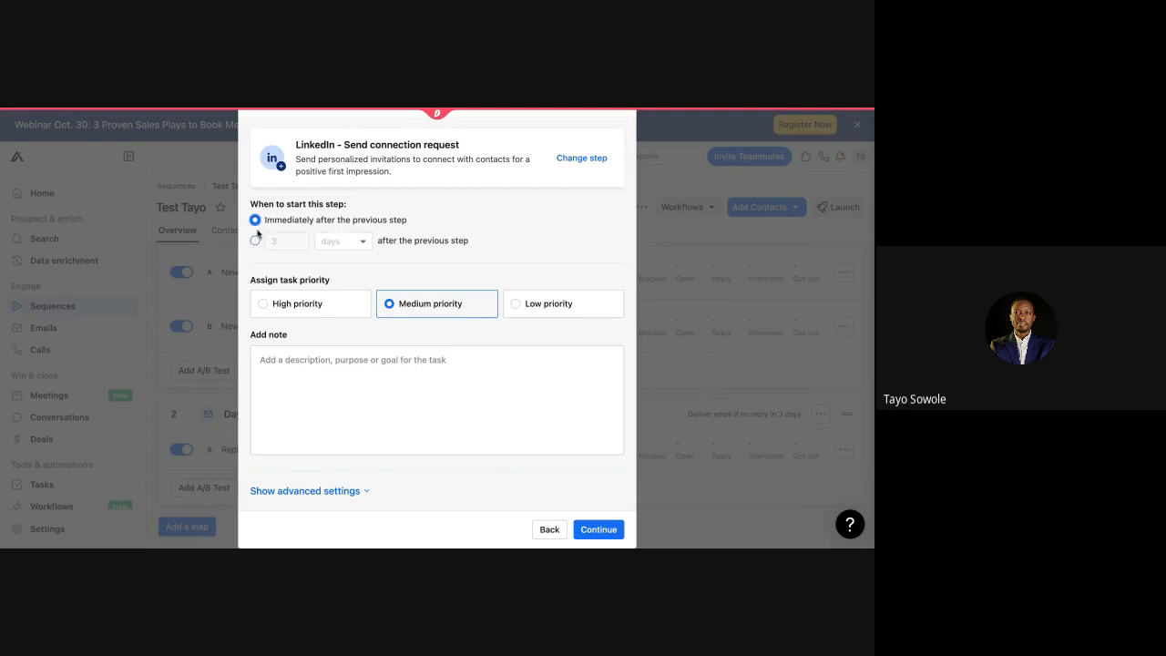
{"action": "left_click", "coordinate": [255, 241]}
{"action": "left_click", "coordinate": [283, 241]}
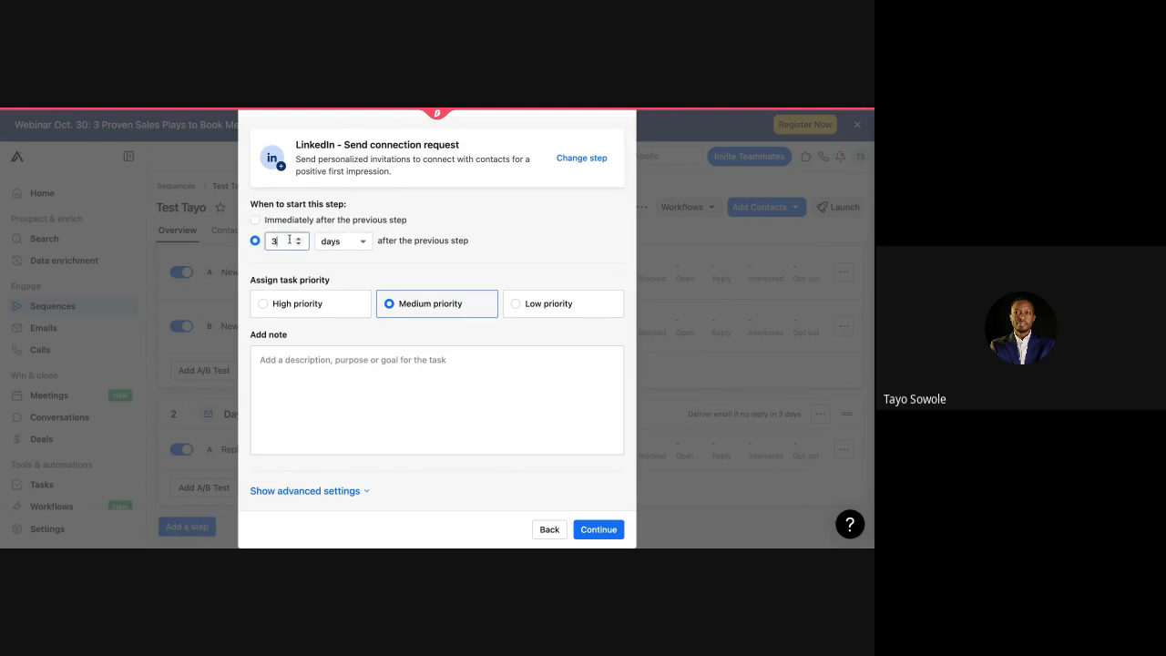
{"action": "key", "text": "BackSpace"}
{"action": "type", "text": "1"}
{"action": "left_click", "coordinate": [373, 365]}
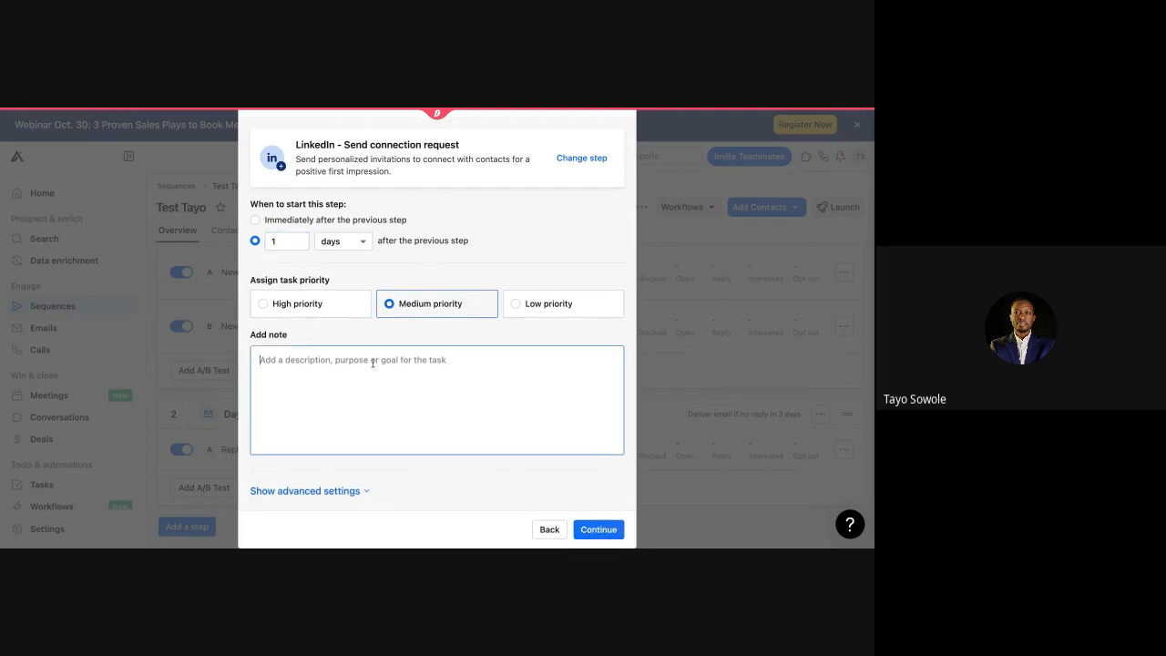
{"action": "left_click", "coordinate": [596, 529]}
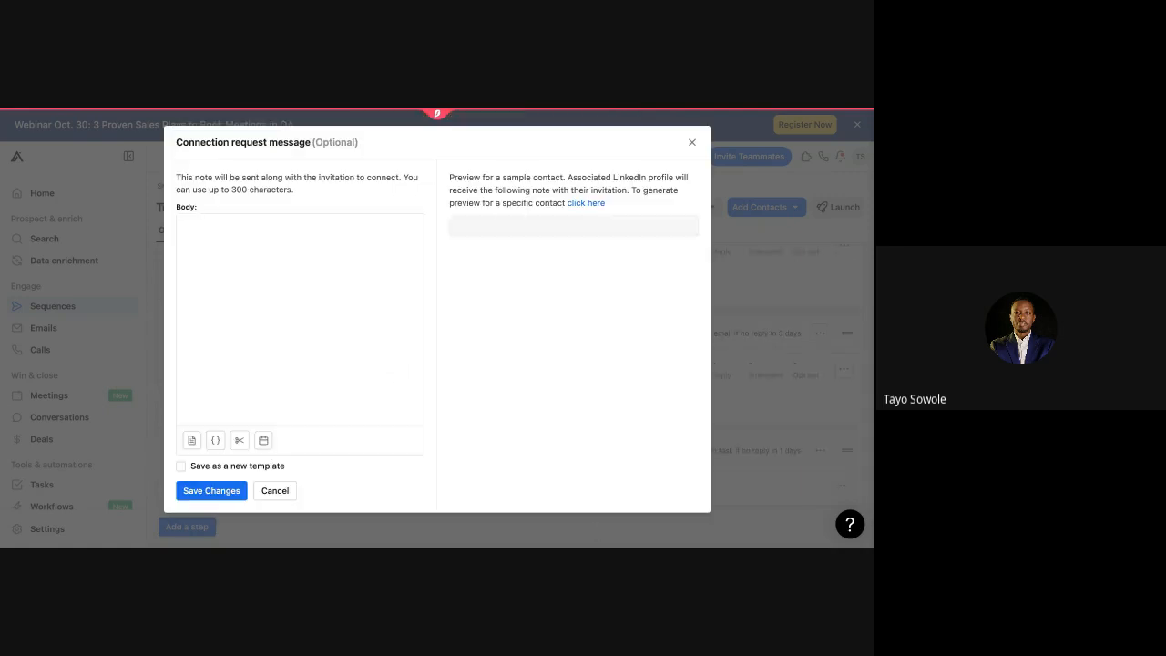
Step: Write the note 'Hey {{first_name}} Tayo here from Talstack, we met at Moonshot last week'
{"action": "left_click", "coordinate": [250, 231]}
{"action": "type", "text": "hEY"}
{"action": "key", "text": "BackSpace"}
{"action": "key", "text": "BackSpace"}
{"action": "key", "text": "BackSpace"}
{"action": "key", "text": "BackSpace"}
{"action": "type", "text": "Hey"}
{"action": "left_click", "coordinate": [215, 440]}
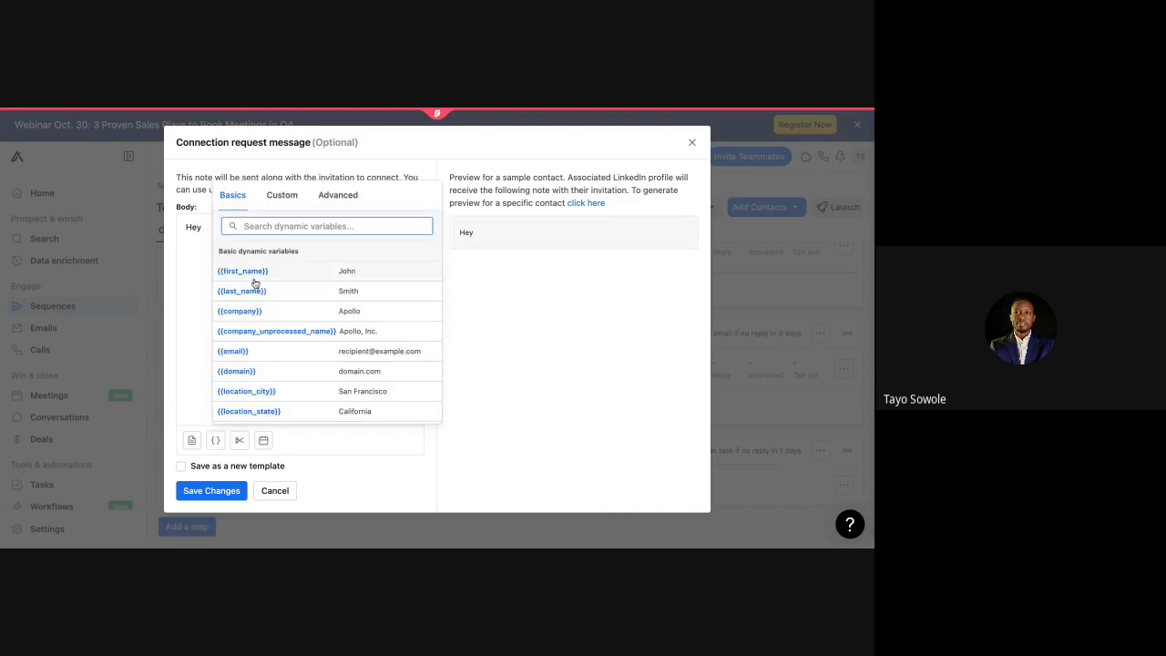
{"action": "left_click", "coordinate": [255, 275]}
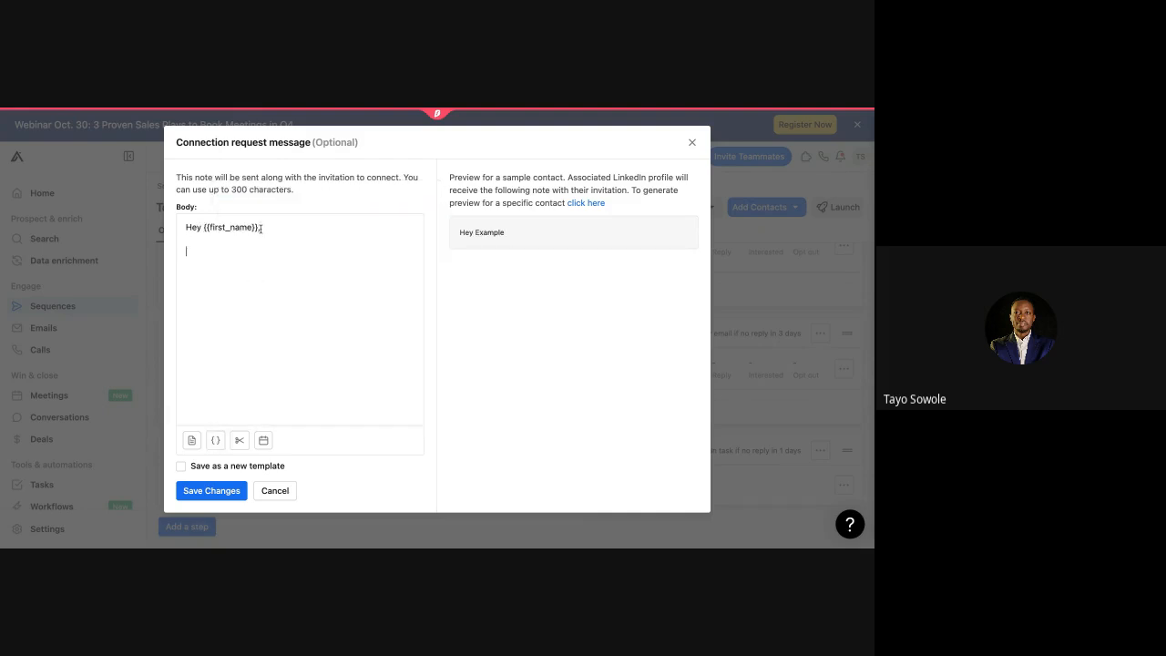
{"action": "type", "text": "Tayo"}
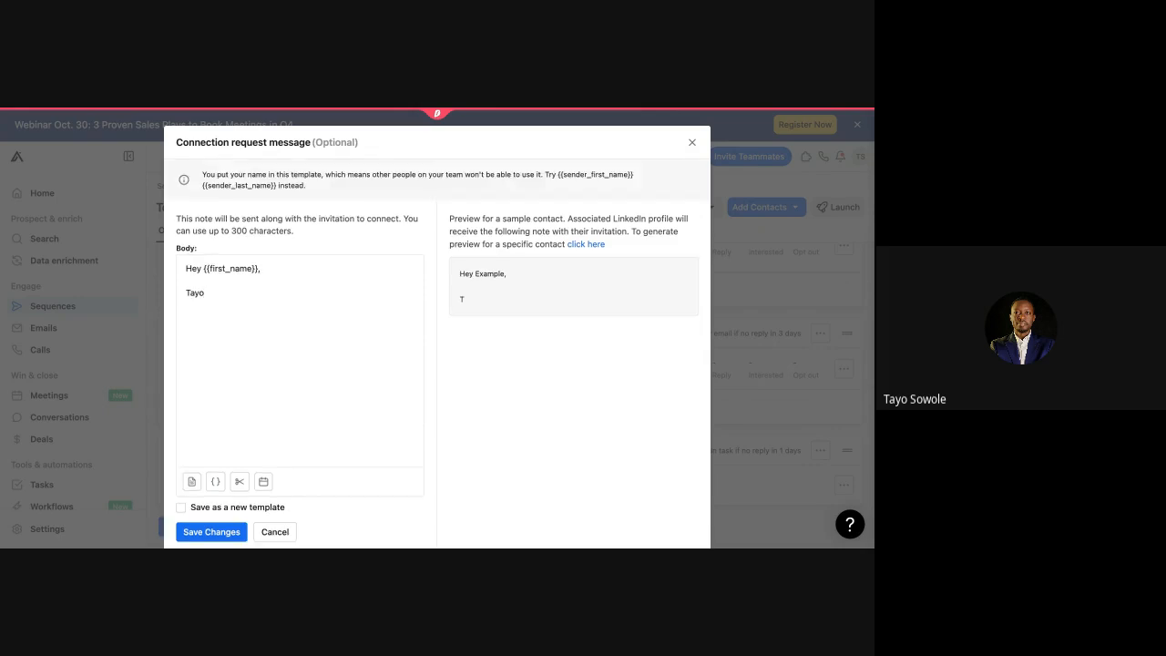
{"action": "type", "text": " here from Talstack"}
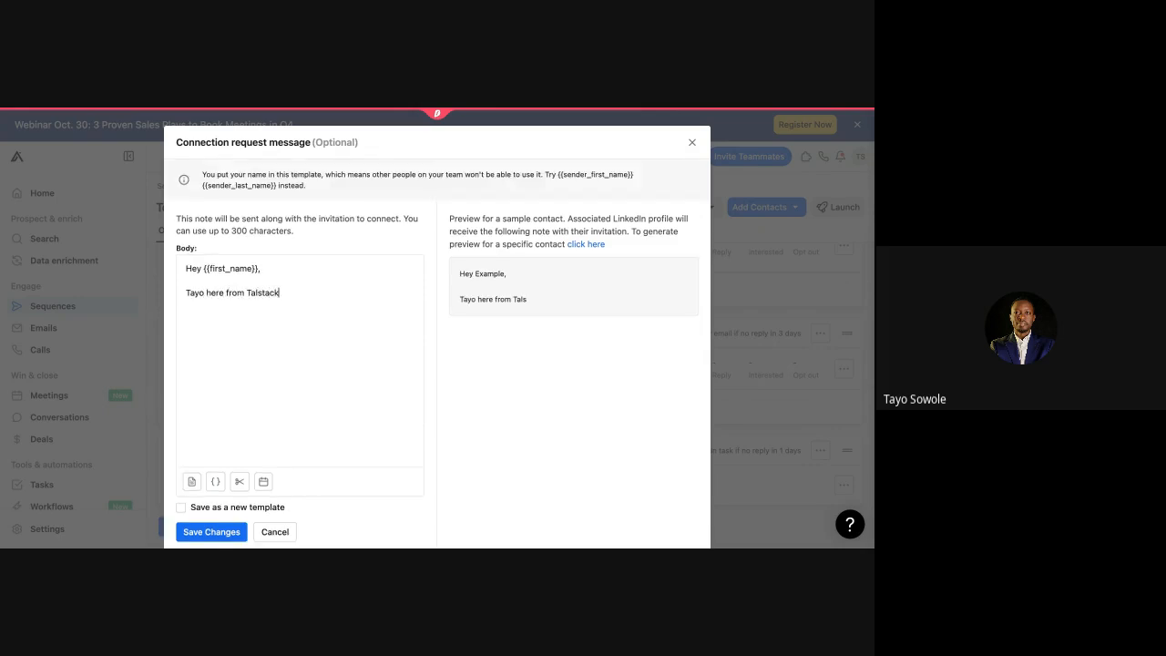
{"action": "type", "text": ", we met at moonshot last"}
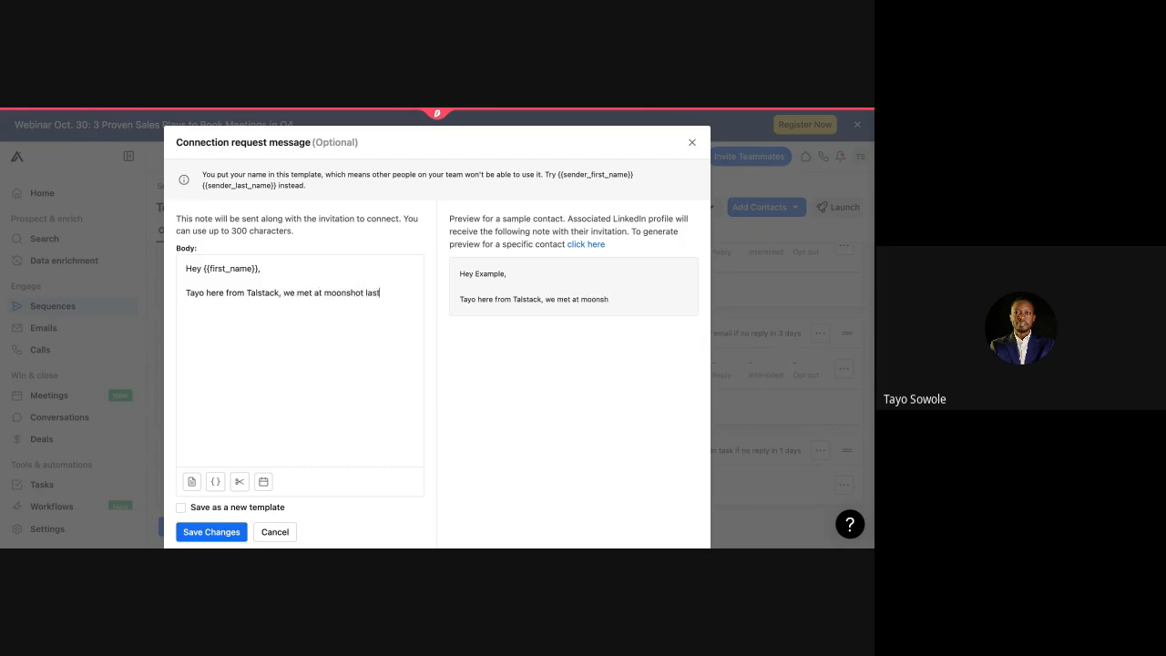
{"action": "type", "text": " week"}
{"action": "left_click", "coordinate": [332, 293]}
{"action": "key", "text": "BackSpace"}
{"action": "type", "text": "M"}
Step: Save the connection note without also saving it as a template
{"action": "left_click", "coordinate": [181, 510]}
{"action": "scroll", "coordinate": [219, 429], "scroll_direction": "down", "scroll_amount": 1}
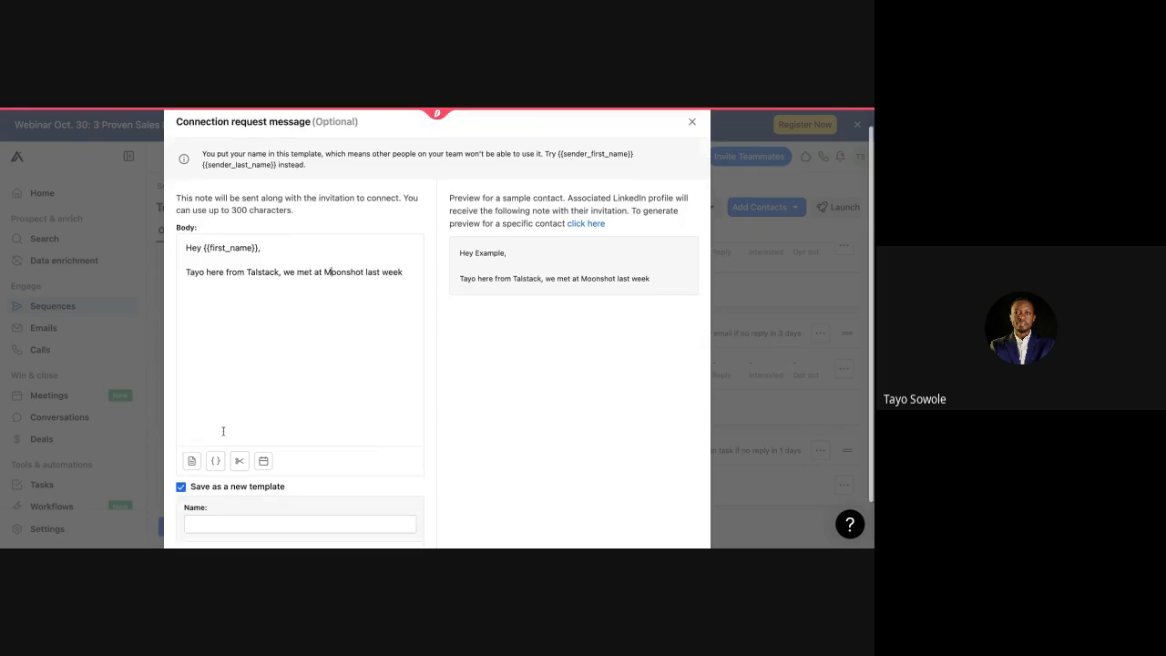
{"action": "left_click", "coordinate": [182, 435]}
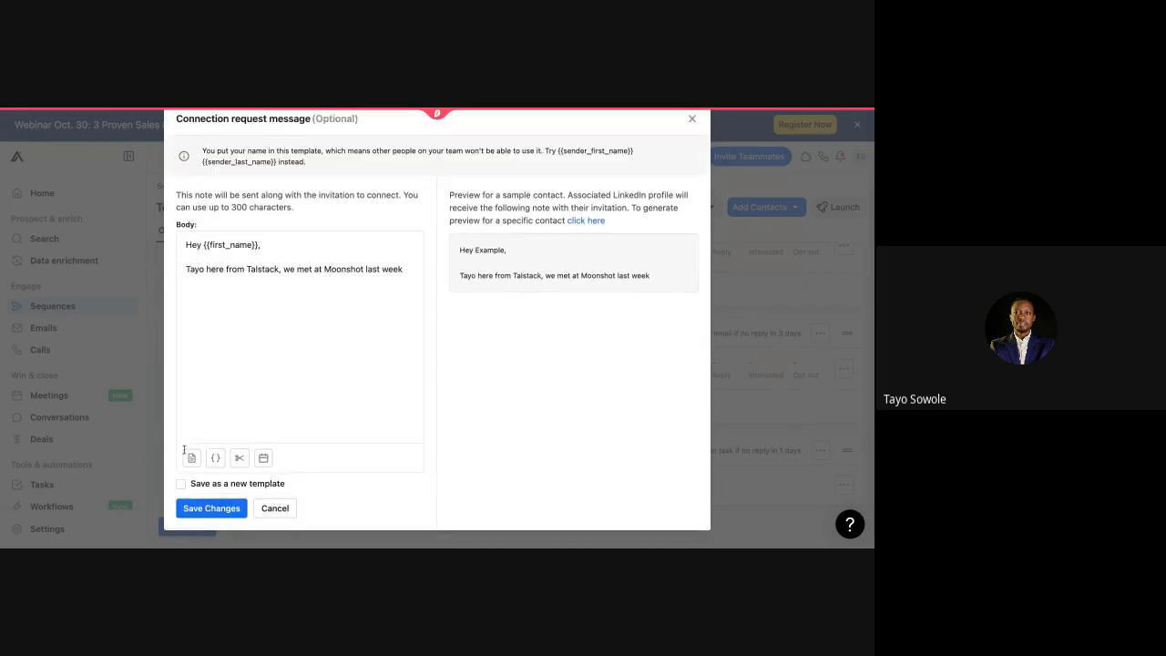
{"action": "left_click", "coordinate": [208, 514]}
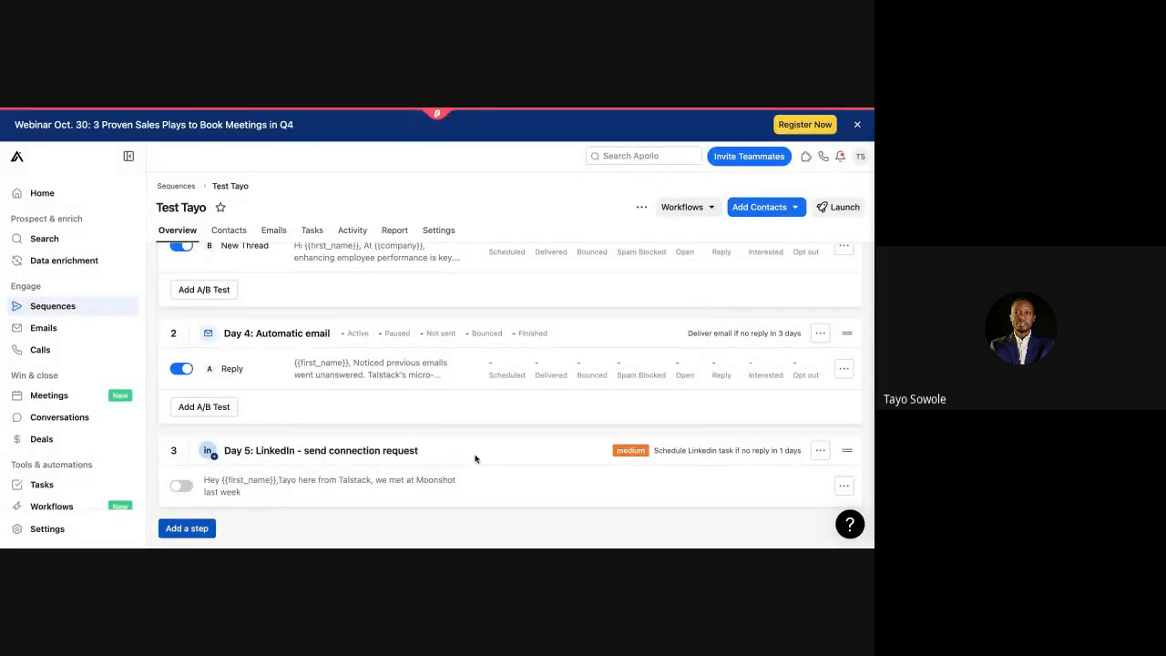
Step: Move the LinkedIn connection request above the Day 4 email so it becomes step 2
{"action": "left_click_drag", "start_coordinate": [510, 479], "coordinate": [500, 396]}
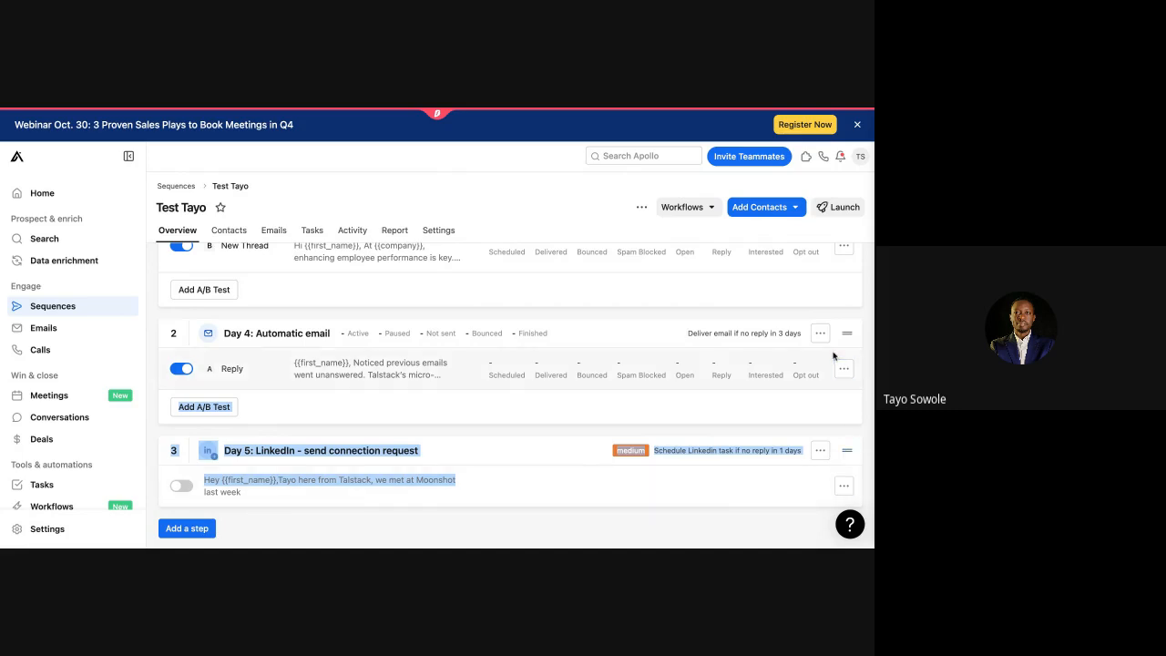
{"action": "left_click", "coordinate": [779, 412]}
{"action": "left_click_drag", "start_coordinate": [846, 451], "coordinate": [845, 444]}
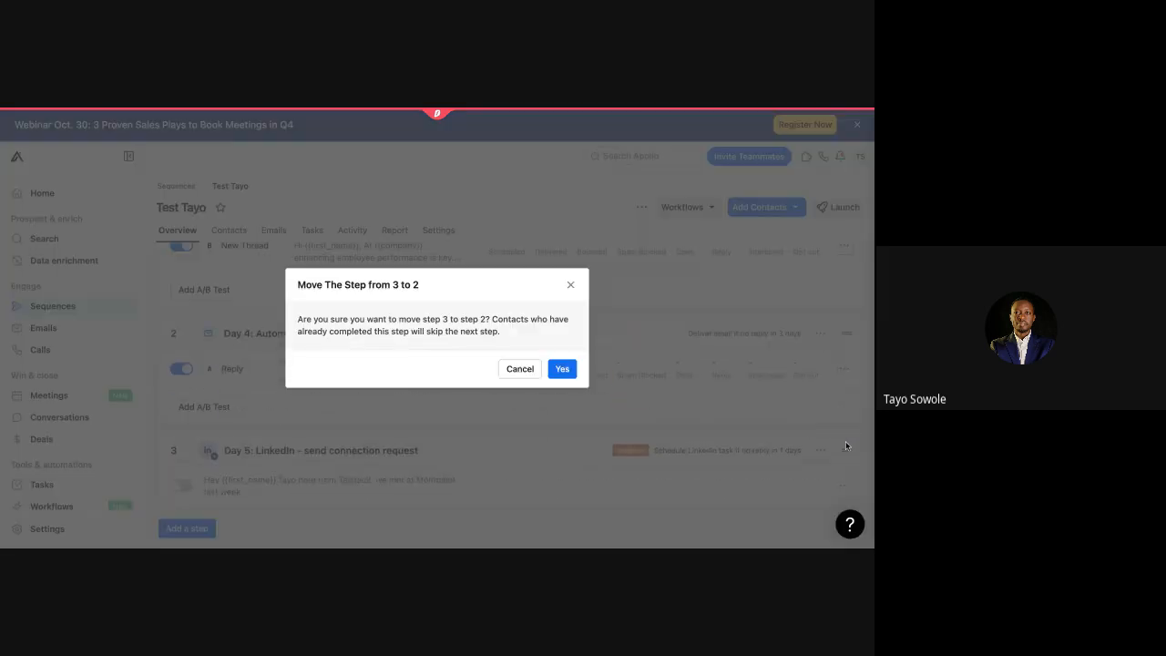
{"action": "left_click", "coordinate": [562, 368]}
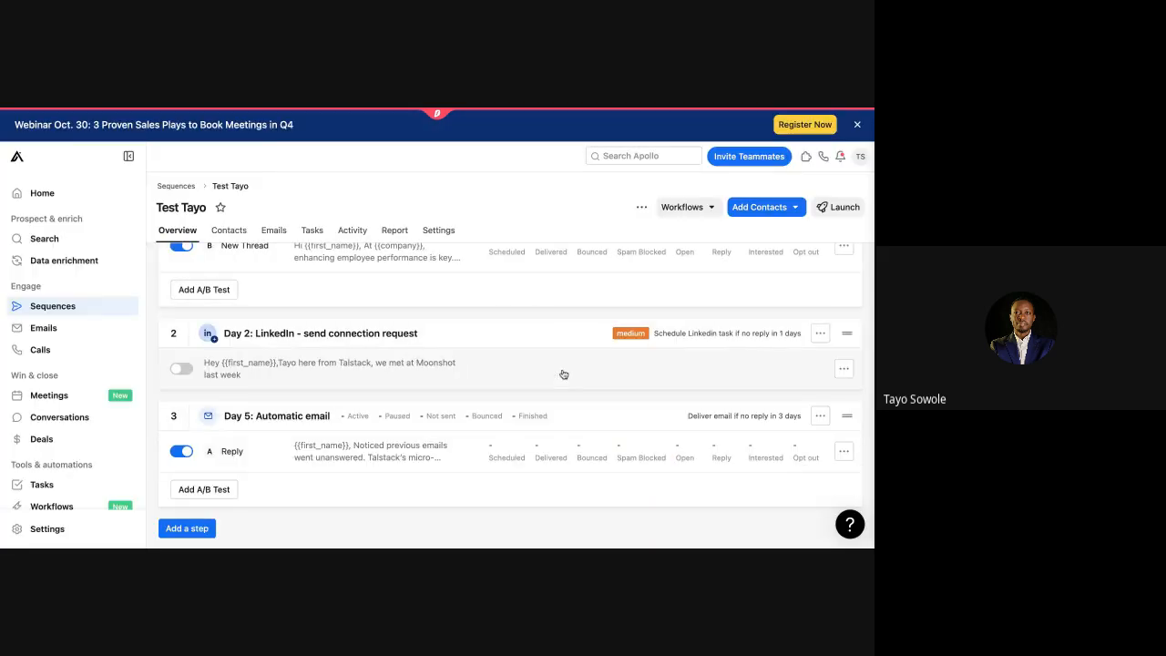
Step: Switch on the Day 2 LinkedIn step and review the updated sequence
{"action": "scroll", "coordinate": [354, 374], "scroll_direction": "up", "scroll_amount": 1}
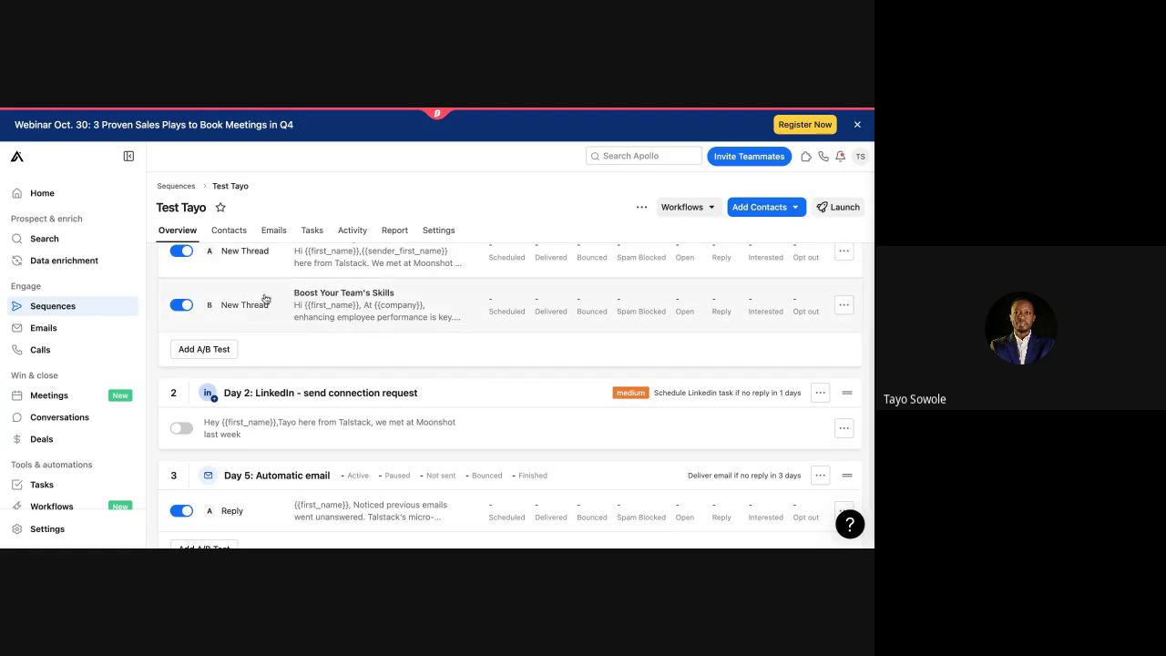
{"action": "left_click", "coordinate": [182, 428]}
{"action": "scroll", "coordinate": [476, 437], "scroll_direction": "down", "scroll_amount": 1}
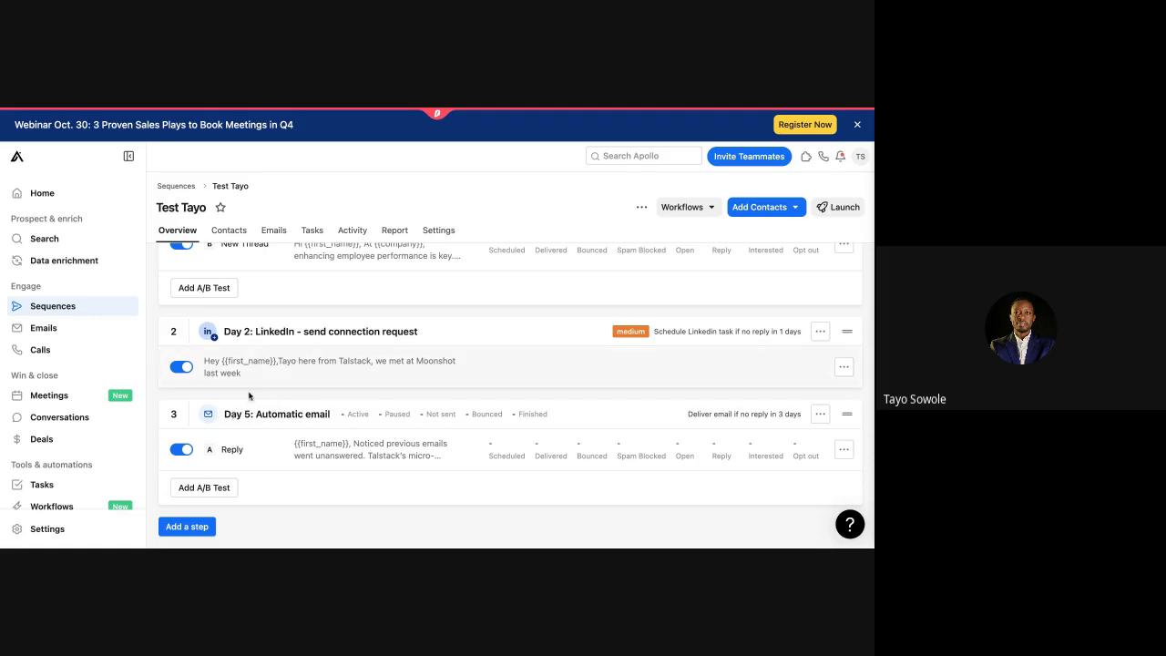
{"action": "scroll", "coordinate": [257, 310], "scroll_direction": "up", "scroll_amount": 1}
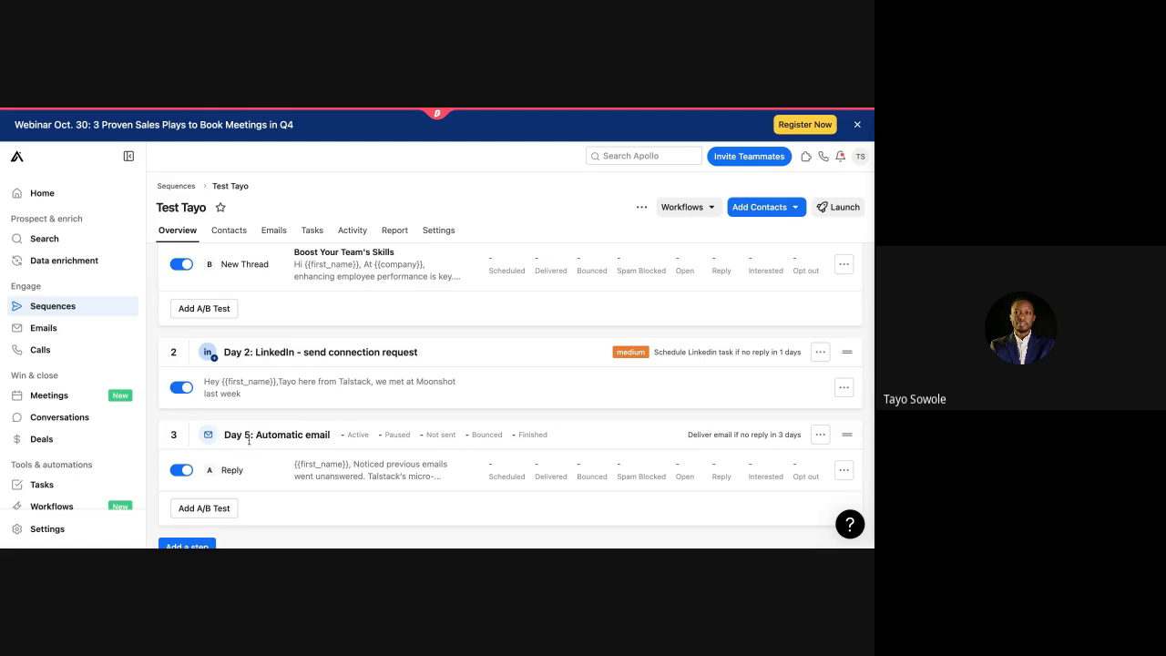
{"action": "scroll", "coordinate": [269, 291], "scroll_direction": "up", "scroll_amount": 3}
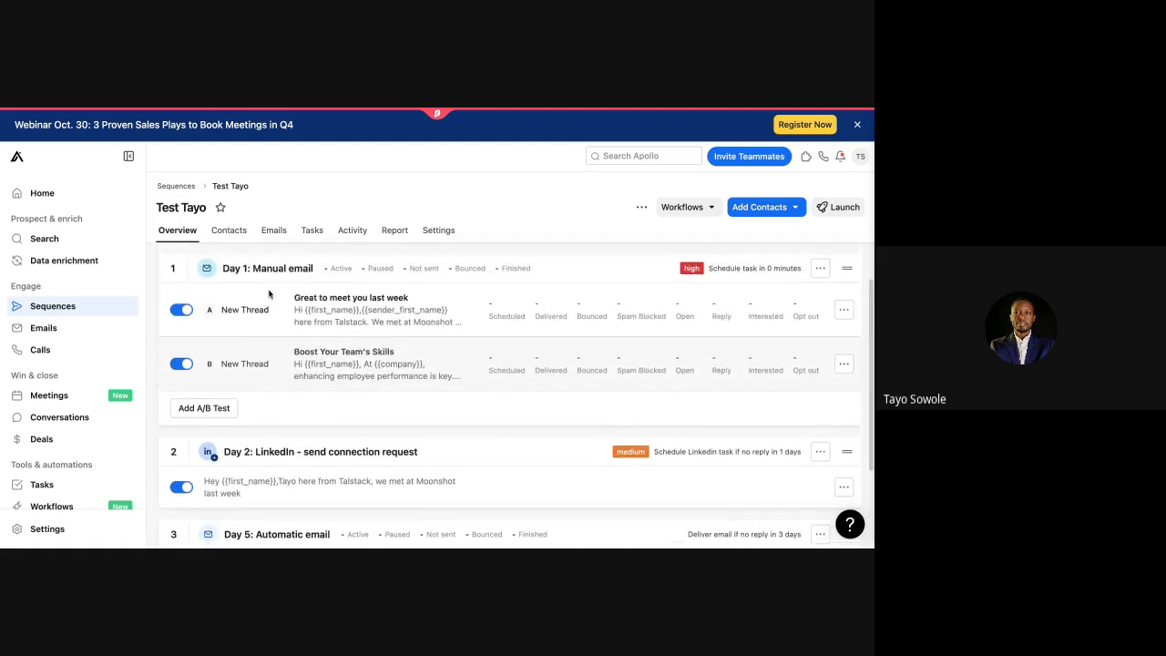
{"action": "scroll", "coordinate": [269, 291], "scroll_direction": "down", "scroll_amount": 3}
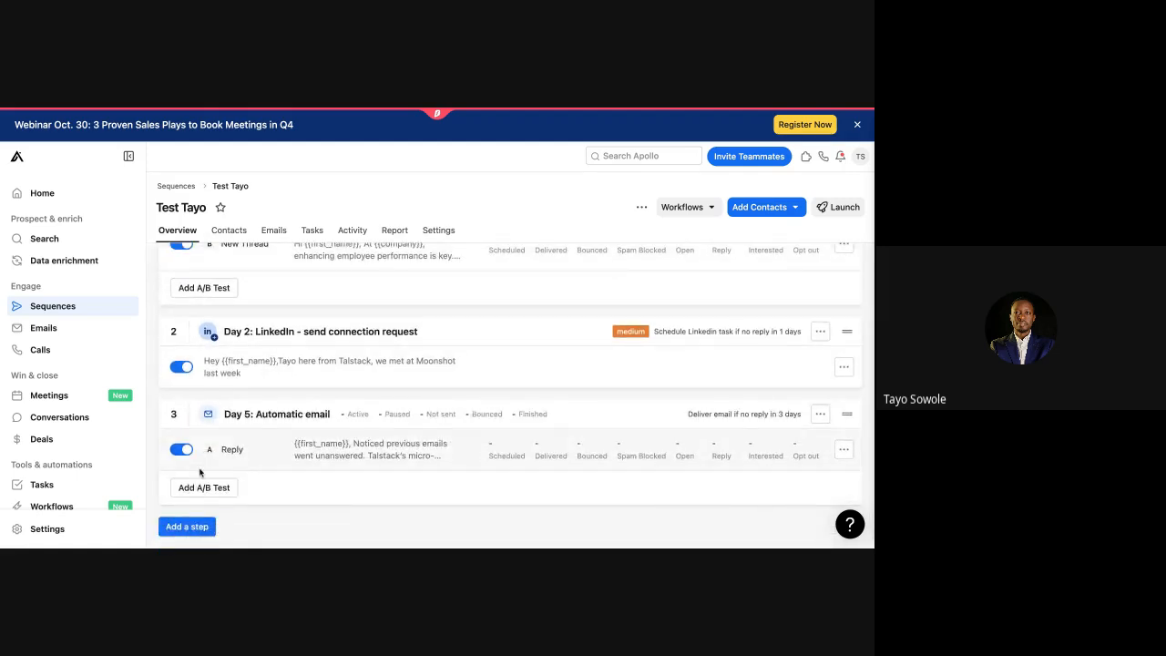
{"action": "left_click", "coordinate": [193, 526]}
Step: Add a Medium-priority phone call step 3 days later with the note 'Call the lead'
{"action": "left_click", "coordinate": [377, 378]}
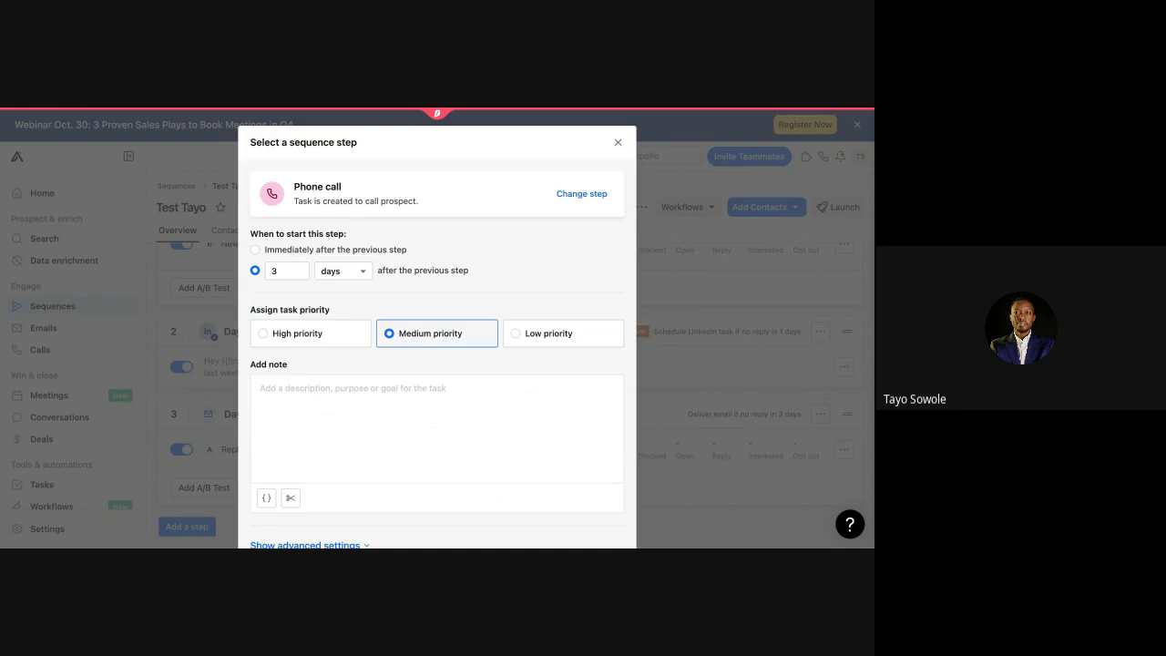
{"action": "left_click", "coordinate": [275, 272]}
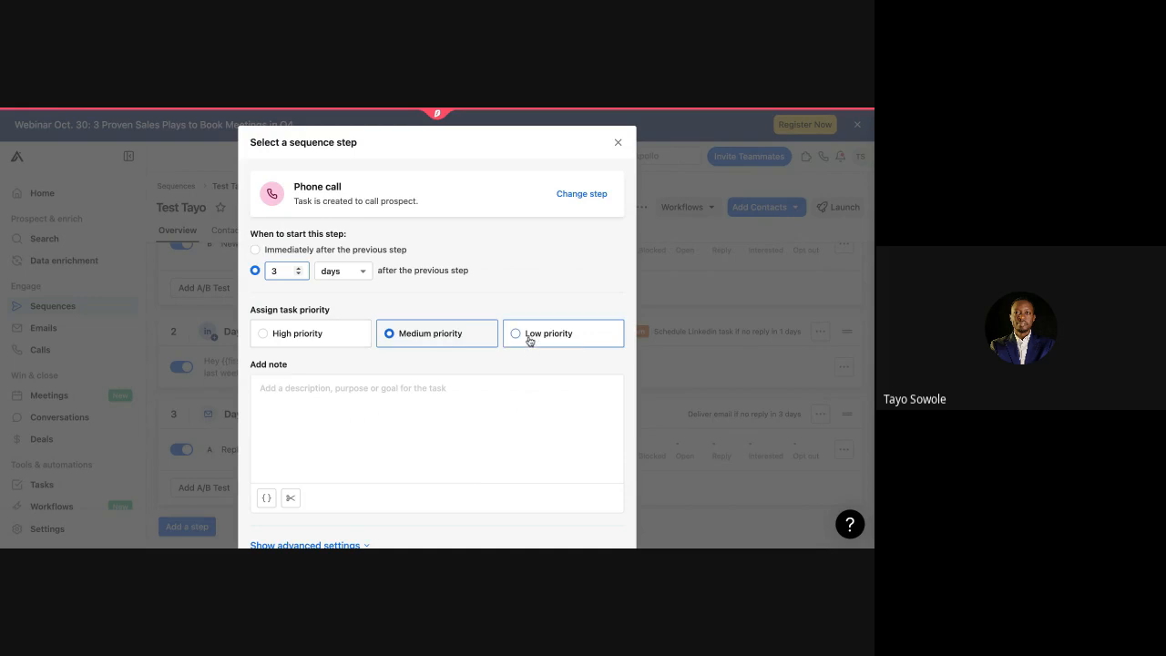
{"action": "left_click", "coordinate": [324, 394]}
{"action": "type", "text": "Call the lead"}
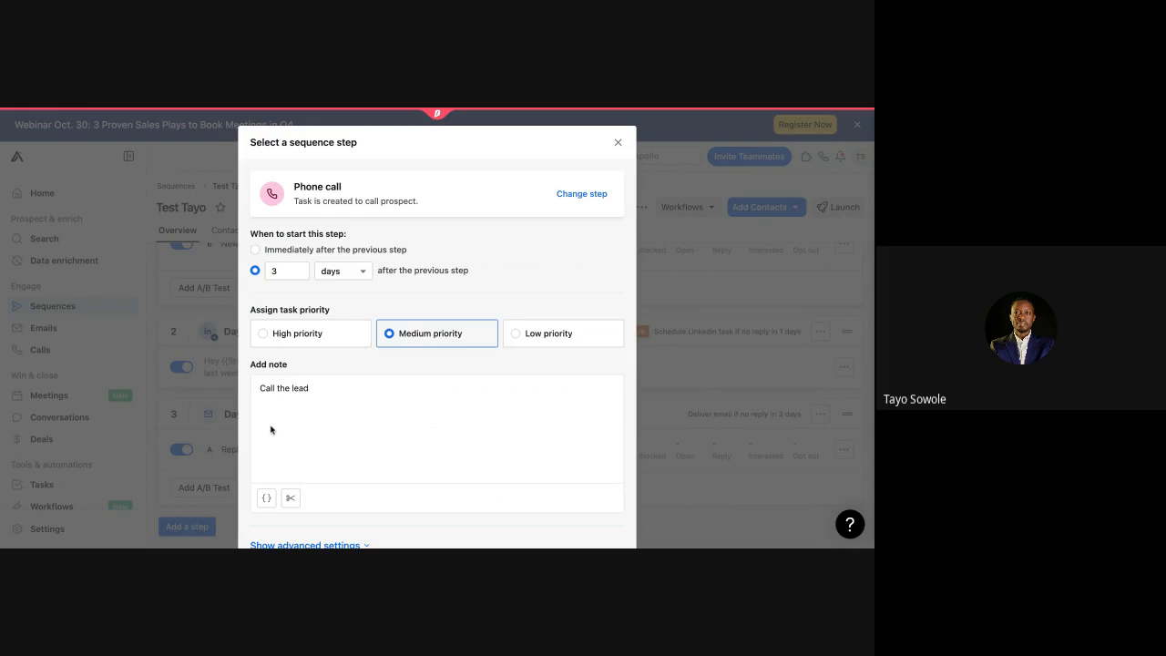
{"action": "scroll", "coordinate": [323, 441], "scroll_direction": "down", "scroll_amount": 1}
{"action": "left_click", "coordinate": [598, 531]}
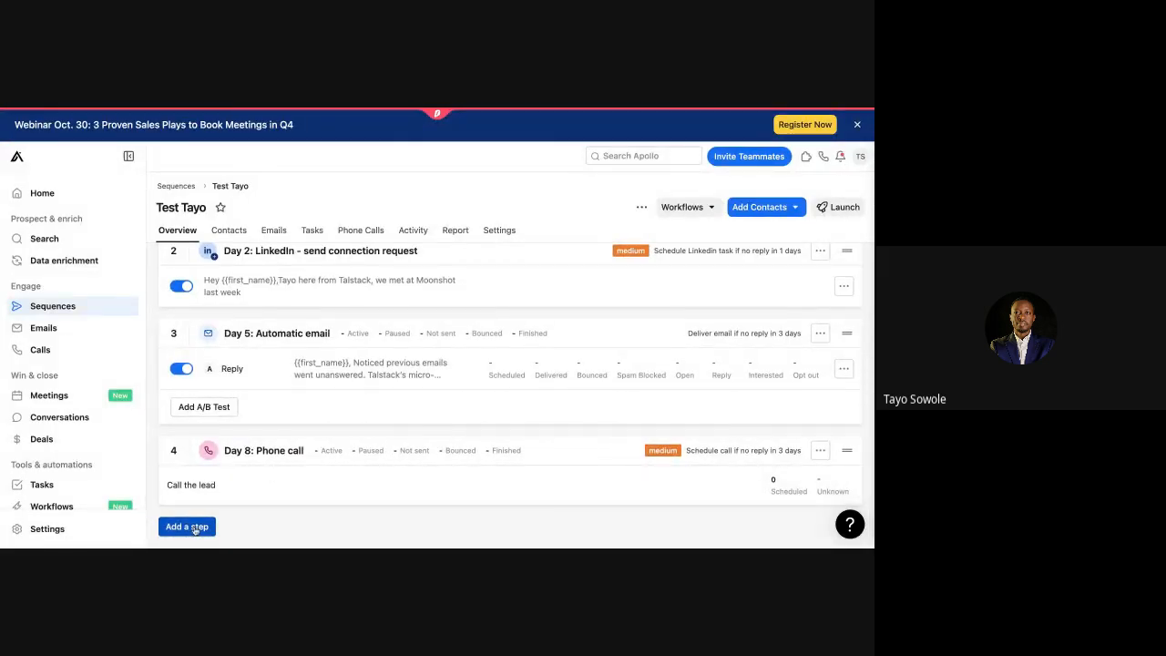
{"action": "scroll", "coordinate": [227, 373], "scroll_direction": "up", "scroll_amount": 1}
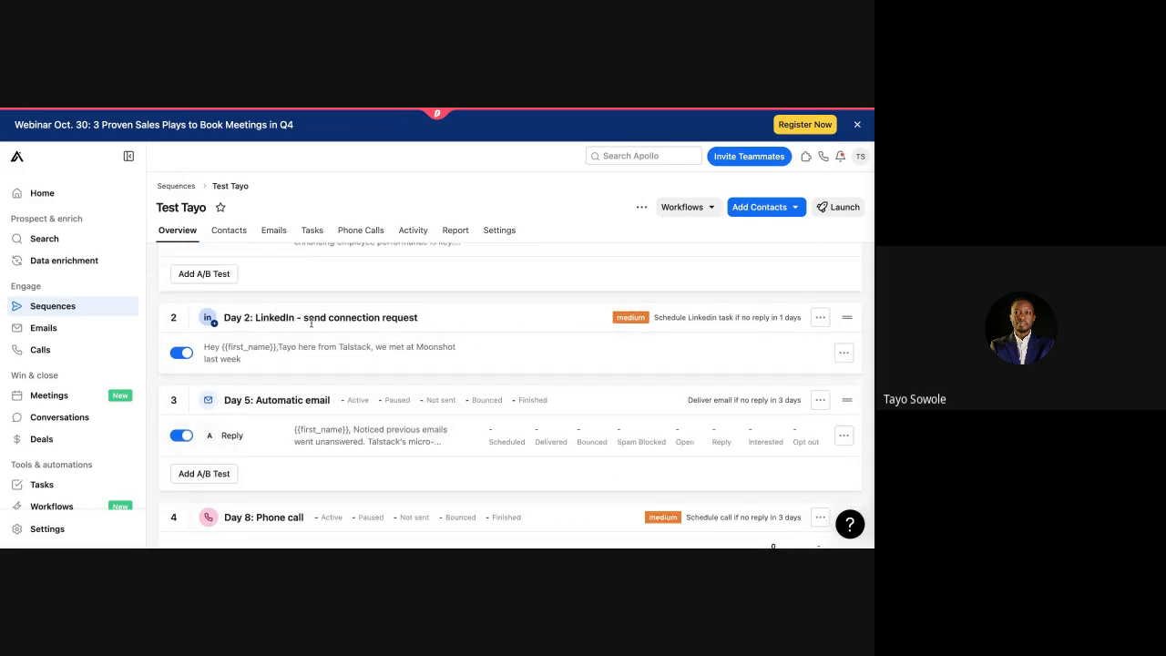
{"action": "scroll", "coordinate": [311, 323], "scroll_direction": "down", "scroll_amount": 1}
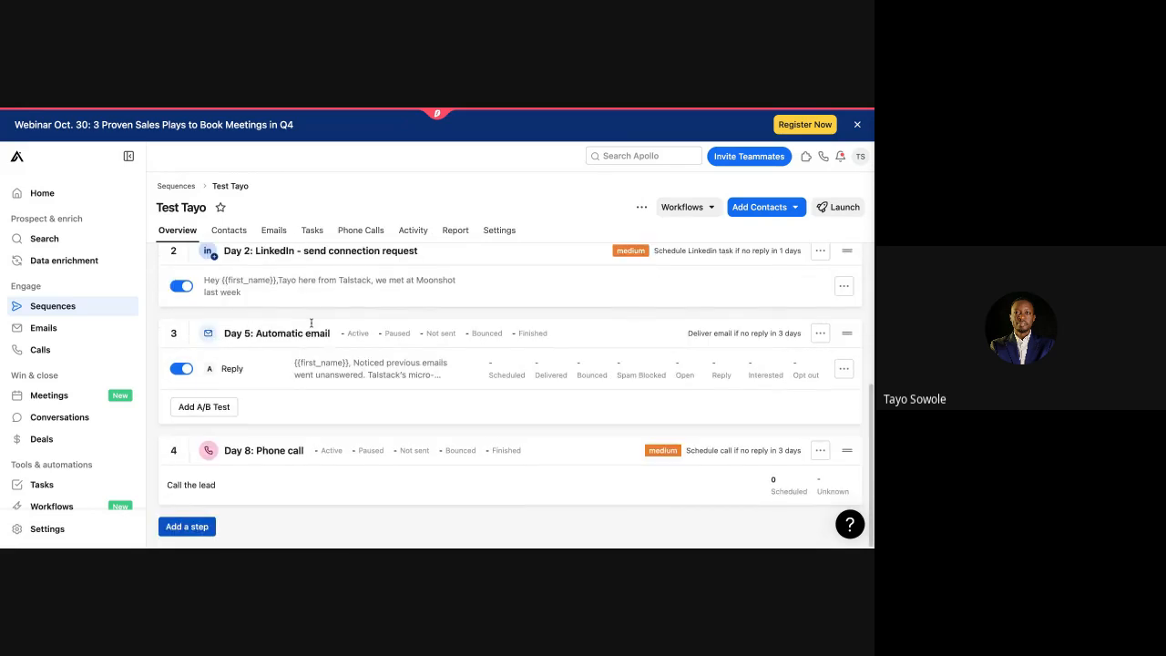
{"action": "left_click", "coordinate": [187, 526]}
Step: Set up a LinkedIn send-message step, 3 days later at Medium priority, with a placeholder note
{"action": "scroll", "coordinate": [351, 385], "scroll_direction": "down", "scroll_amount": 3}
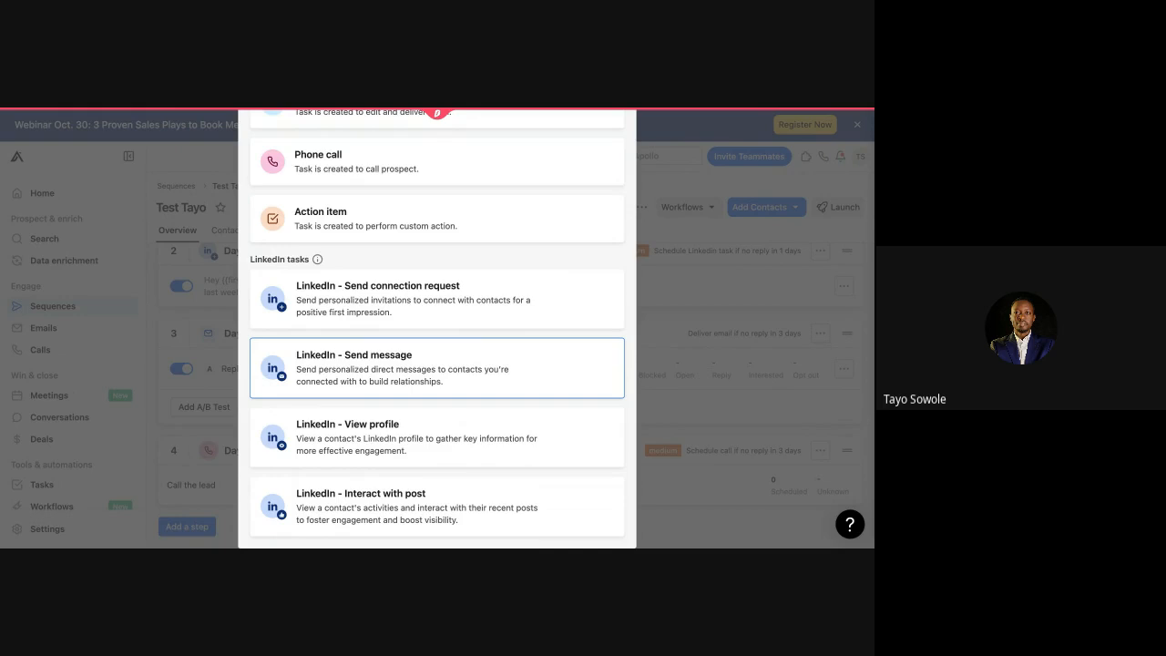
{"action": "left_click", "coordinate": [364, 373]}
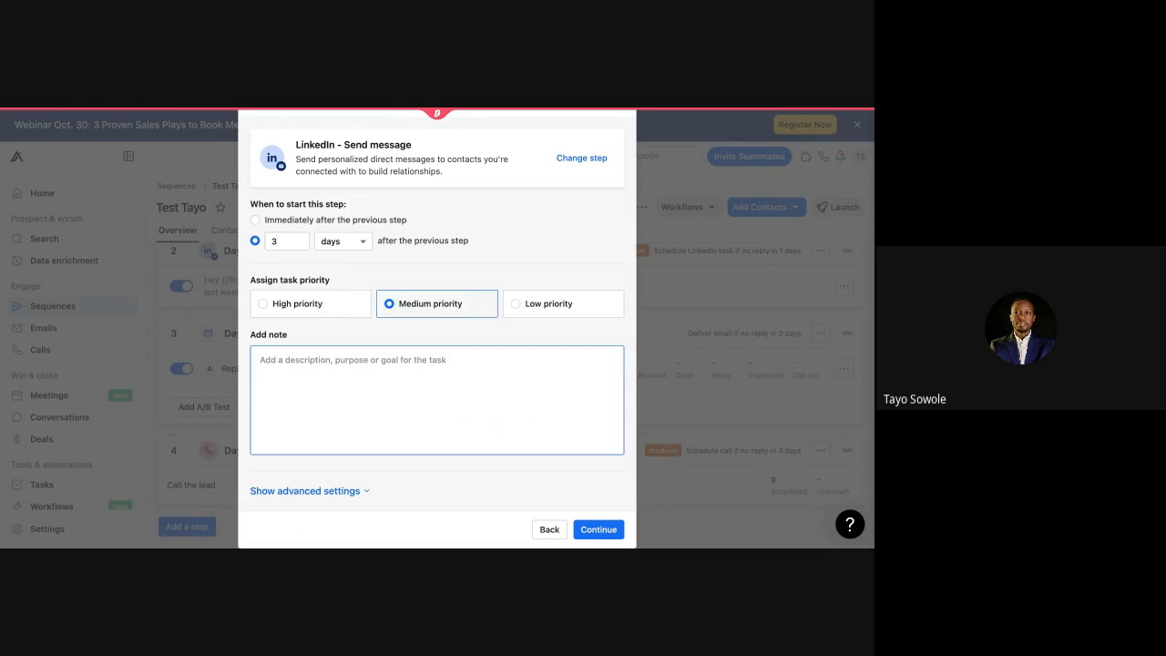
{"action": "type", "text": "h"}
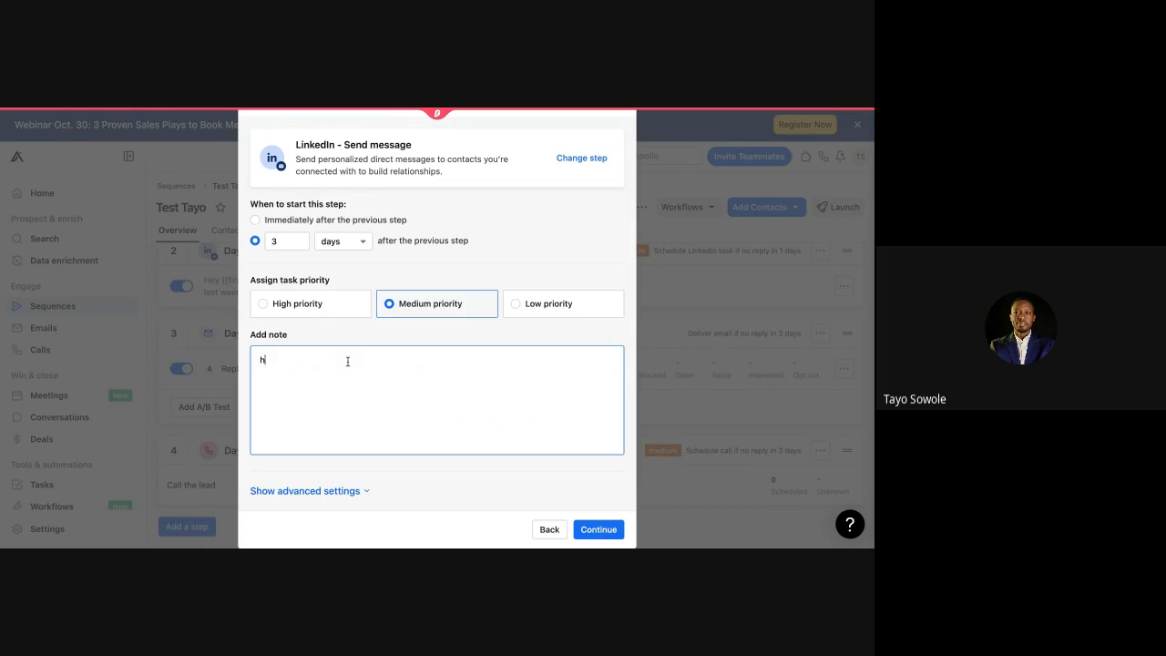
{"action": "key", "text": "BackSpace"}
{"action": "type", "text": "DHDIANJAO;MF;LKFQ'FL,"}
{"action": "left_click", "coordinate": [606, 537]}
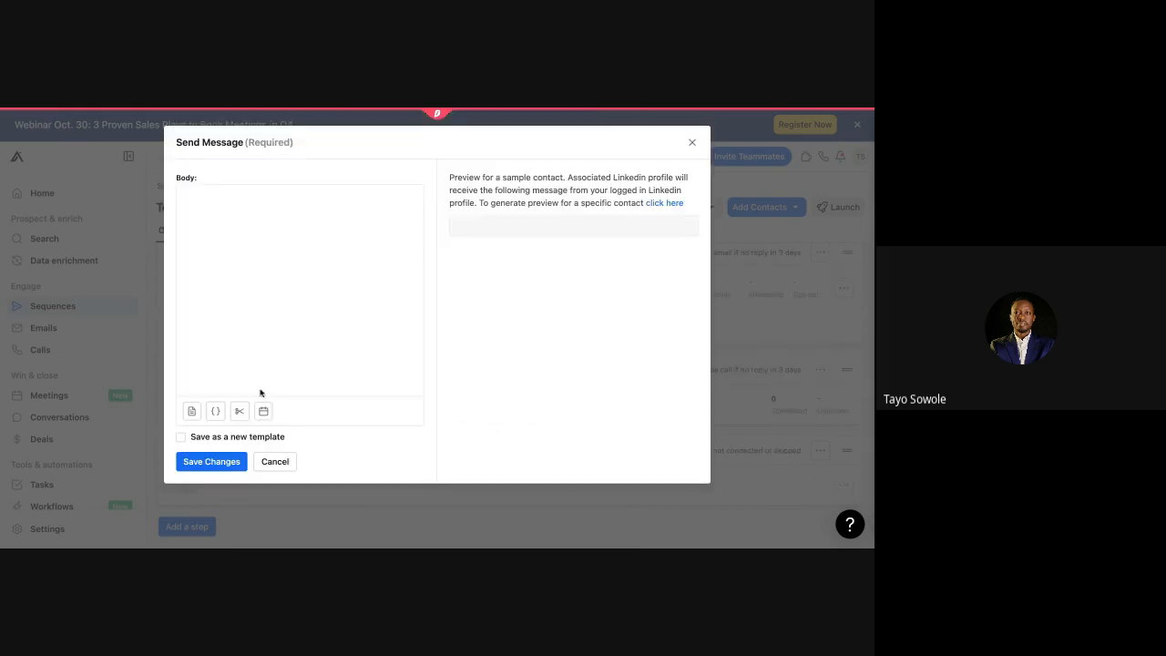
Step: Close the empty message editor, dismiss the empty-body warning, and reopen the LinkedIn message step
{"action": "left_click", "coordinate": [693, 143]}
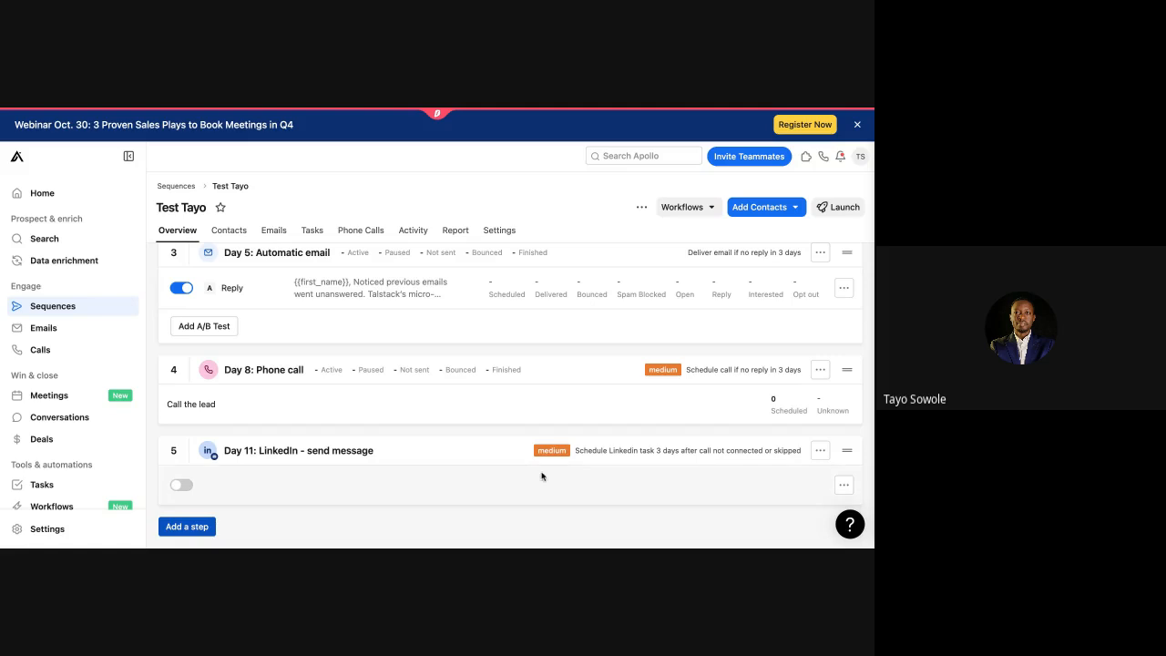
{"action": "left_click", "coordinate": [185, 486]}
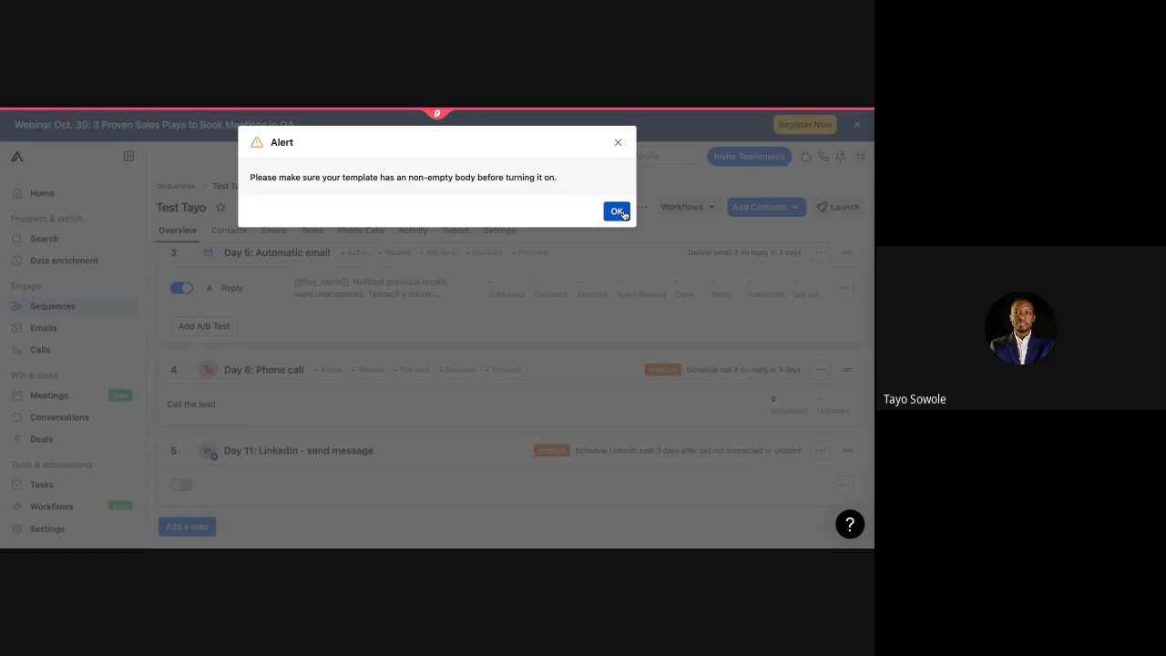
{"action": "left_click", "coordinate": [619, 212]}
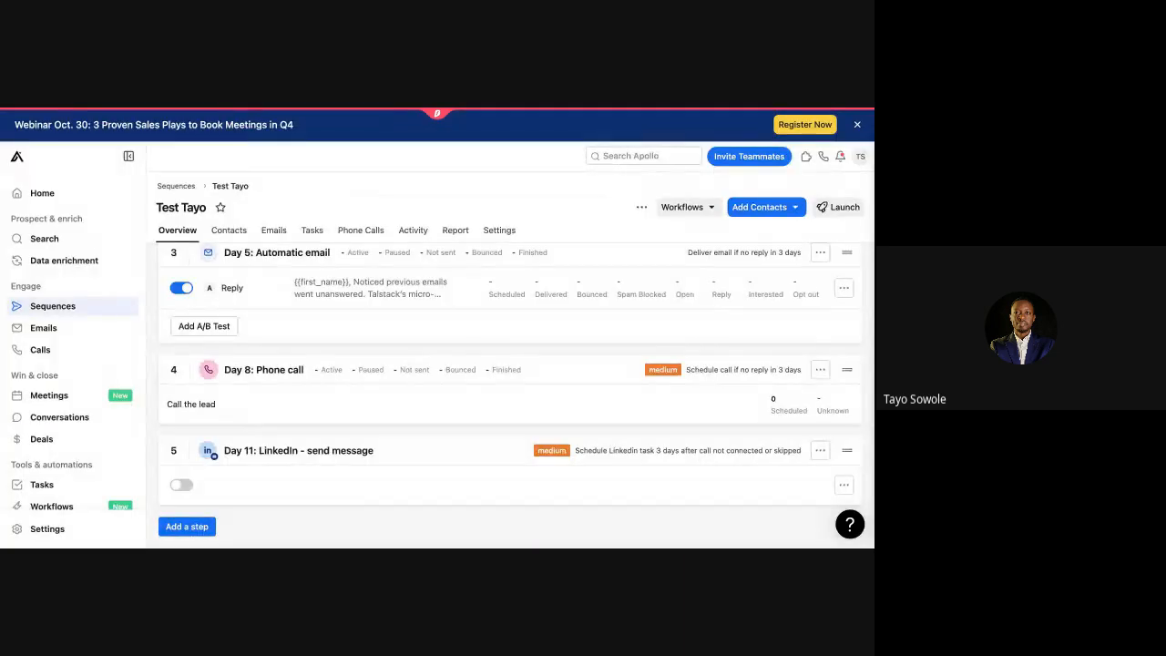
{"action": "left_click", "coordinate": [842, 485]}
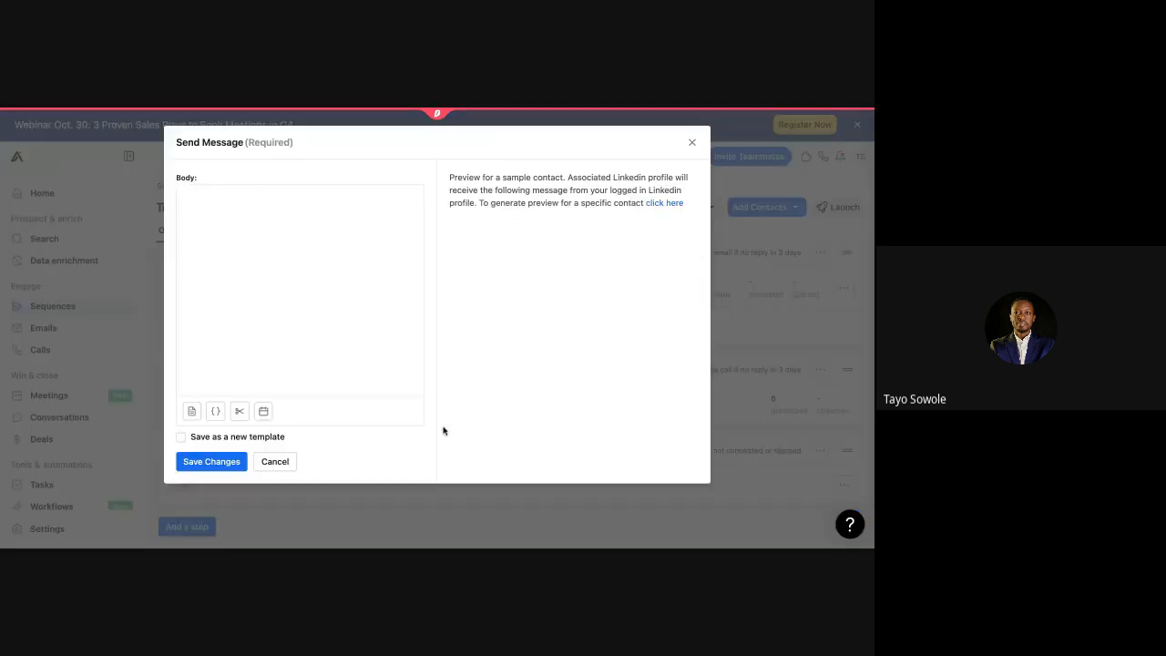
Step: Write 'Hey {{first_name}}… checking to see that you got them', save it, and switch the step on
{"action": "left_click", "coordinate": [214, 200]}
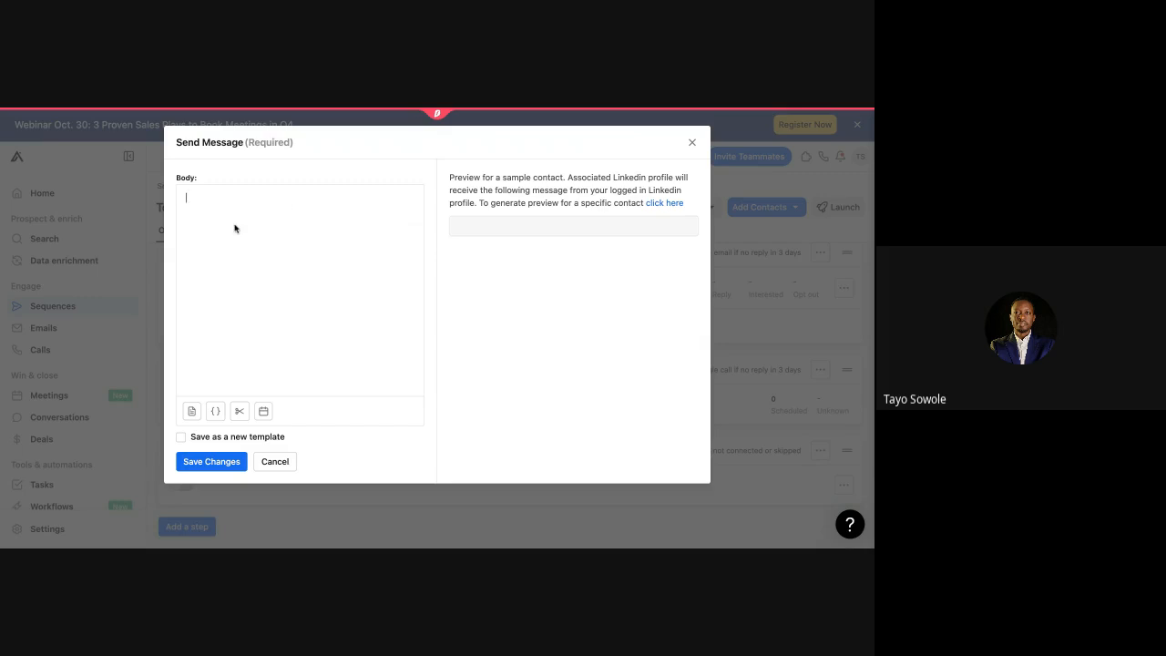
{"action": "key", "text": "BackSpace"}
{"action": "type", "text": "Hey"}
{"action": "left_click", "coordinate": [214, 411]}
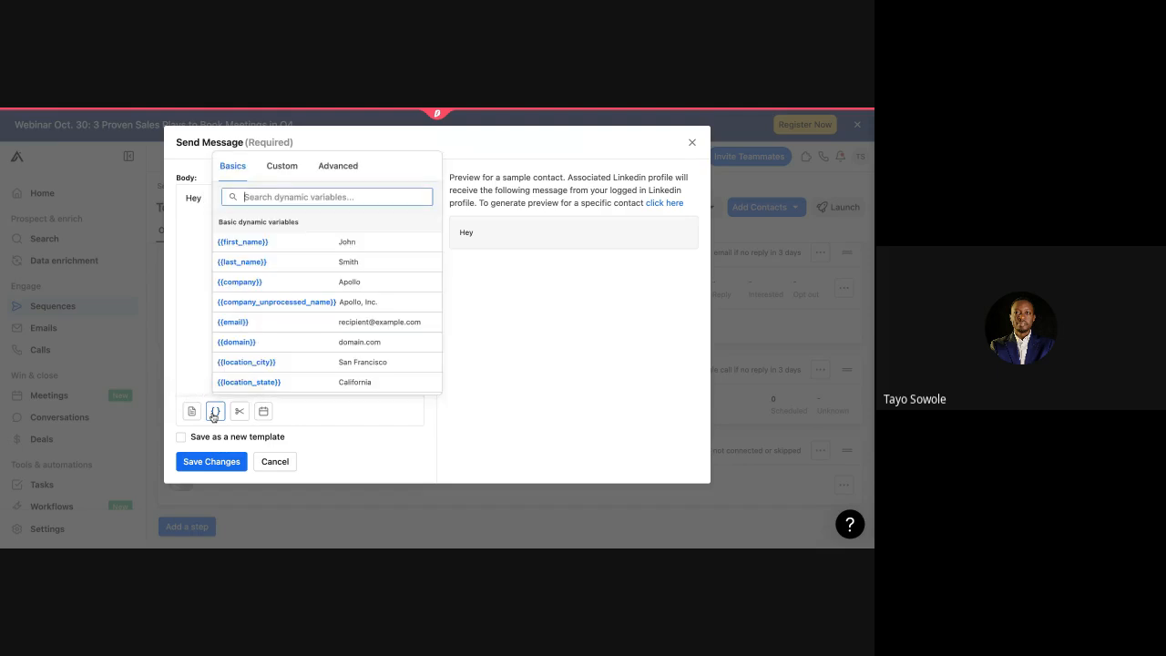
{"action": "left_click", "coordinate": [248, 239]}
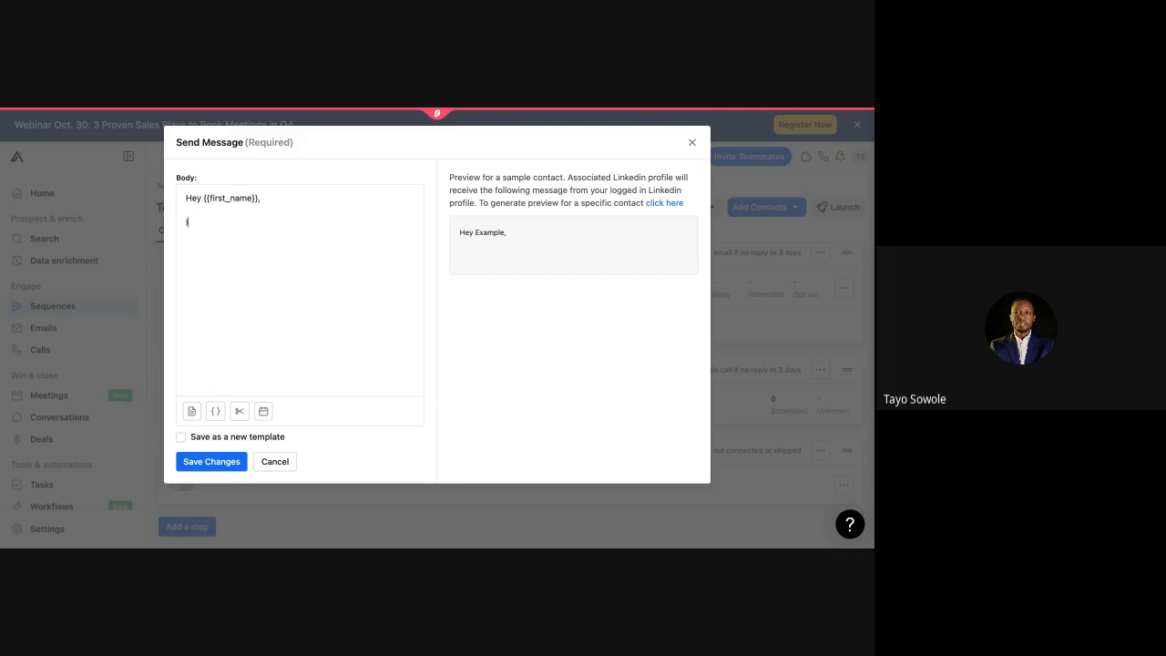
{"action": "type", "text": "I sent you a couples of emails last week"}
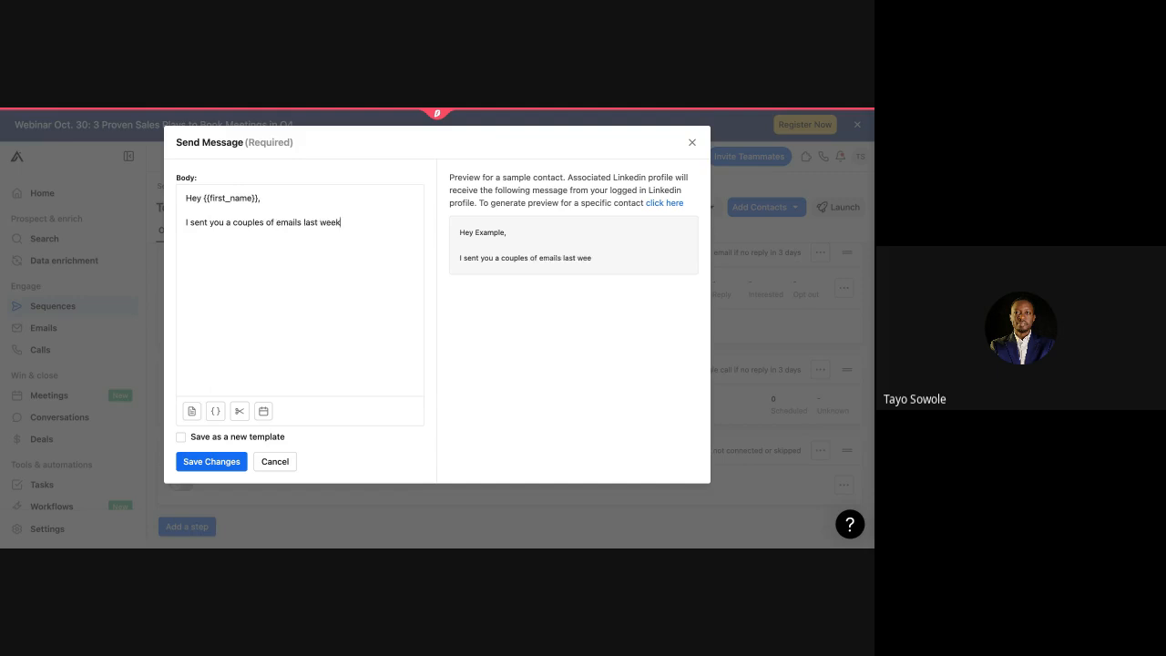
{"action": "type", "text": "Checking to see that you go"}
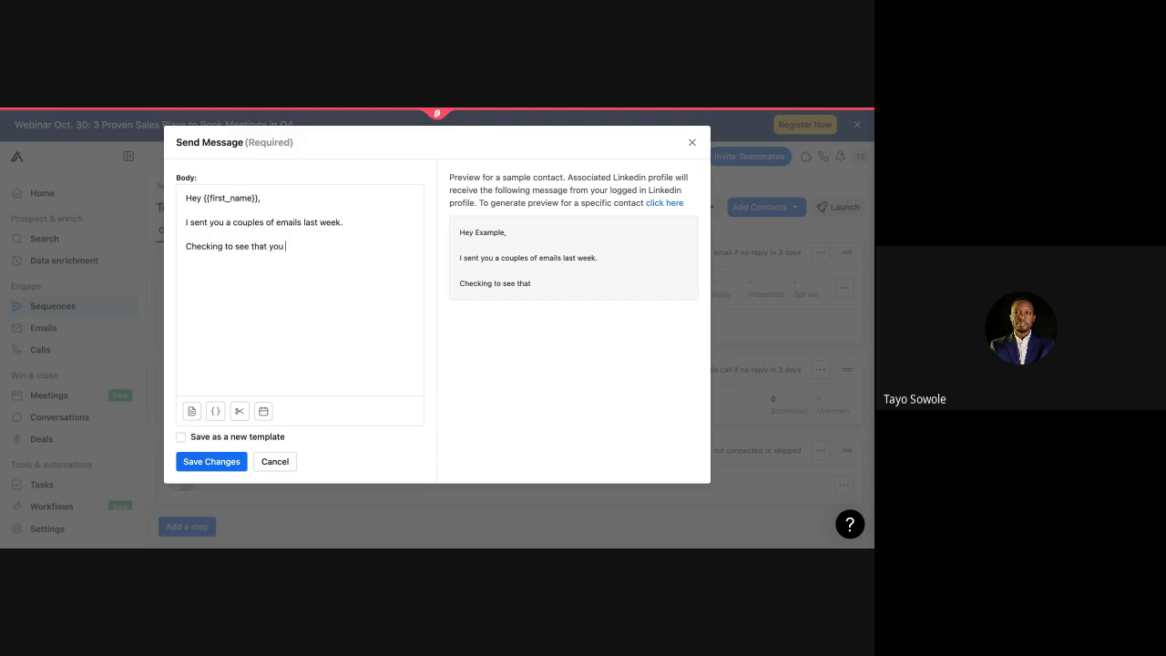
{"action": "type", "text": "t them"}
{"action": "left_click", "coordinate": [201, 460]}
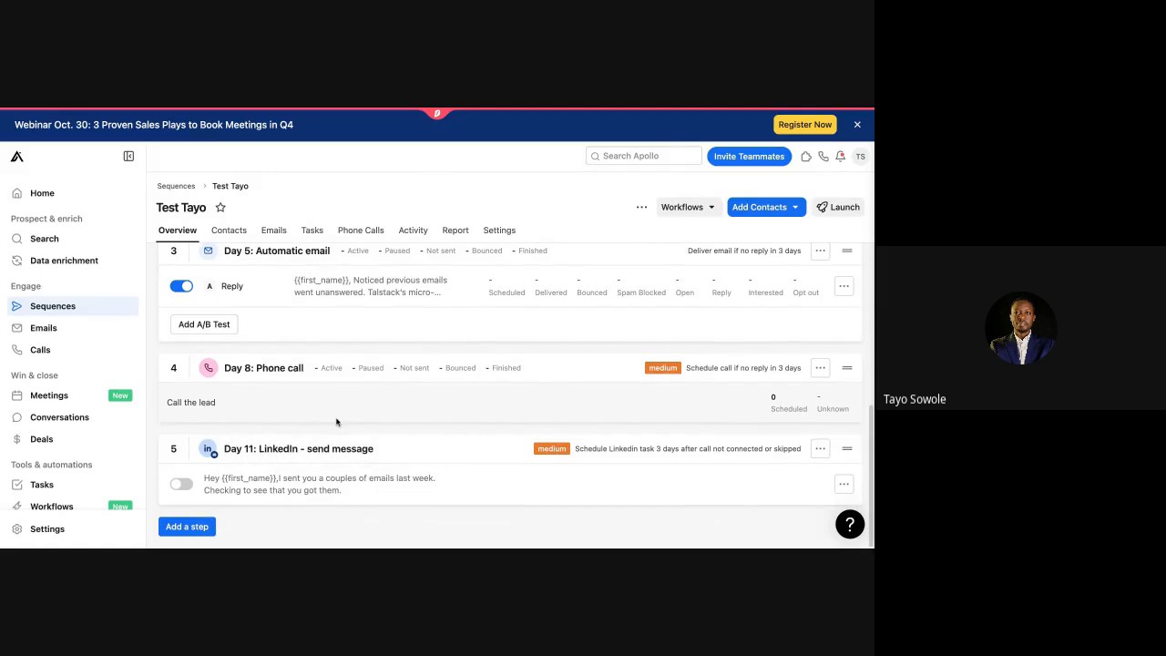
{"action": "left_click", "coordinate": [189, 485]}
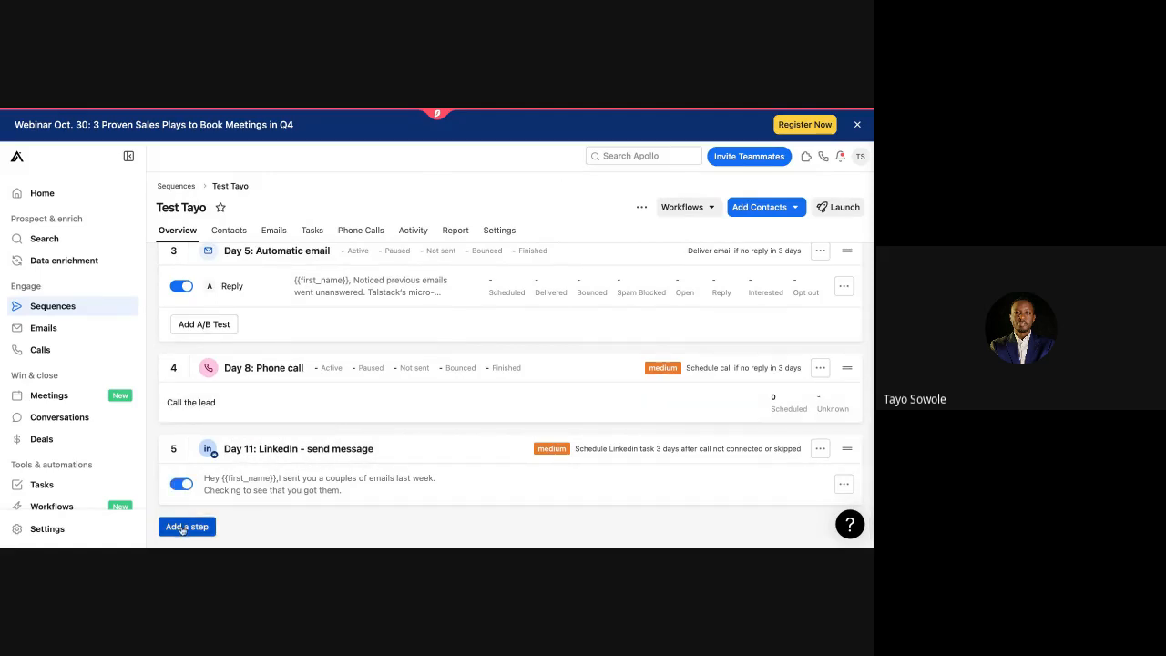
Step: Add a LinkedIn view-profile step 1 day after the previous step
{"action": "left_click", "coordinate": [186, 526]}
{"action": "scroll", "coordinate": [346, 419], "scroll_direction": "down", "scroll_amount": 2}
{"action": "scroll", "coordinate": [356, 419], "scroll_direction": "down", "scroll_amount": 2}
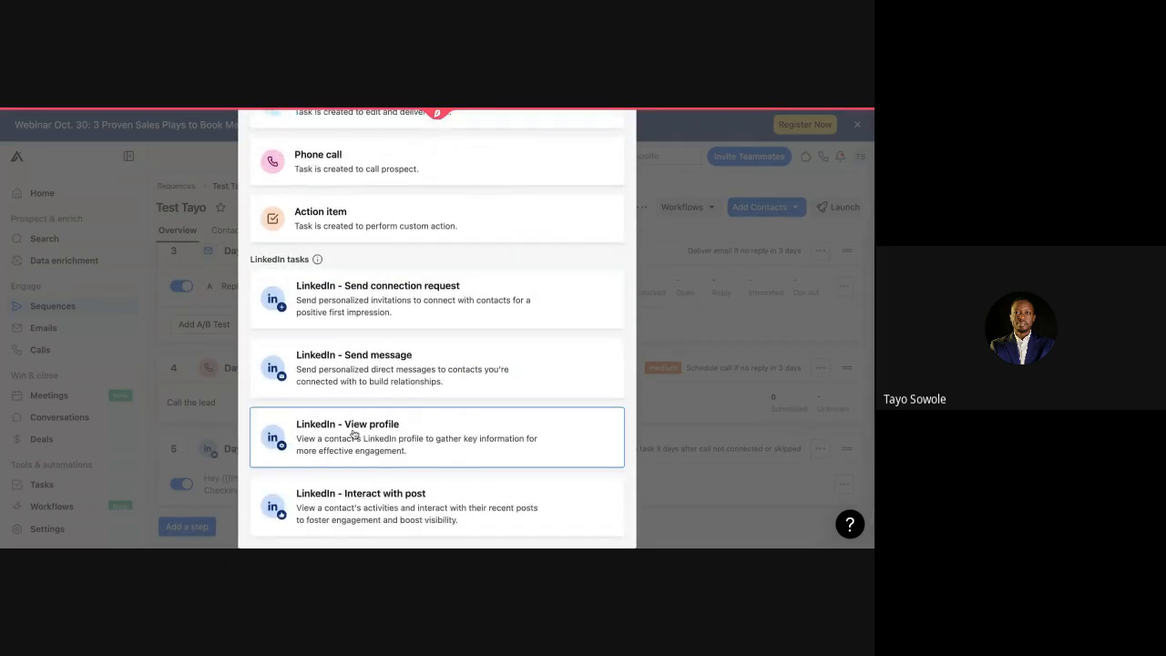
{"action": "left_click", "coordinate": [354, 434]}
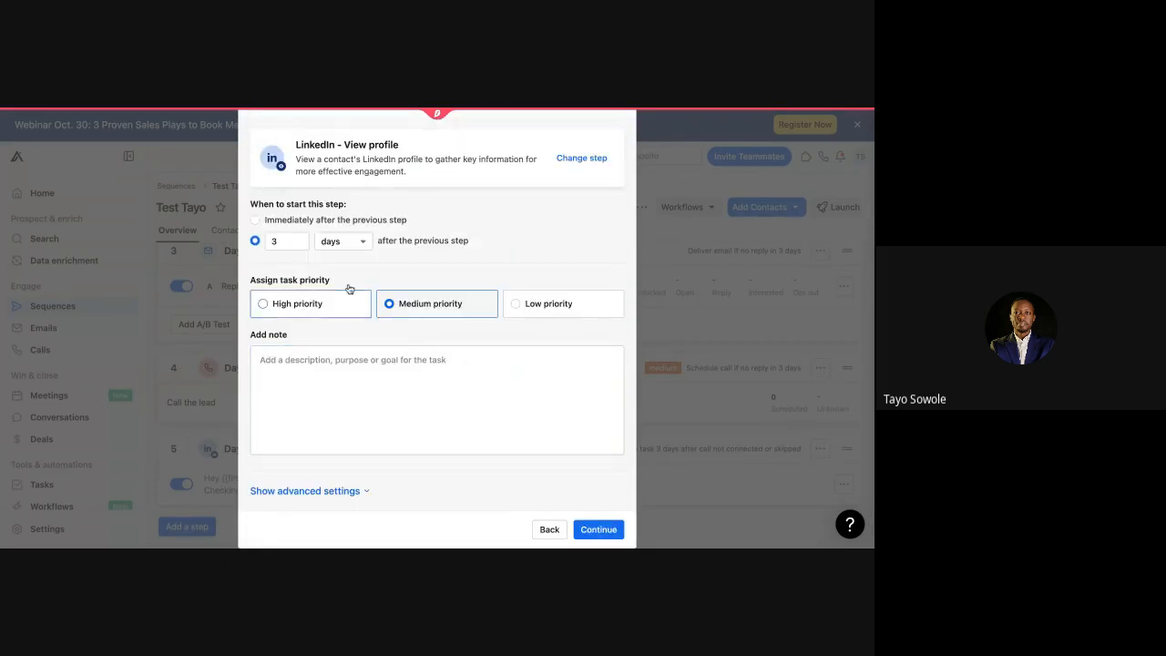
{"action": "left_click", "coordinate": [290, 238]}
{"action": "key", "text": "BackSpace"}
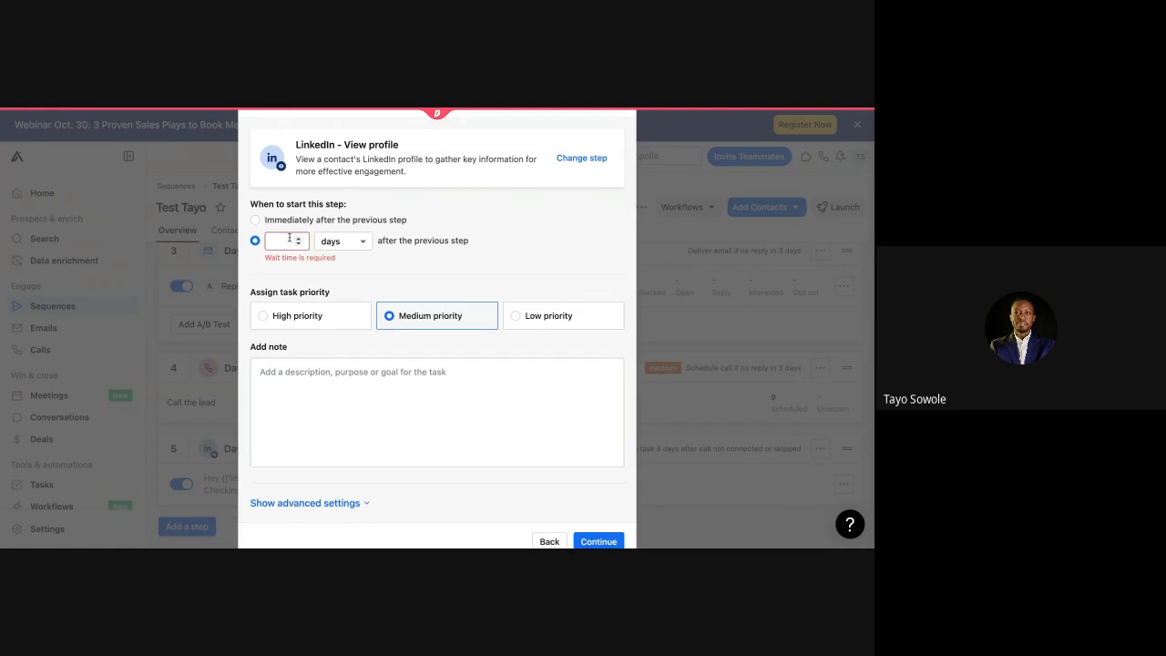
{"action": "type", "text": "1"}
{"action": "left_click", "coordinate": [604, 533]}
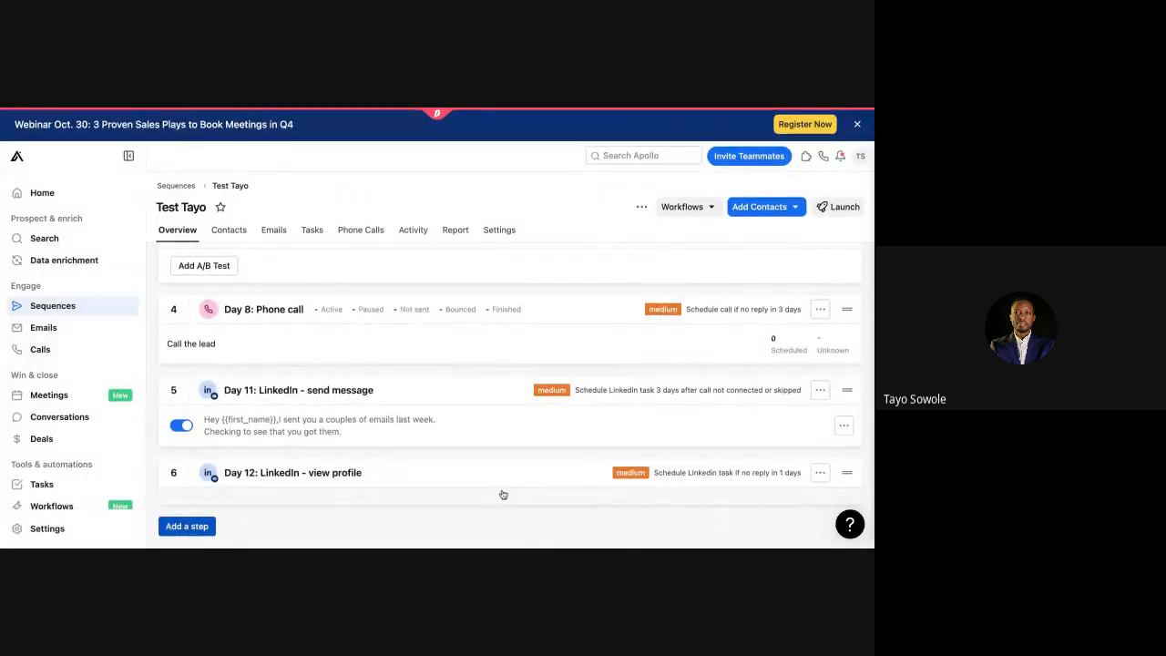
Step: Add a LinkedIn interact-with-post step, also 1 day after the previous step
{"action": "left_click", "coordinate": [190, 524]}
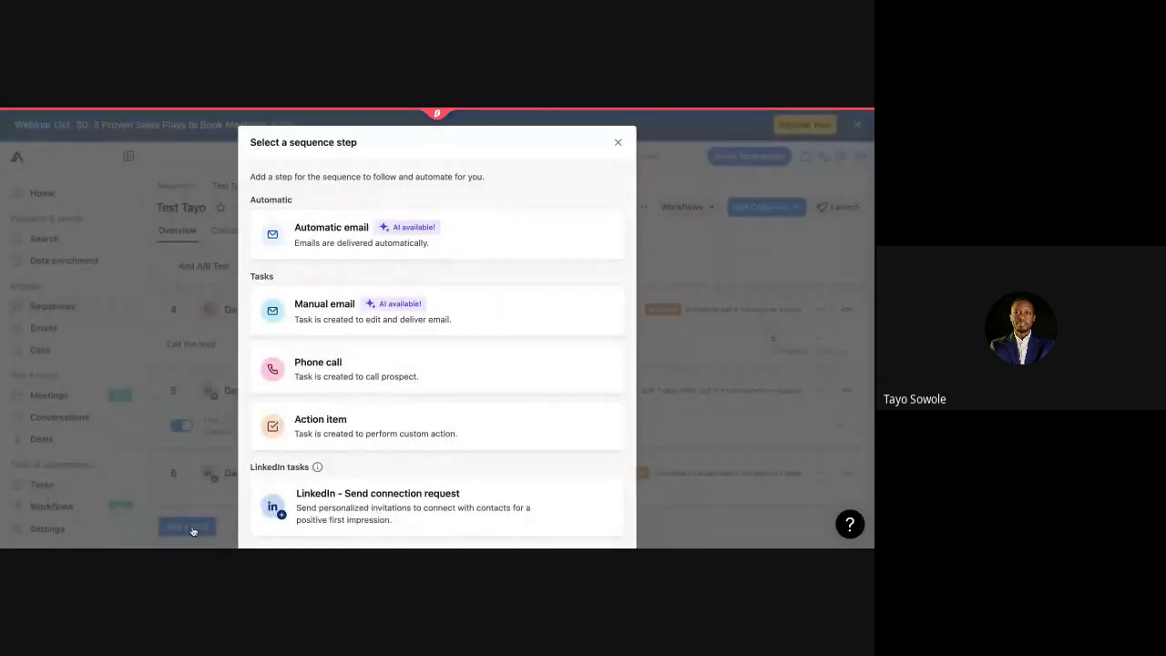
{"action": "scroll", "coordinate": [371, 483], "scroll_direction": "down", "scroll_amount": 2}
{"action": "scroll", "coordinate": [371, 482], "scroll_direction": "down", "scroll_amount": 1}
{"action": "left_click", "coordinate": [372, 498]}
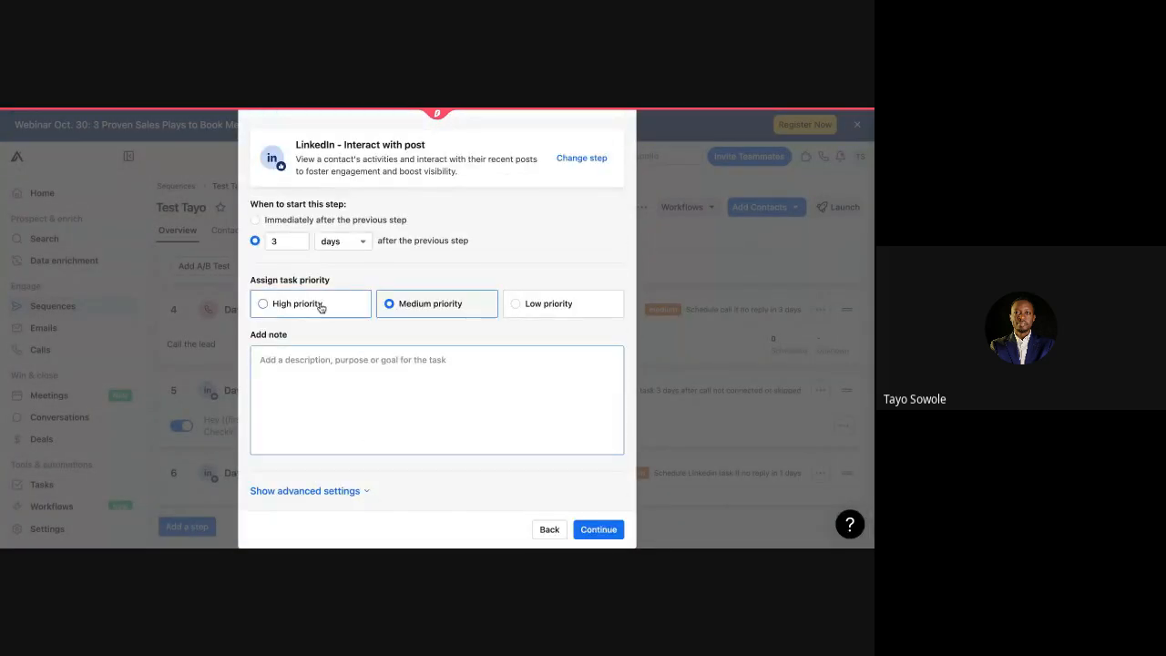
{"action": "left_click", "coordinate": [275, 240]}
{"action": "key", "text": "BackSpace"}
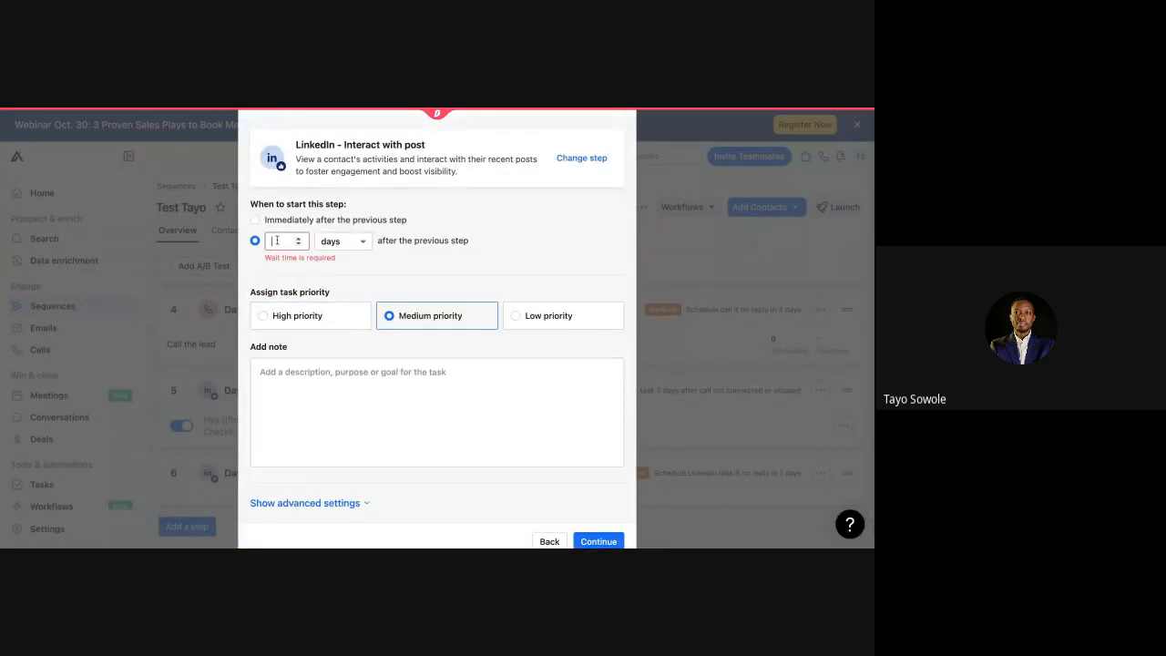
{"action": "type", "text": "1"}
{"action": "left_click", "coordinate": [593, 537]}
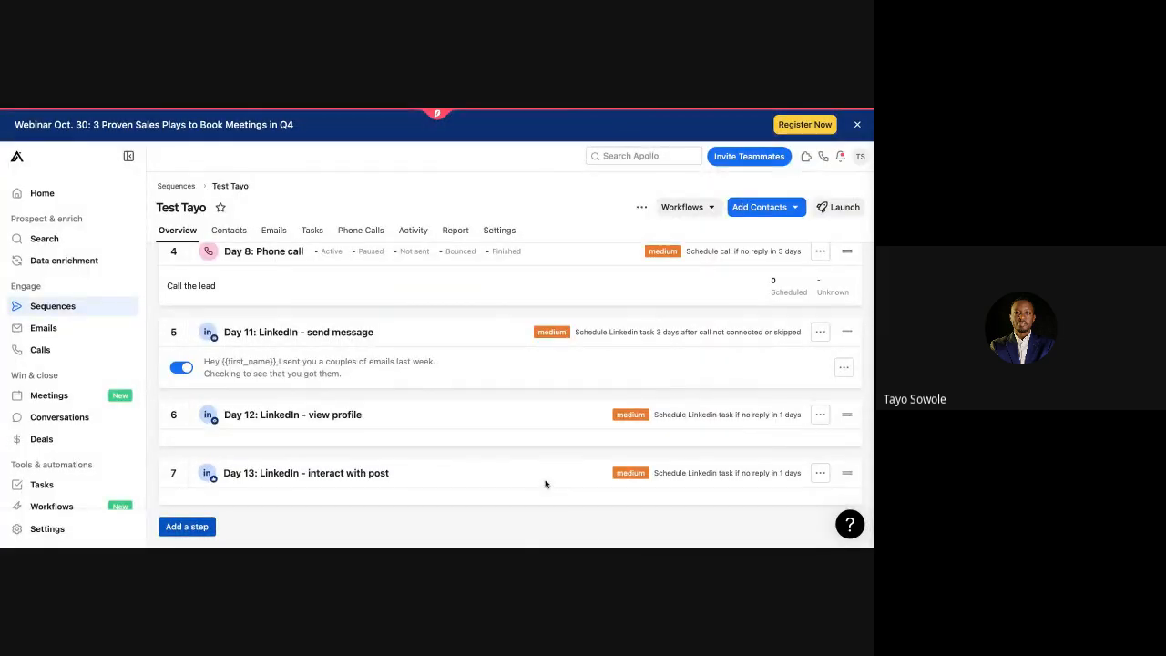
{"action": "left_click_drag", "start_coordinate": [545, 483], "coordinate": [723, 460]}
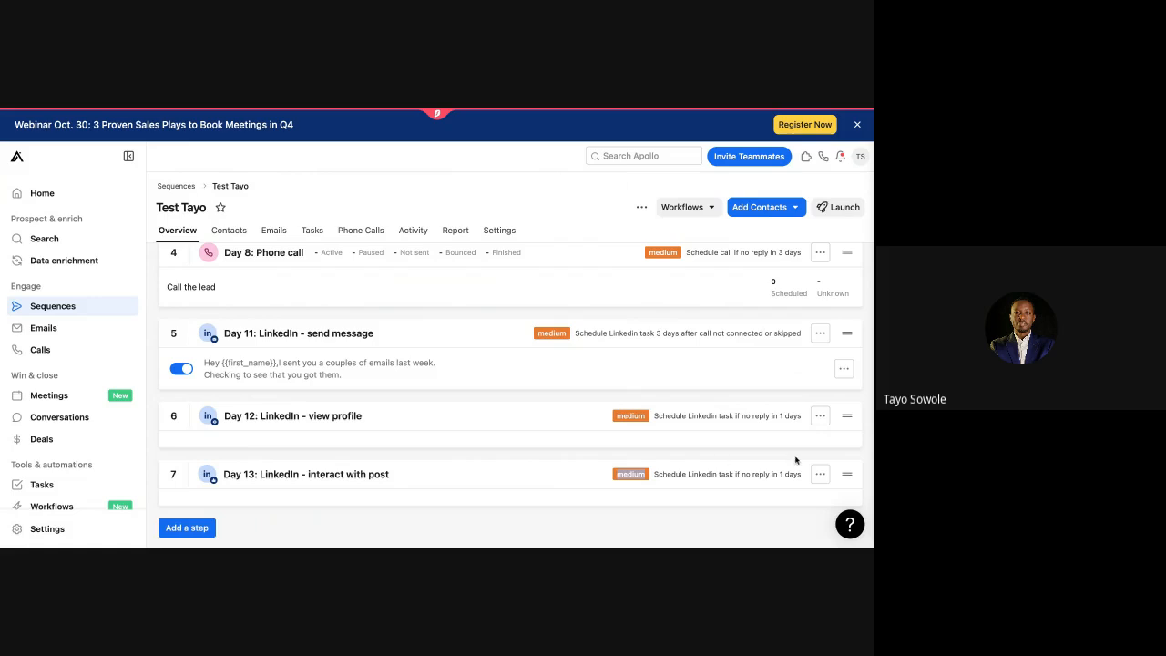
{"action": "left_click_drag", "start_coordinate": [847, 475], "coordinate": [842, 475]}
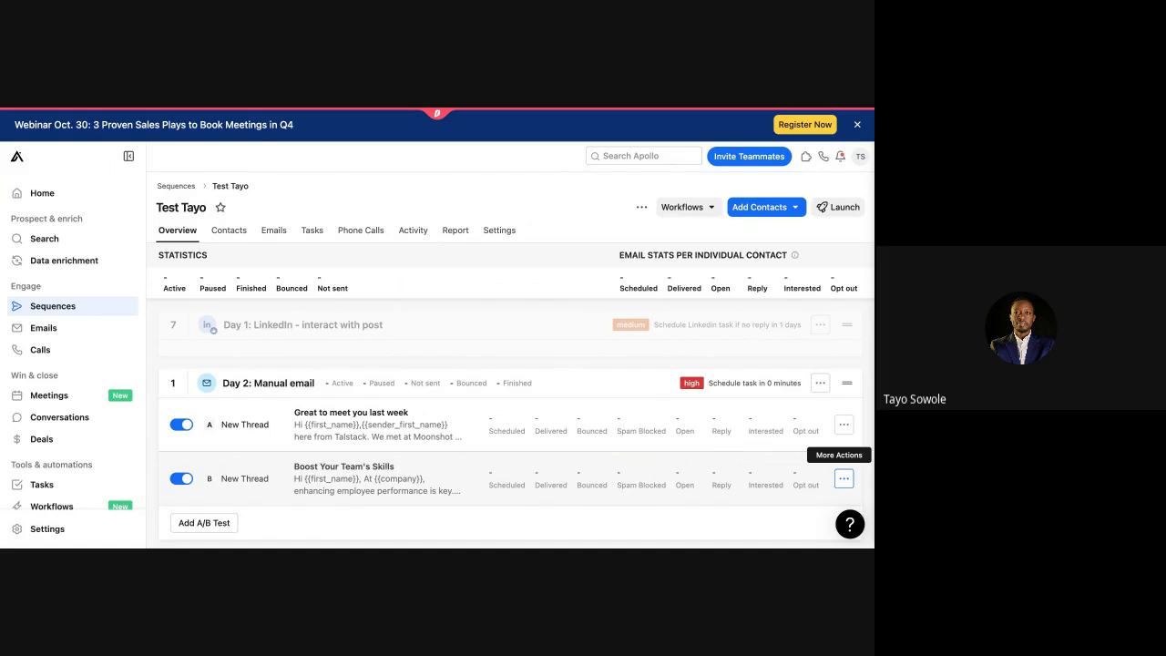
{"action": "scroll", "coordinate": [476, 409], "scroll_direction": "down", "scroll_amount": 5}
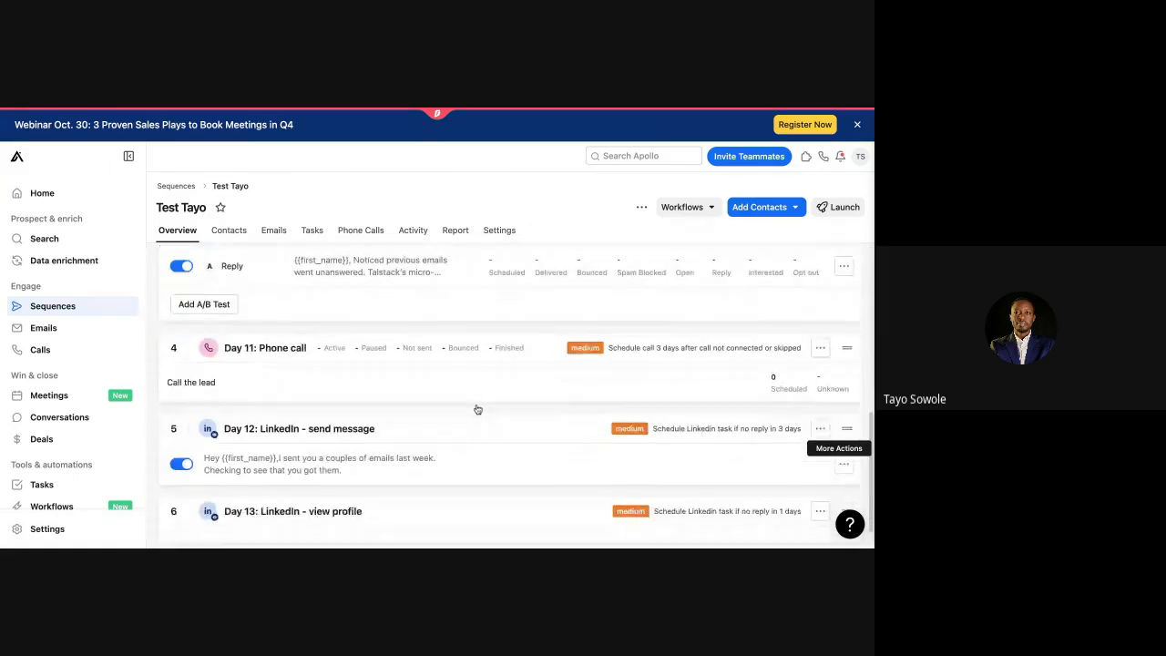
{"action": "scroll", "coordinate": [477, 409], "scroll_direction": "down", "scroll_amount": 1}
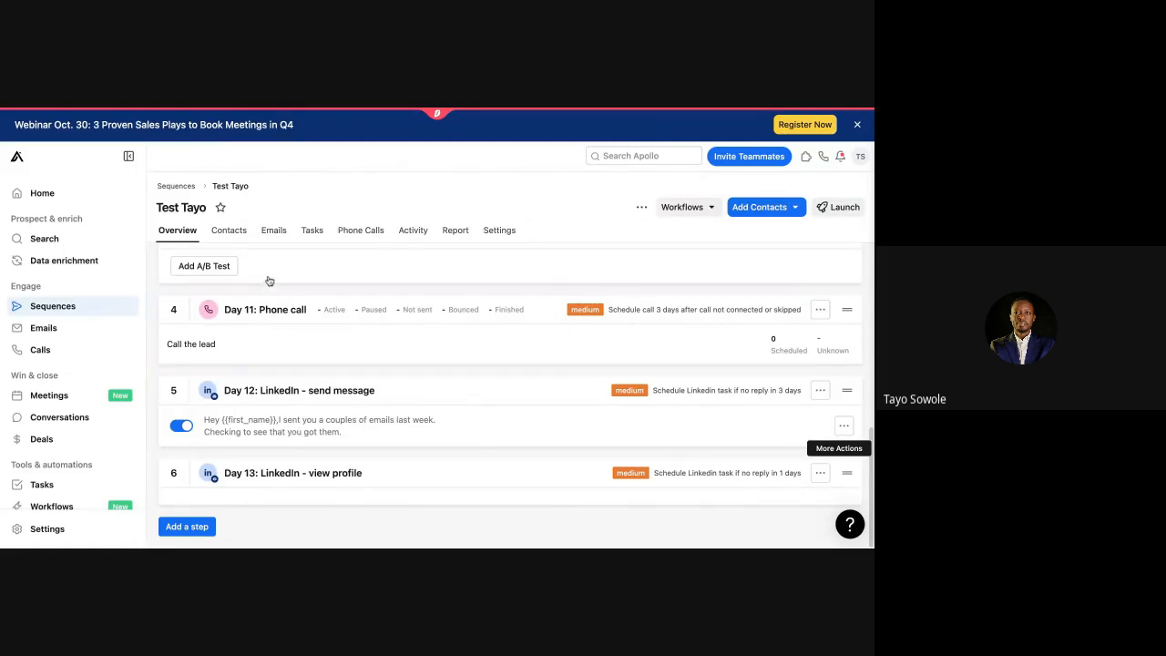
{"action": "left_click", "coordinate": [283, 482]}
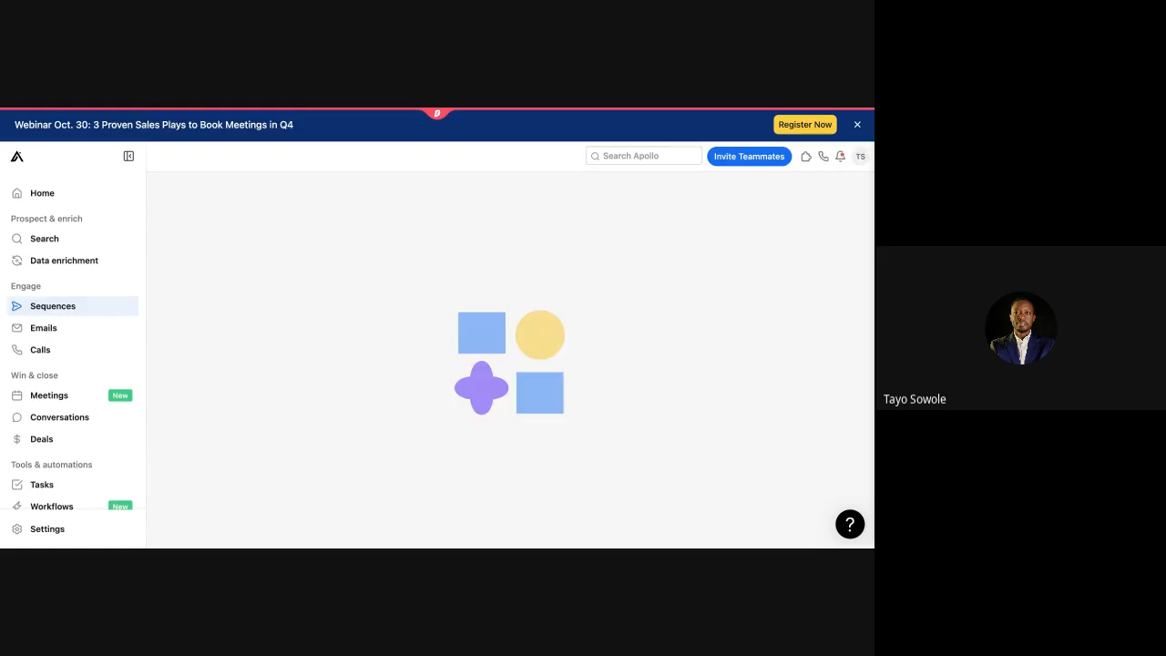
{"action": "scroll", "coordinate": [447, 518], "scroll_direction": "down", "scroll_amount": 8}
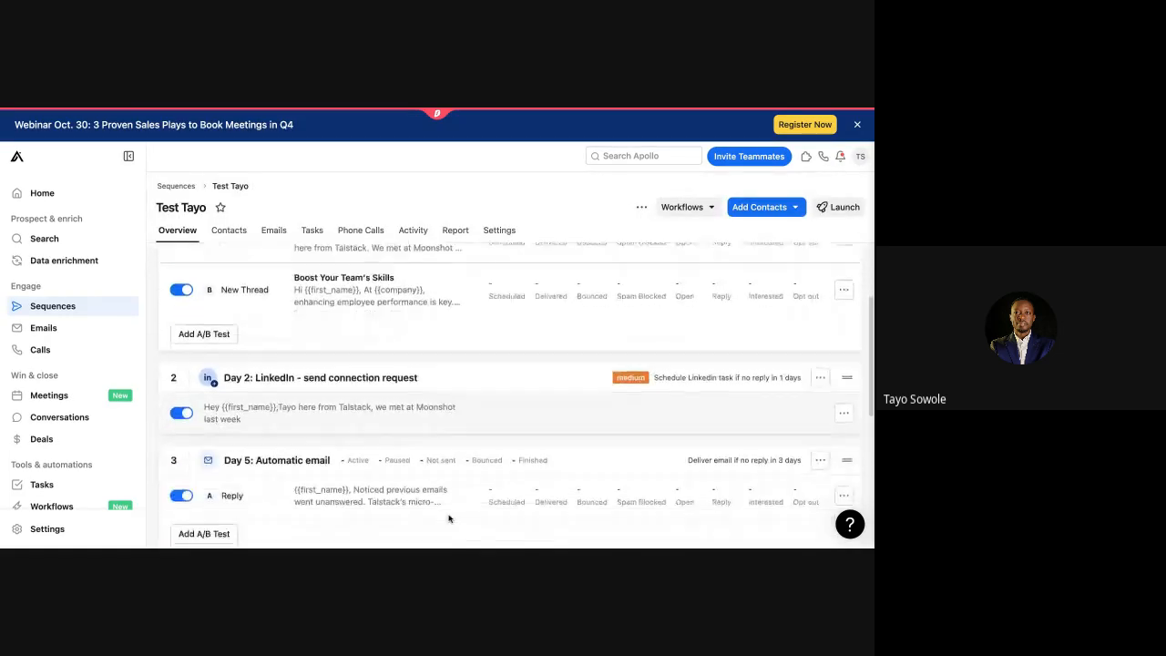
{"action": "scroll", "coordinate": [447, 518], "scroll_direction": "up", "scroll_amount": 6}
{"action": "scroll", "coordinate": [447, 518], "scroll_direction": "up", "scroll_amount": 3}
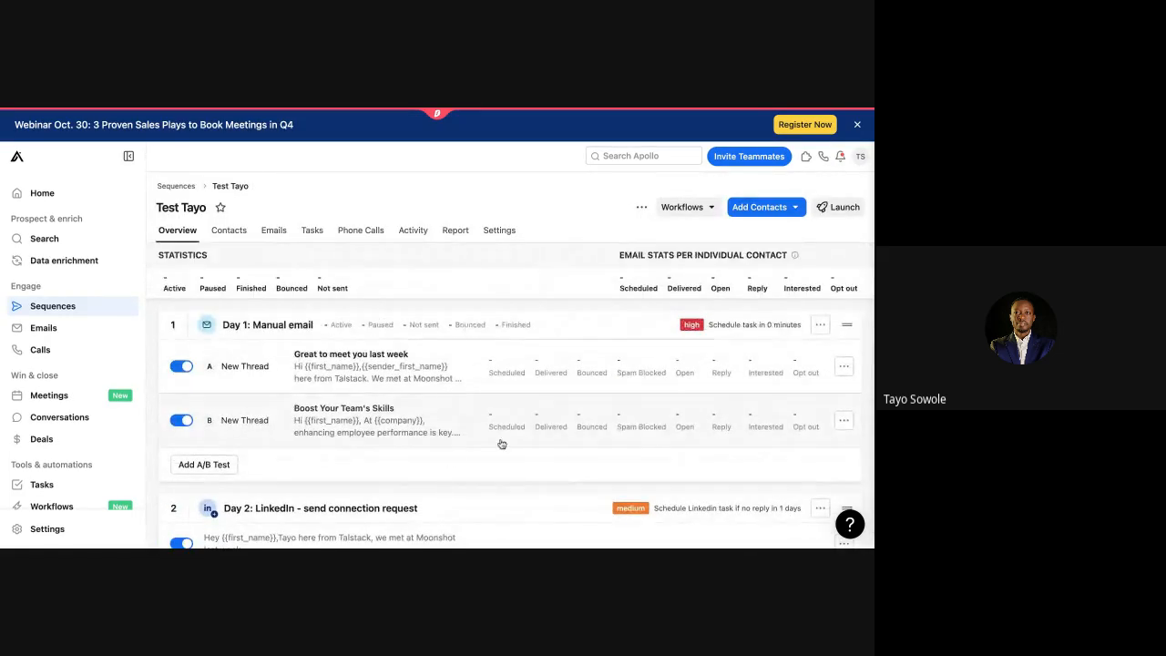
{"action": "scroll", "coordinate": [228, 468], "scroll_direction": "down", "scroll_amount": 10}
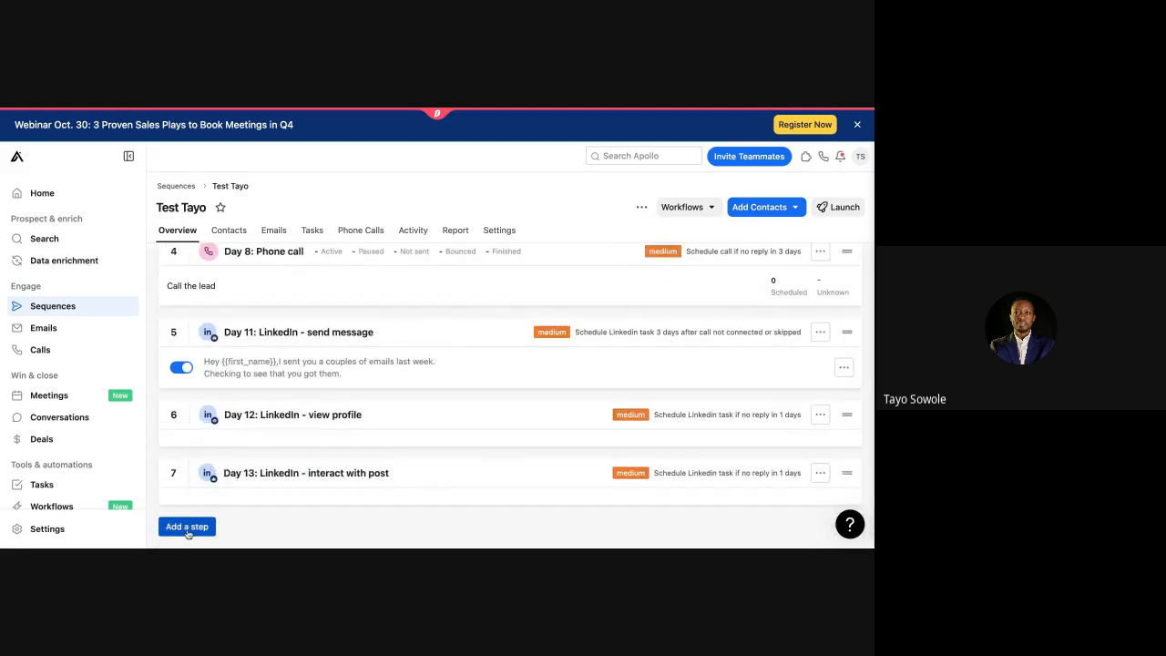
Step: Start adding an action item step, then abandon it
{"action": "left_click", "coordinate": [186, 528]}
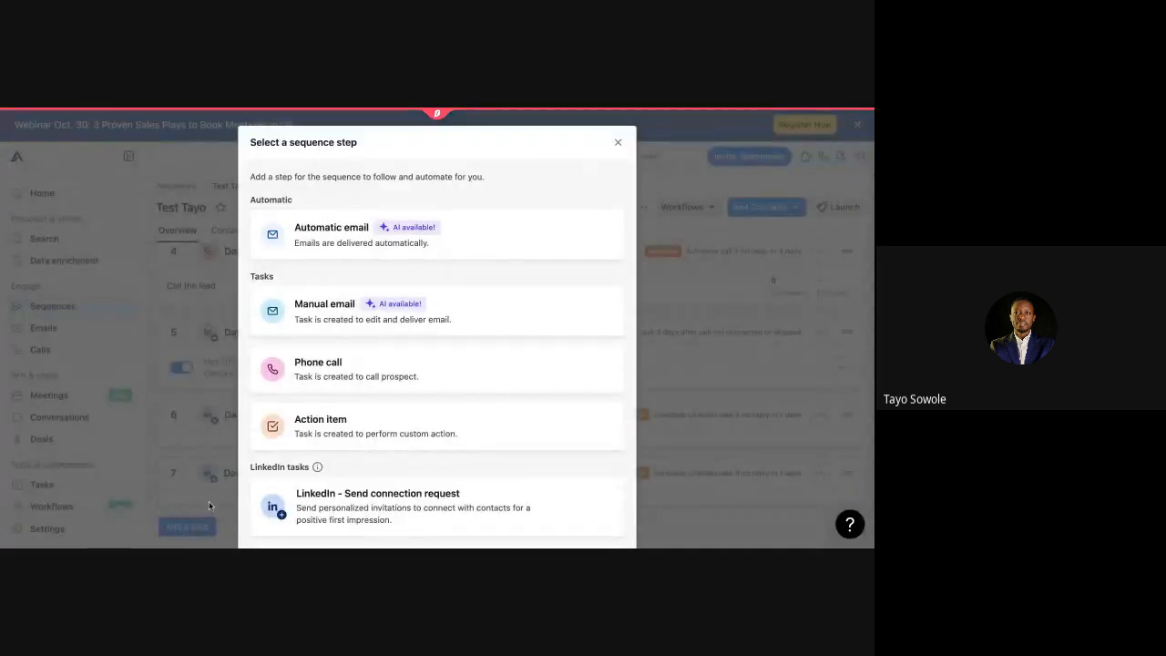
{"action": "left_click", "coordinate": [351, 437]}
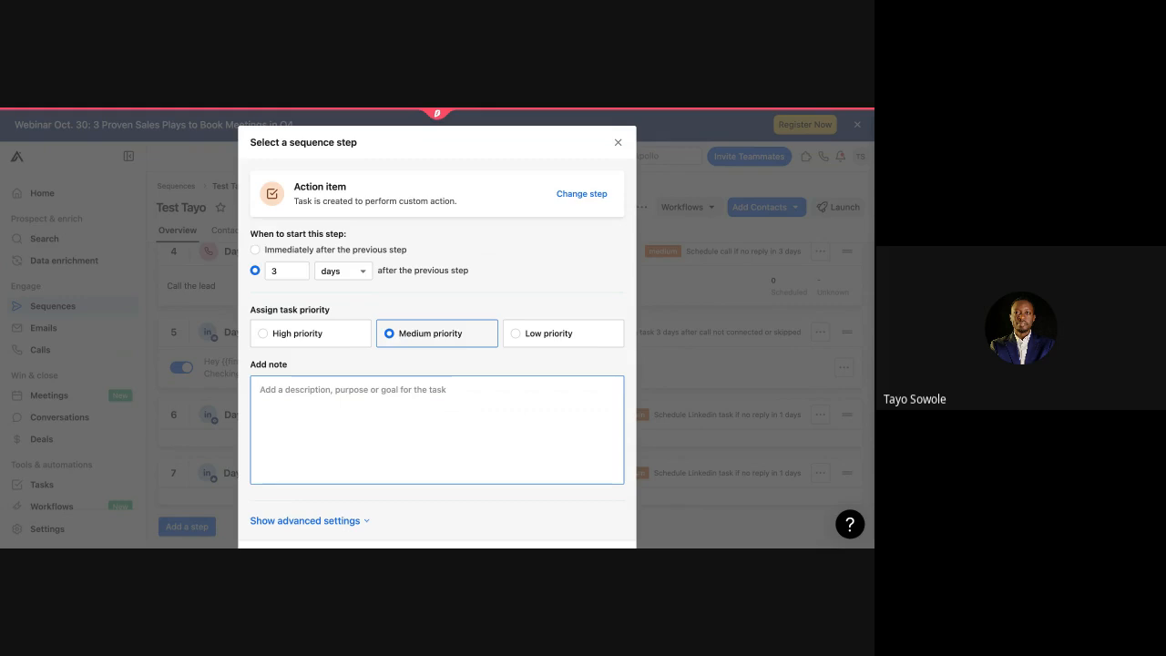
{"action": "left_click", "coordinate": [617, 142]}
{"action": "scroll", "coordinate": [355, 319], "scroll_direction": "up", "scroll_amount": 2}
{"action": "scroll", "coordinate": [343, 340], "scroll_direction": "down", "scroll_amount": 3}
Step: Add a Day 16 automatic email step with its blank template discarded, then view the sequence's contacts
{"action": "left_click", "coordinate": [187, 526]}
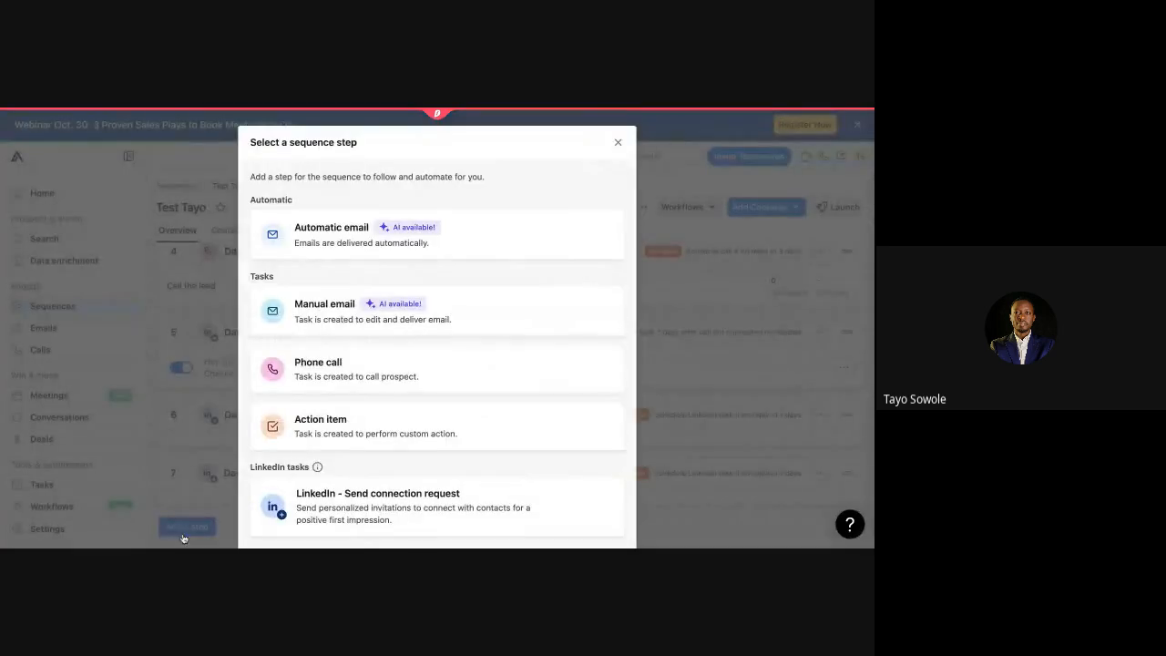
{"action": "left_click", "coordinate": [345, 244]}
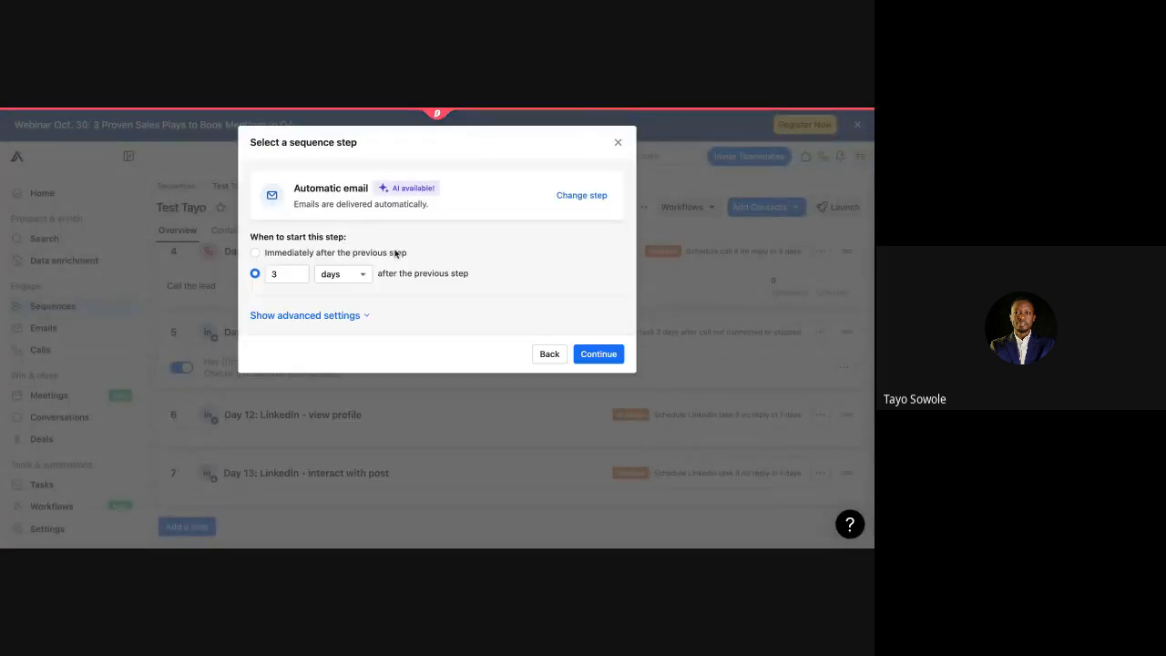
{"action": "left_click", "coordinate": [604, 353]}
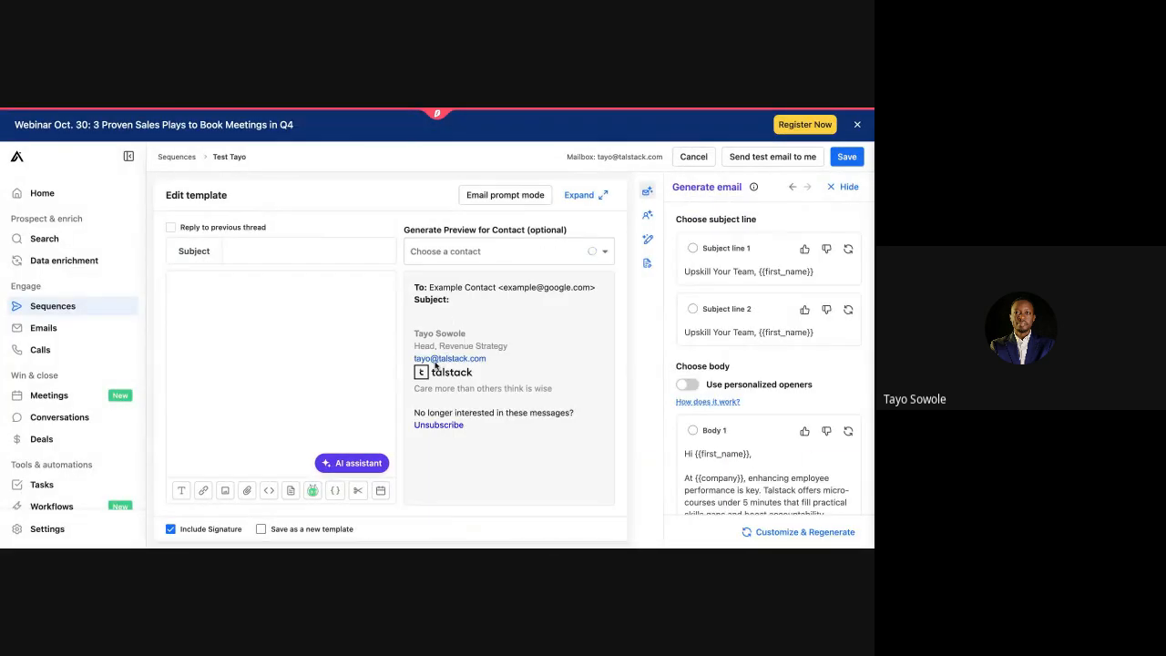
{"action": "left_click", "coordinate": [689, 159]}
{"action": "left_click", "coordinate": [530, 364]}
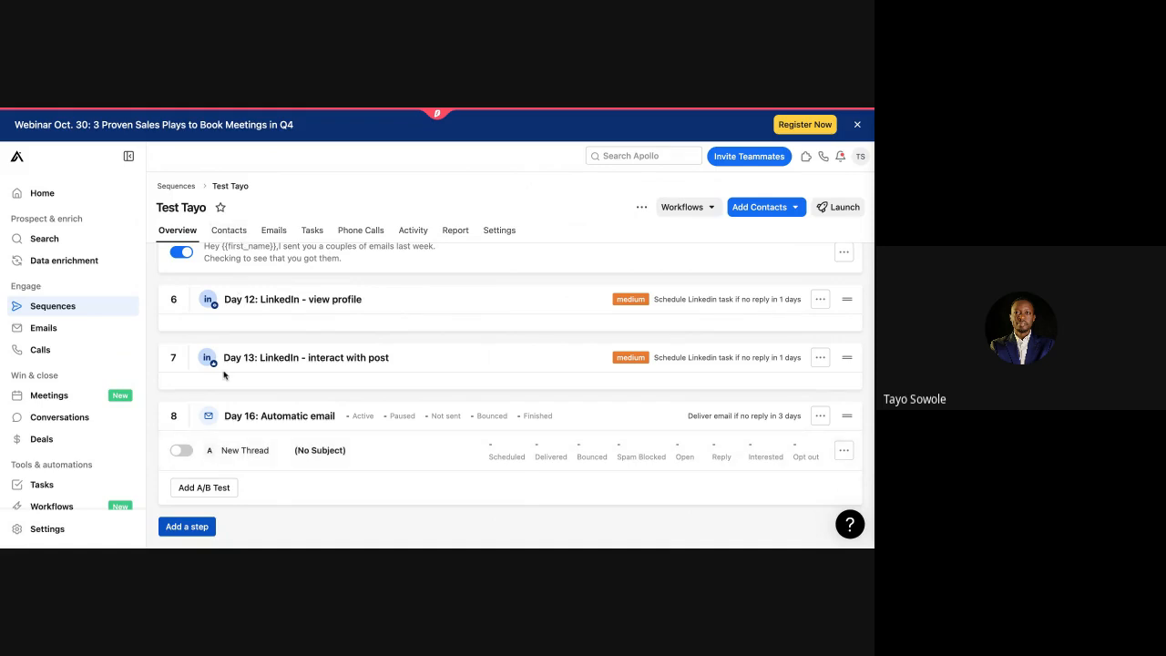
{"action": "scroll", "coordinate": [225, 373], "scroll_direction": "up", "scroll_amount": 10}
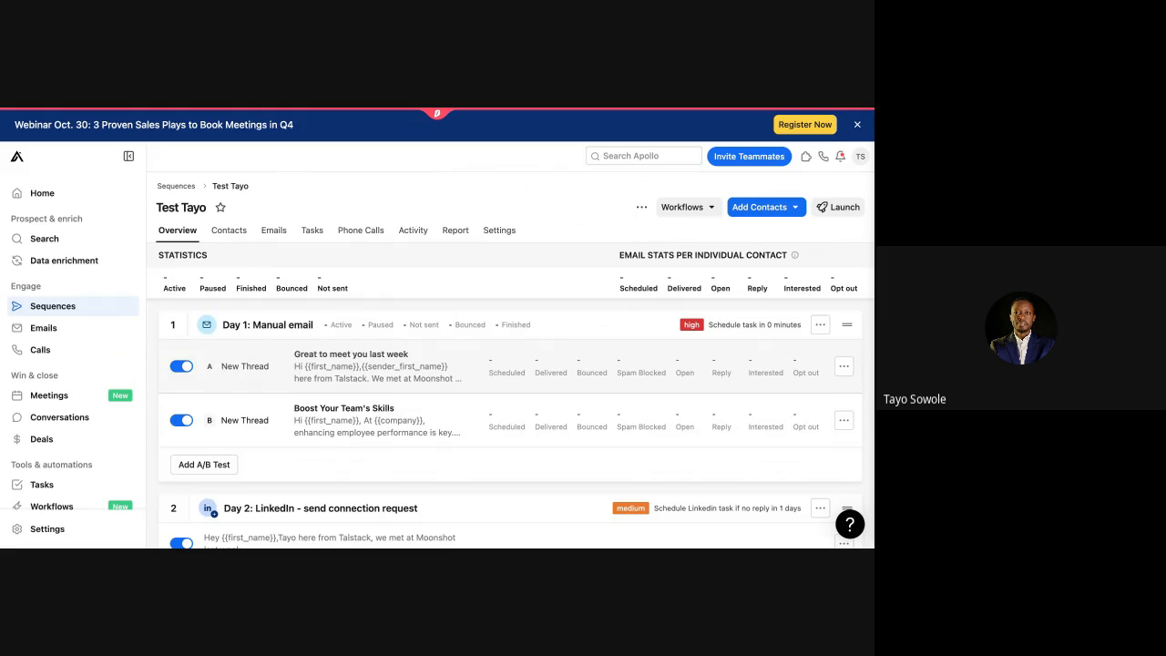
{"action": "left_click", "coordinate": [234, 231]}
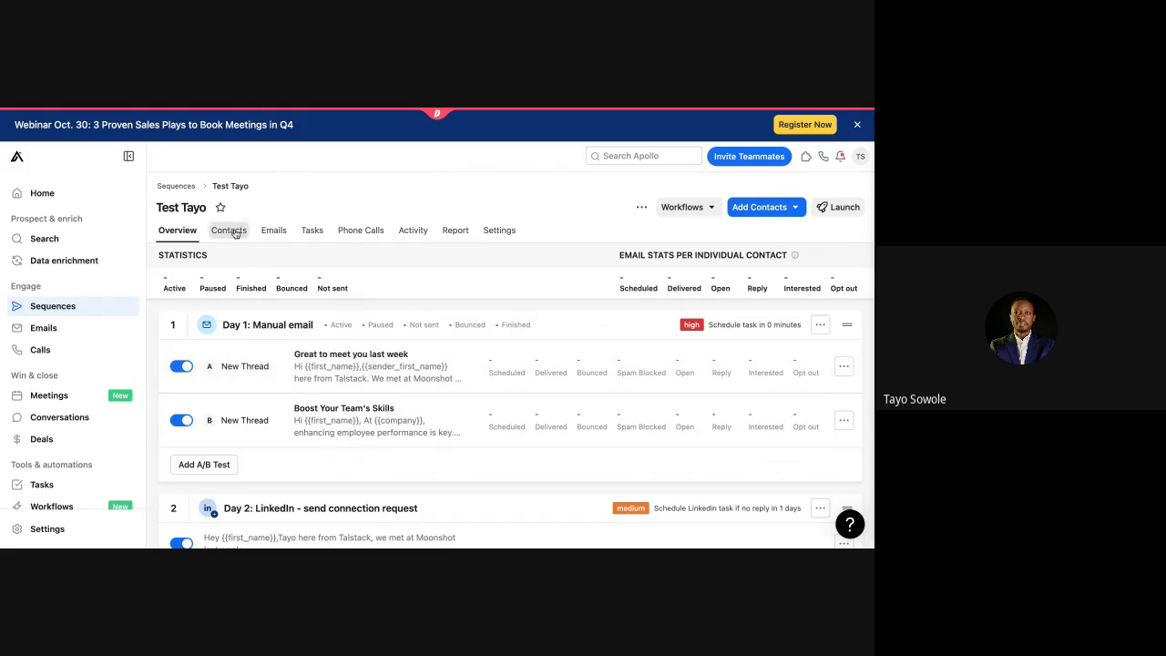
Step: Browse the Overview, Contacts, Emails and Tasks tabs, then show the Add Contacts options
{"action": "left_click", "coordinate": [178, 231]}
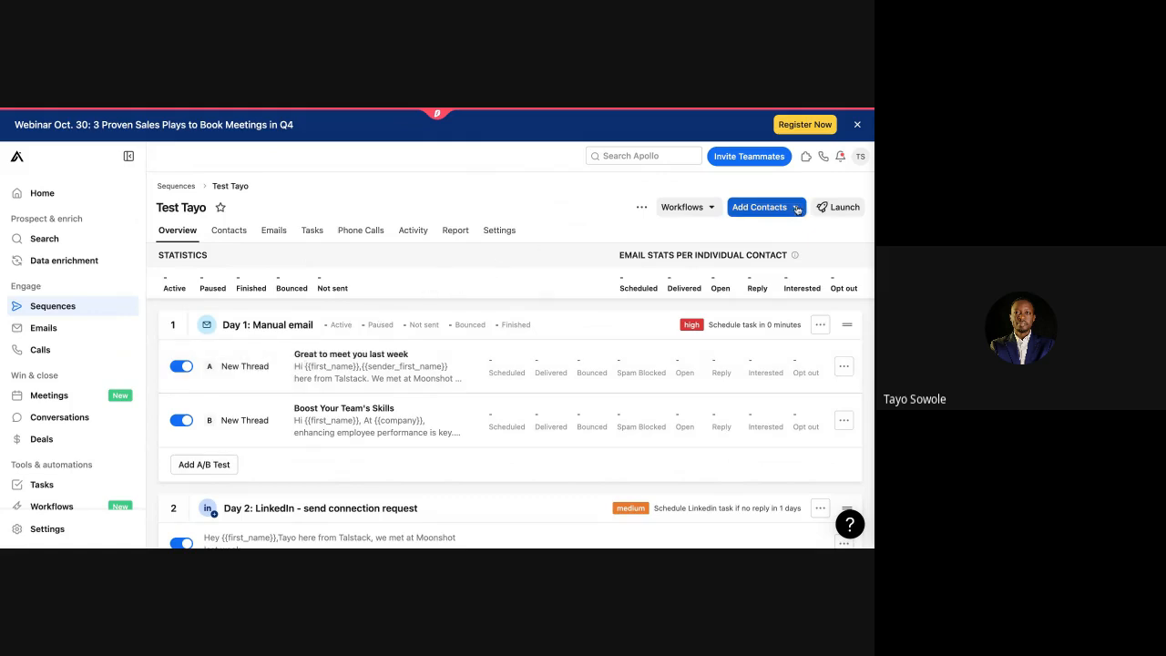
{"action": "left_click", "coordinate": [797, 209]}
{"action": "left_click", "coordinate": [520, 200]}
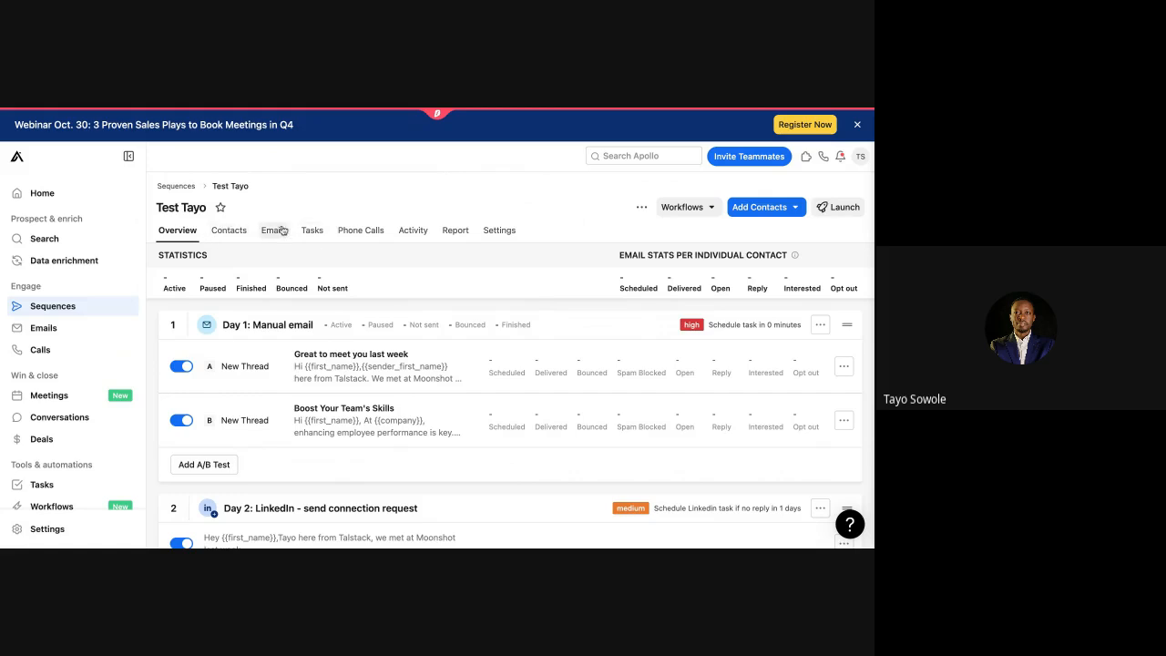
{"action": "left_click", "coordinate": [232, 232]}
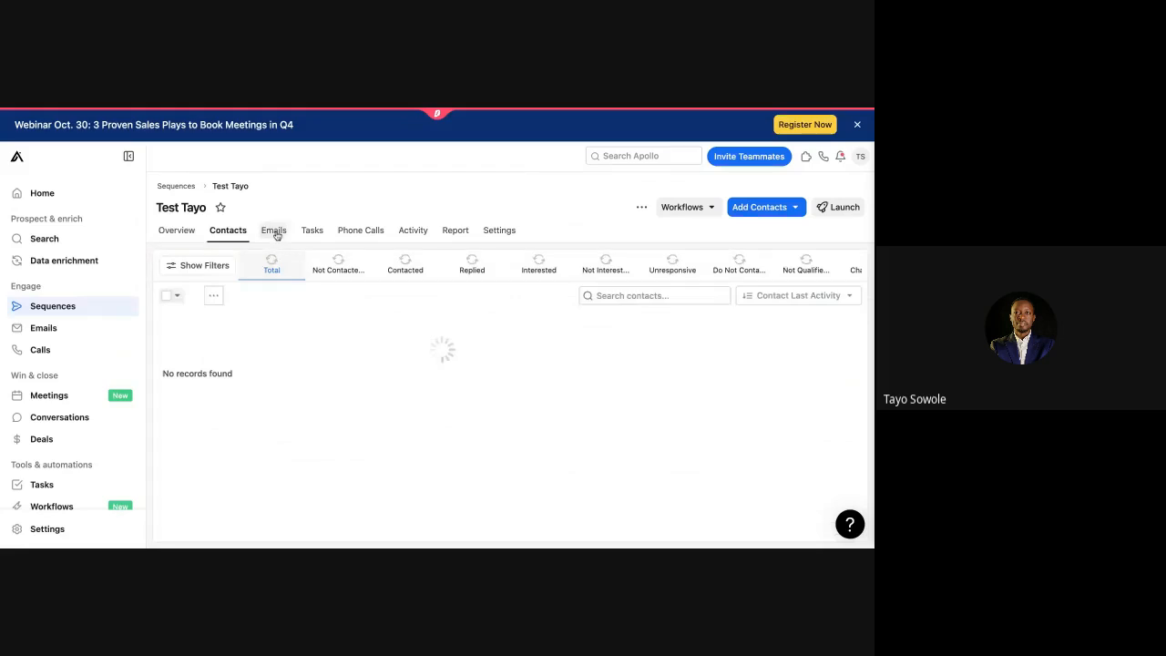
{"action": "left_click", "coordinate": [275, 233]}
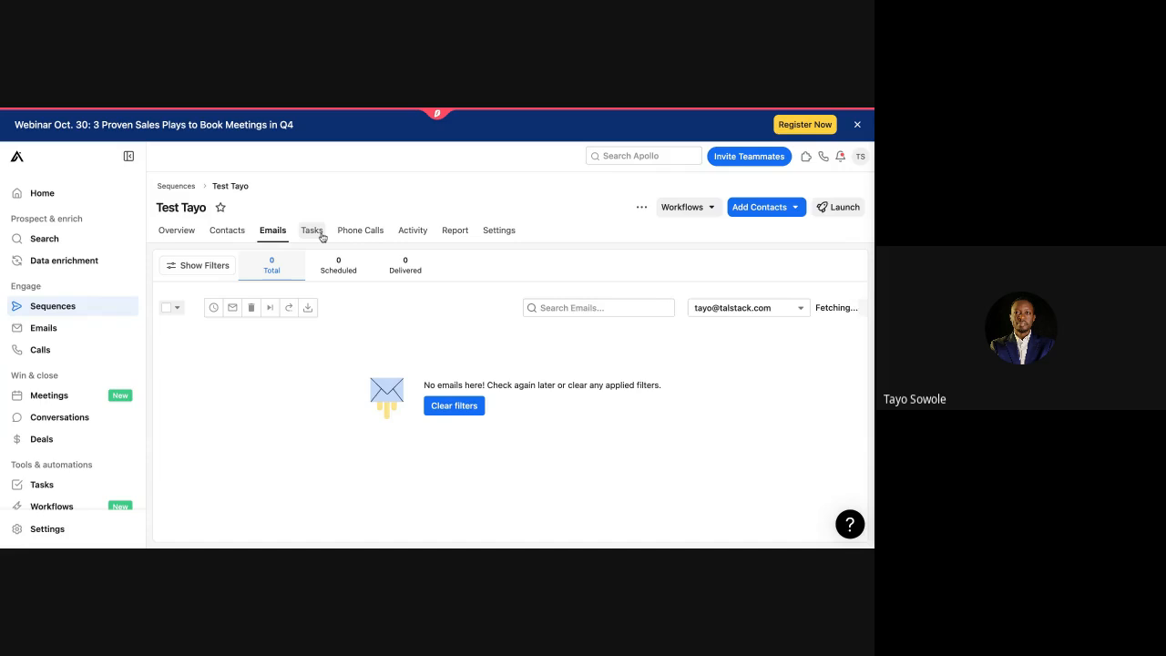
{"action": "left_click", "coordinate": [312, 229]}
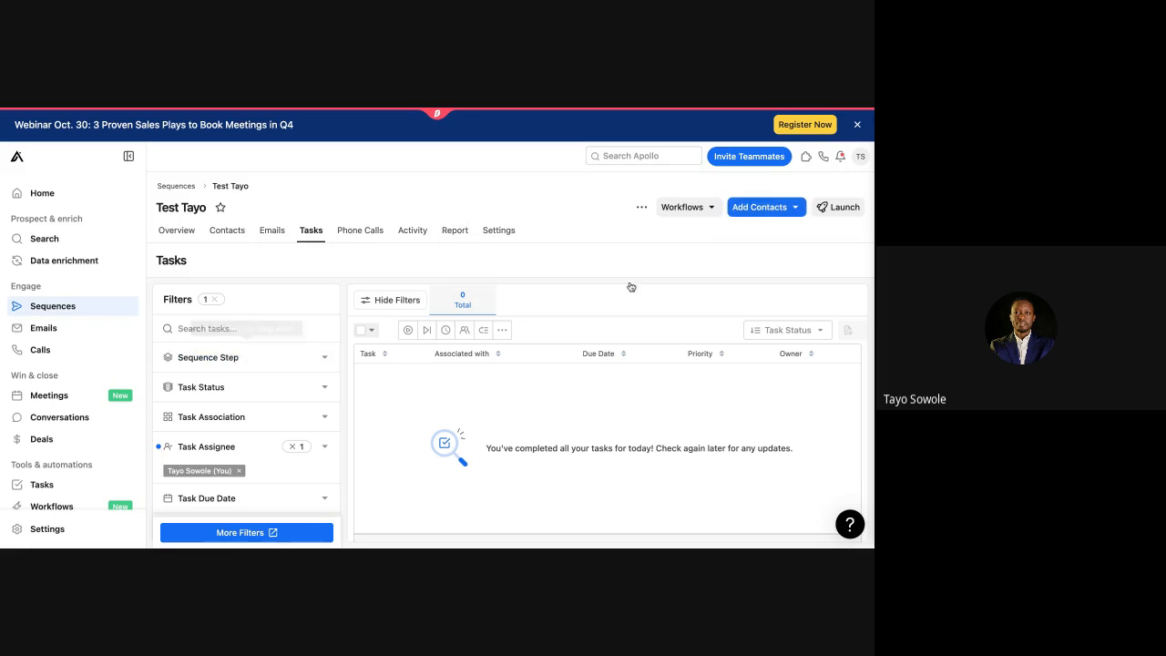
{"action": "left_click", "coordinate": [783, 209]}
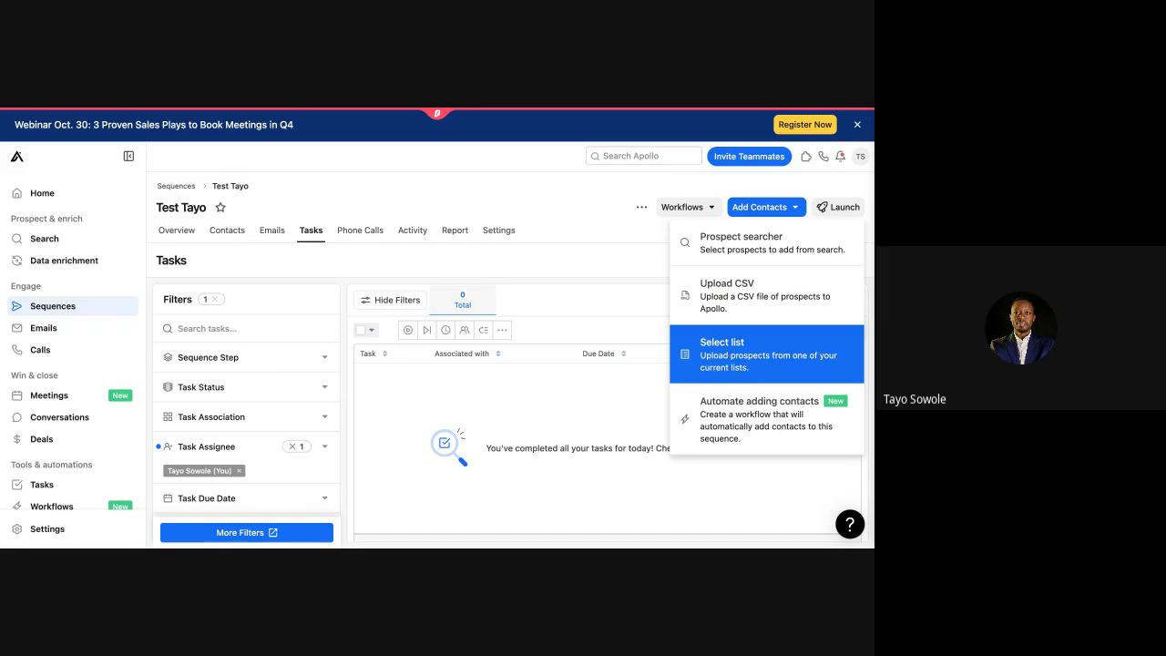
Step: Under My lists, choose the CIPM Speakers list (40 contacts) and enable Rotate mailboxes
{"action": "left_click", "coordinate": [729, 350]}
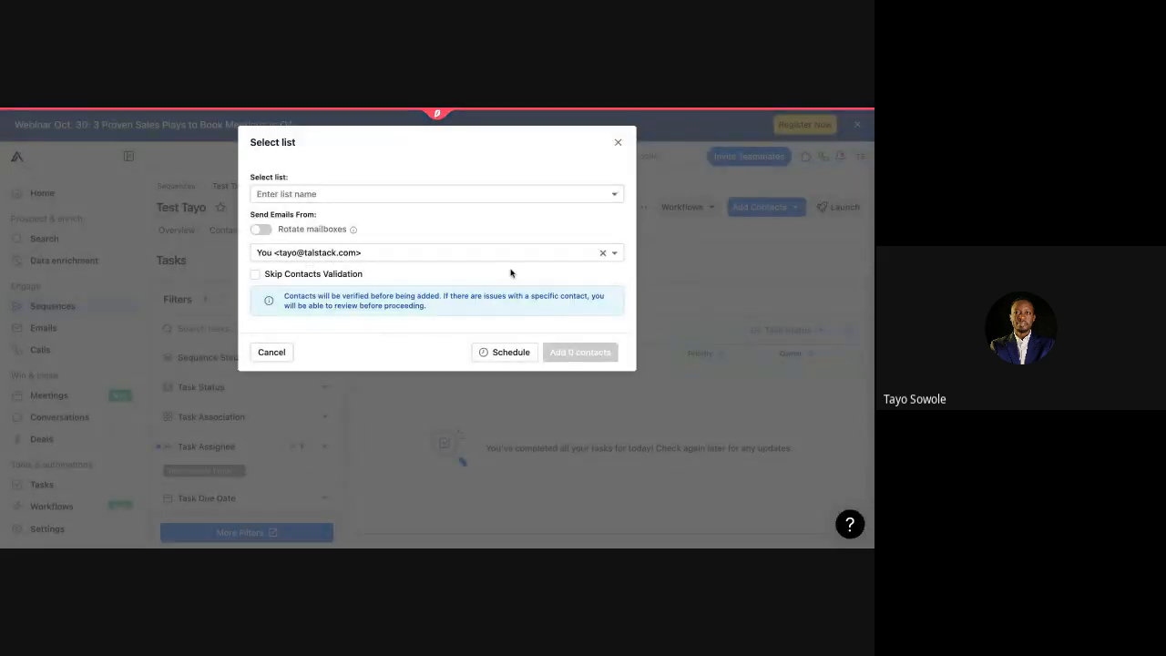
{"action": "left_click", "coordinate": [487, 194]}
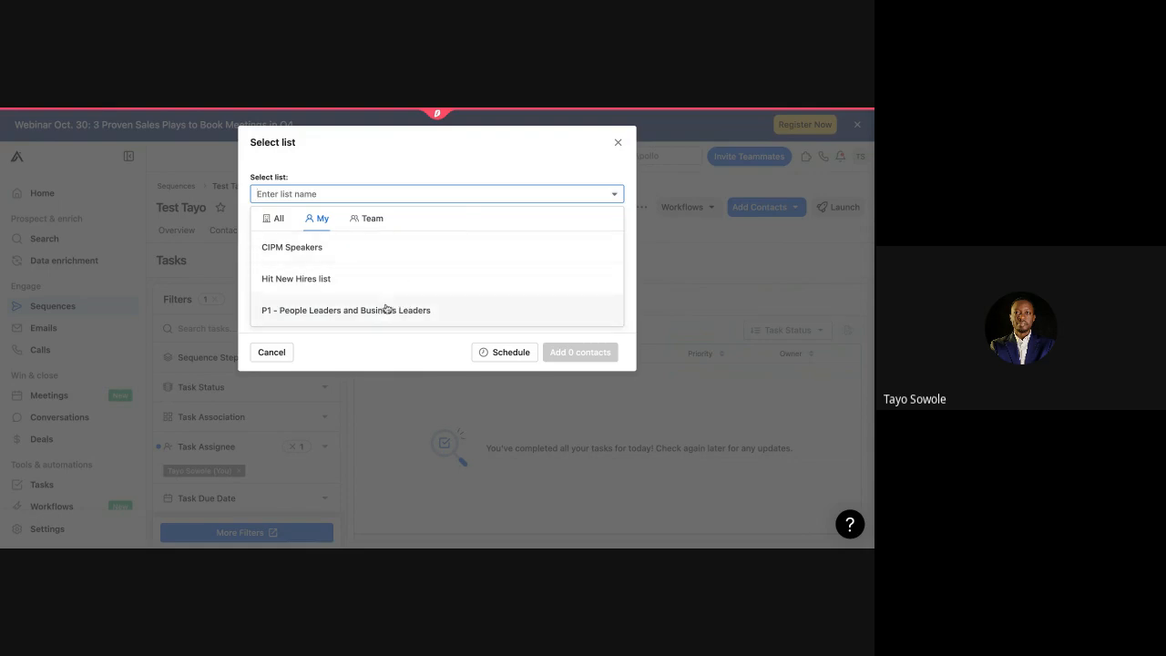
{"action": "left_click", "coordinate": [371, 222]}
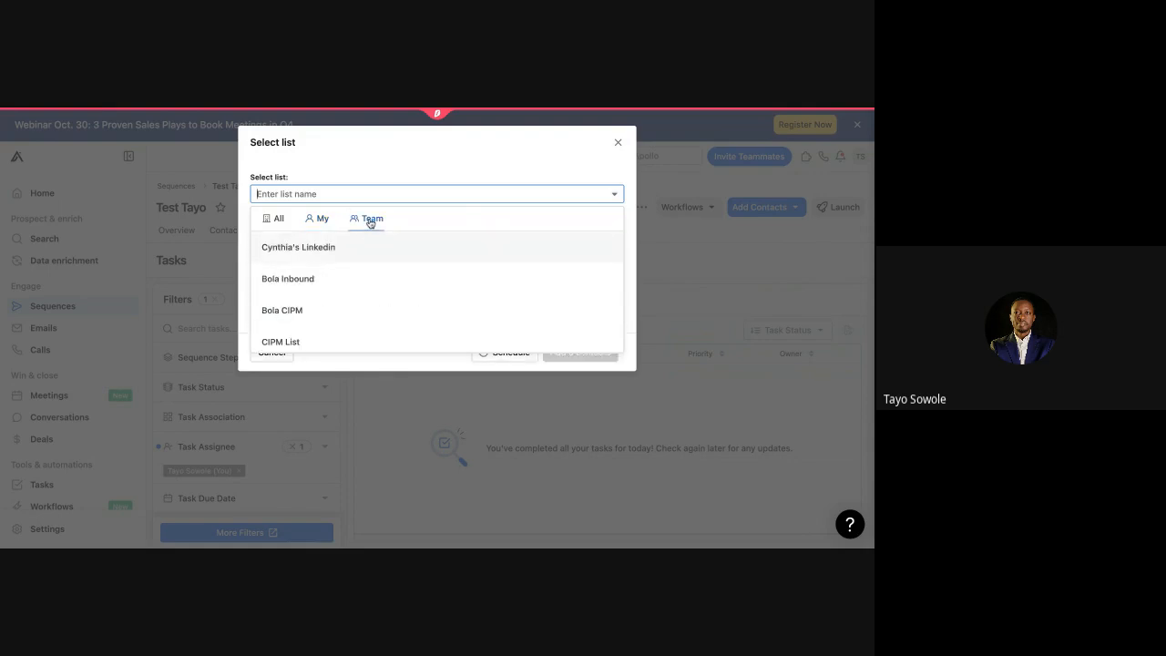
{"action": "scroll", "coordinate": [352, 286], "scroll_direction": "down", "scroll_amount": 5}
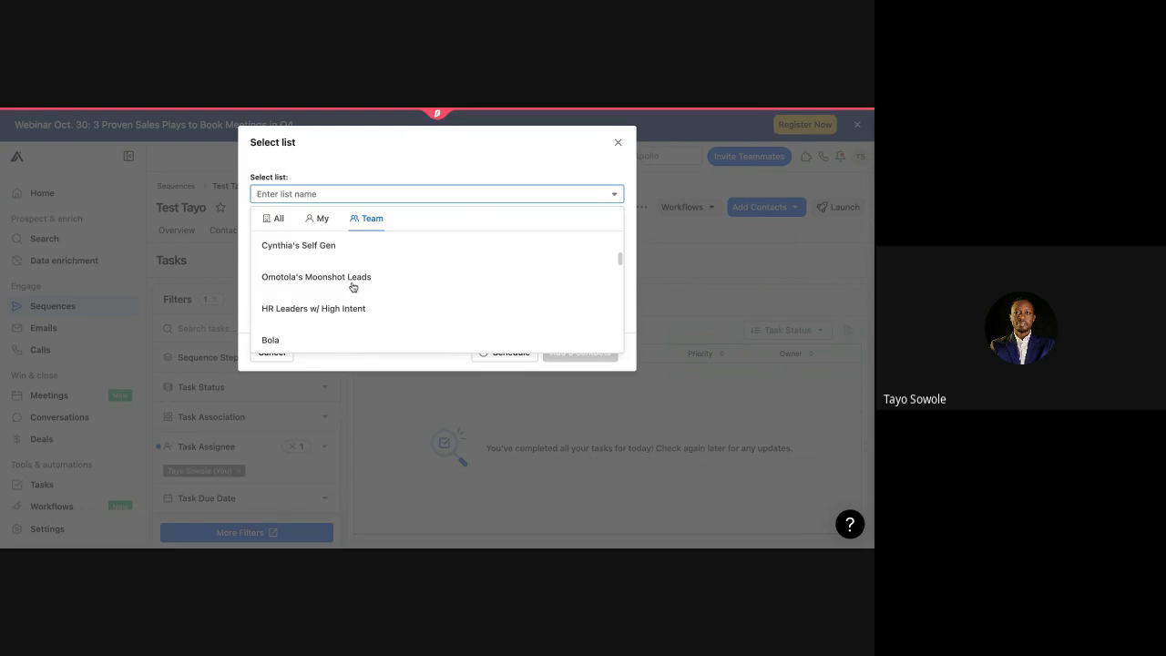
{"action": "scroll", "coordinate": [352, 286], "scroll_direction": "down", "scroll_amount": 10}
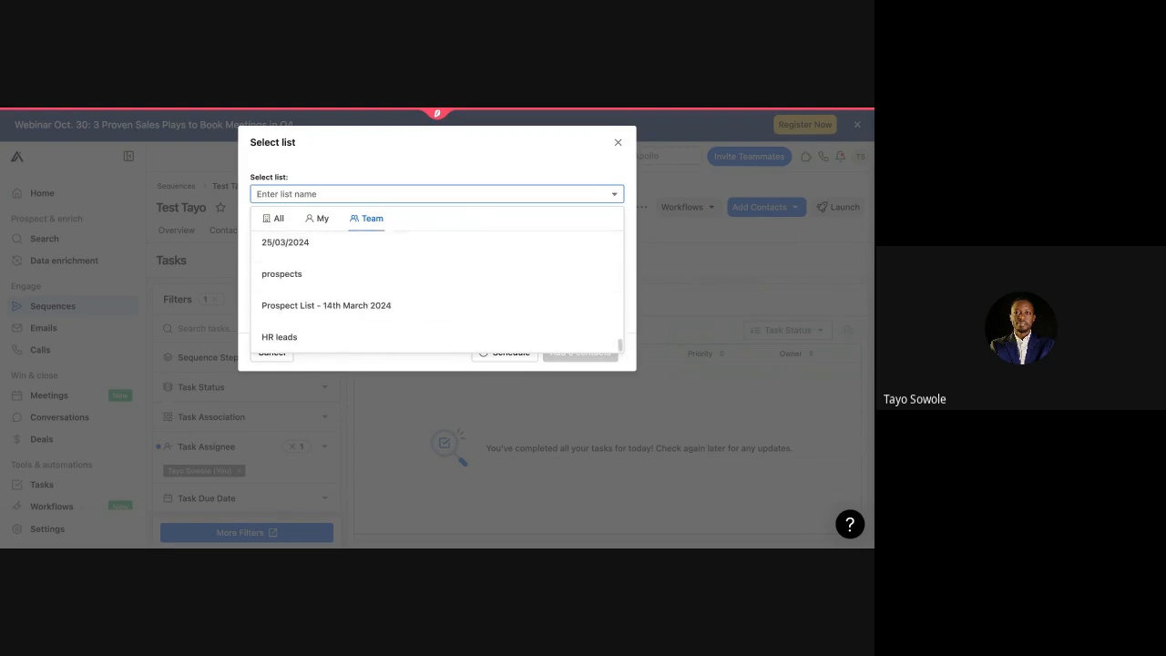
{"action": "scroll", "coordinate": [352, 283], "scroll_direction": "up", "scroll_amount": 15}
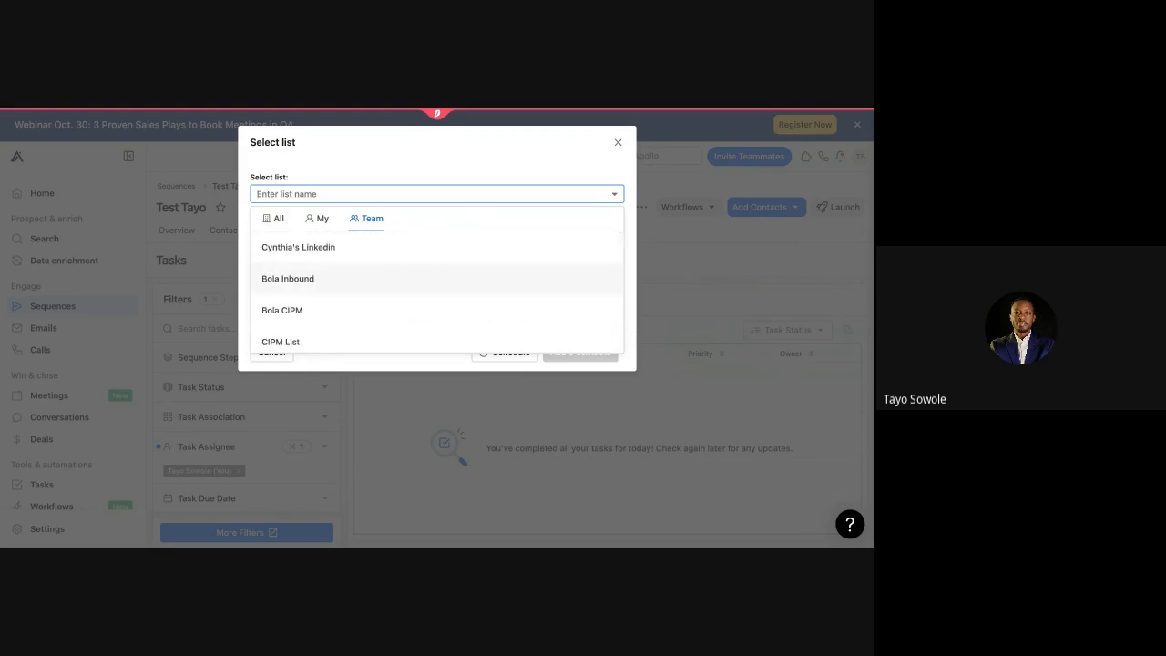
{"action": "left_click", "coordinate": [318, 220]}
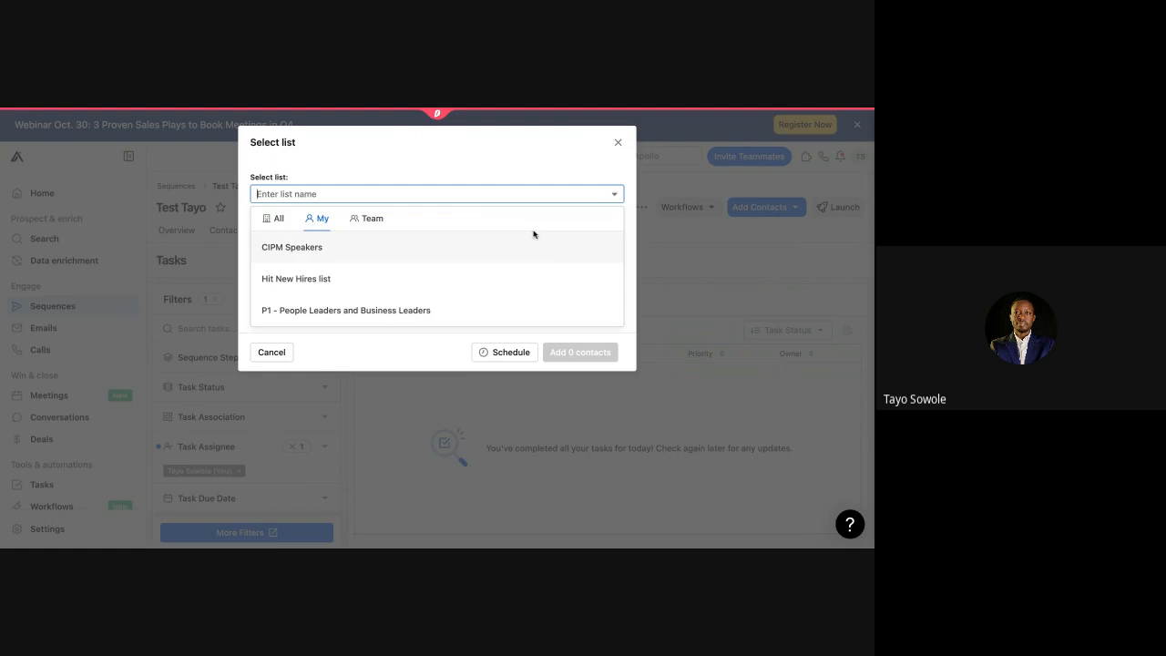
{"action": "left_click", "coordinate": [464, 250]}
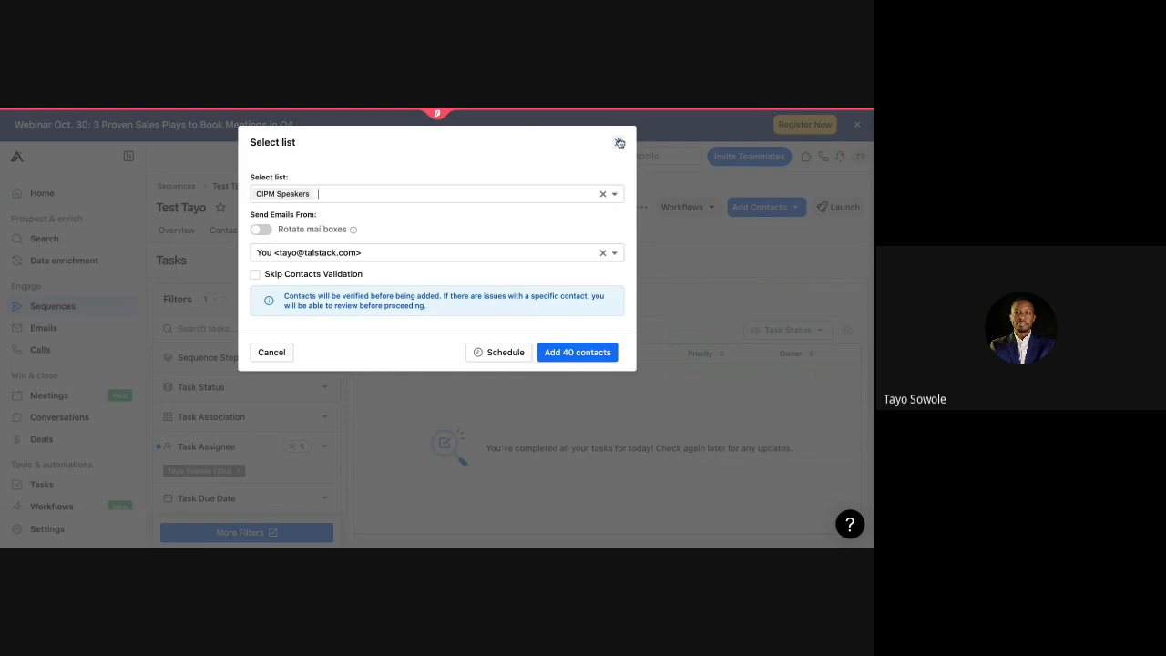
{"action": "left_click", "coordinate": [258, 231]}
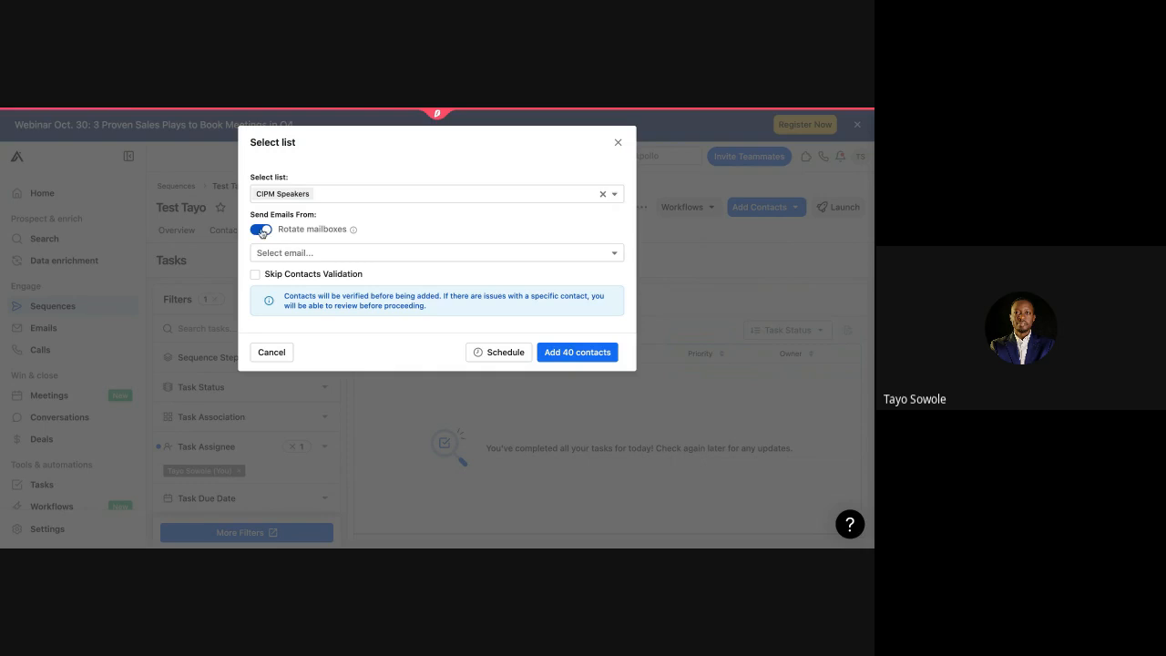
Step: Review the sending mailboxes, switch Rotate mailboxes off, and close the Select list dialog unsaved
{"action": "left_click", "coordinate": [262, 252]}
{"action": "scroll", "coordinate": [289, 318], "scroll_direction": "down", "scroll_amount": 1}
{"action": "scroll", "coordinate": [288, 318], "scroll_direction": "up", "scroll_amount": 1}
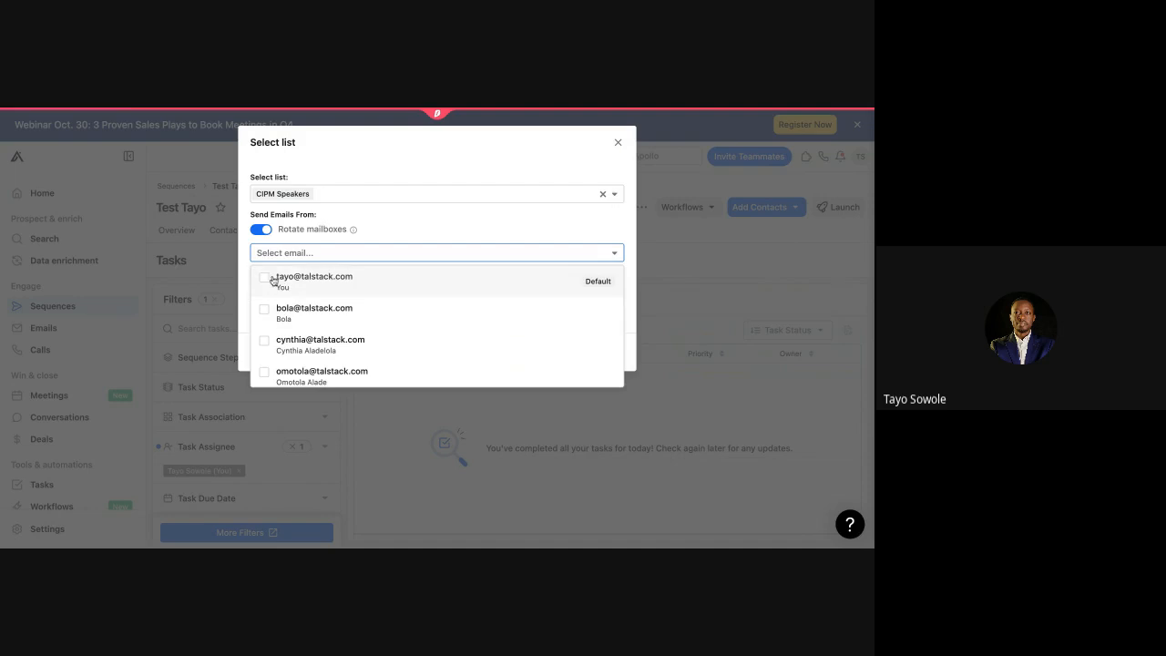
{"action": "left_click", "coordinate": [261, 231]}
{"action": "left_click", "coordinate": [260, 230]}
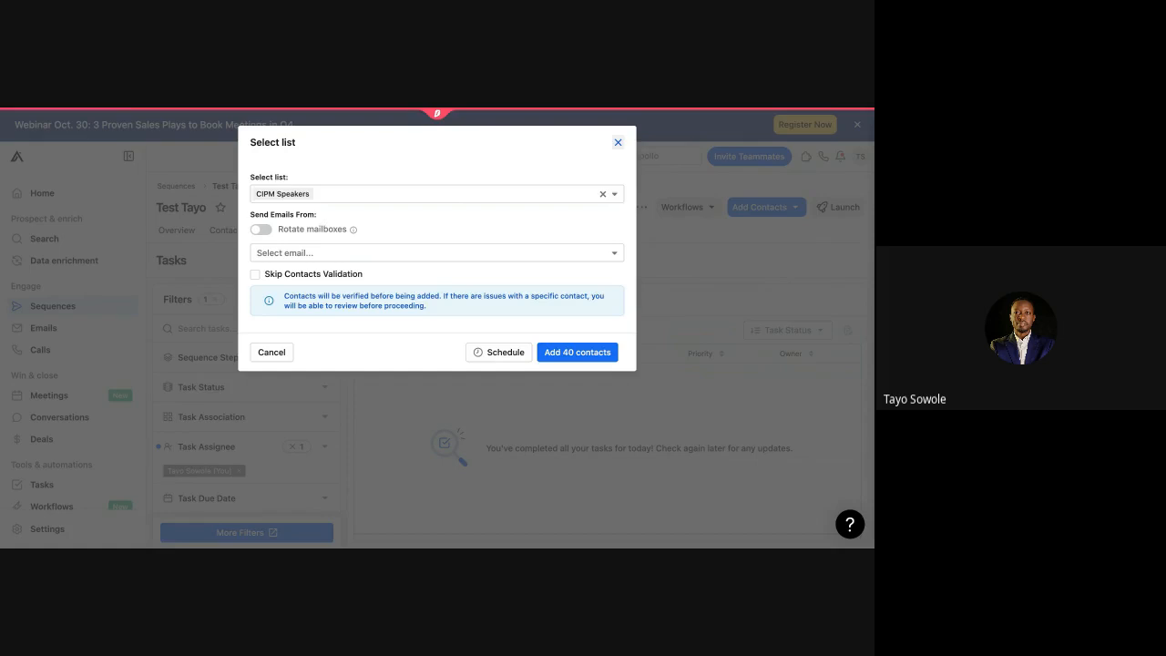
{"action": "left_click", "coordinate": [618, 142]}
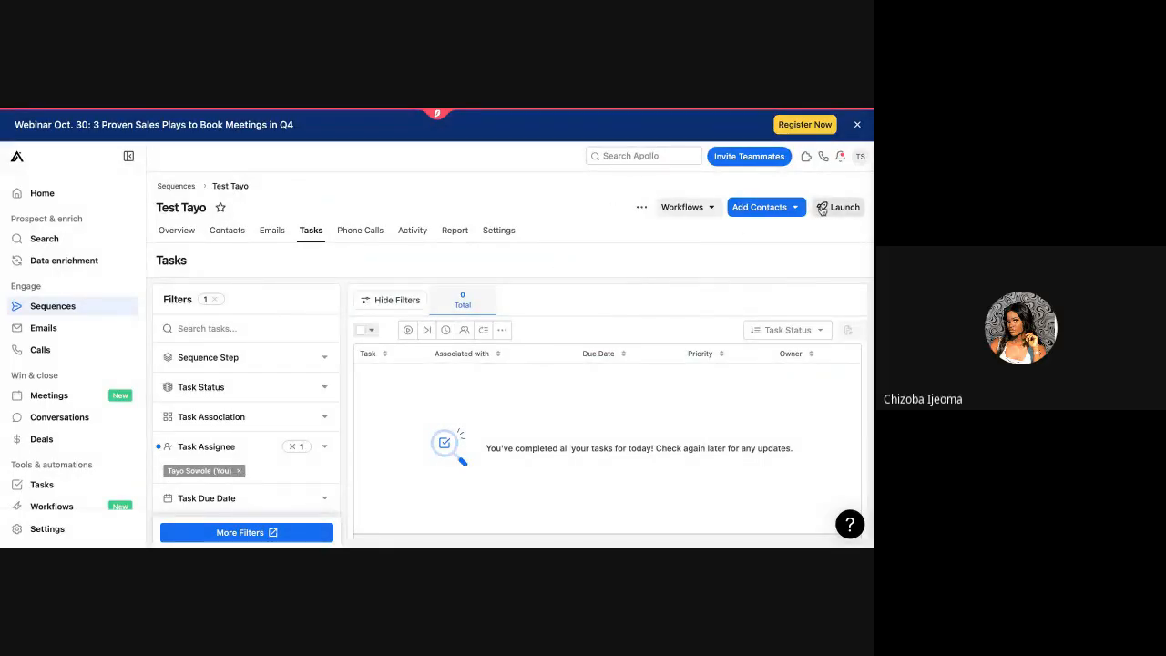
Step: Use Add Contacts > Prospect searcher to search people by the prospect's full name
{"action": "left_click", "coordinate": [758, 209]}
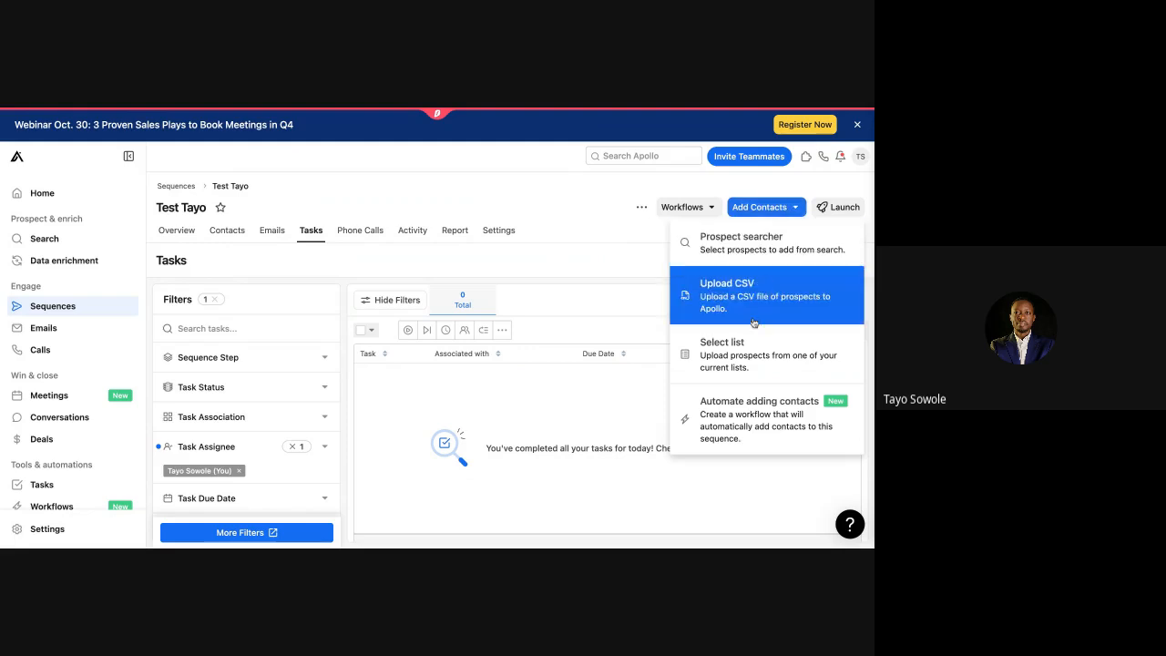
{"action": "left_click", "coordinate": [747, 244]}
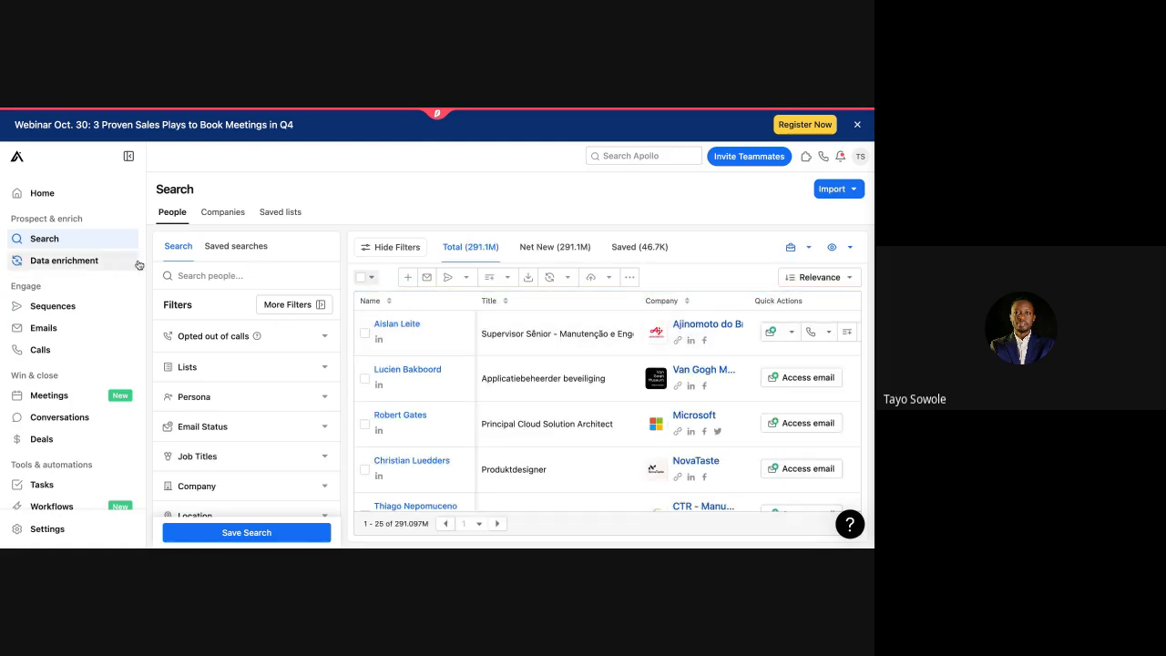
{"action": "left_click", "coordinate": [197, 275]}
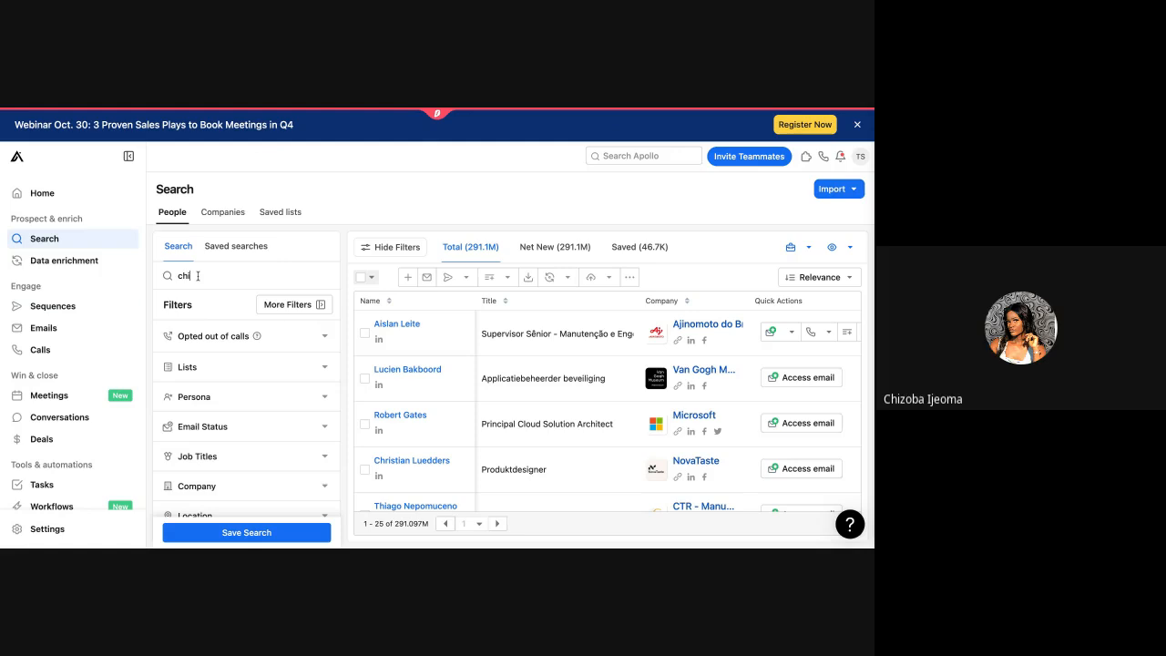
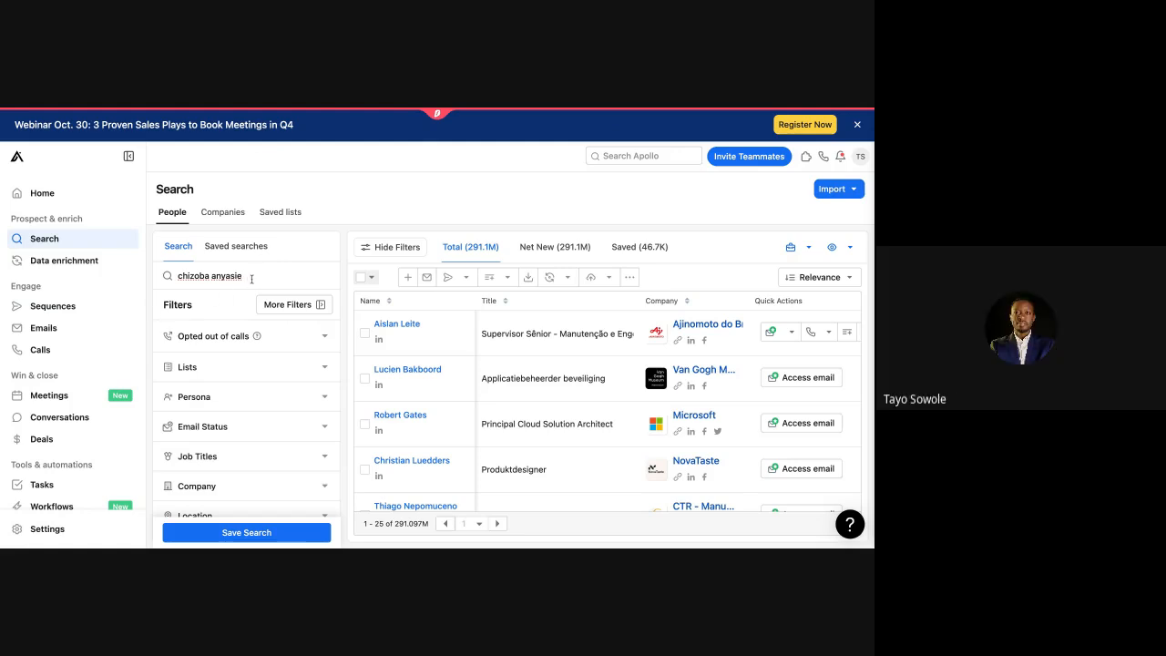
{"action": "key", "text": "Return"}
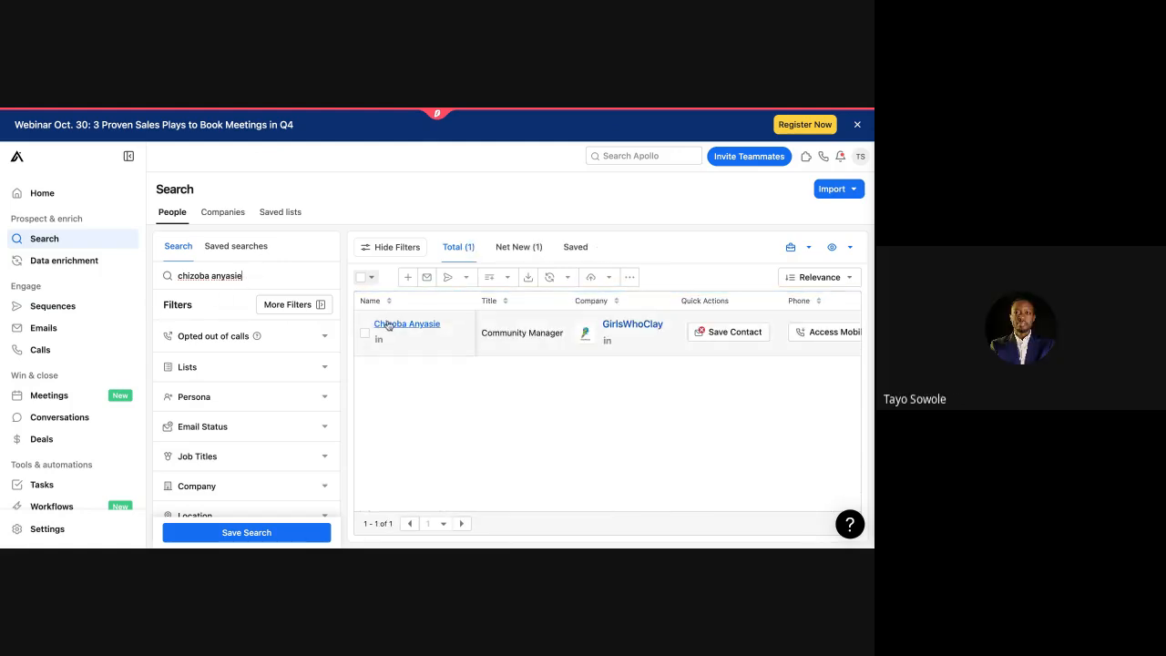
Step: Save the GirlsWhoClay Community Manager as a contact and reveal their email options
{"action": "scroll", "coordinate": [765, 350], "scroll_direction": "right", "scroll_amount": 5}
{"action": "scroll", "coordinate": [765, 350], "scroll_direction": "right", "scroll_amount": 2}
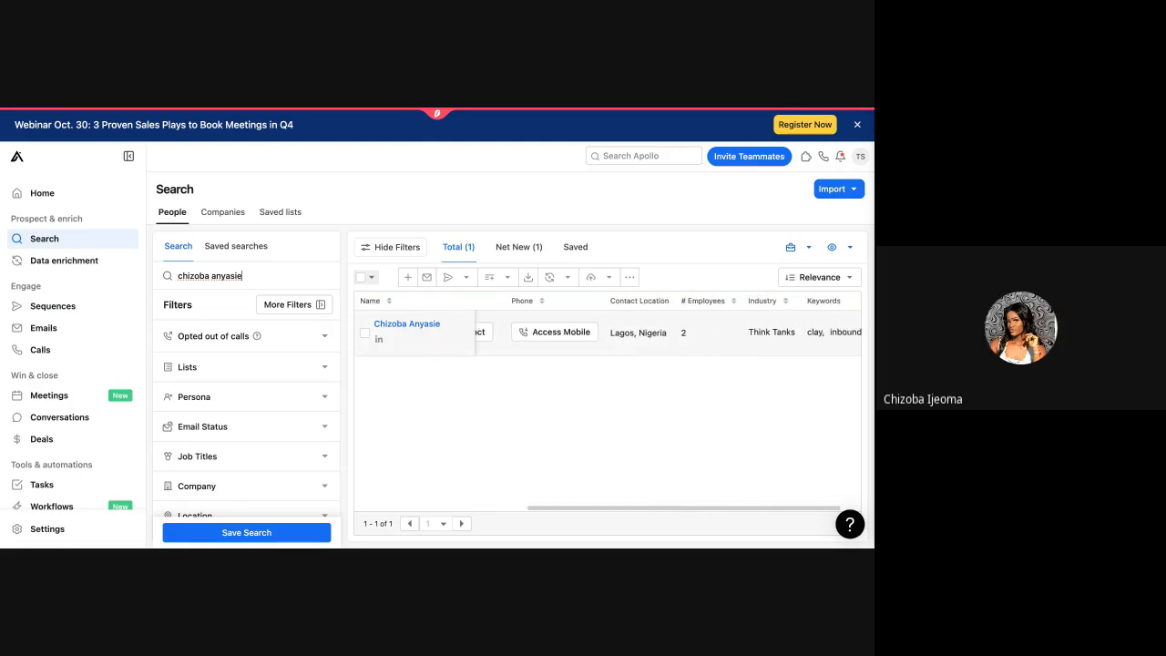
{"action": "scroll", "coordinate": [763, 348], "scroll_direction": "left", "scroll_amount": 5}
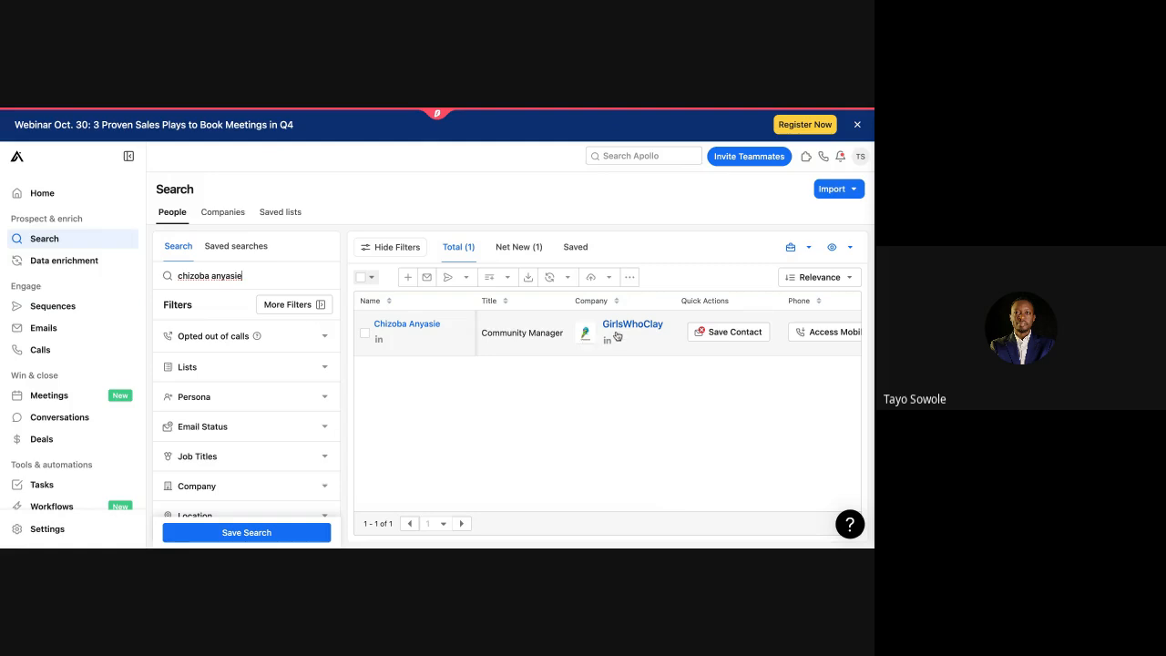
{"action": "left_click", "coordinate": [702, 332]}
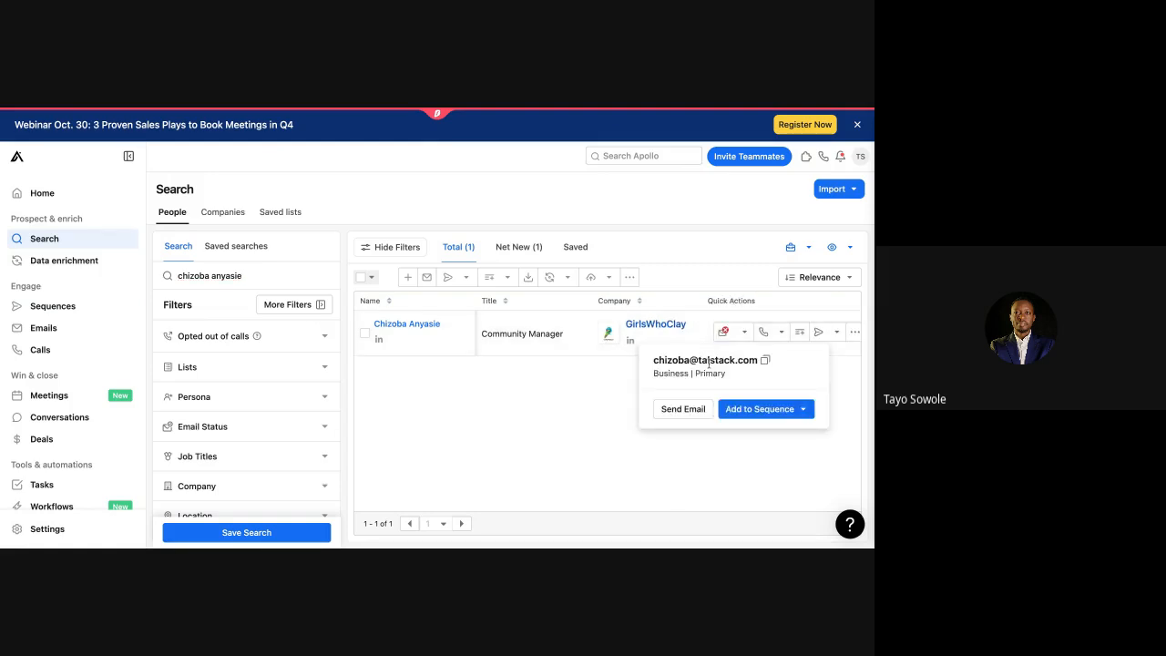
{"action": "left_click", "coordinate": [793, 412]}
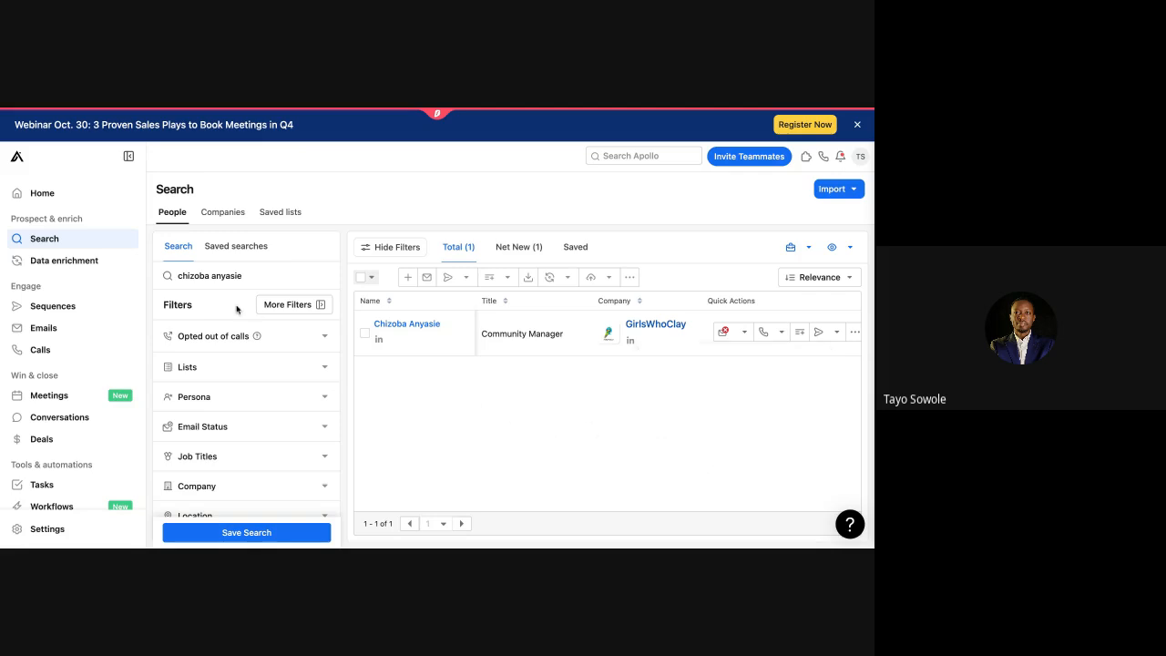
Step: Replace the search with another prospect's full name to find the Talstack revenue strategy head
{"action": "triple_click", "coordinate": [235, 272]}
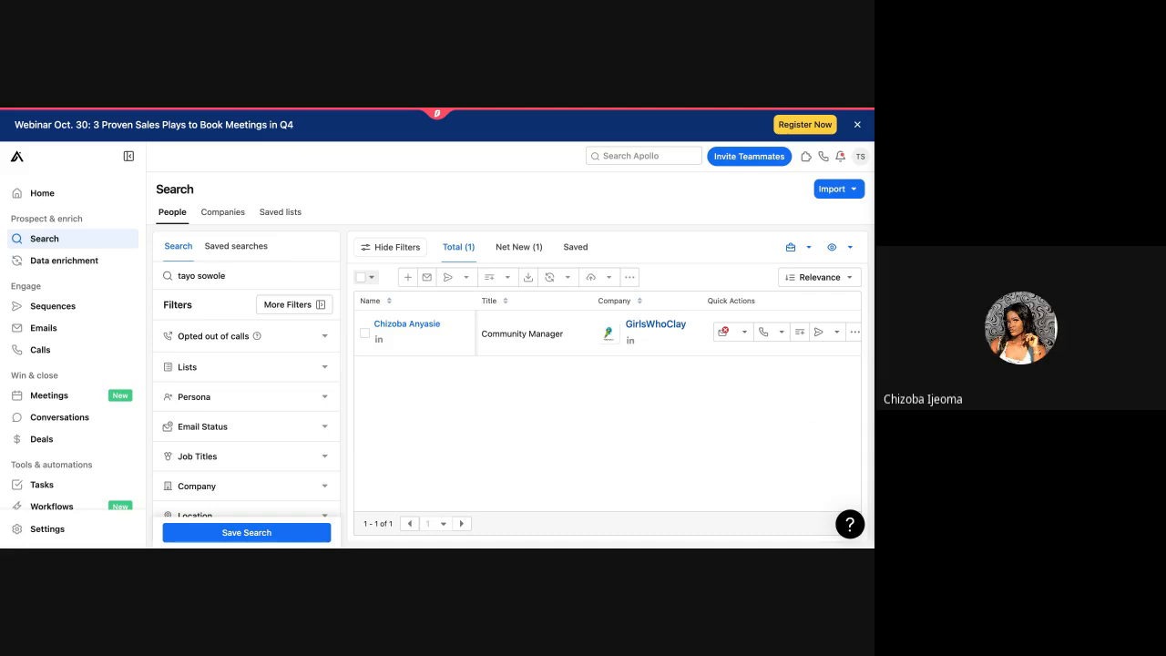
{"action": "key", "text": "Return"}
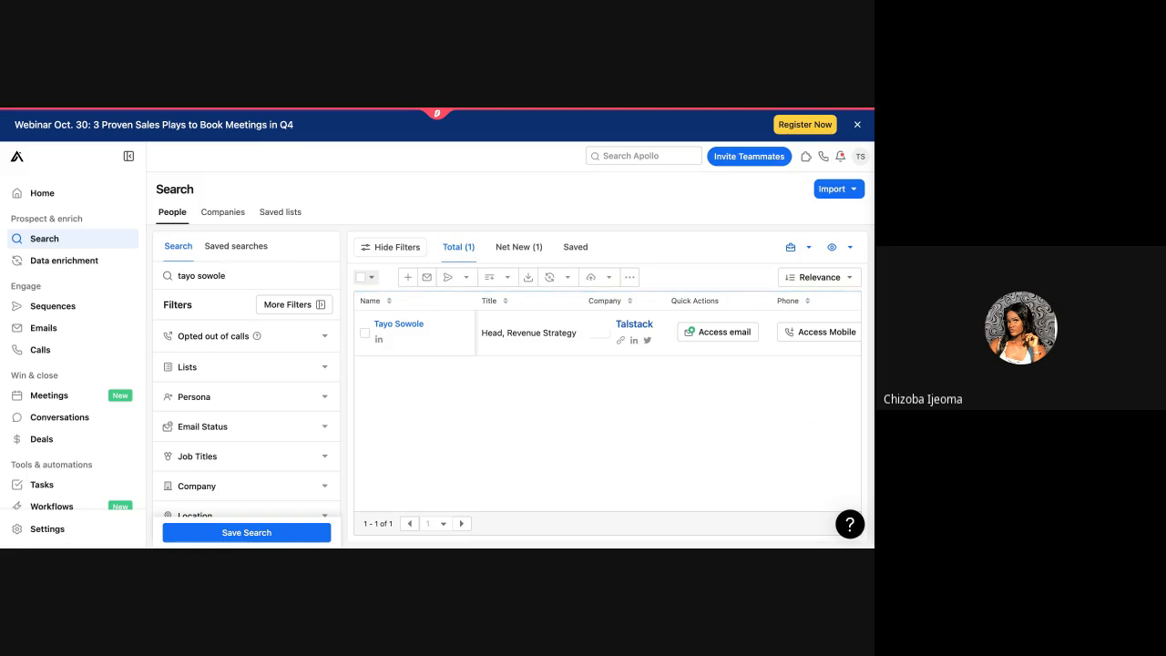
{"action": "mouse_move", "coordinate": [656, 327]}
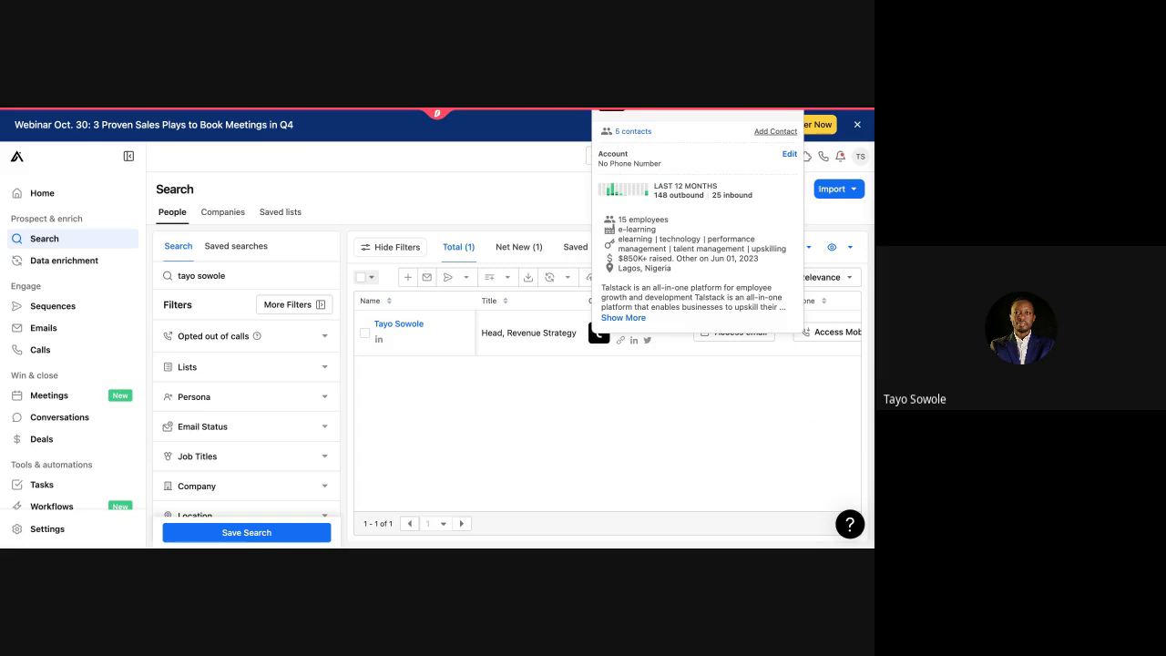
{"action": "scroll", "coordinate": [688, 278], "scroll_direction": "down", "scroll_amount": 1}
{"action": "scroll", "coordinate": [801, 332], "scroll_direction": "right", "scroll_amount": 5}
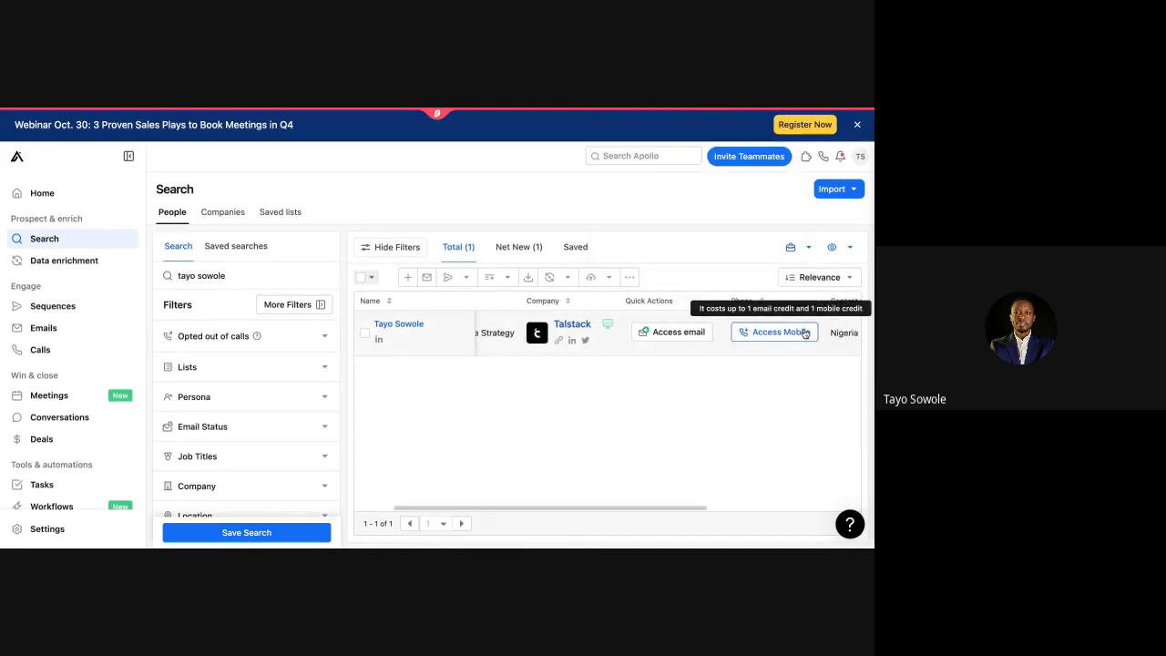
{"action": "scroll", "coordinate": [805, 334], "scroll_direction": "right", "scroll_amount": 4}
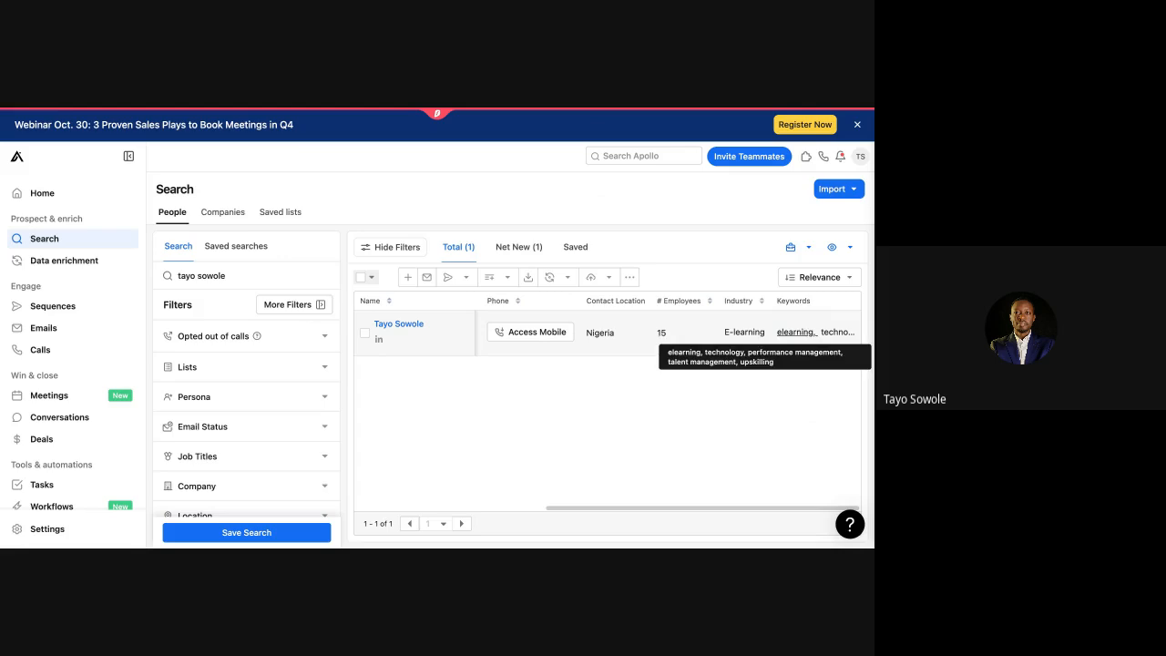
{"action": "scroll", "coordinate": [805, 334], "scroll_direction": "left", "scroll_amount": 8}
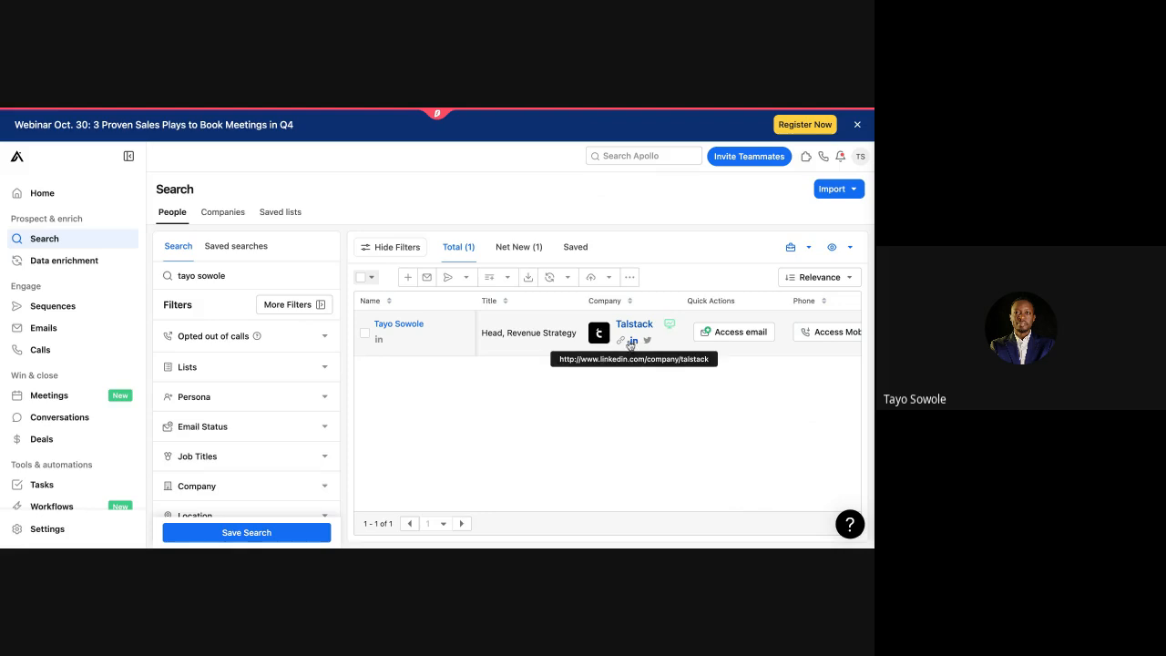
Step: Tick the Talstack result and check the Sequence dropdown options without adding
{"action": "left_click", "coordinate": [366, 334]}
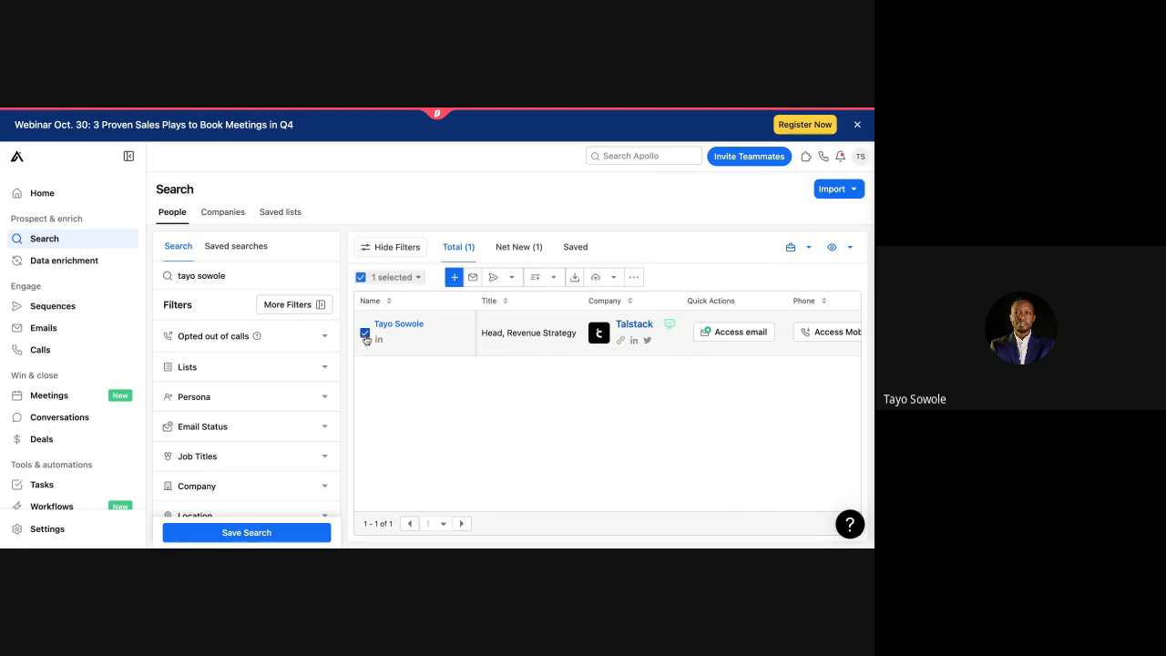
{"action": "left_click", "coordinate": [513, 279]}
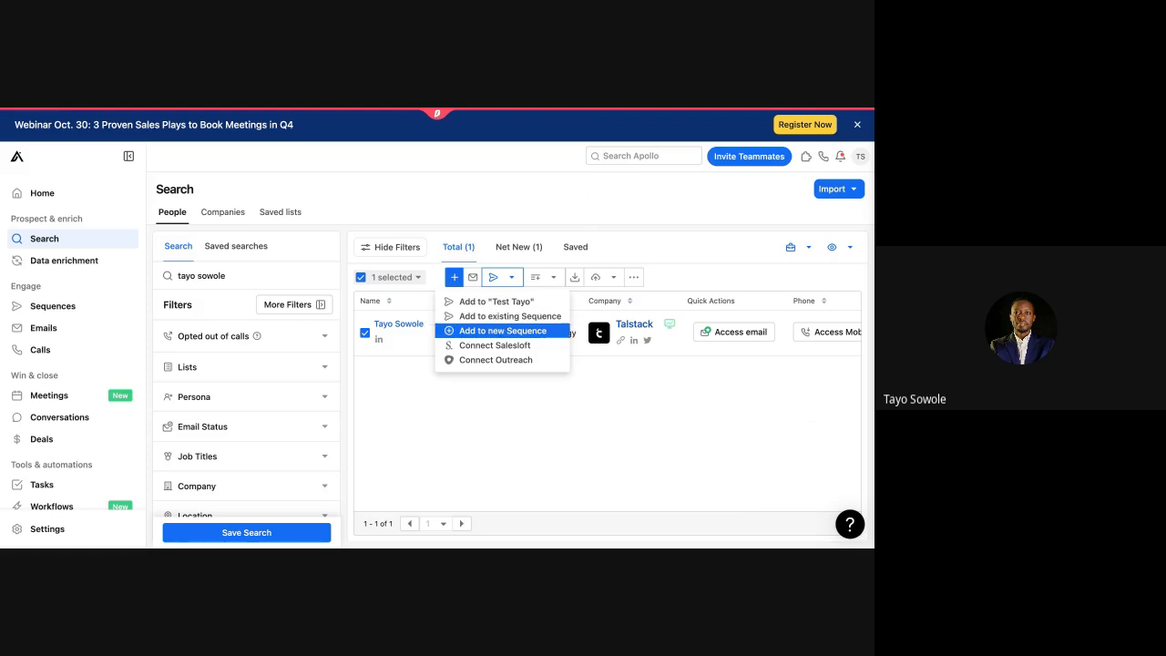
{"action": "left_click", "coordinate": [485, 432]}
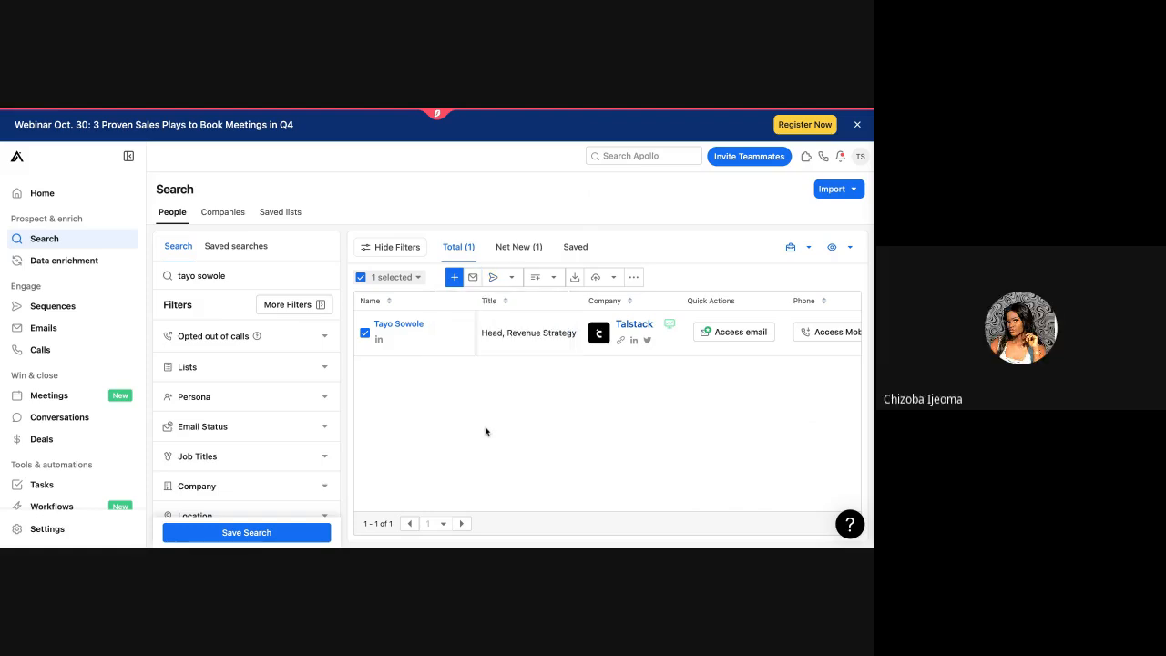
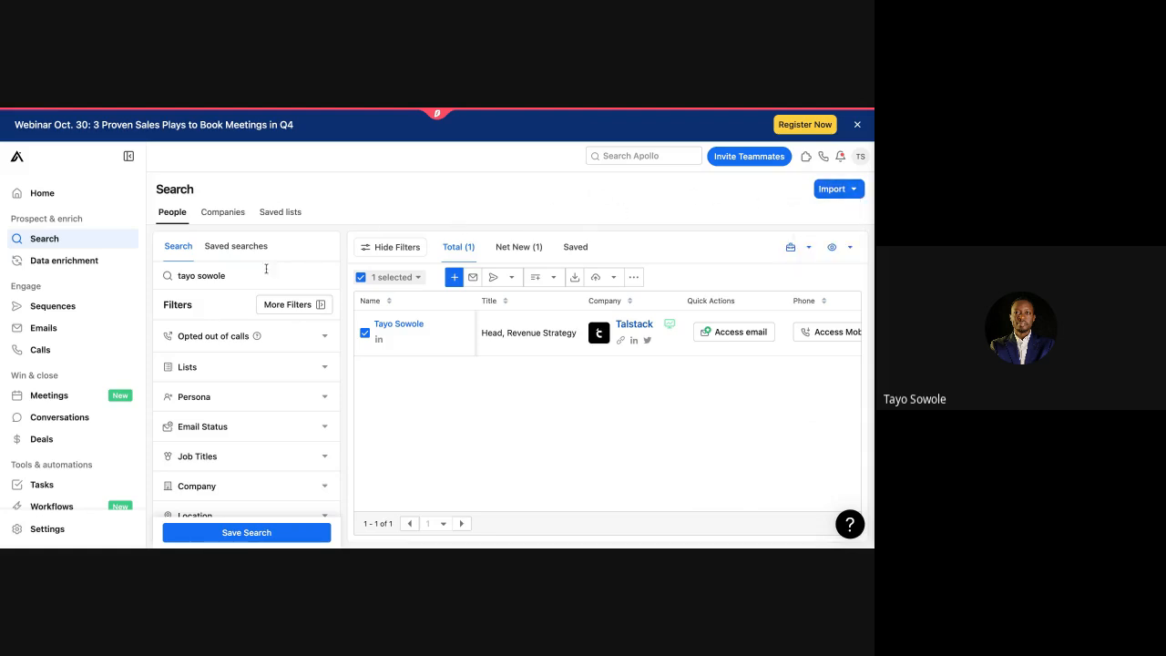
Step: Open the Test Tayo sequence from the Sequences list and show its Add Contacts options
{"action": "left_click", "coordinate": [44, 310]}
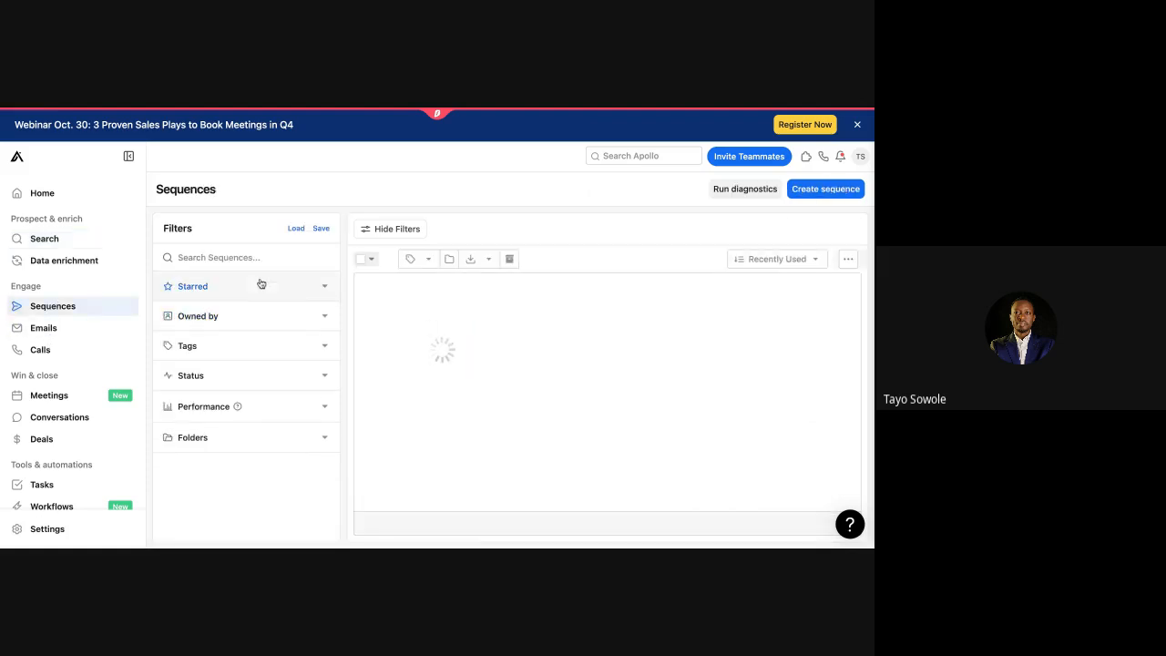
{"action": "scroll", "coordinate": [491, 388], "scroll_direction": "down", "scroll_amount": 3}
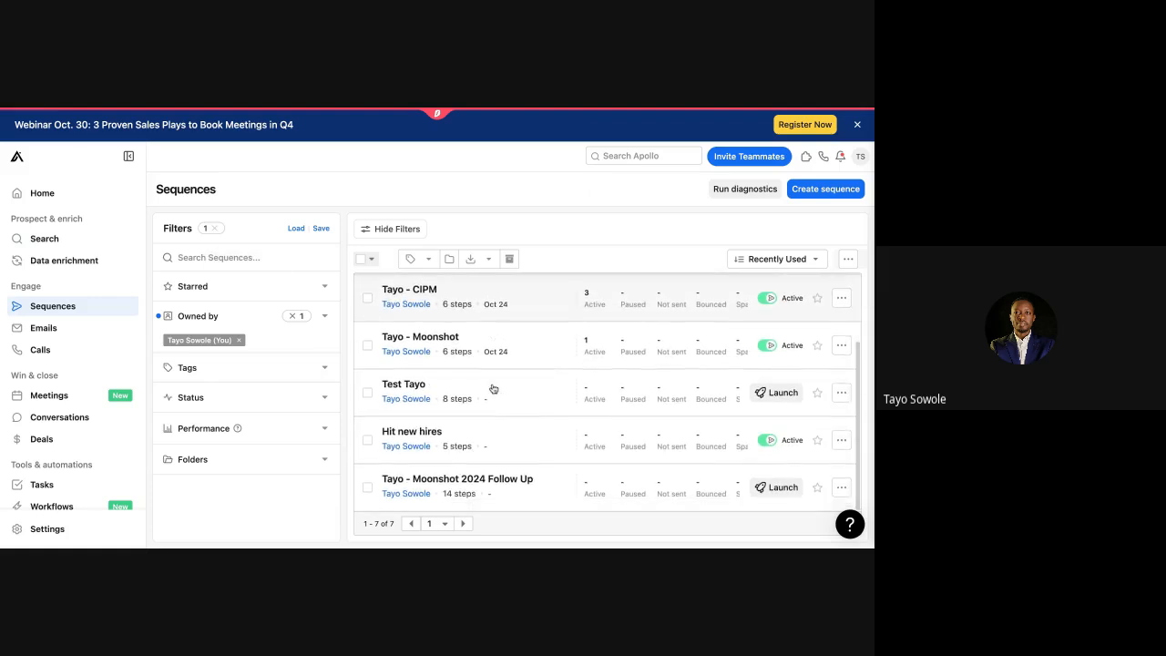
{"action": "scroll", "coordinate": [491, 388], "scroll_direction": "up", "scroll_amount": 3}
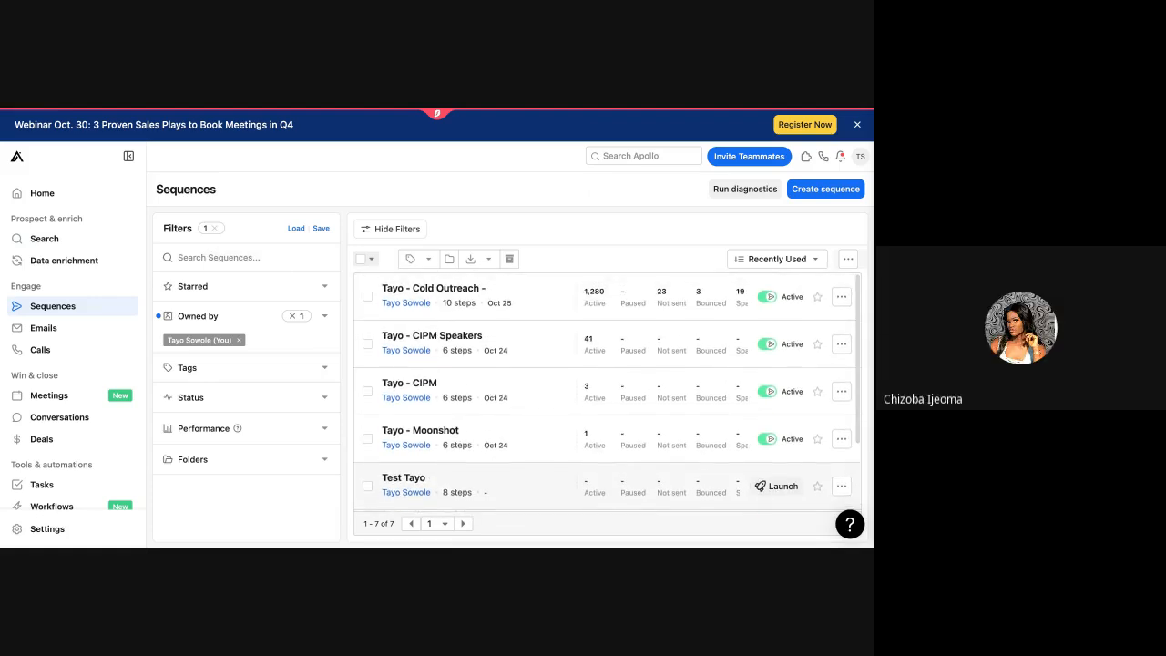
{"action": "scroll", "coordinate": [496, 392], "scroll_direction": "down", "scroll_amount": 2}
{"action": "left_click", "coordinate": [508, 397]}
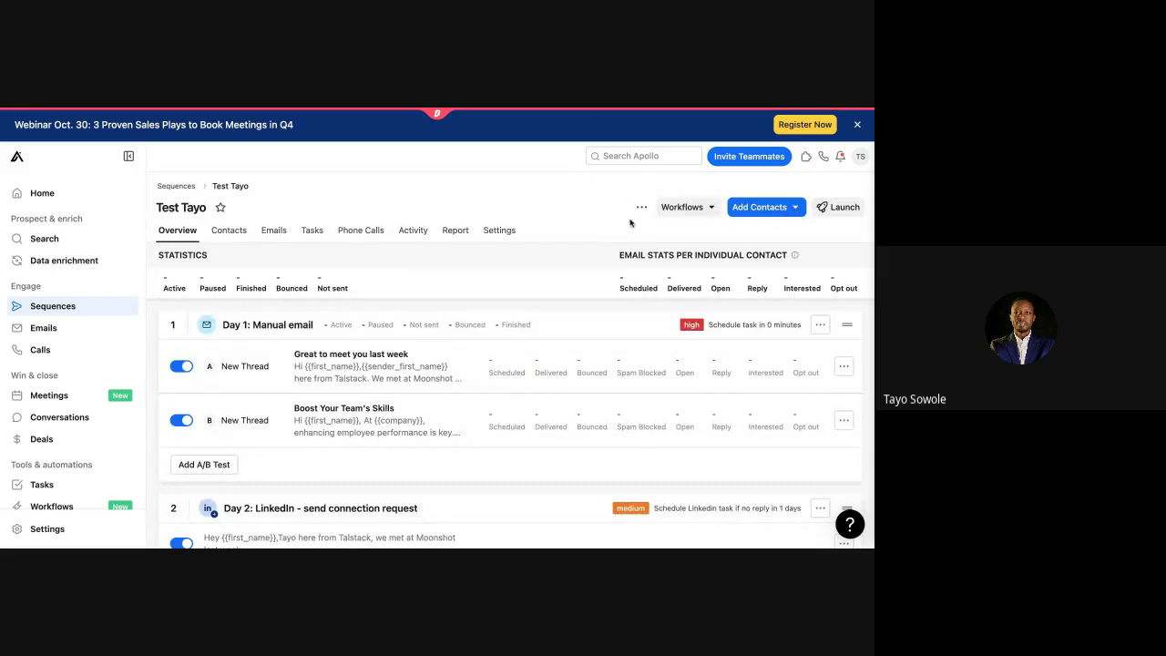
{"action": "left_click", "coordinate": [771, 208]}
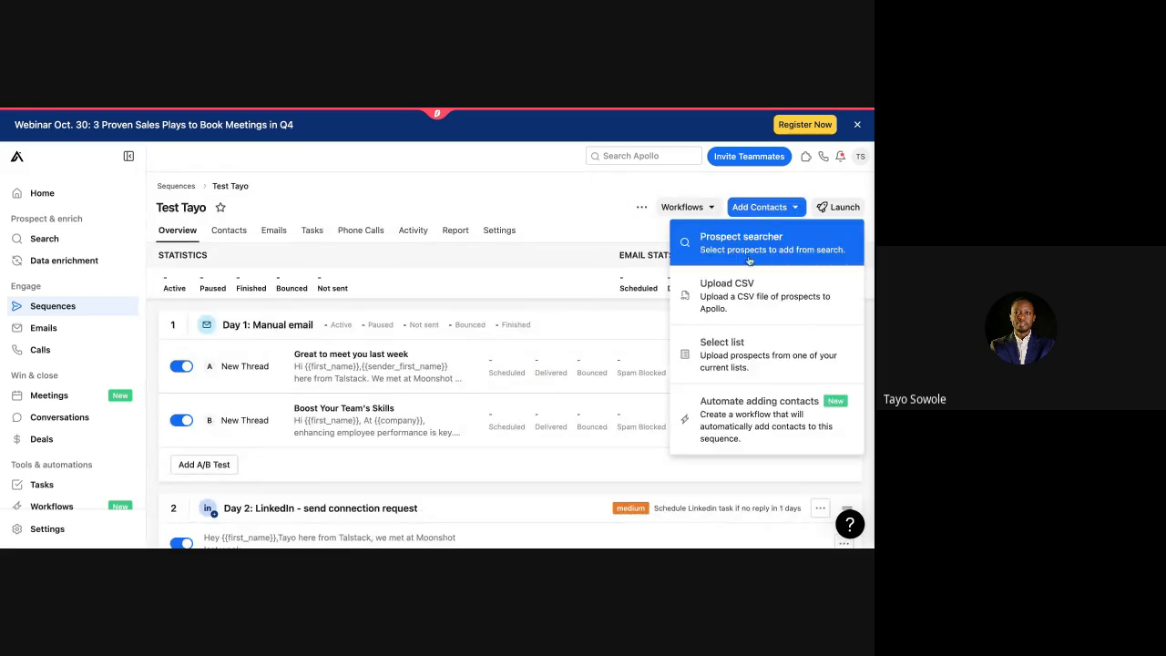
Step: Choose the saved CIPM Speakers list and submit its 40 contacts to Test Tayo
{"action": "left_click", "coordinate": [741, 363]}
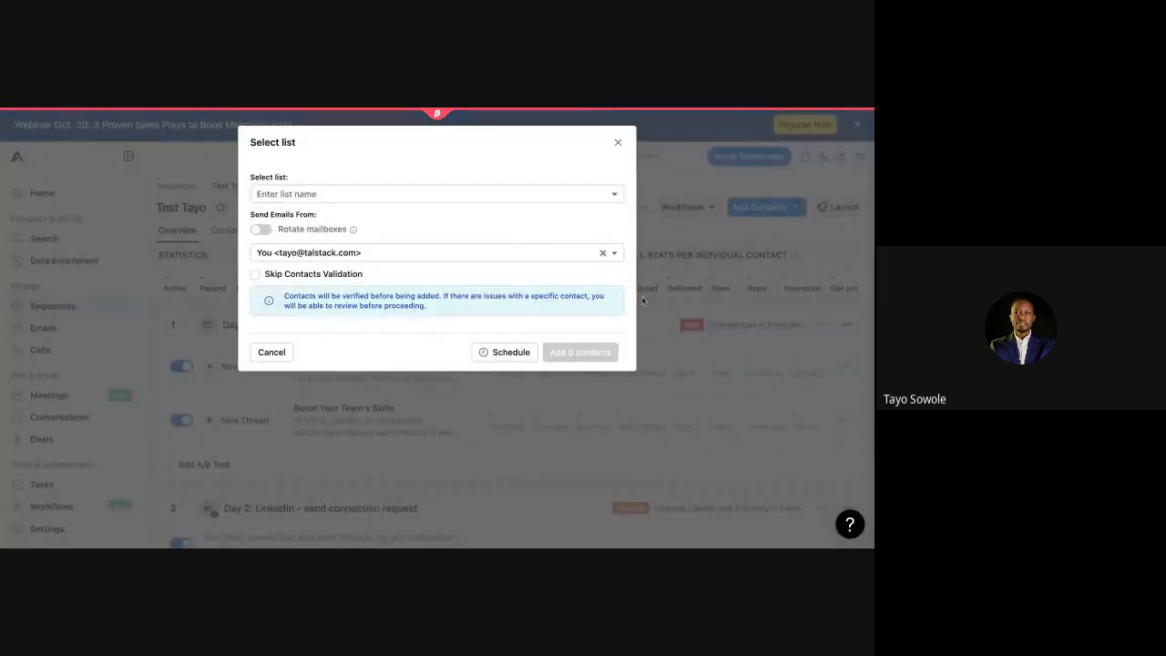
{"action": "left_click", "coordinate": [519, 197]}
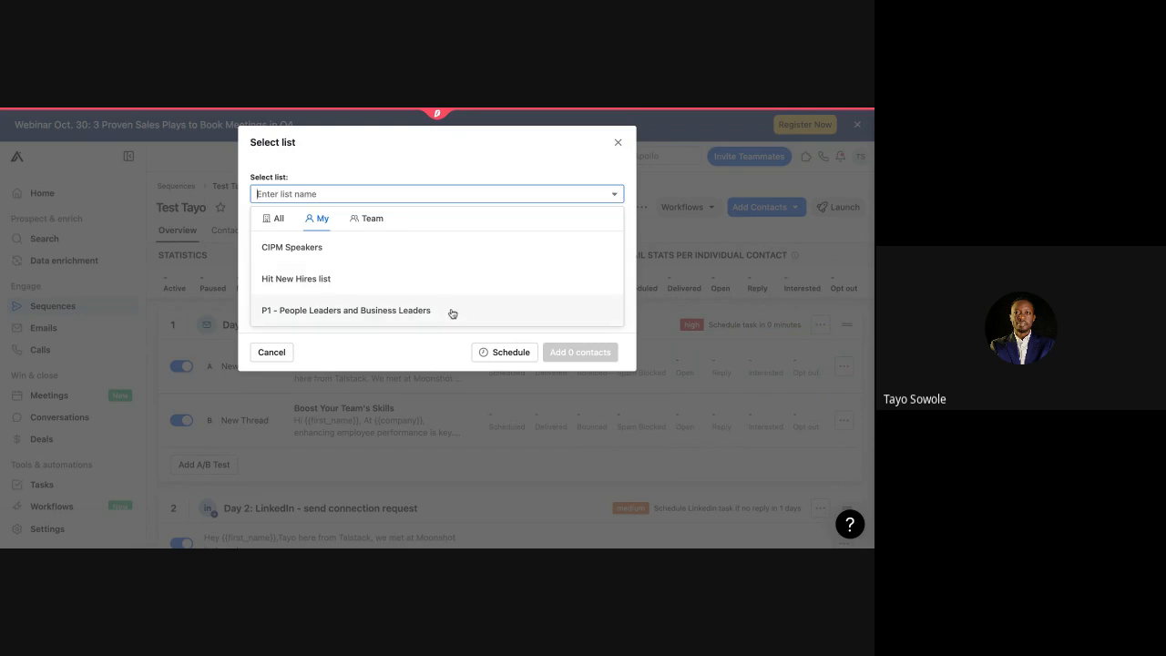
{"action": "left_click", "coordinate": [446, 261]}
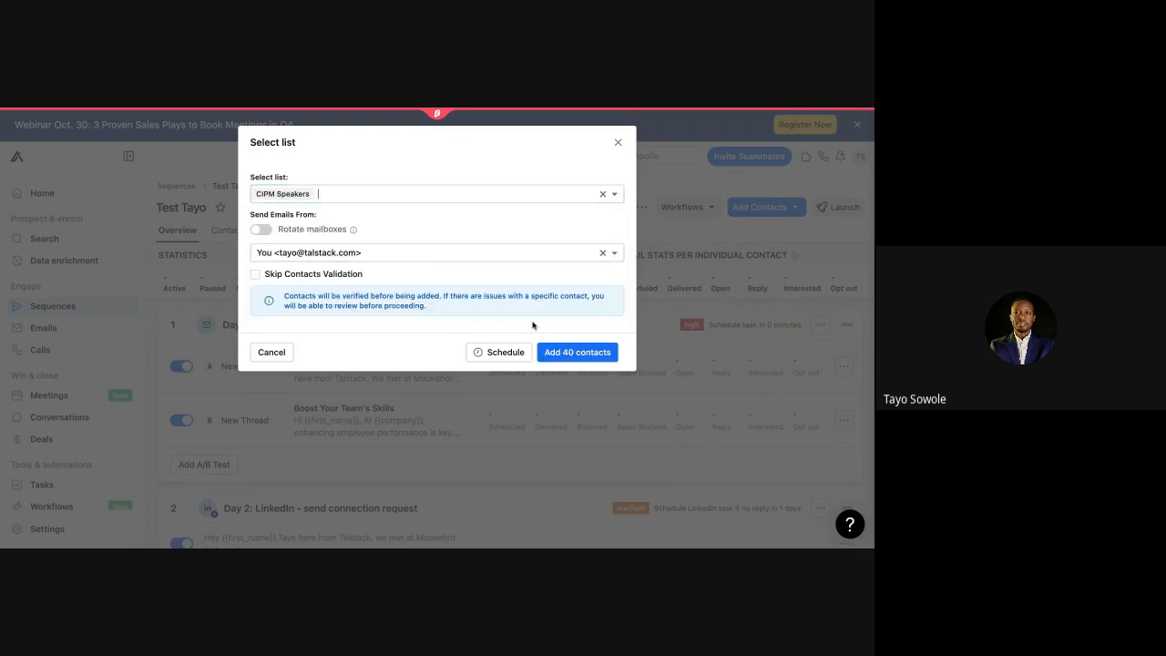
{"action": "left_click", "coordinate": [588, 354]}
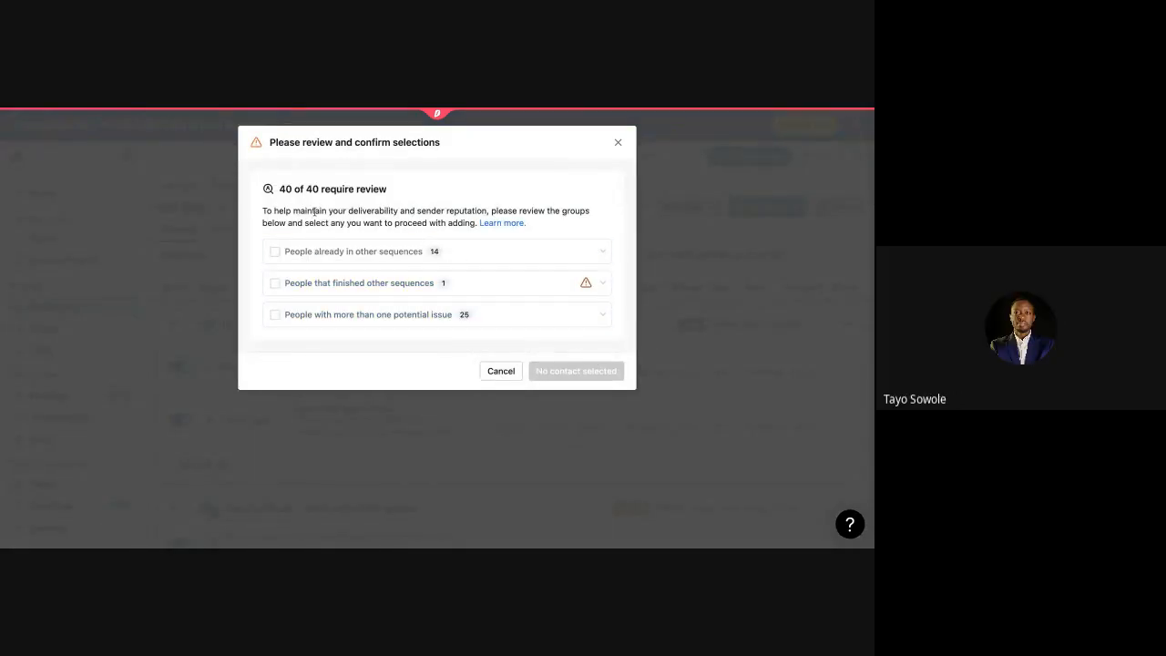
Step: Browse the 14 contacts in other sequences, then show the one who finished 'Tayo - CIPM Speakers'
{"action": "mouse_move", "coordinate": [428, 254]}
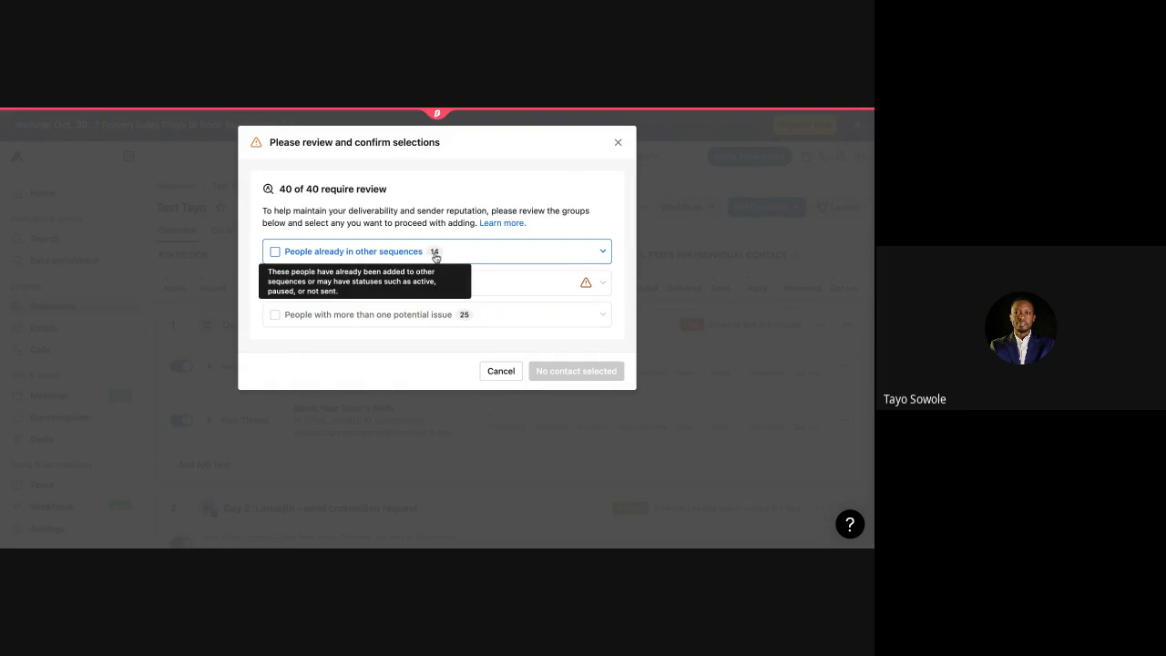
{"action": "left_click", "coordinate": [606, 254]}
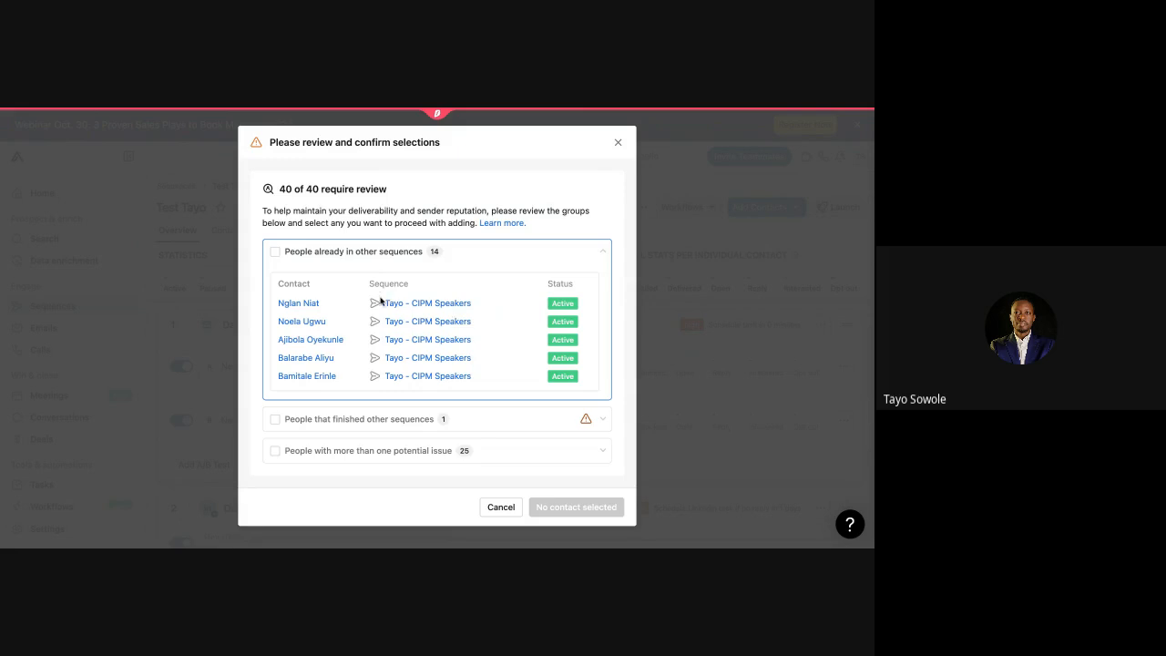
{"action": "scroll", "coordinate": [381, 302], "scroll_direction": "down", "scroll_amount": 3}
{"action": "scroll", "coordinate": [381, 302], "scroll_direction": "down", "scroll_amount": 1}
{"action": "scroll", "coordinate": [381, 302], "scroll_direction": "up", "scroll_amount": 5}
{"action": "scroll", "coordinate": [483, 342], "scroll_direction": "down", "scroll_amount": 3}
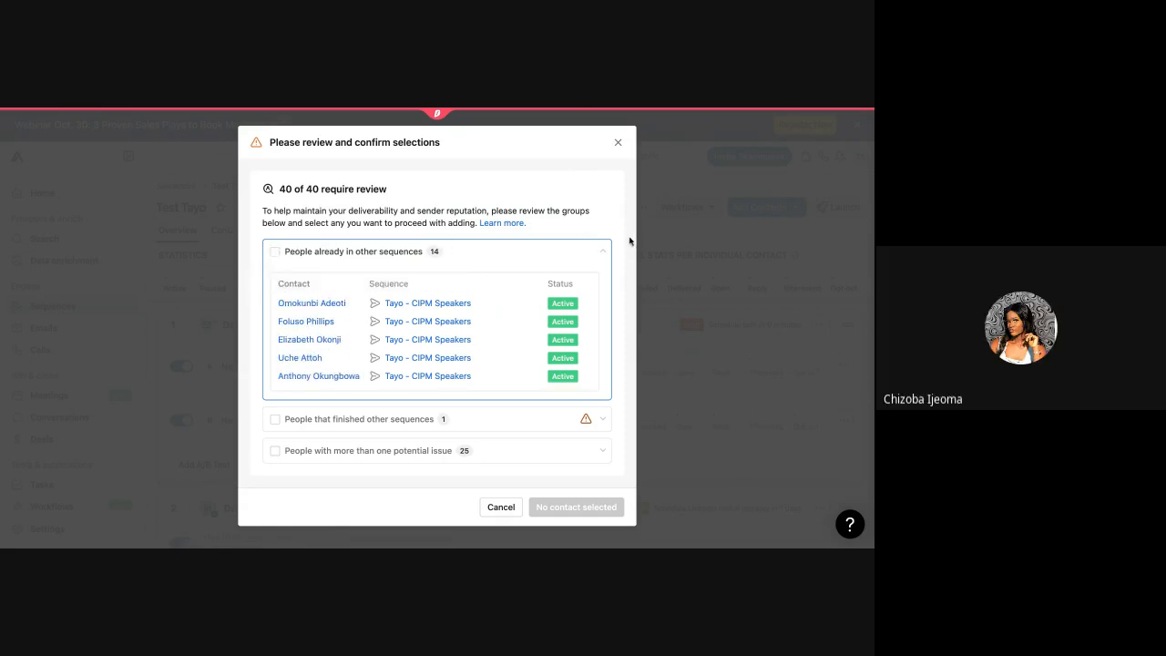
{"action": "left_click", "coordinate": [603, 252]}
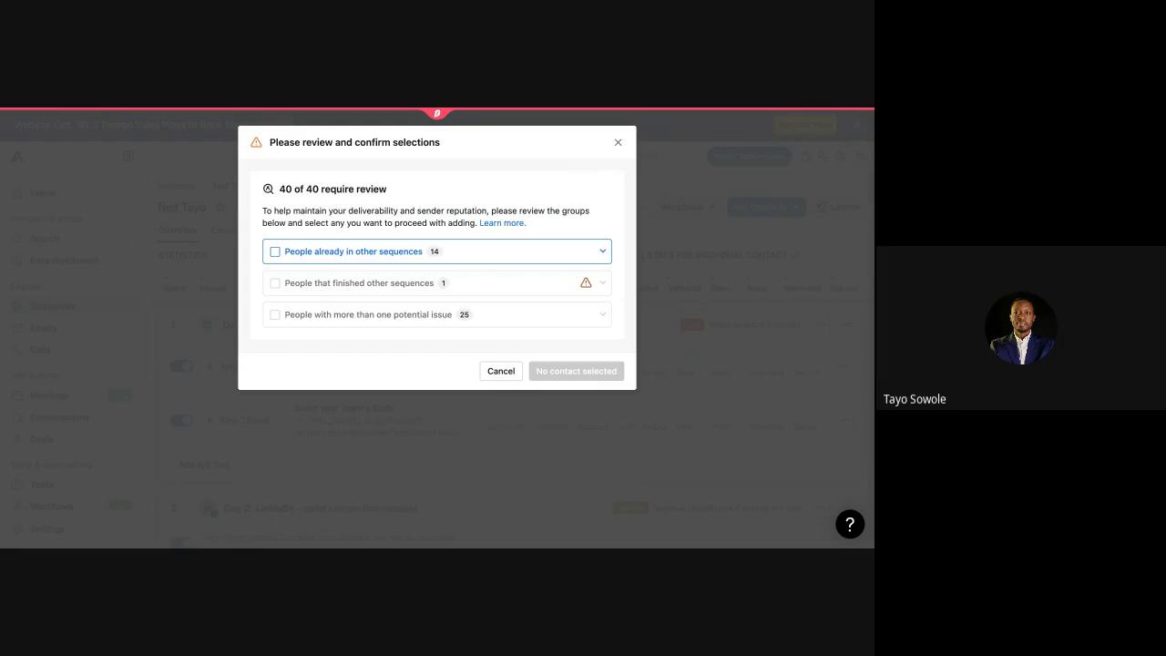
{"action": "mouse_move", "coordinate": [397, 286]}
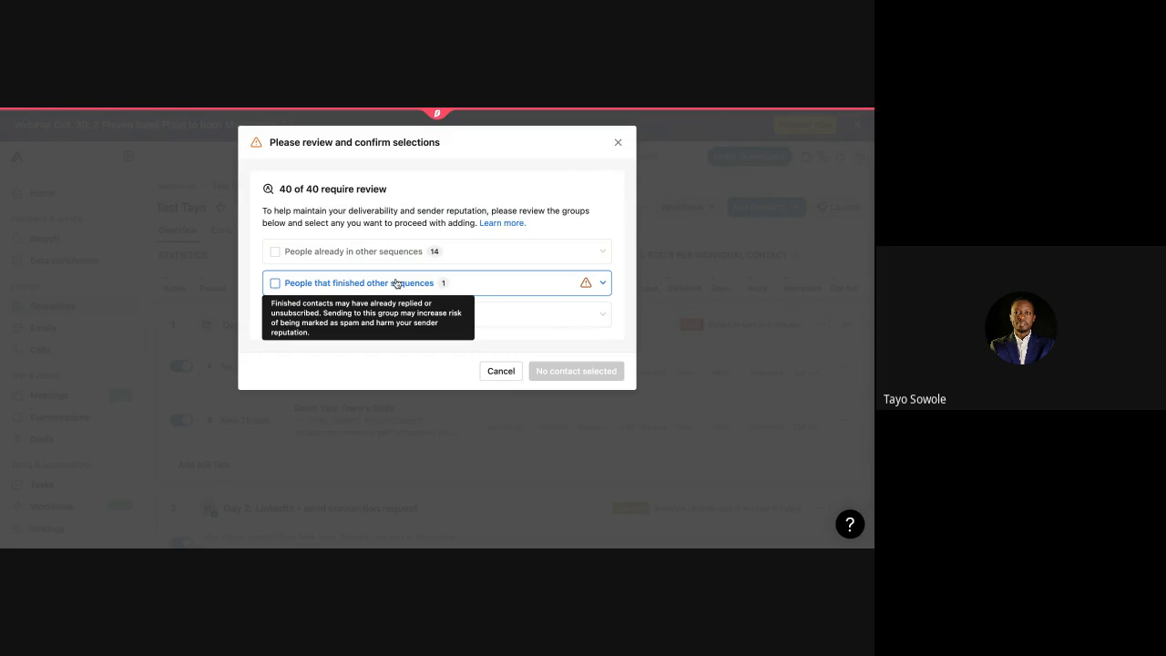
{"action": "left_click", "coordinate": [603, 285]}
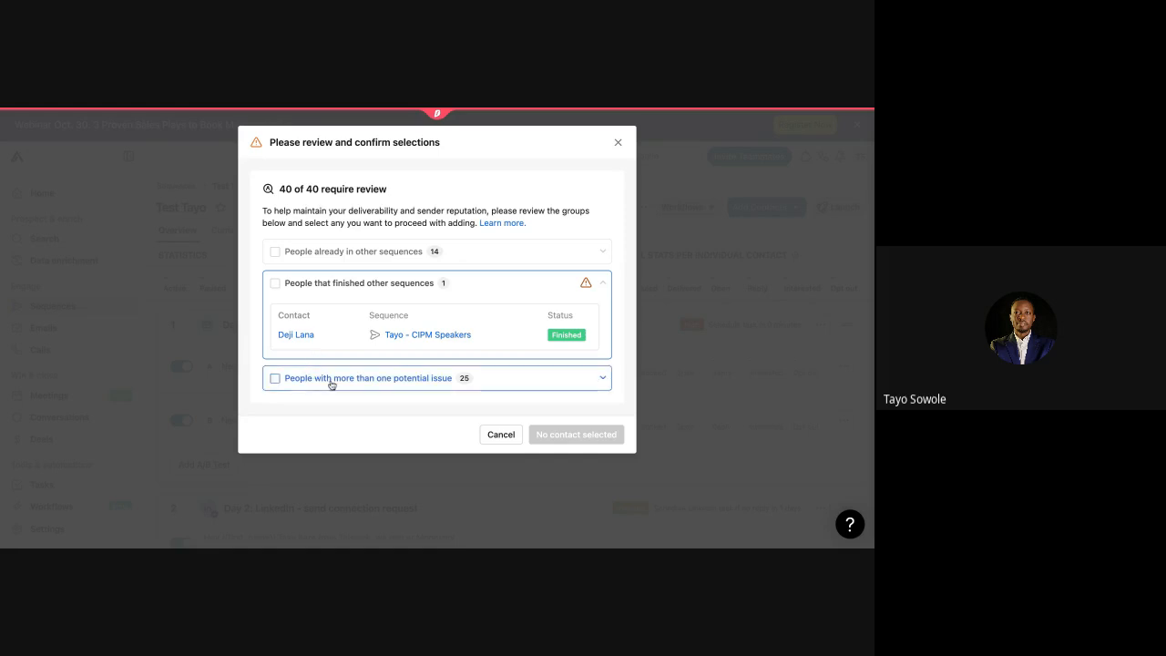
Step: Expand the 25 multi-issue contacts and scroll through their flags: other sequences, no email address
{"action": "left_click", "coordinate": [604, 379]}
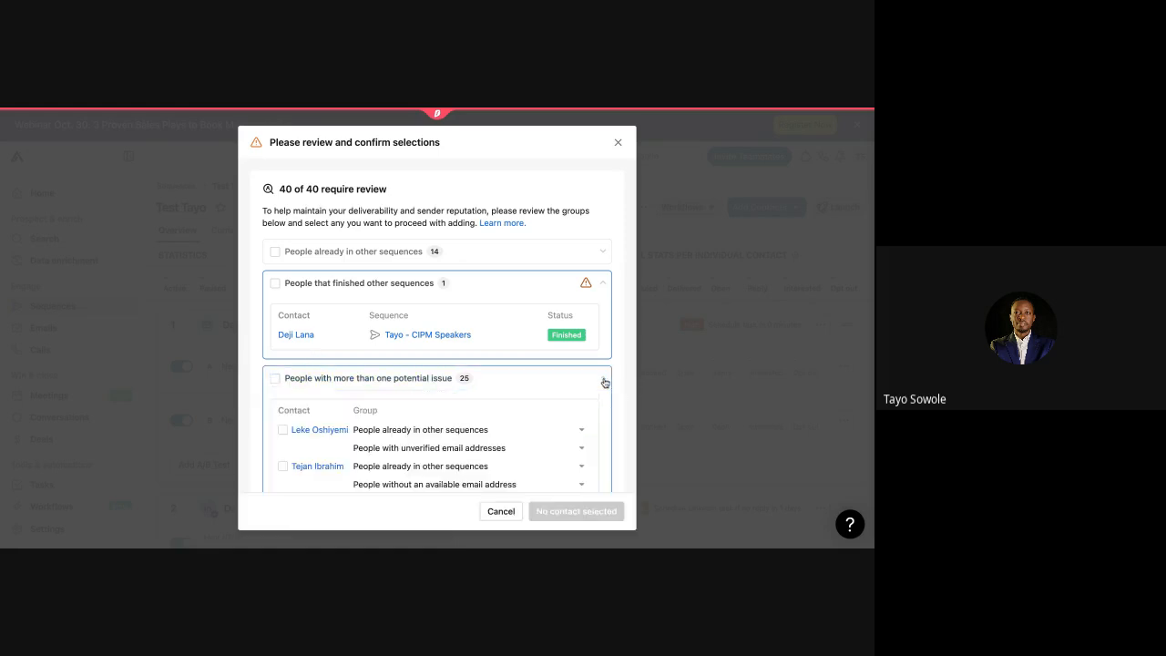
{"action": "scroll", "coordinate": [476, 414], "scroll_direction": "down", "scroll_amount": 1}
{"action": "scroll", "coordinate": [476, 414], "scroll_direction": "down", "scroll_amount": 1}
{"action": "scroll", "coordinate": [477, 413], "scroll_direction": "down", "scroll_amount": 1}
{"action": "scroll", "coordinate": [476, 413], "scroll_direction": "up", "scroll_amount": 1}
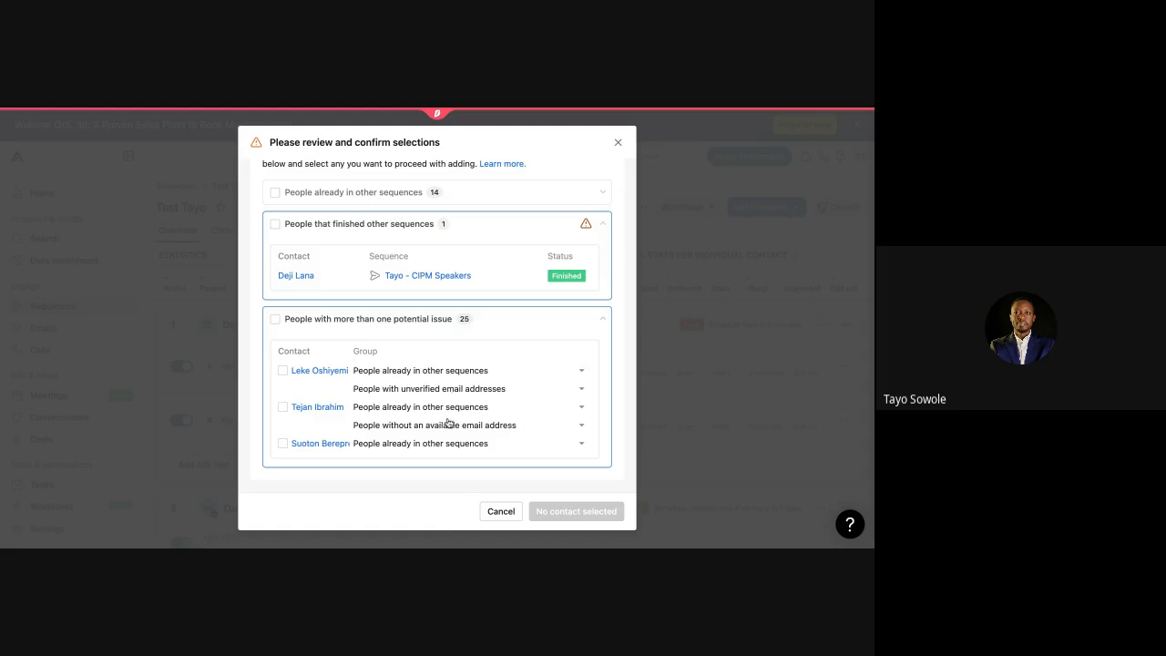
{"action": "scroll", "coordinate": [451, 423], "scroll_direction": "down", "scroll_amount": 3}
{"action": "scroll", "coordinate": [449, 423], "scroll_direction": "down", "scroll_amount": 5}
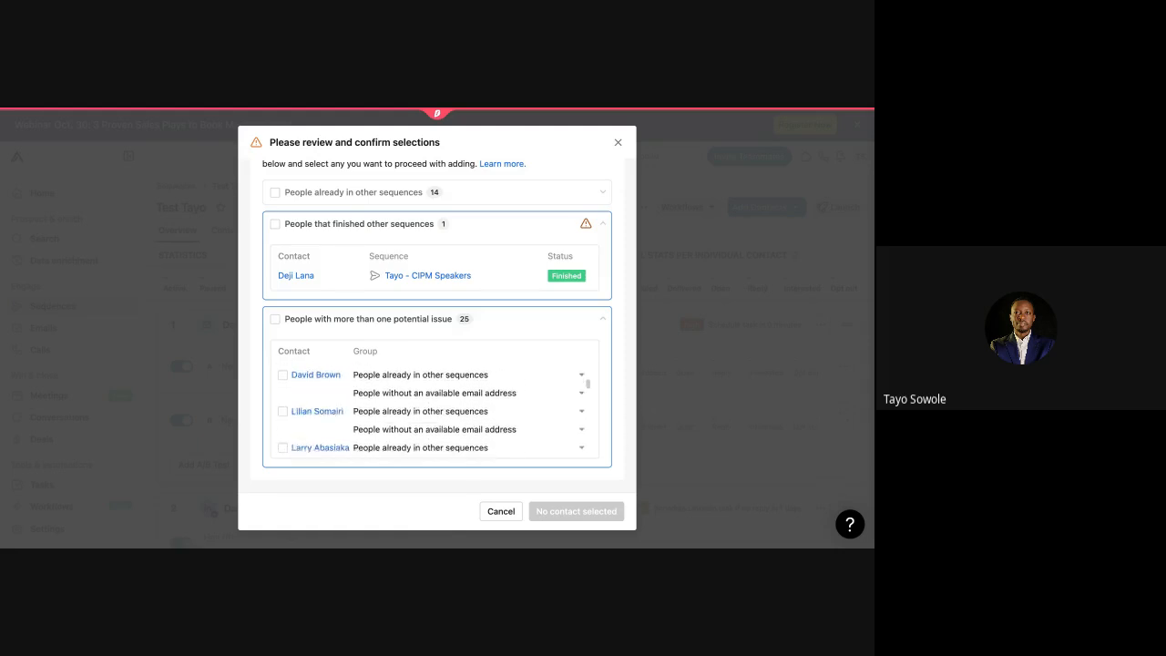
{"action": "scroll", "coordinate": [436, 407], "scroll_direction": "down", "scroll_amount": 6}
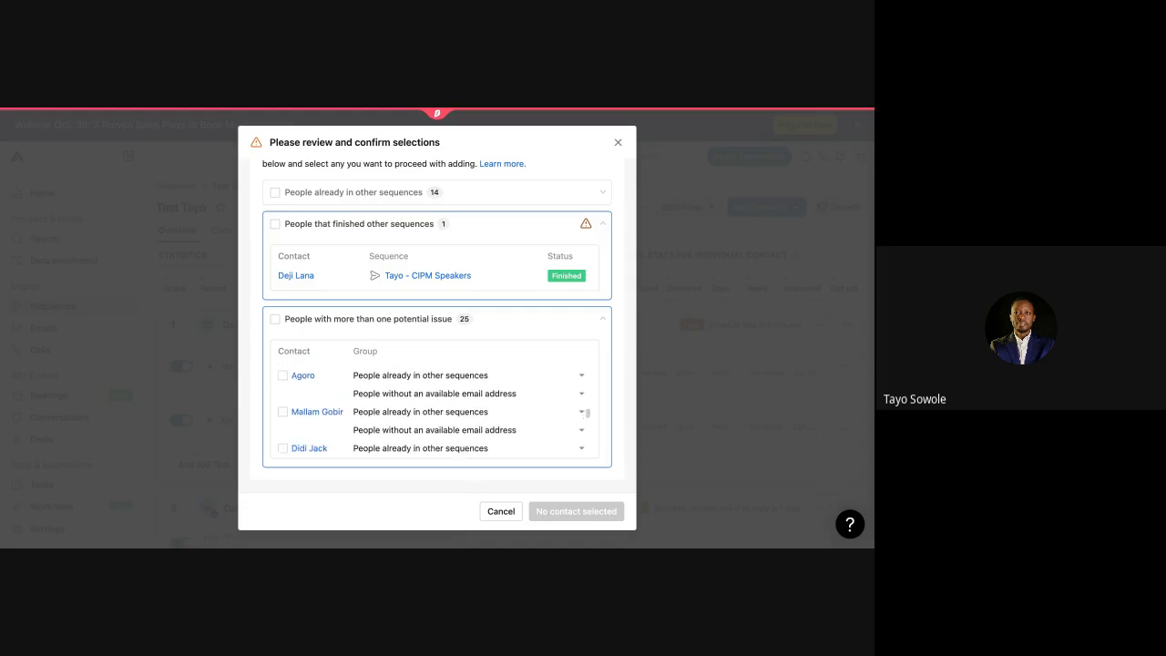
{"action": "scroll", "coordinate": [435, 407], "scroll_direction": "down", "scroll_amount": 6}
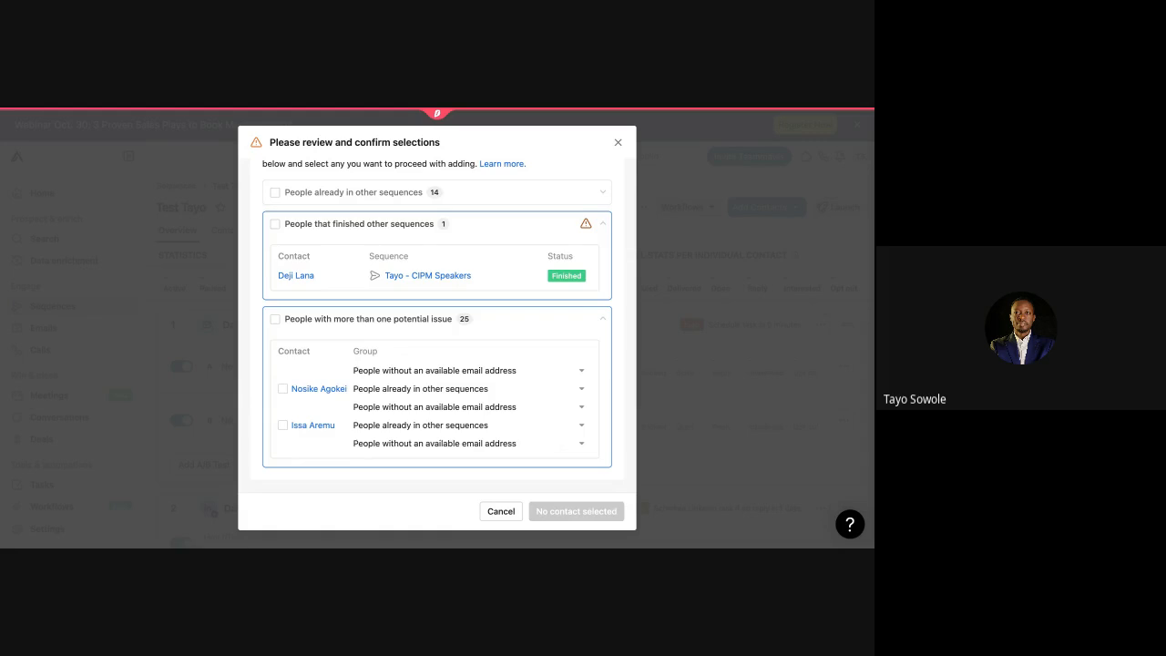
Step: Close the review without adding contacts and open the Tayo - Cold Outreach sequence overview
{"action": "left_click", "coordinate": [618, 144]}
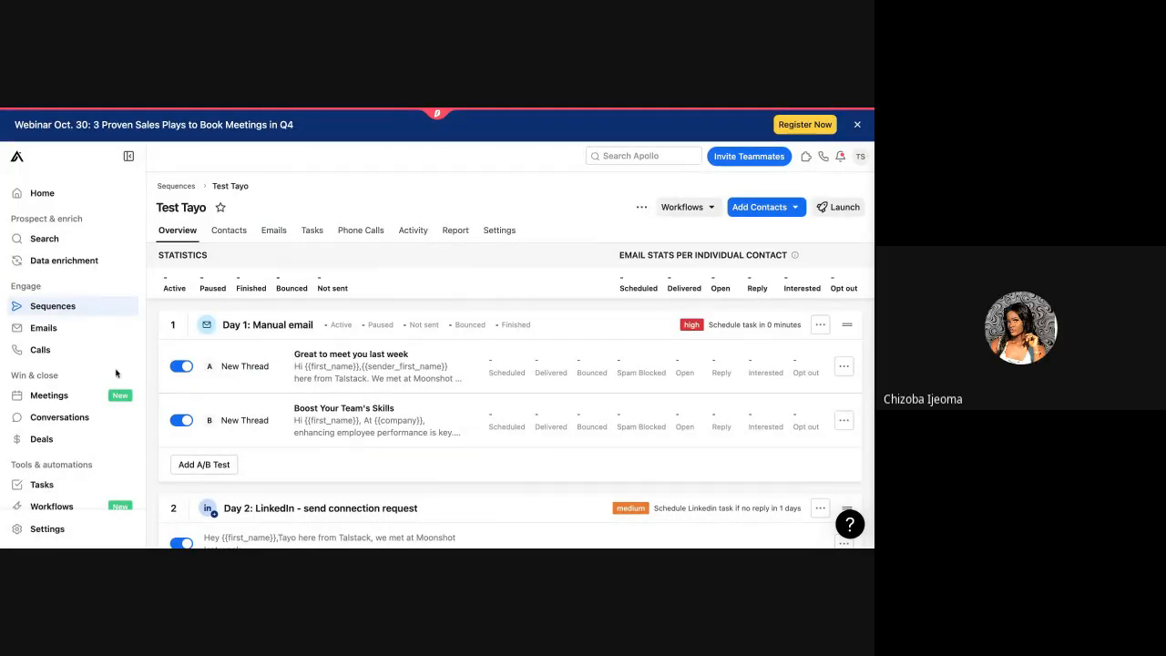
{"action": "left_click", "coordinate": [69, 310]}
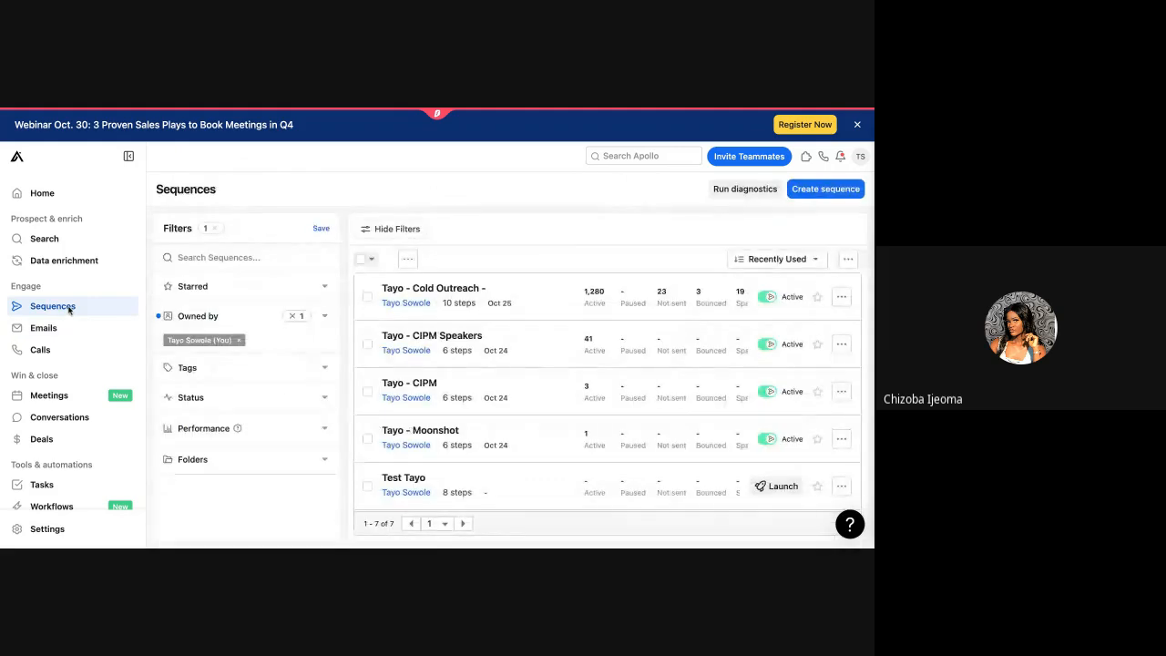
{"action": "left_click", "coordinate": [444, 301]}
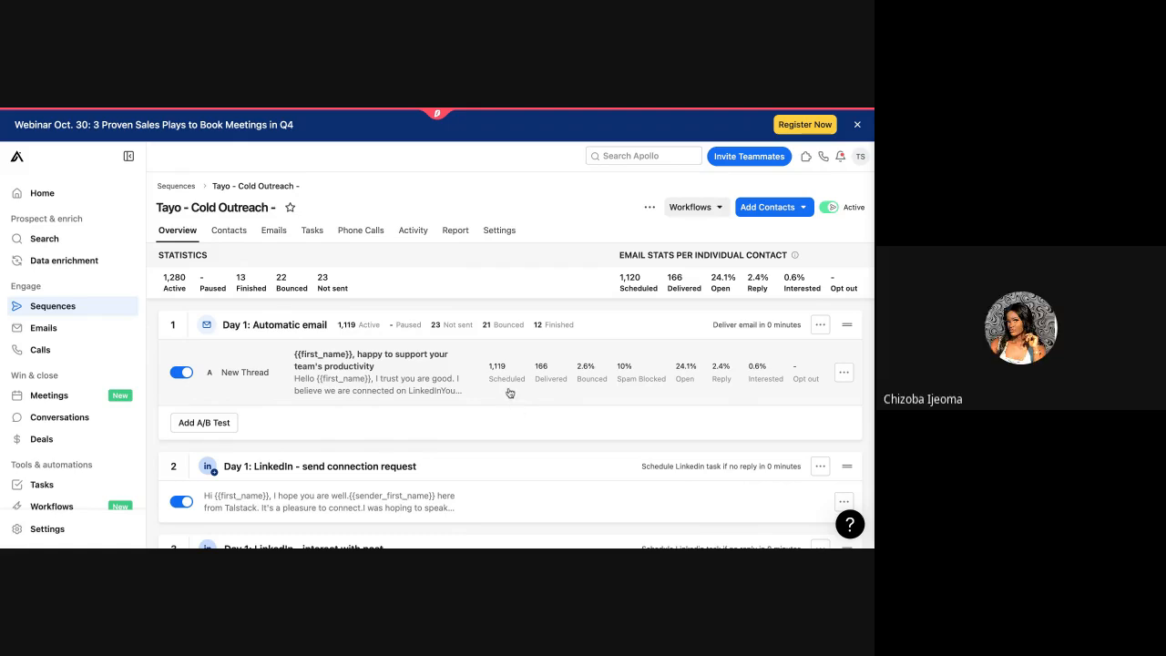
{"action": "scroll", "coordinate": [508, 391], "scroll_direction": "down", "scroll_amount": 1}
Step: Scroll through the Tayo - Cold Outreach steps and Day 1 email stats, then open Contacts
{"action": "scroll", "coordinate": [509, 391], "scroll_direction": "up", "scroll_amount": 1}
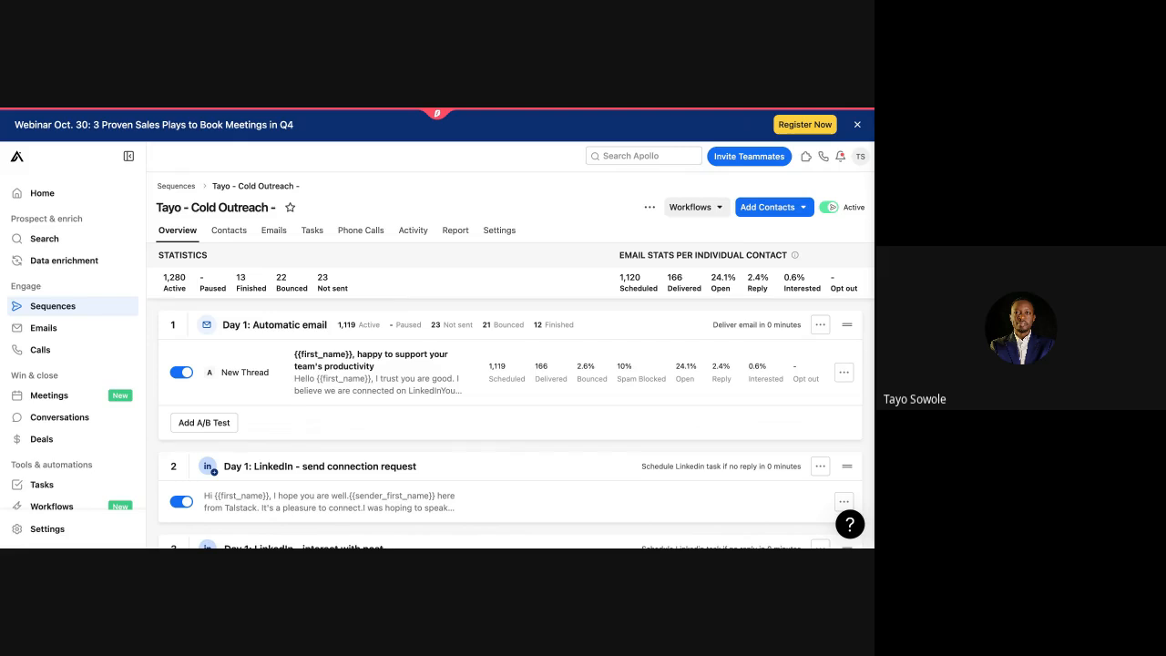
{"action": "scroll", "coordinate": [511, 400], "scroll_direction": "down", "scroll_amount": 1}
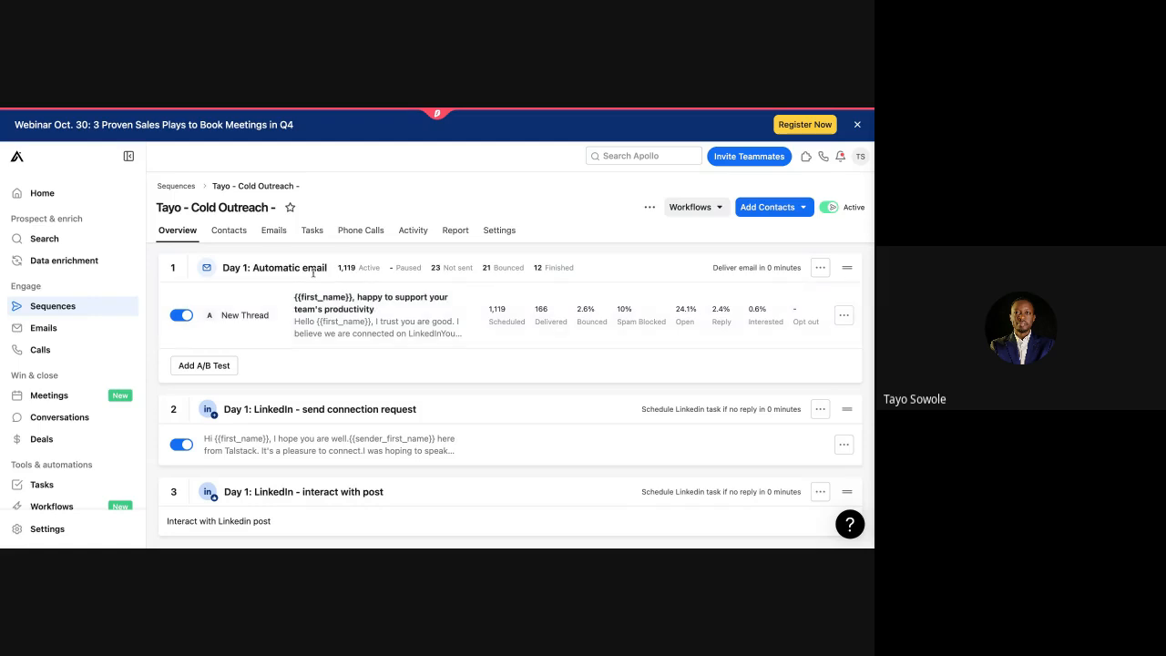
{"action": "scroll", "coordinate": [315, 274], "scroll_direction": "down", "scroll_amount": 5}
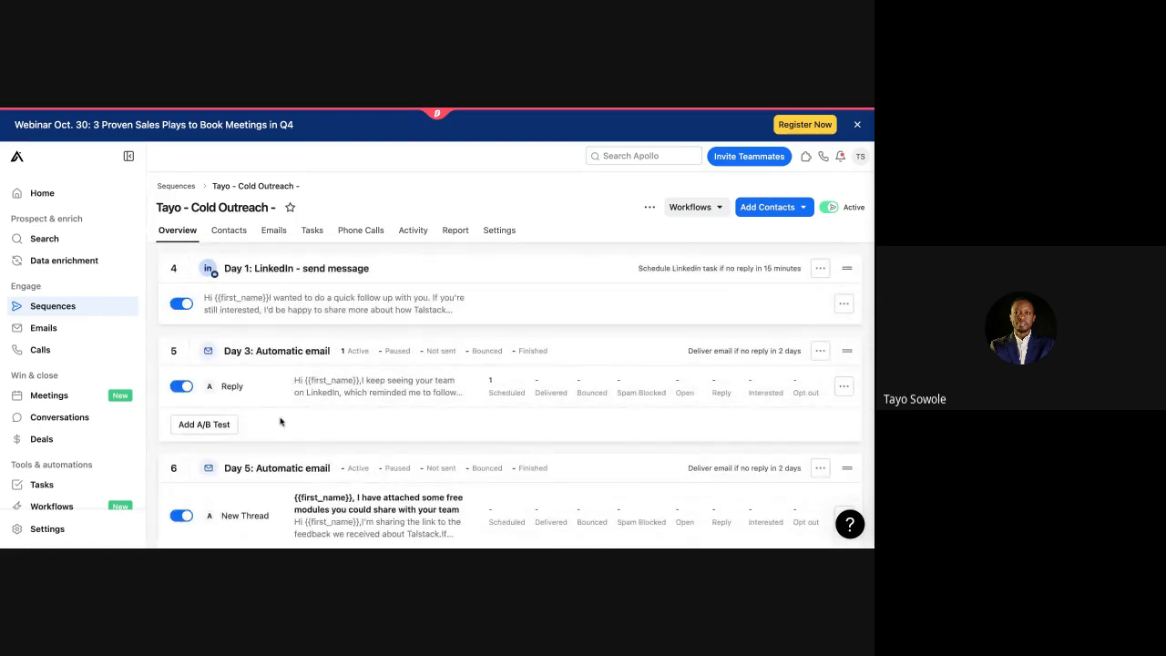
{"action": "scroll", "coordinate": [280, 421], "scroll_direction": "down", "scroll_amount": 1}
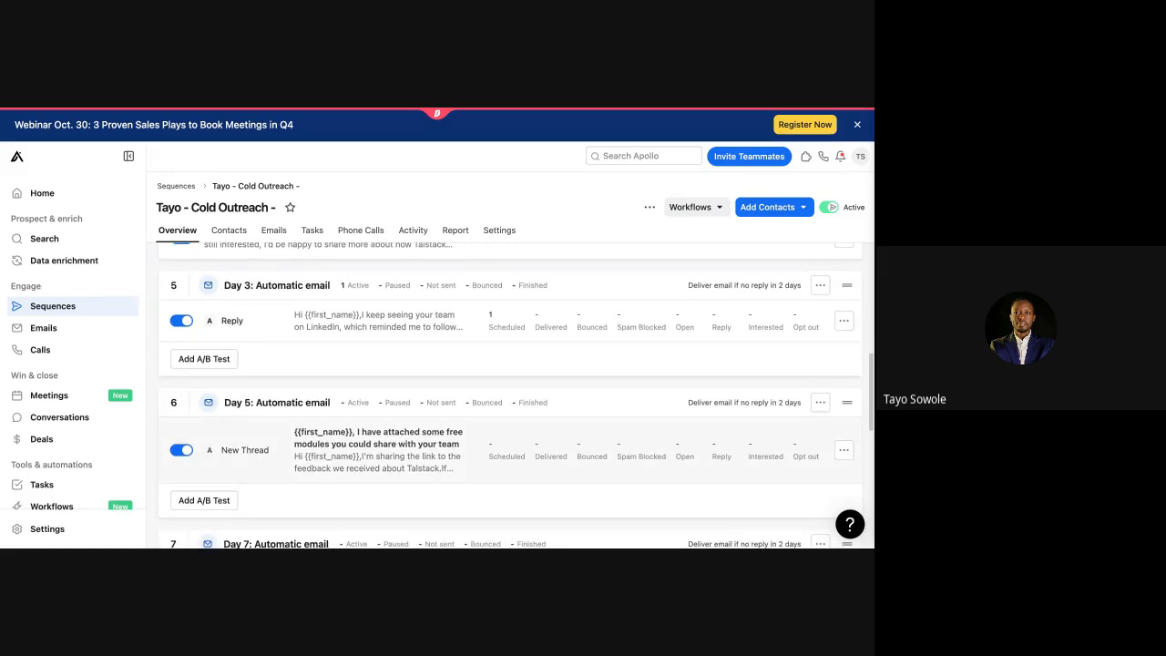
{"action": "scroll", "coordinate": [365, 446], "scroll_direction": "up", "scroll_amount": 10}
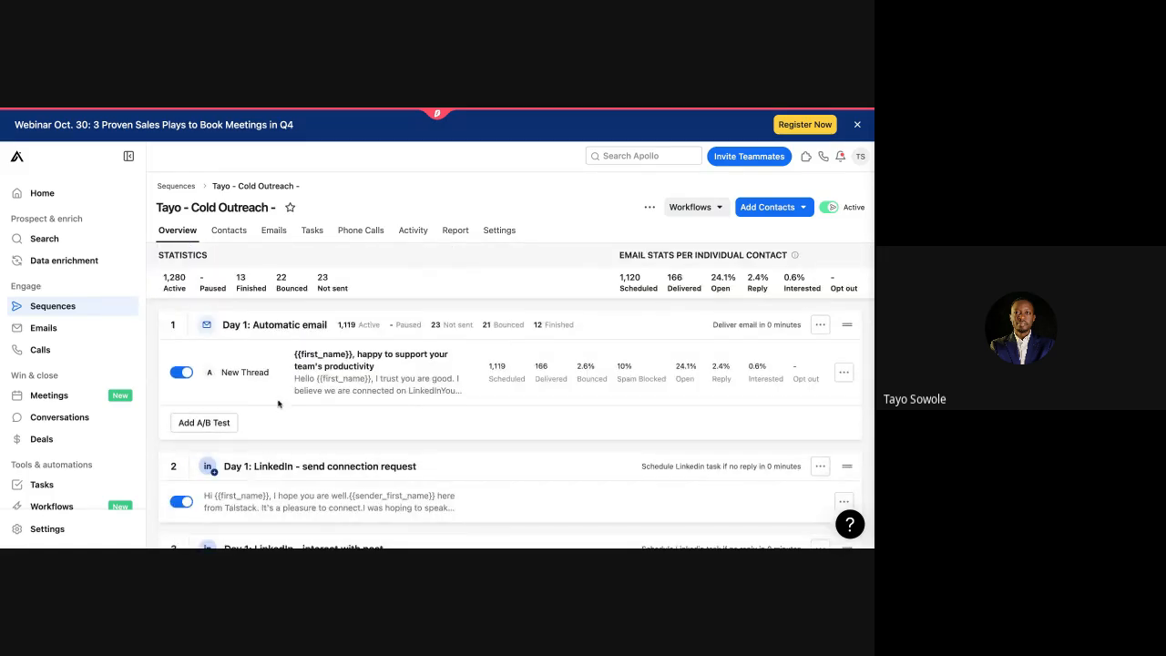
{"action": "left_click", "coordinate": [229, 230]}
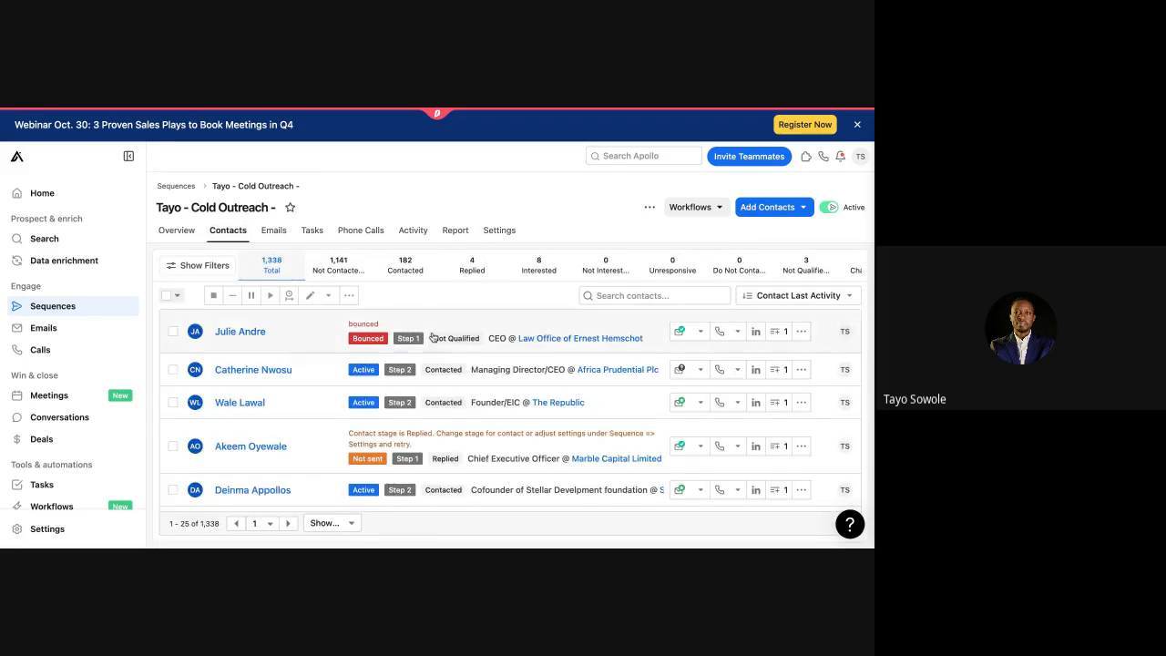
Step: Scroll the sequence's contacts and preview their companies' details
{"action": "scroll", "coordinate": [465, 351], "scroll_direction": "down", "scroll_amount": 1}
{"action": "scroll", "coordinate": [464, 351], "scroll_direction": "down", "scroll_amount": 1}
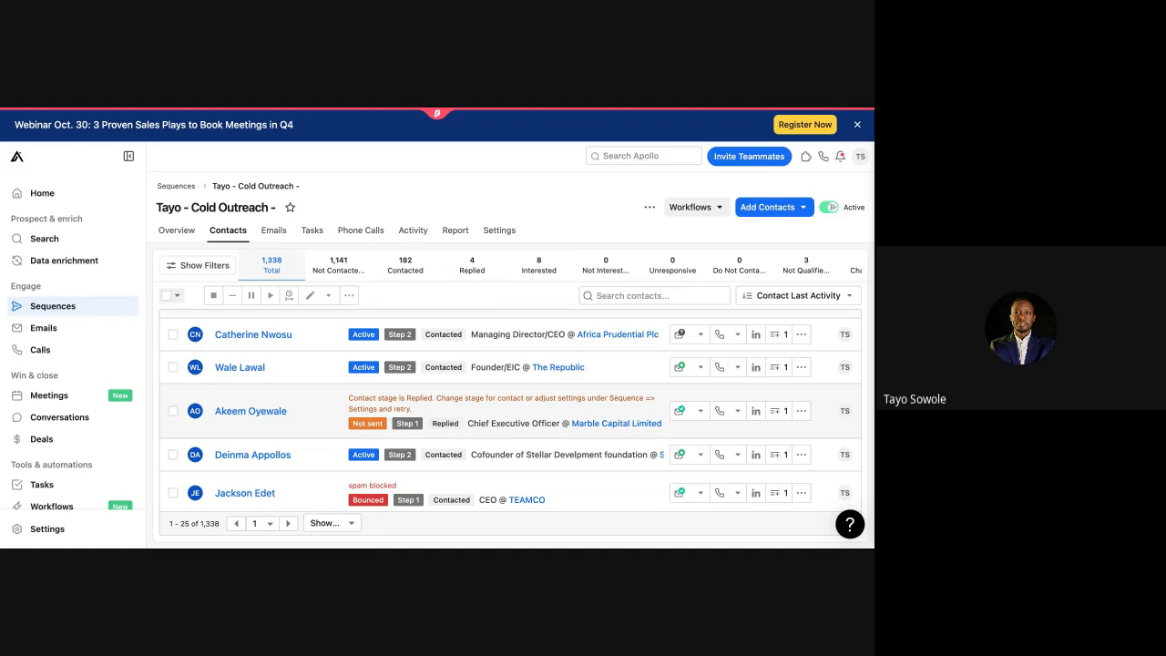
{"action": "scroll", "coordinate": [385, 469], "scroll_direction": "down", "scroll_amount": 3}
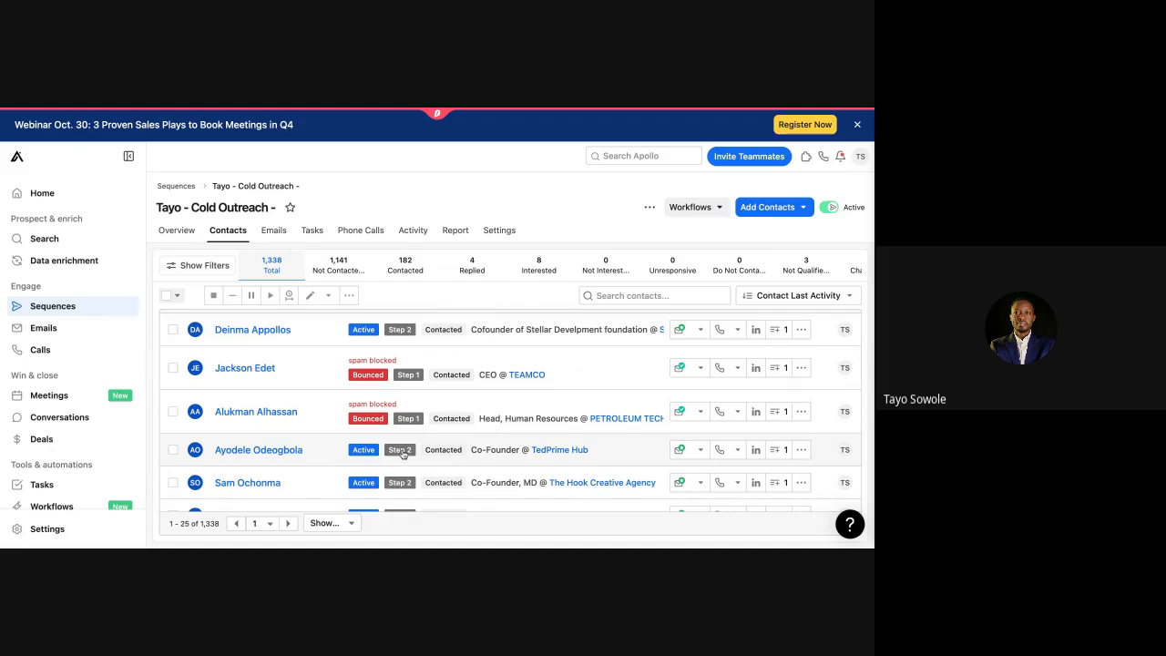
{"action": "scroll", "coordinate": [360, 456], "scroll_direction": "down", "scroll_amount": 1}
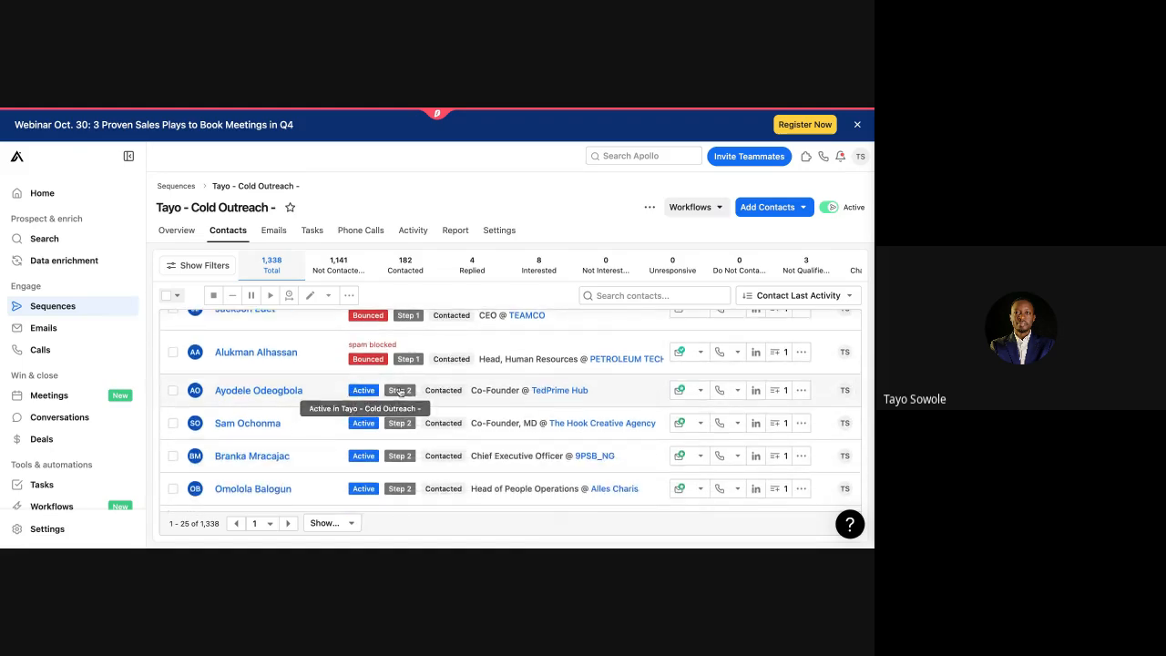
{"action": "scroll", "coordinate": [402, 437], "scroll_direction": "down", "scroll_amount": 5}
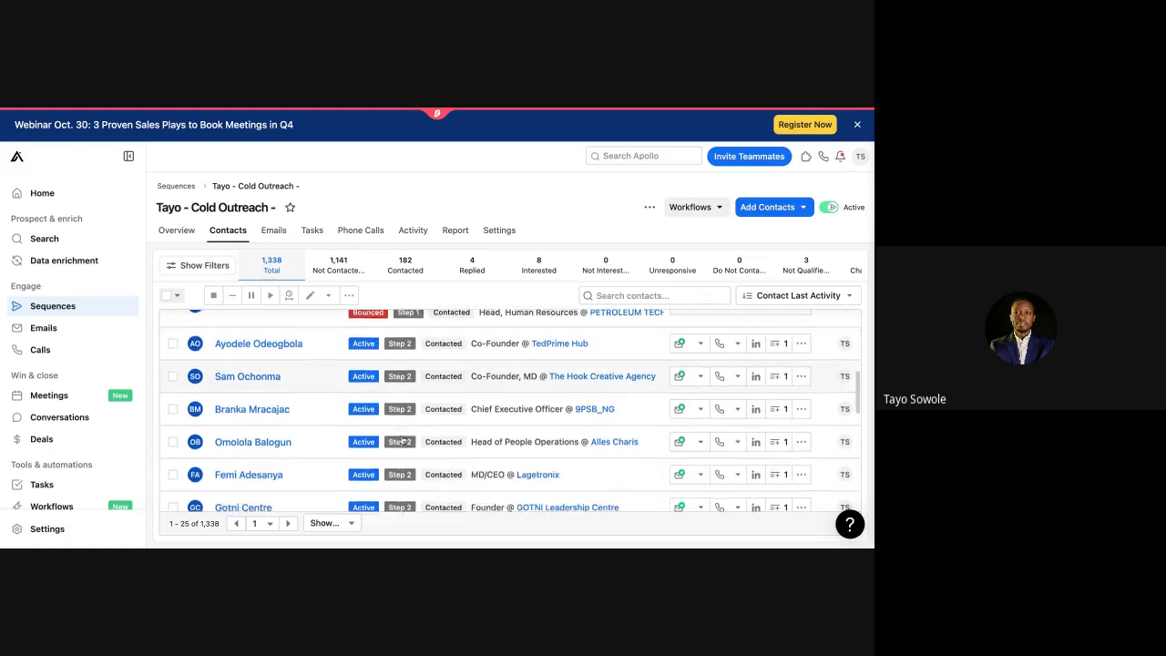
{"action": "scroll", "coordinate": [402, 439], "scroll_direction": "down", "scroll_amount": 3}
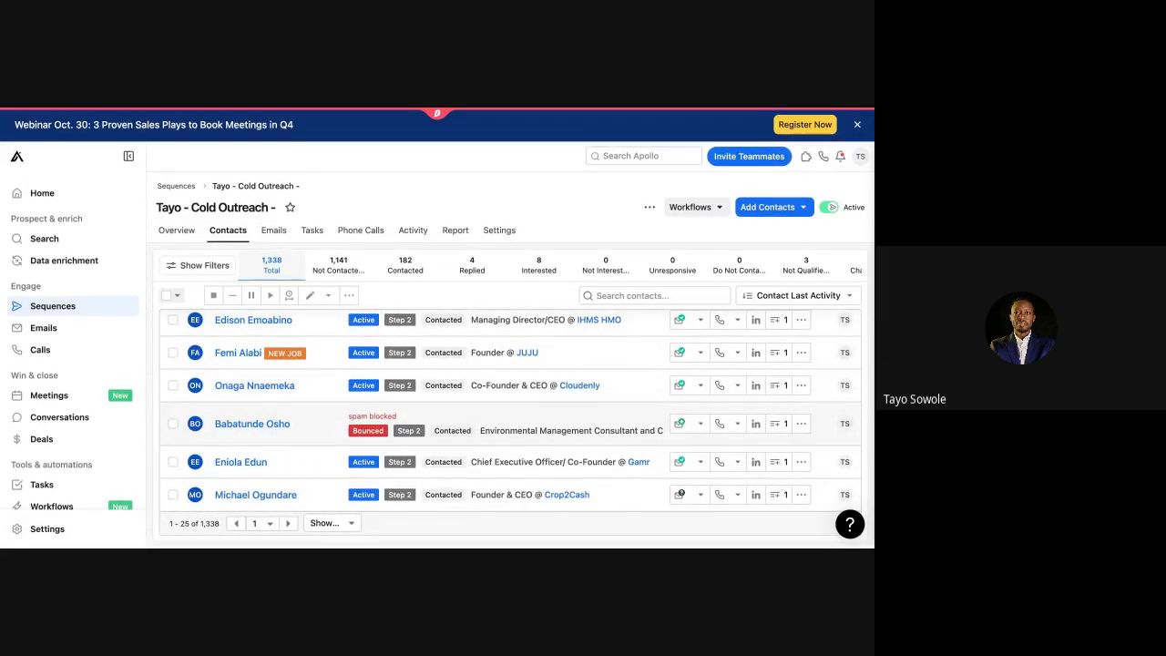
{"action": "scroll", "coordinate": [402, 437], "scroll_direction": "up", "scroll_amount": 3}
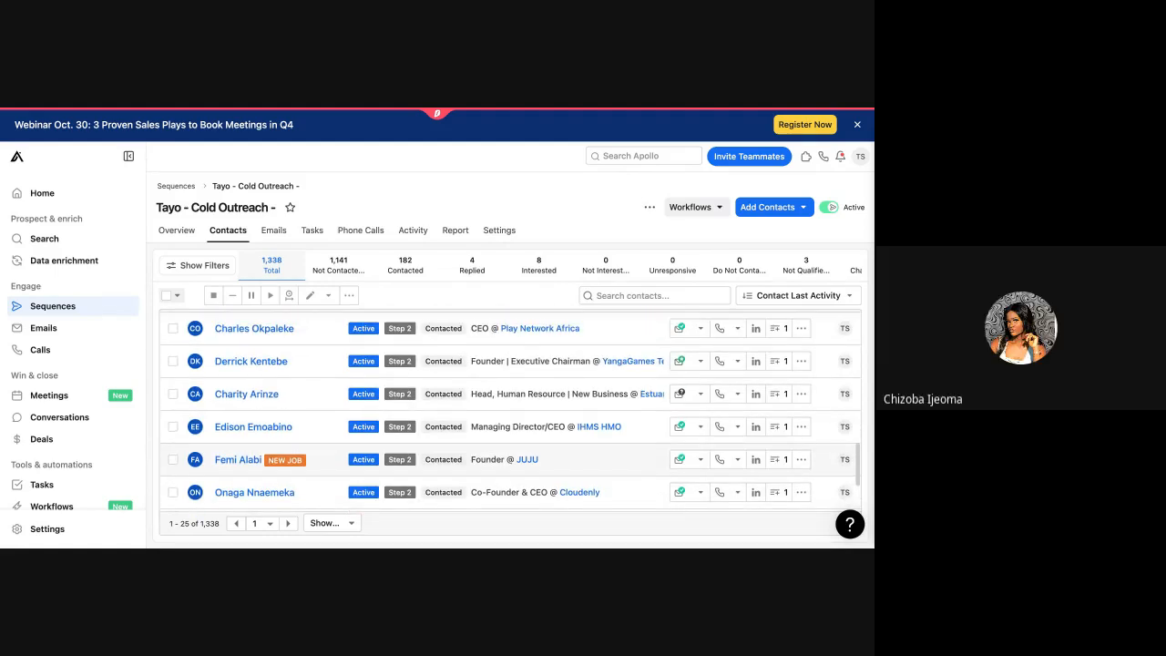
{"action": "mouse_move", "coordinate": [284, 460]}
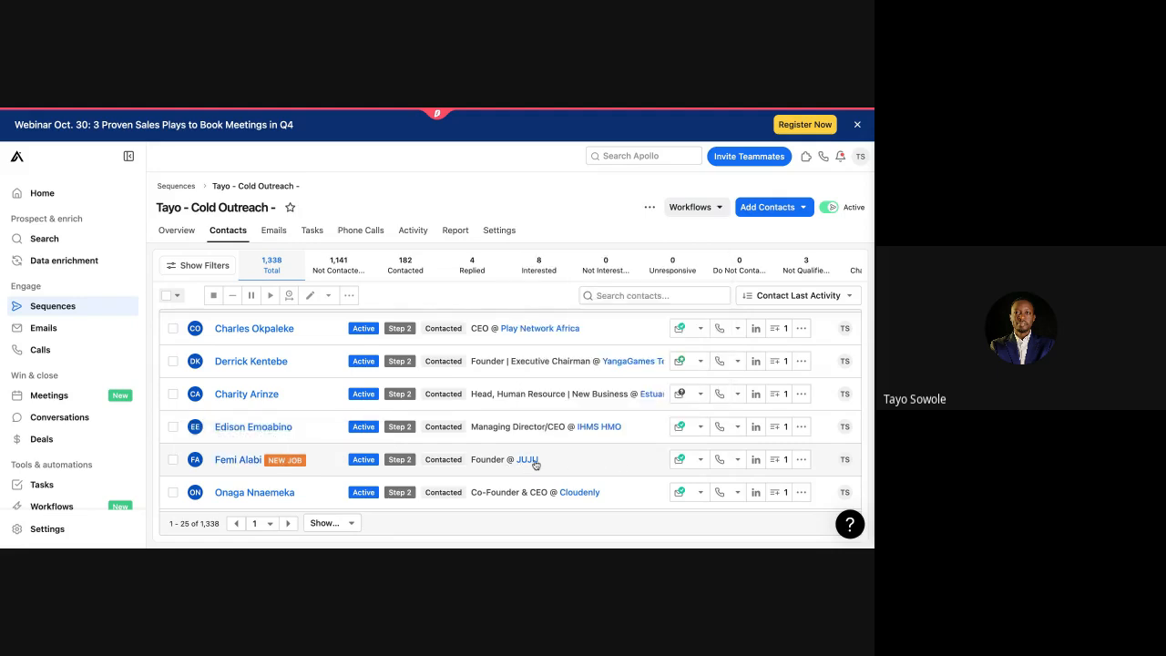
{"action": "mouse_move", "coordinate": [533, 462]}
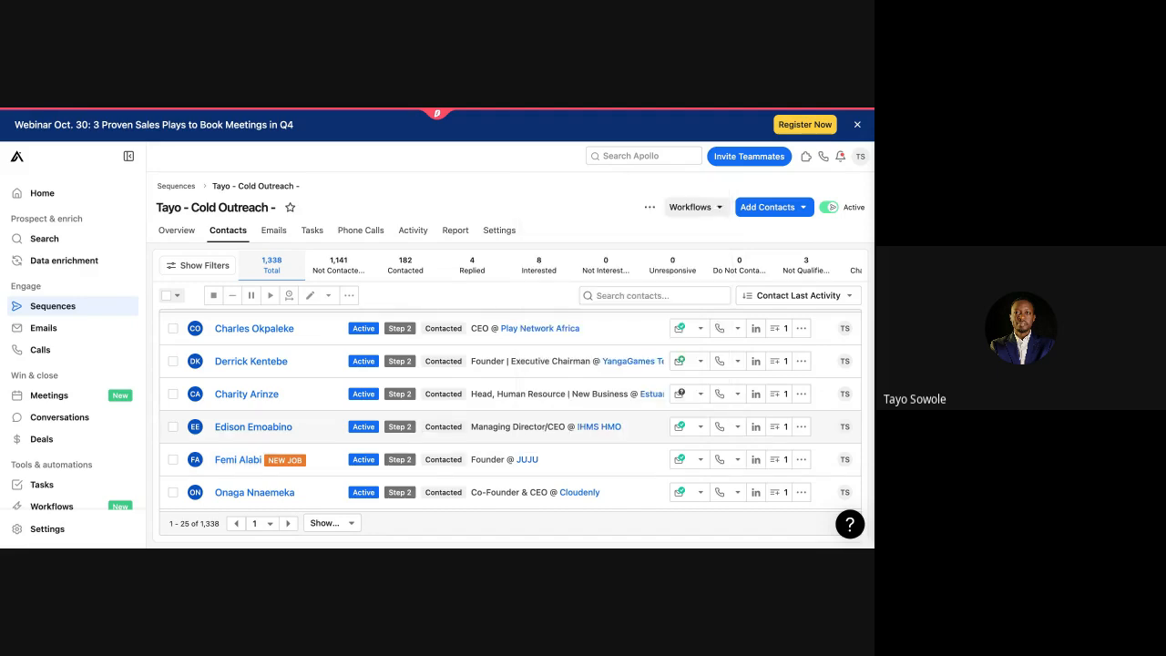
{"action": "mouse_move", "coordinate": [591, 427]}
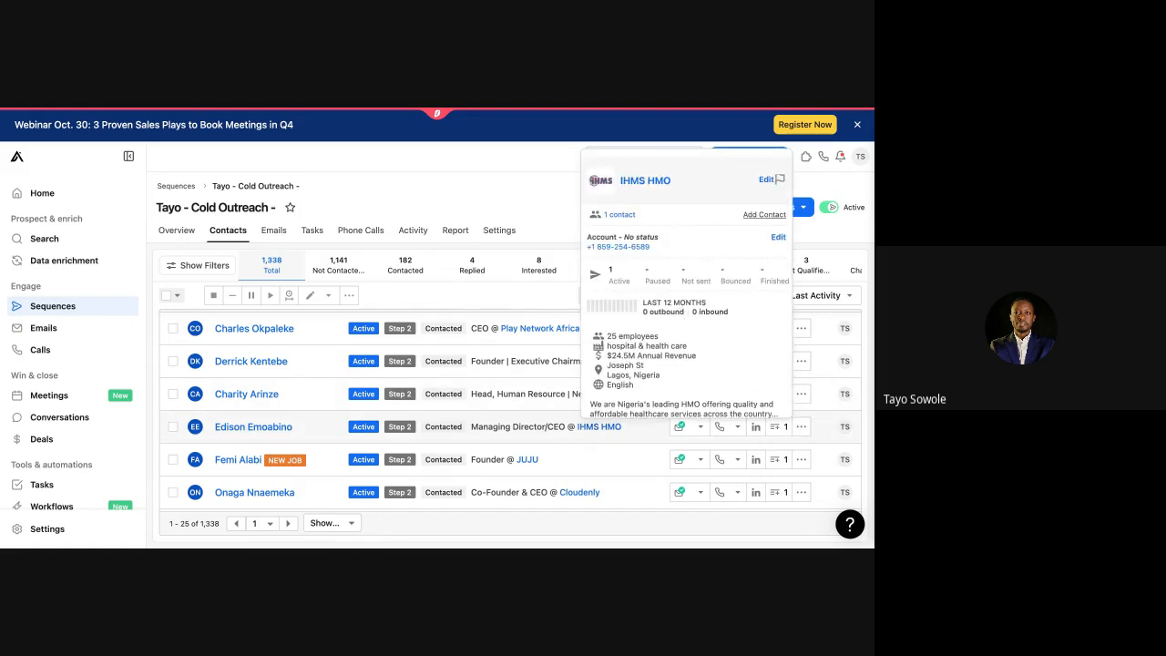
Step: Filter the contact list to the 1,141 not-contacted contacts
{"action": "scroll", "coordinate": [519, 424], "scroll_direction": "up", "scroll_amount": 5}
{"action": "scroll", "coordinate": [516, 423], "scroll_direction": "up", "scroll_amount": 3}
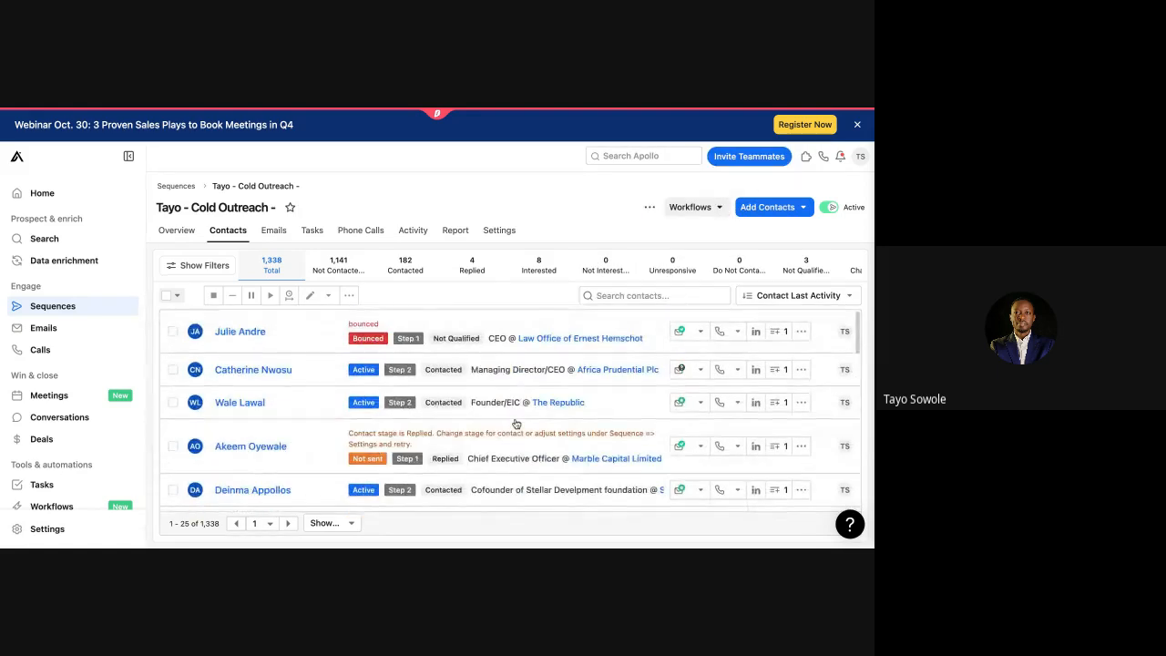
{"action": "left_click", "coordinate": [351, 271]}
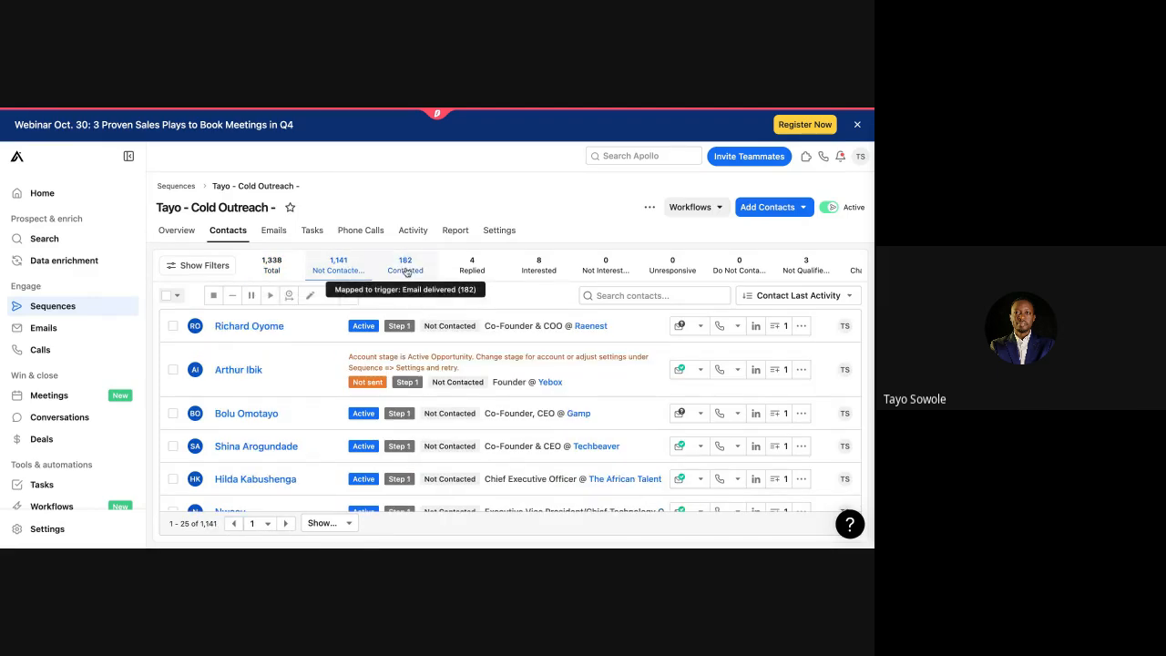
Step: Check the first not-contacted contact's scheduled email, then filter the sequence contacts to Contacted
{"action": "left_click", "coordinate": [223, 330]}
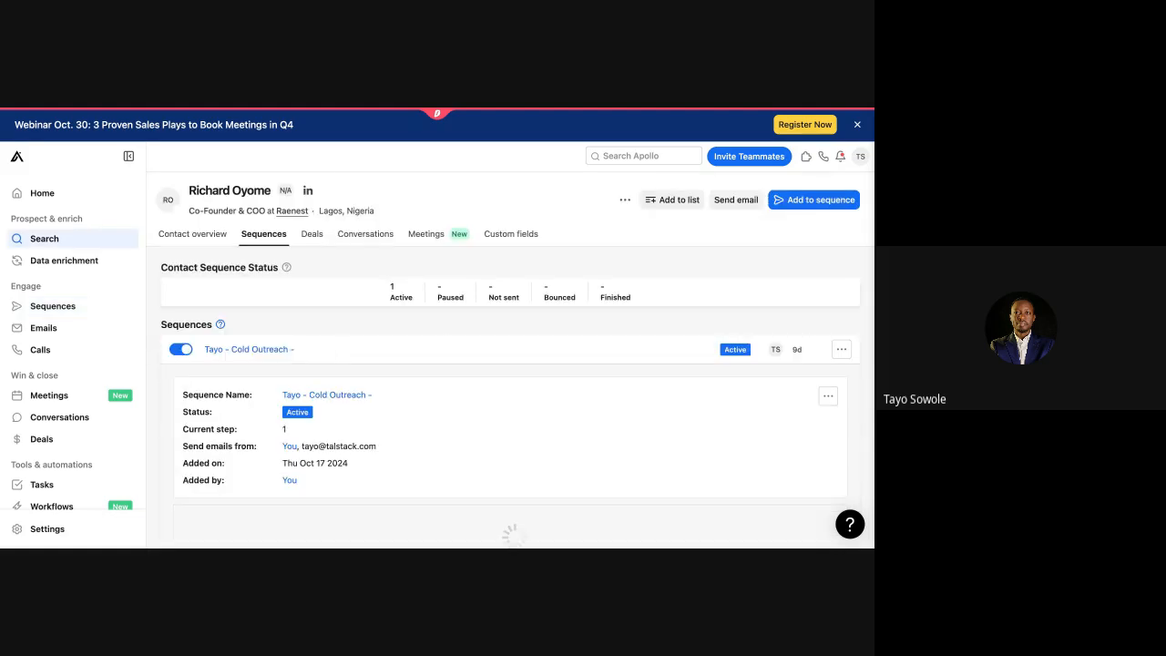
{"action": "scroll", "coordinate": [292, 356], "scroll_direction": "down", "scroll_amount": 2}
{"action": "scroll", "coordinate": [293, 357], "scroll_direction": "up", "scroll_amount": 3}
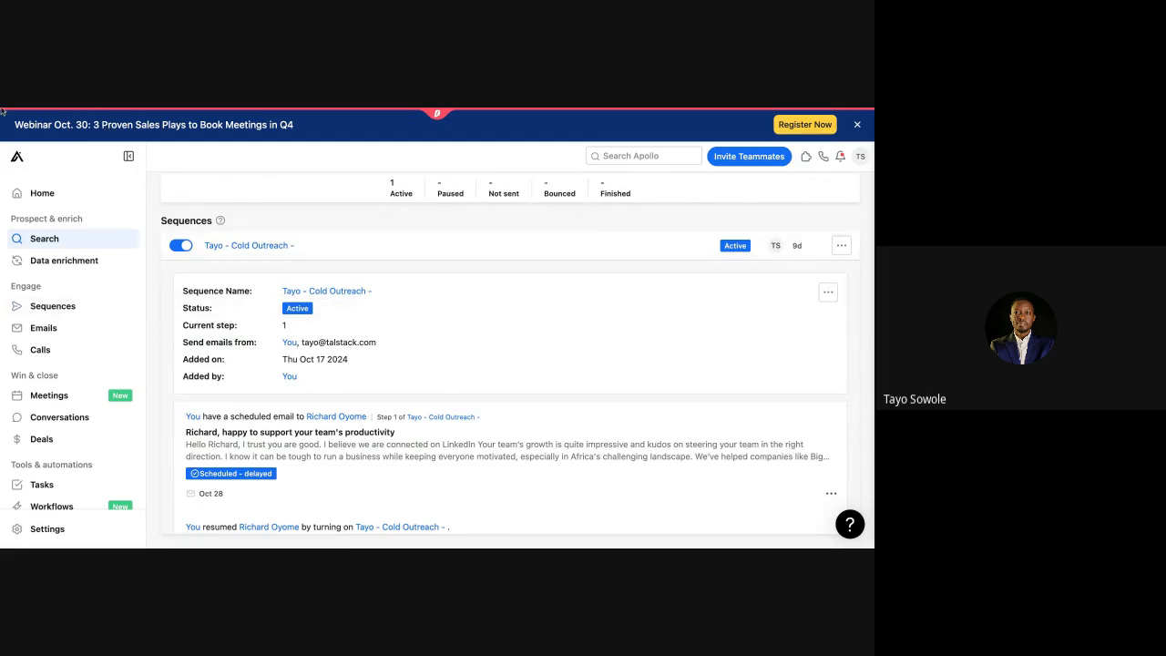
{"action": "left_click", "coordinate": [248, 245]}
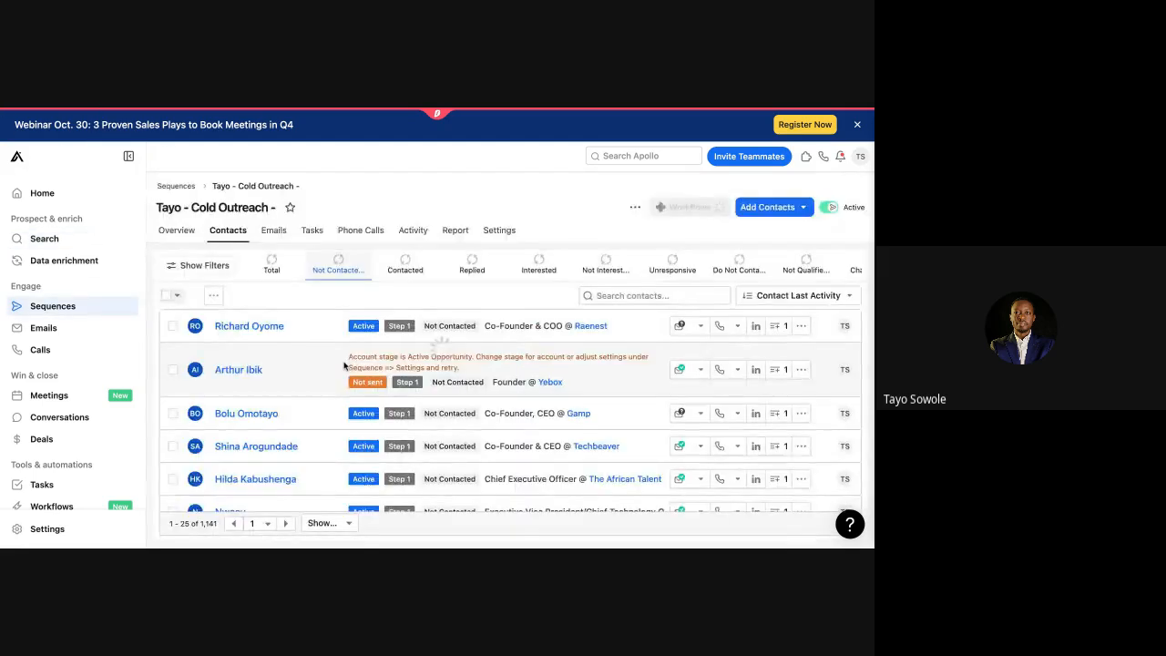
{"action": "left_click", "coordinate": [397, 274]}
Step: Show the 8 interested contacts and remove the third one from the sequence, leaving 7
{"action": "left_click", "coordinate": [541, 279]}
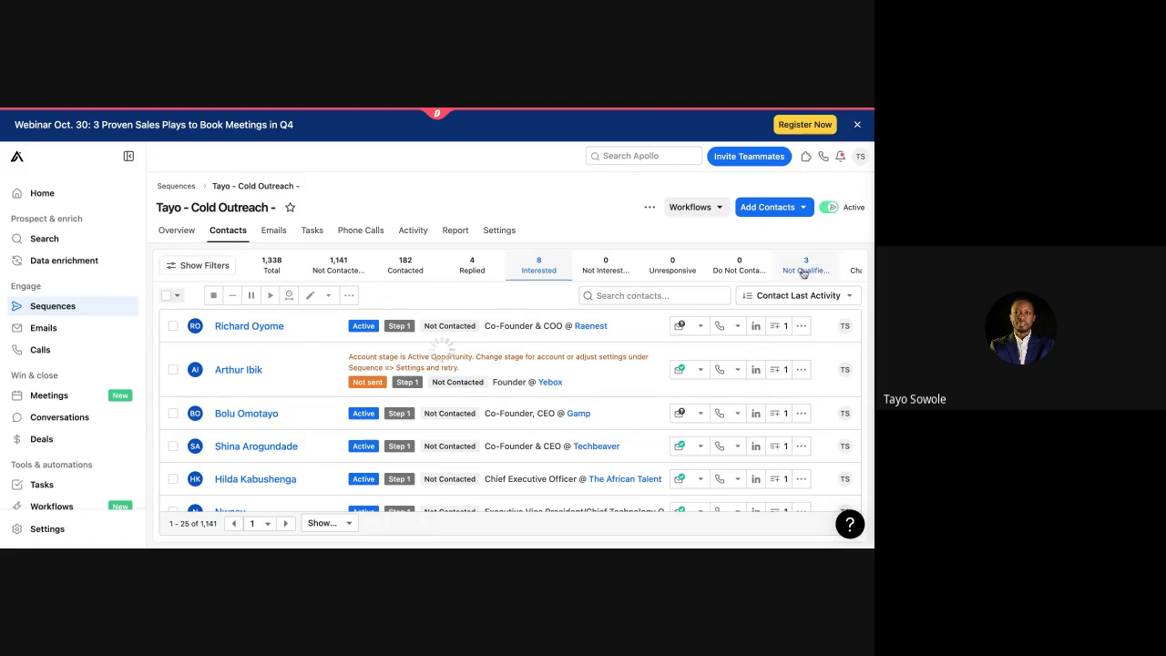
{"action": "left_click", "coordinate": [801, 326]}
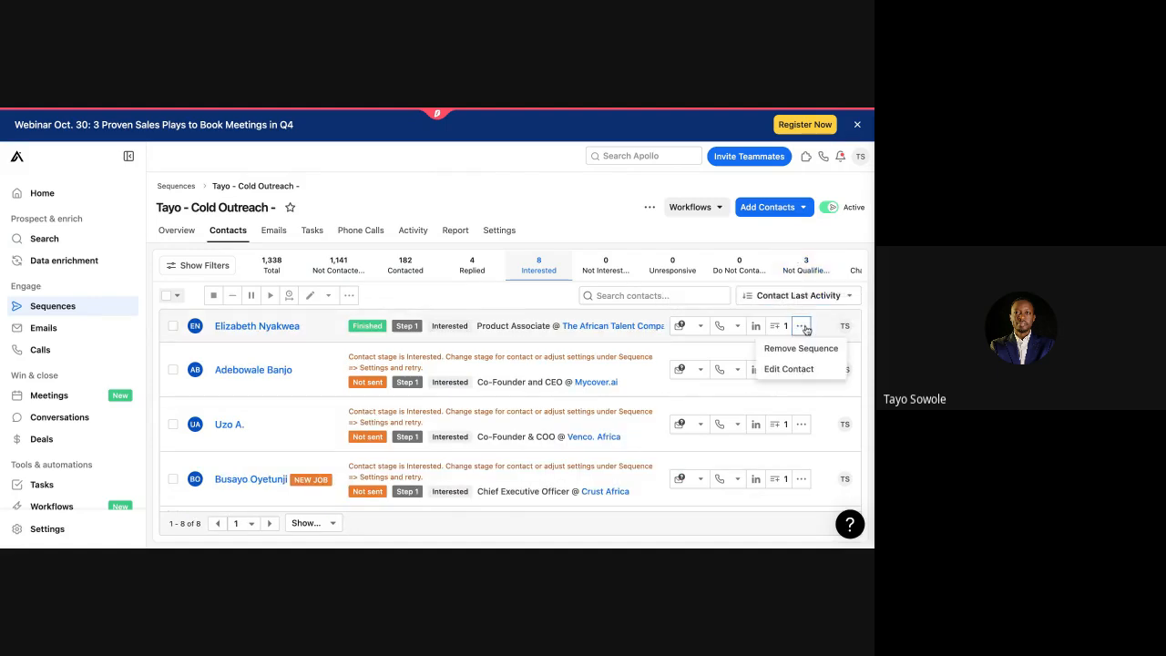
{"action": "left_click", "coordinate": [807, 414]}
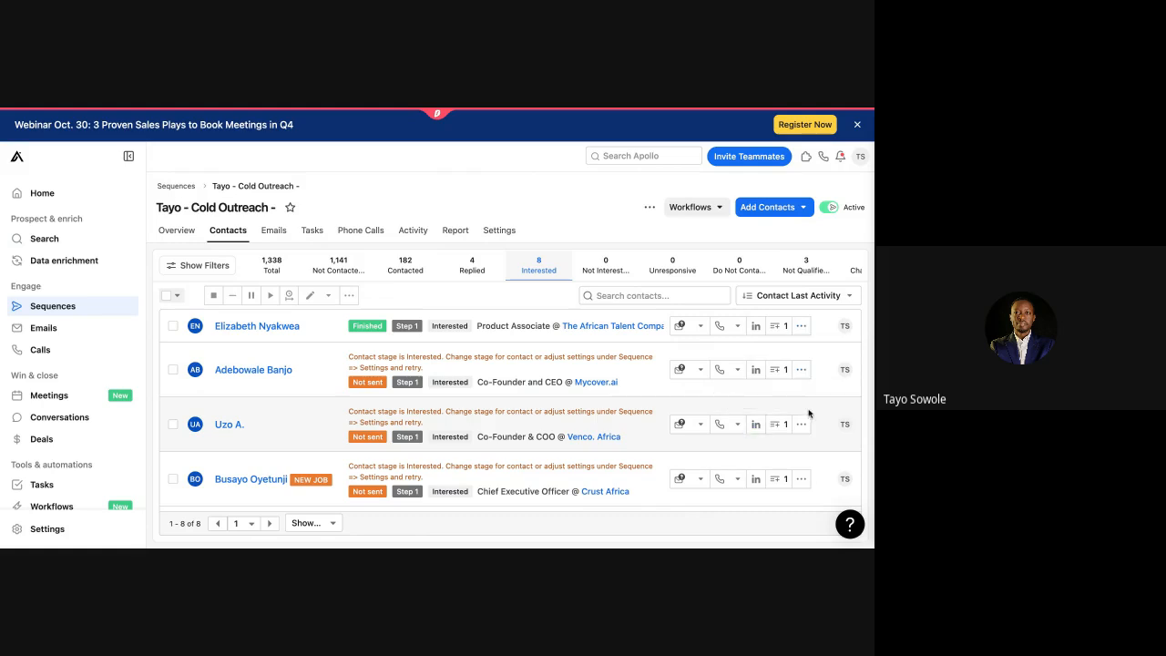
{"action": "scroll", "coordinate": [806, 412], "scroll_direction": "down", "scroll_amount": 1}
{"action": "left_click", "coordinate": [802, 411]}
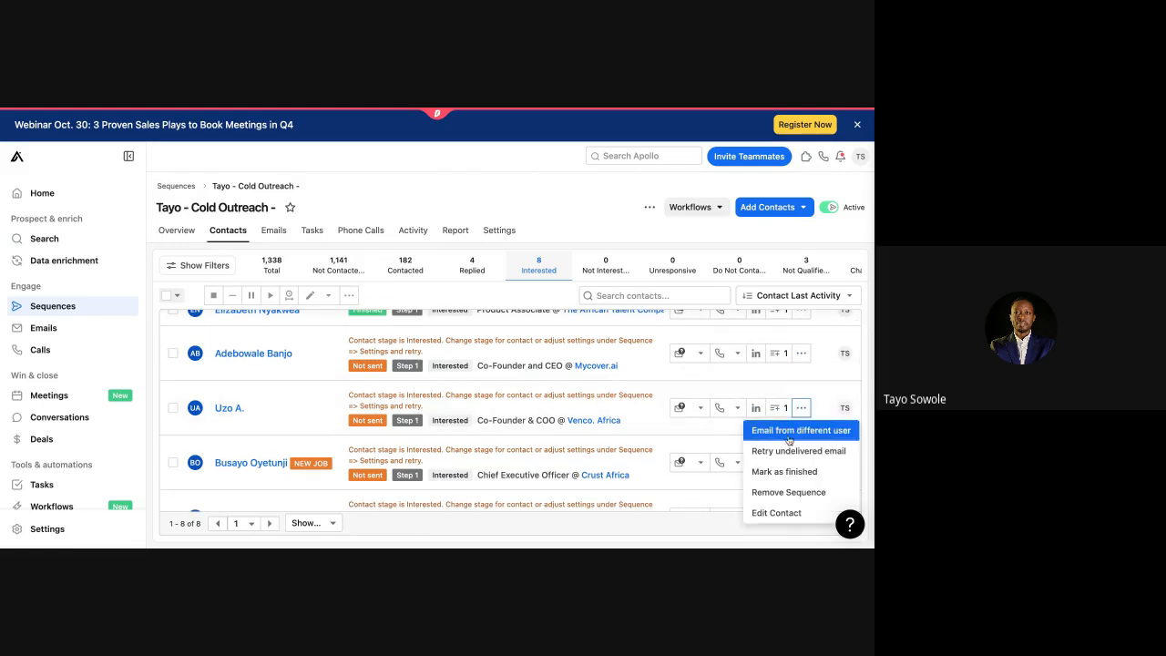
{"action": "left_click", "coordinate": [770, 492]}
{"action": "left_click", "coordinate": [596, 297]}
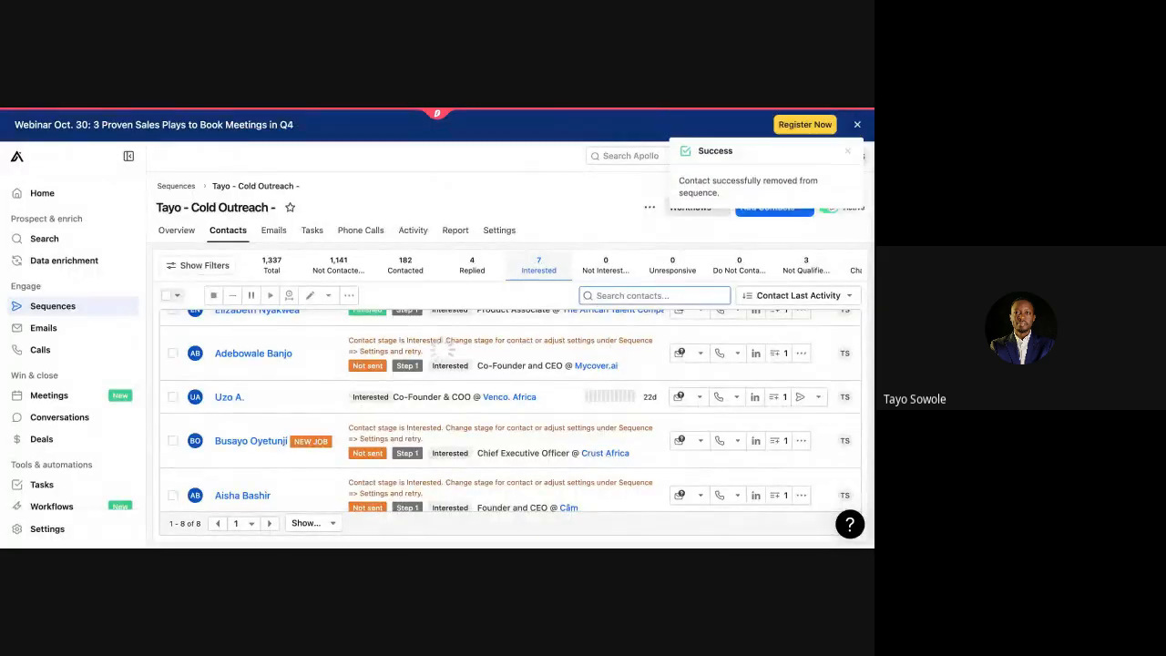
{"action": "scroll", "coordinate": [607, 459], "scroll_direction": "down", "scroll_amount": 2}
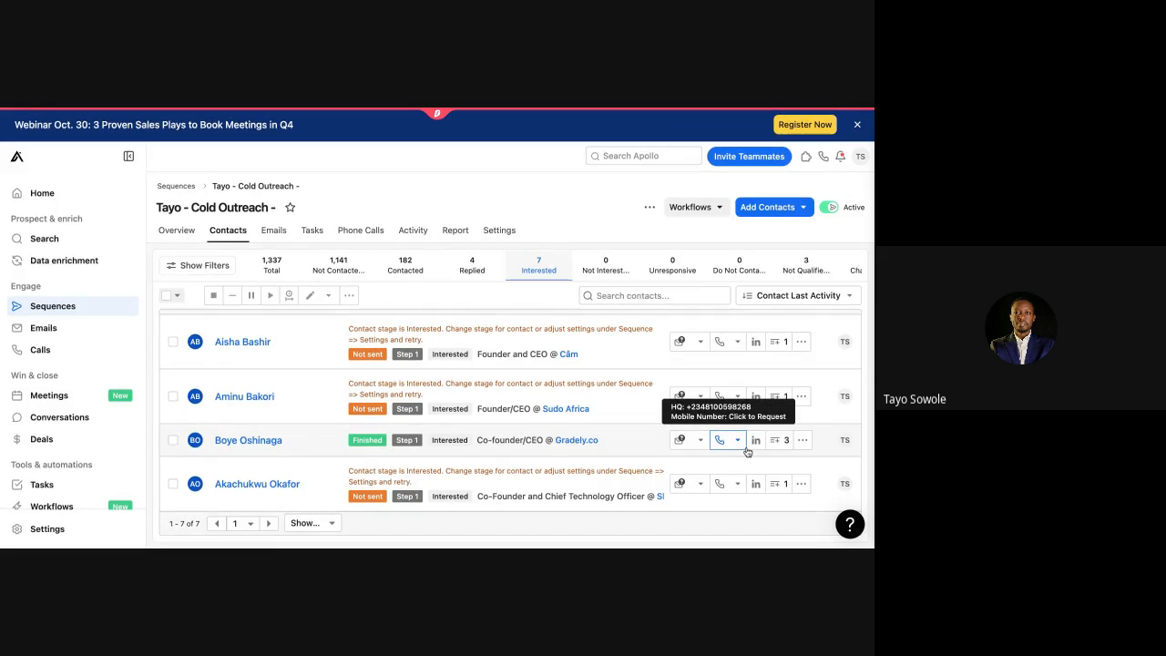
{"action": "scroll", "coordinate": [747, 451], "scroll_direction": "up", "scroll_amount": 3}
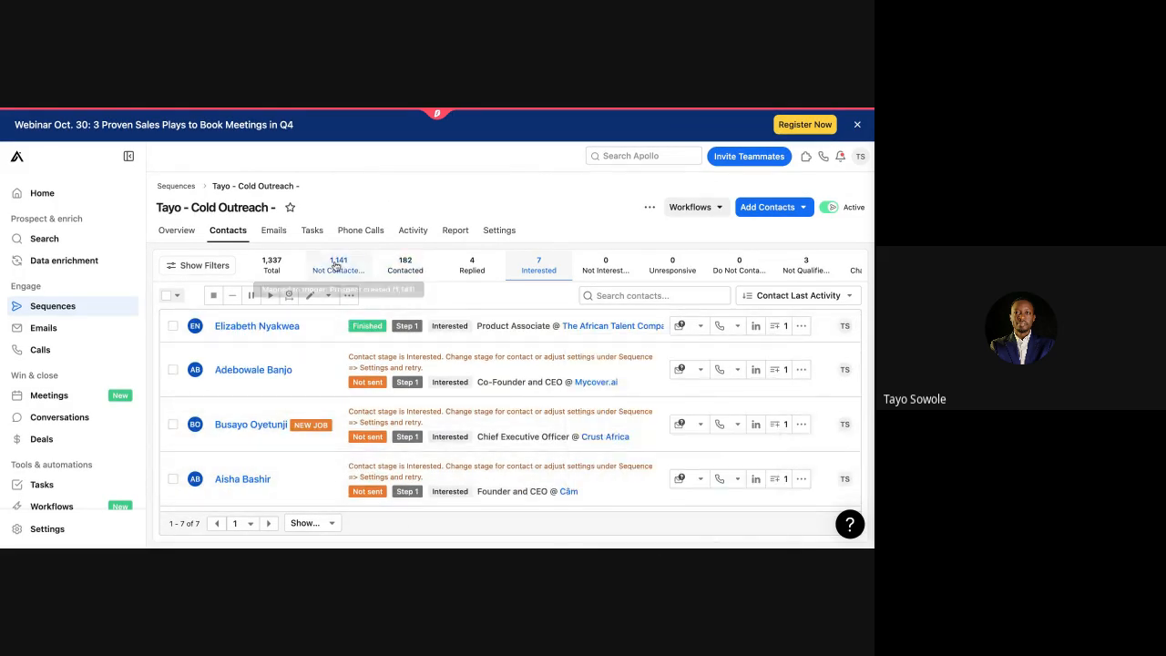
Step: Filter the sequence's emails to the 1,120 scheduled ones and open the first email's options
{"action": "left_click", "coordinate": [269, 233]}
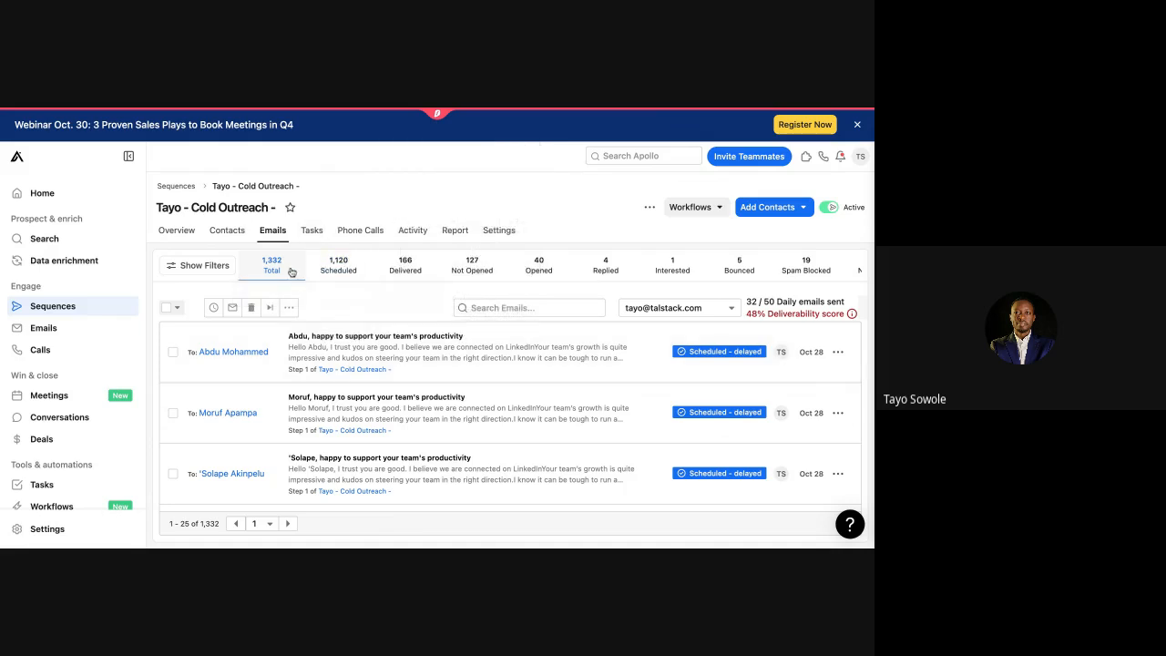
{"action": "left_click", "coordinate": [346, 266]}
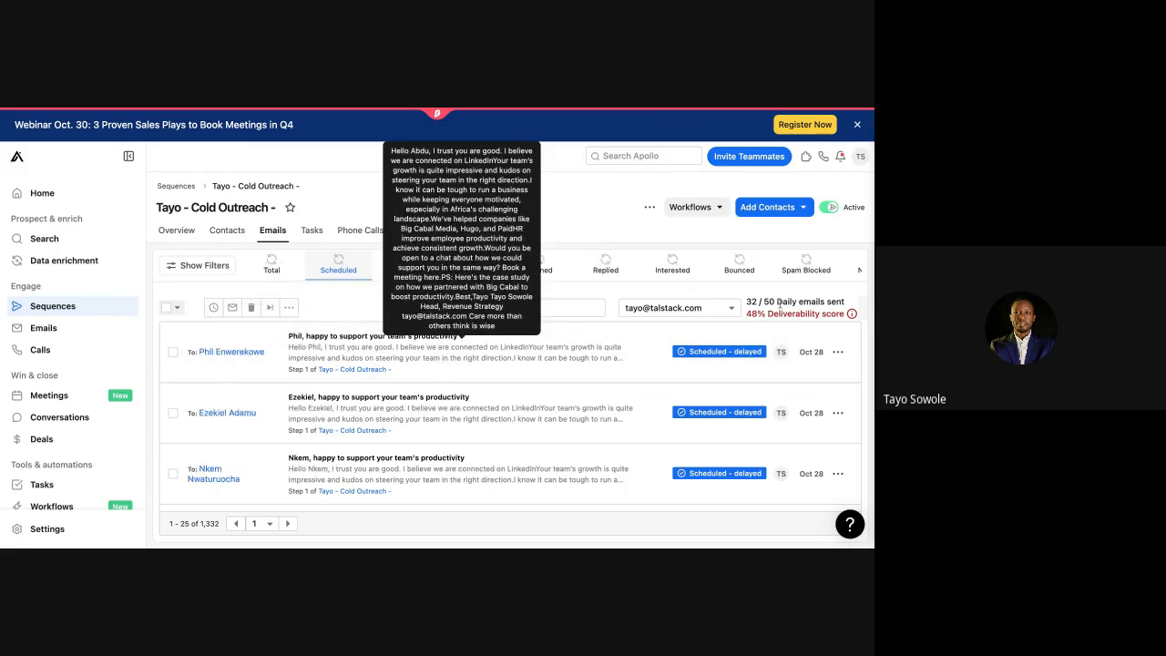
{"action": "mouse_move", "coordinate": [750, 303]}
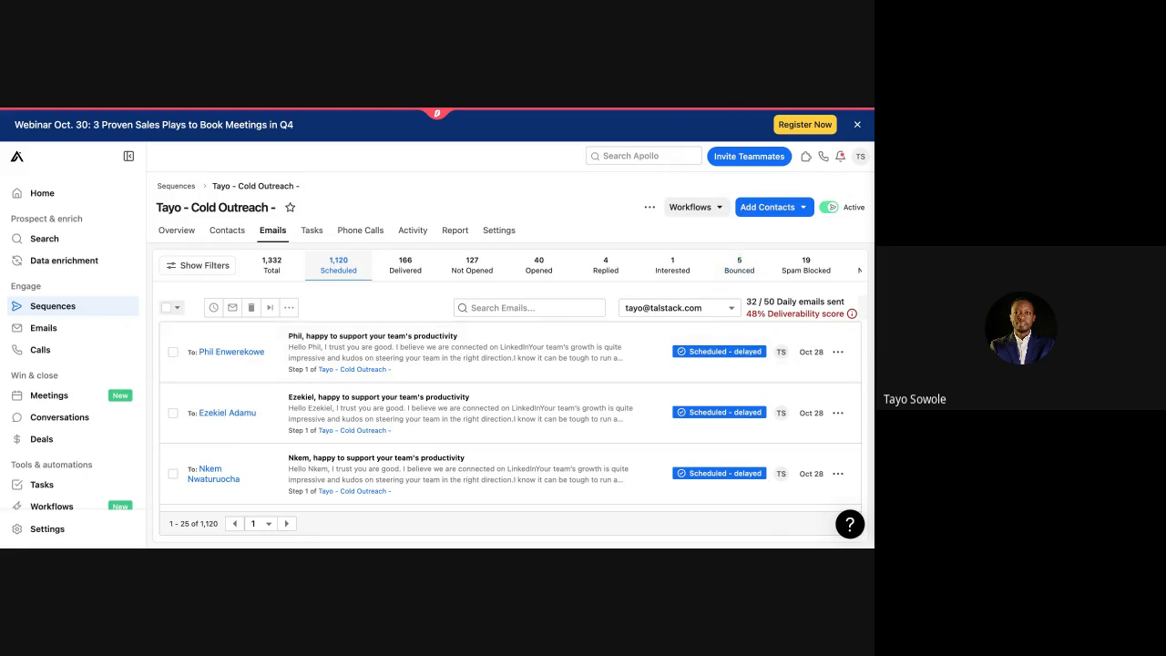
{"action": "left_click", "coordinate": [838, 353]}
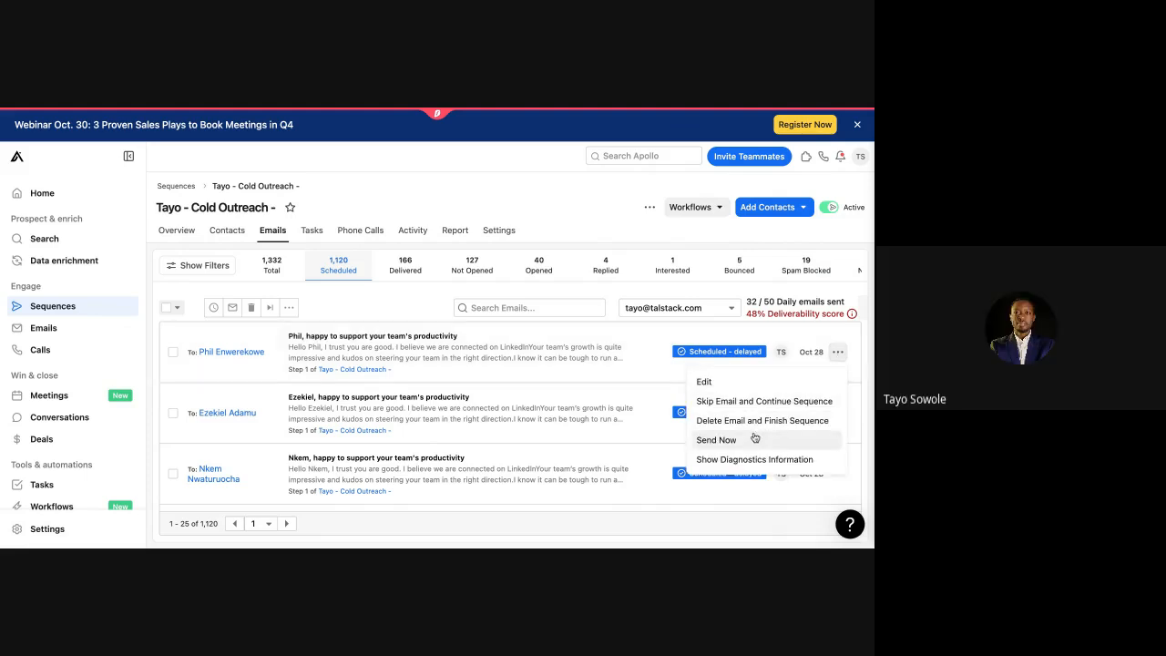
Step: Send the first and third scheduled emails immediately with Send Now
{"action": "left_click", "coordinate": [716, 439]}
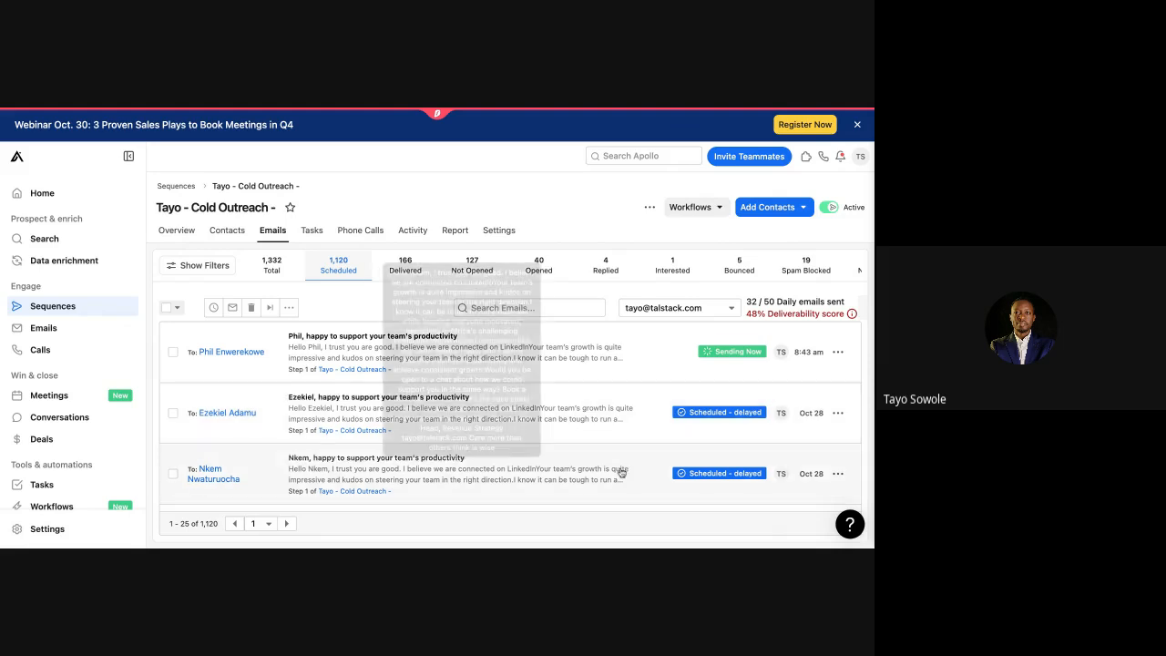
{"action": "scroll", "coordinate": [622, 470], "scroll_direction": "down", "scroll_amount": 1}
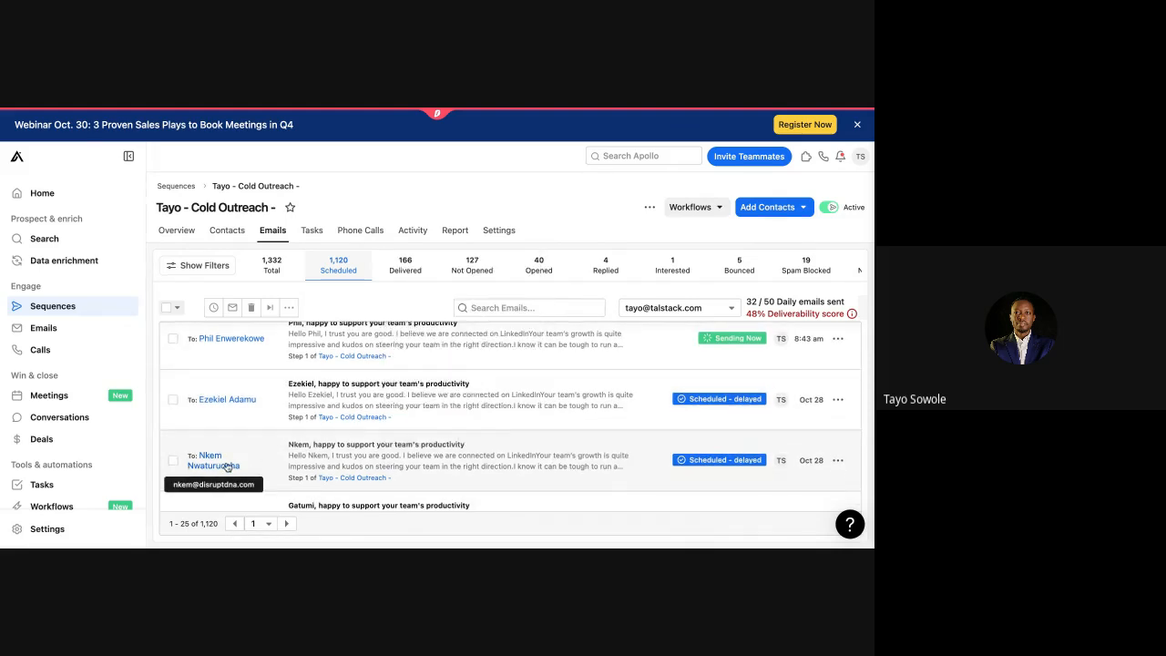
{"action": "left_click", "coordinate": [841, 462]}
{"action": "left_click", "coordinate": [781, 412]}
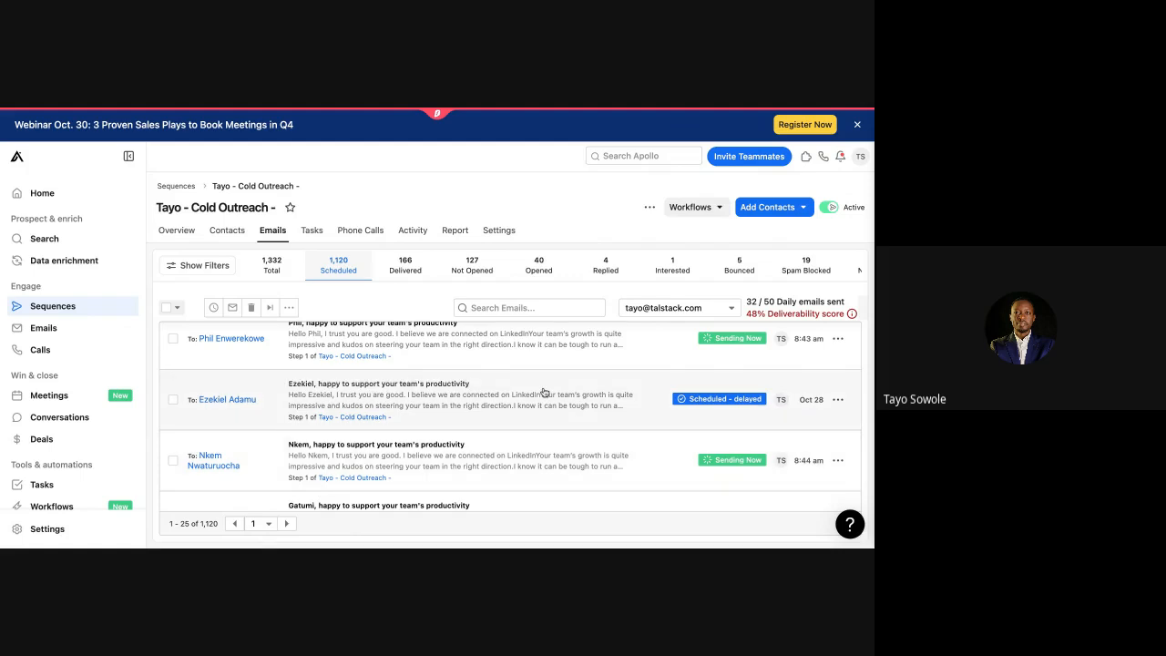
Step: Filter the sequence's emails to show only the Not Opened ones
{"action": "scroll", "coordinate": [543, 391], "scroll_direction": "down", "scroll_amount": 3}
{"action": "scroll", "coordinate": [544, 391], "scroll_direction": "up", "scroll_amount": 3}
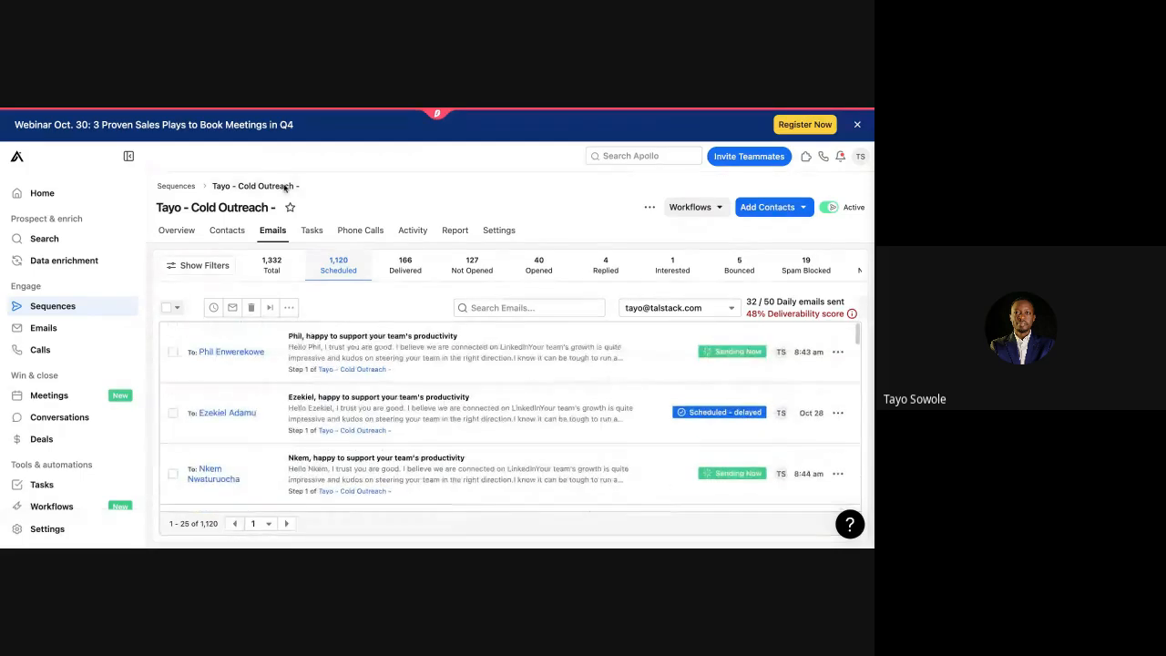
{"action": "left_click", "coordinate": [469, 266]}
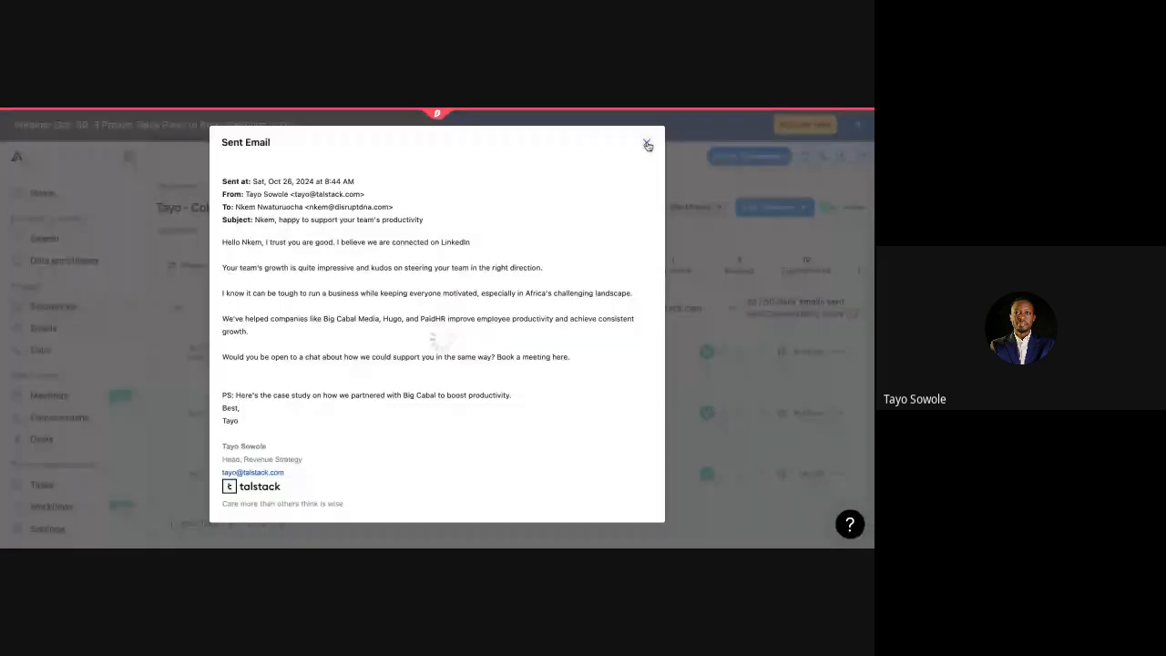
Step: Close the sent email preview and view the sequence's Phone Calls, which have 0 records
{"action": "left_click", "coordinate": [646, 144]}
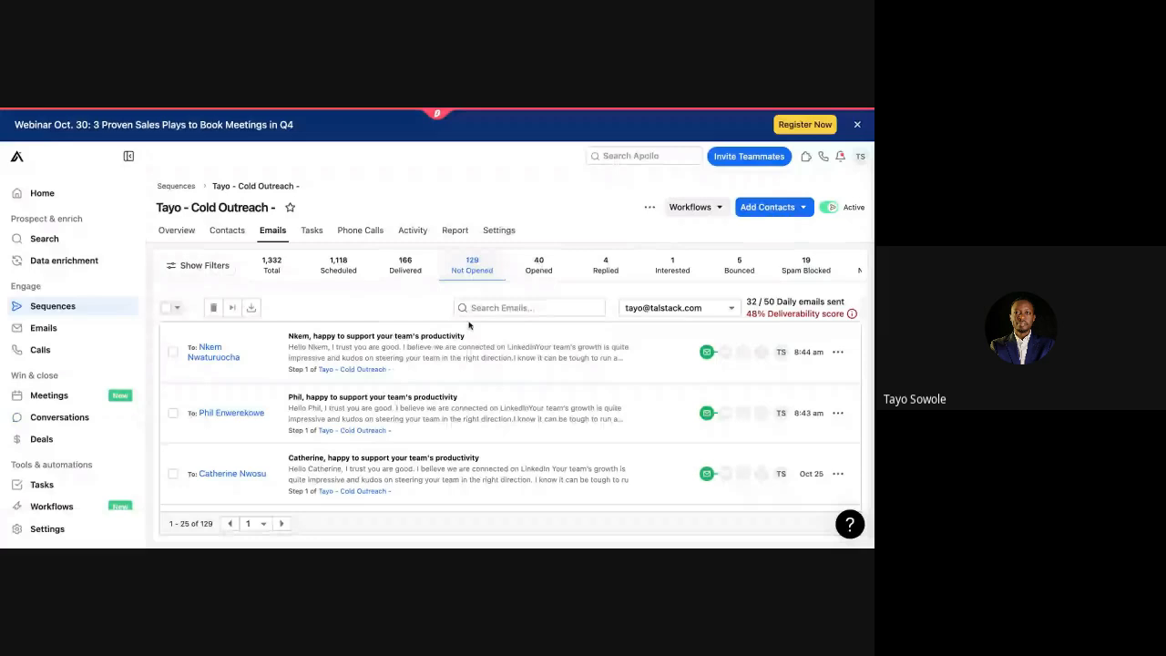
{"action": "left_click", "coordinate": [357, 231]}
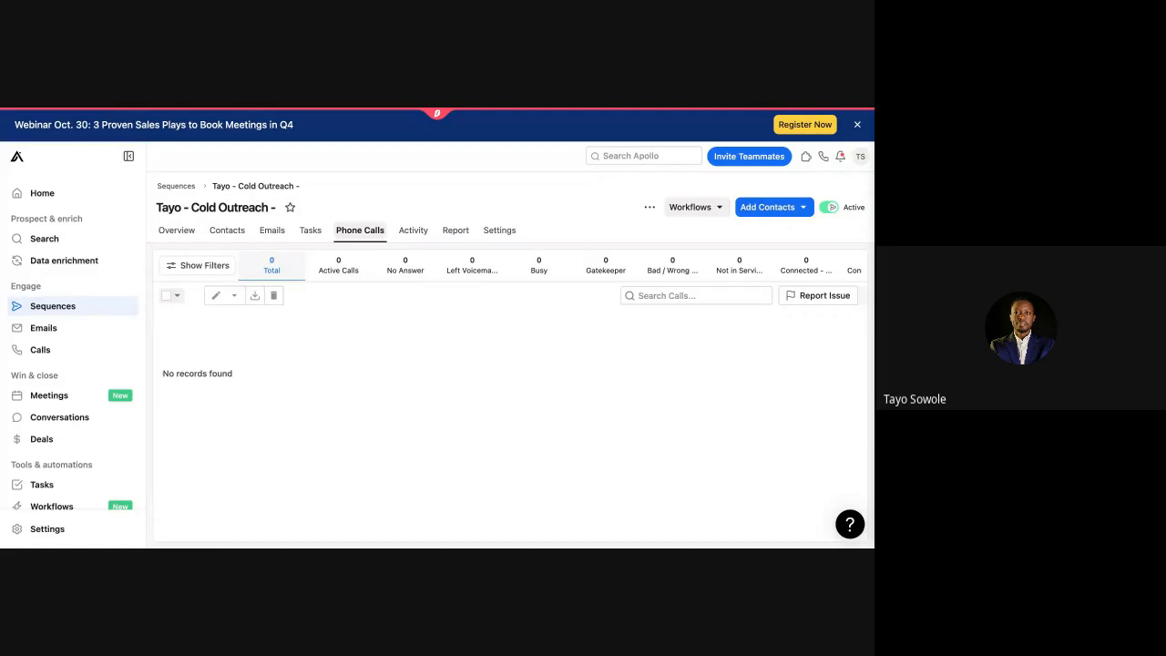
Step: Check the Activity log, then review the Report: 166 delivered, 40 opened, 4 replied, 0.60% conversion
{"action": "left_click", "coordinate": [401, 235]}
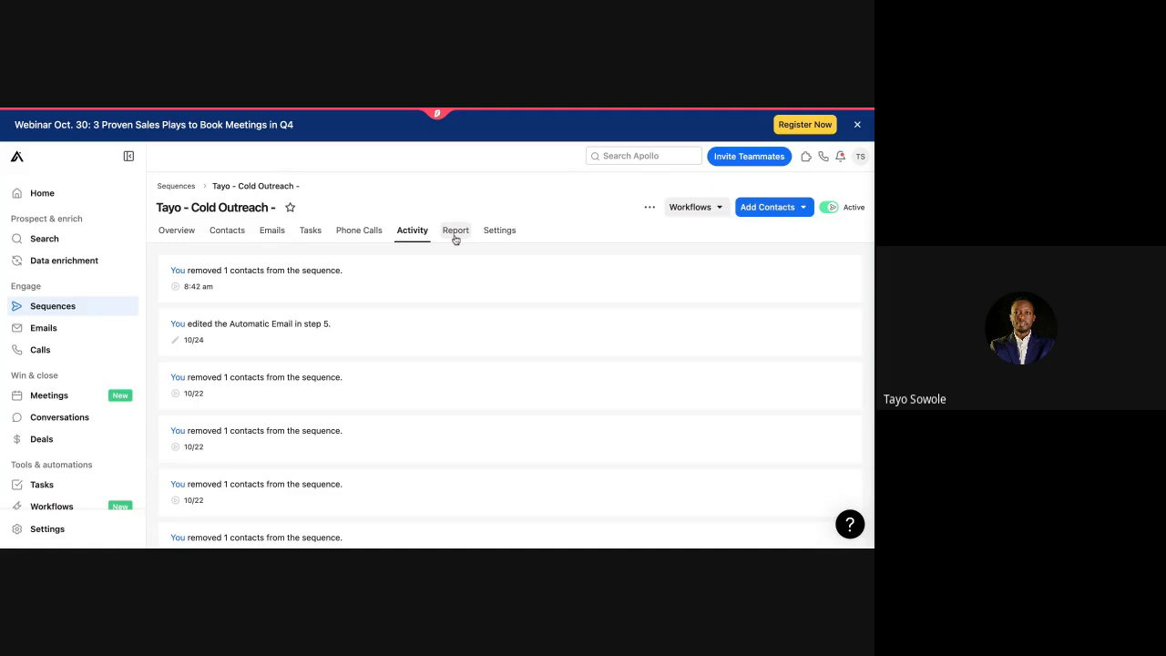
{"action": "left_click", "coordinate": [455, 235]}
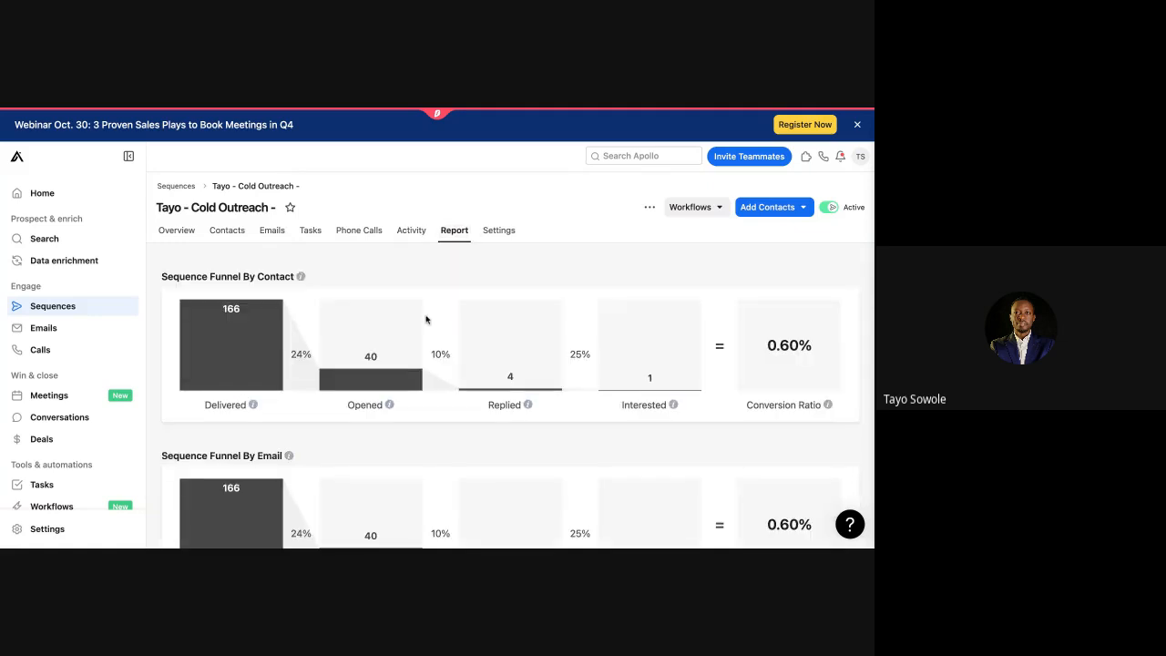
{"action": "scroll", "coordinate": [425, 319], "scroll_direction": "down", "scroll_amount": 2}
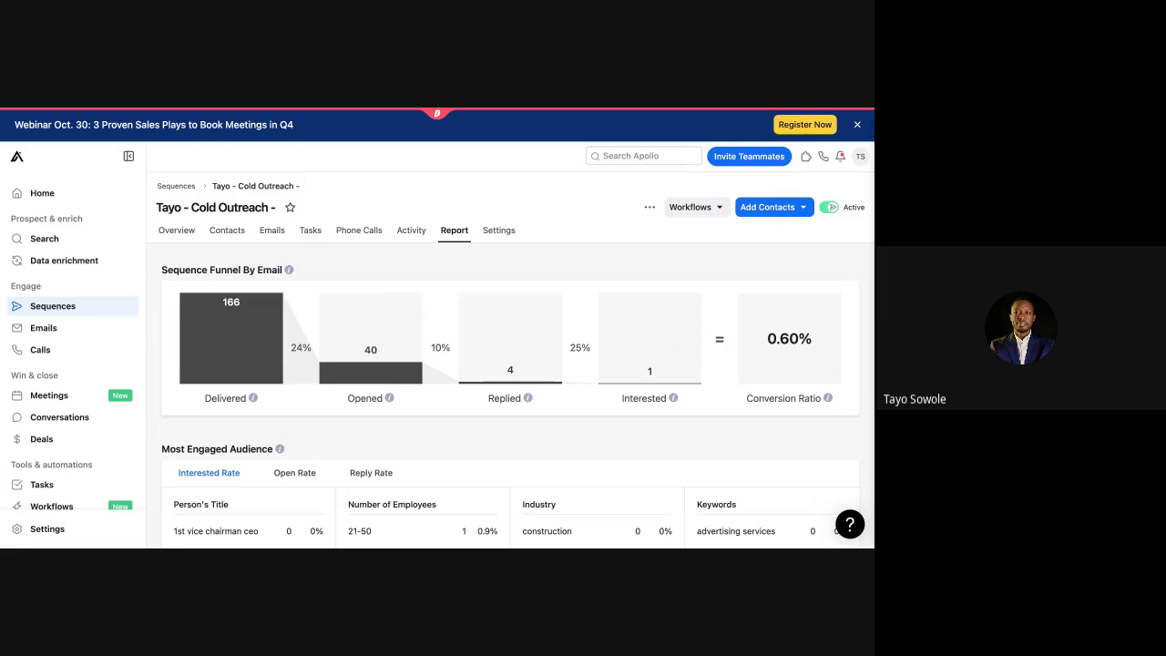
{"action": "scroll", "coordinate": [425, 319], "scroll_direction": "down", "scroll_amount": 2}
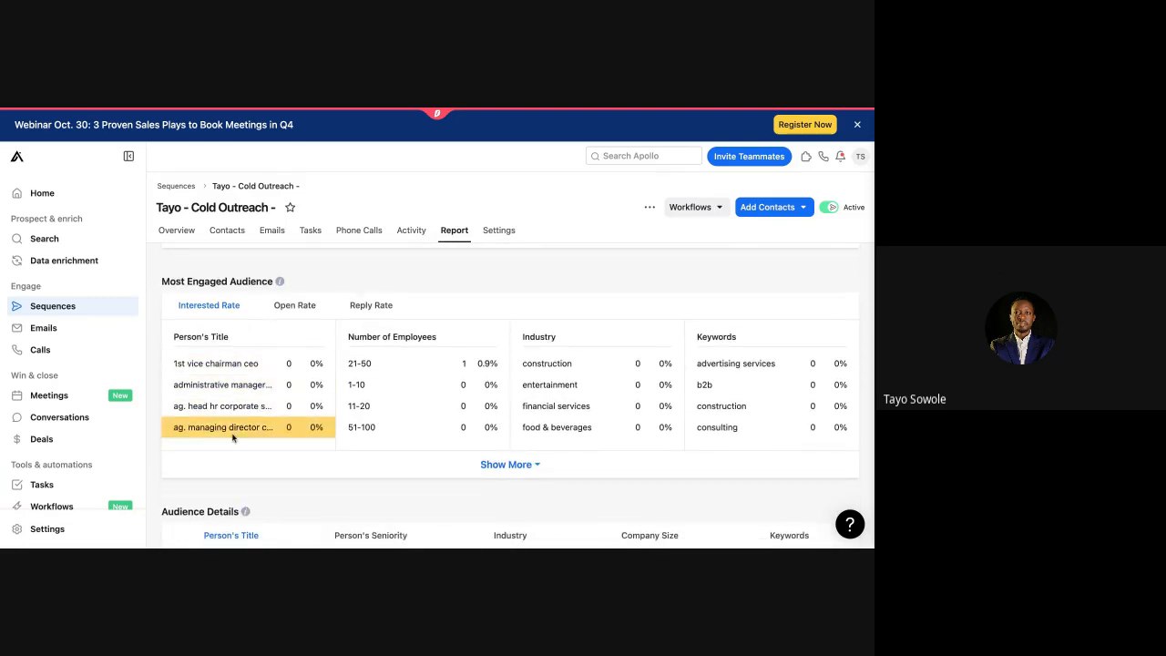
{"action": "scroll", "coordinate": [328, 458], "scroll_direction": "down", "scroll_amount": 3}
{"action": "scroll", "coordinate": [363, 459], "scroll_direction": "up", "scroll_amount": 3}
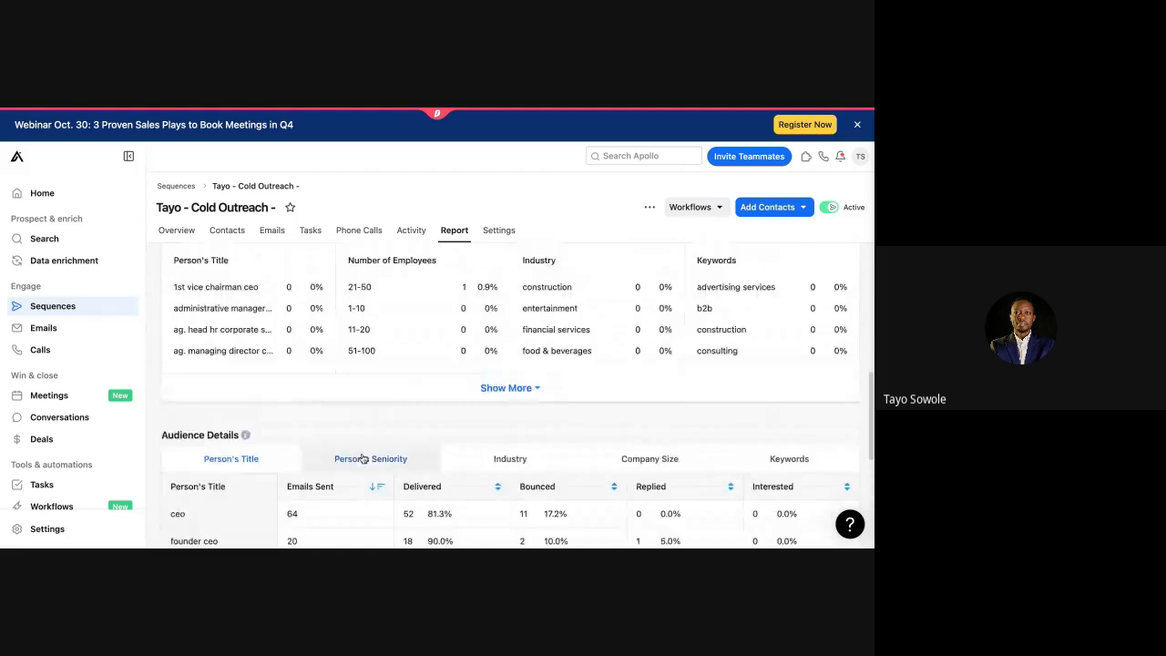
{"action": "scroll", "coordinate": [471, 418], "scroll_direction": "down", "scroll_amount": 2}
{"action": "scroll", "coordinate": [470, 416], "scroll_direction": "up", "scroll_amount": 10}
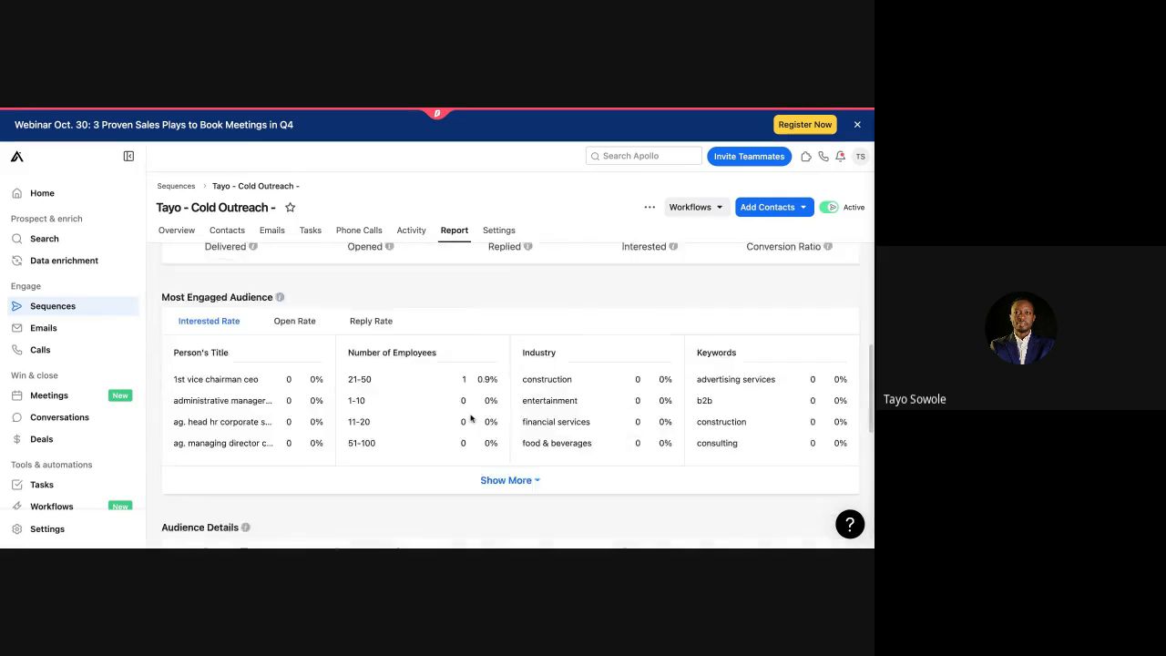
Step: Filter the sequence tasks to the 15 LI: Interact post tasks and select them all
{"action": "left_click", "coordinate": [310, 229]}
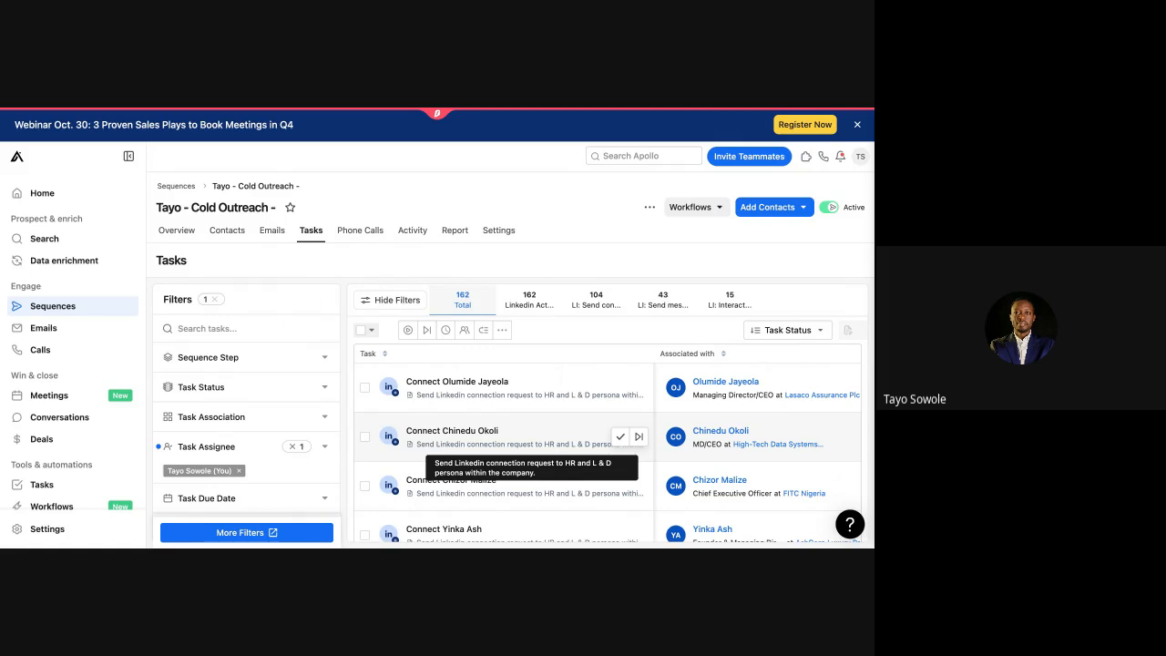
{"action": "scroll", "coordinate": [428, 368], "scroll_direction": "down", "scroll_amount": 1}
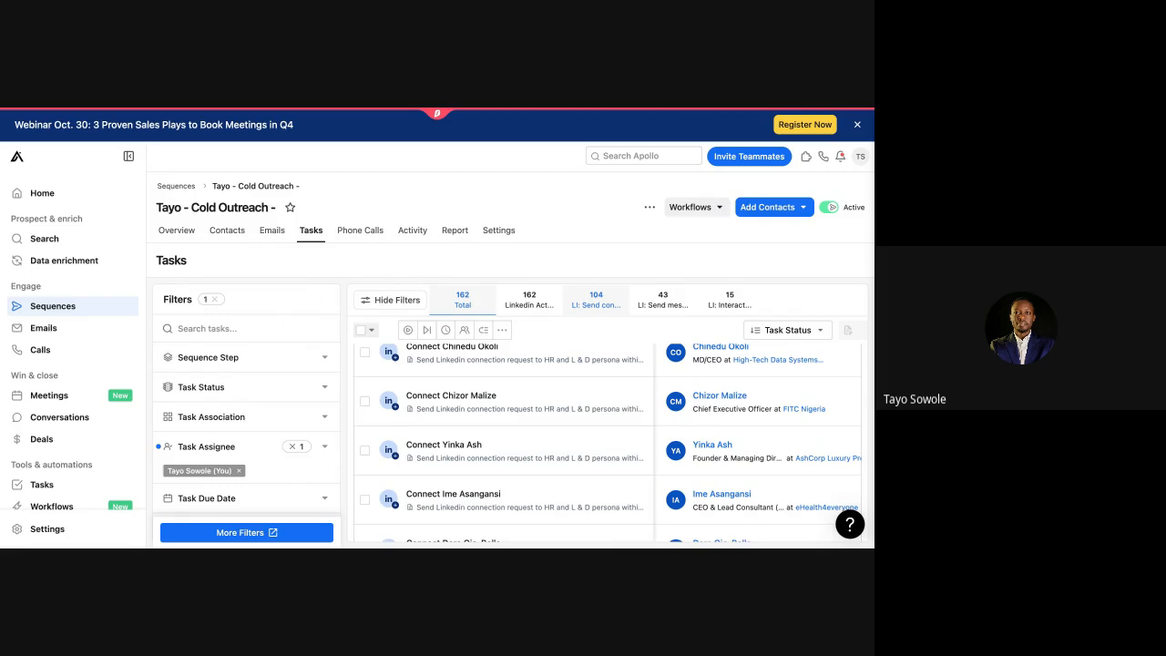
{"action": "left_click", "coordinate": [663, 301]}
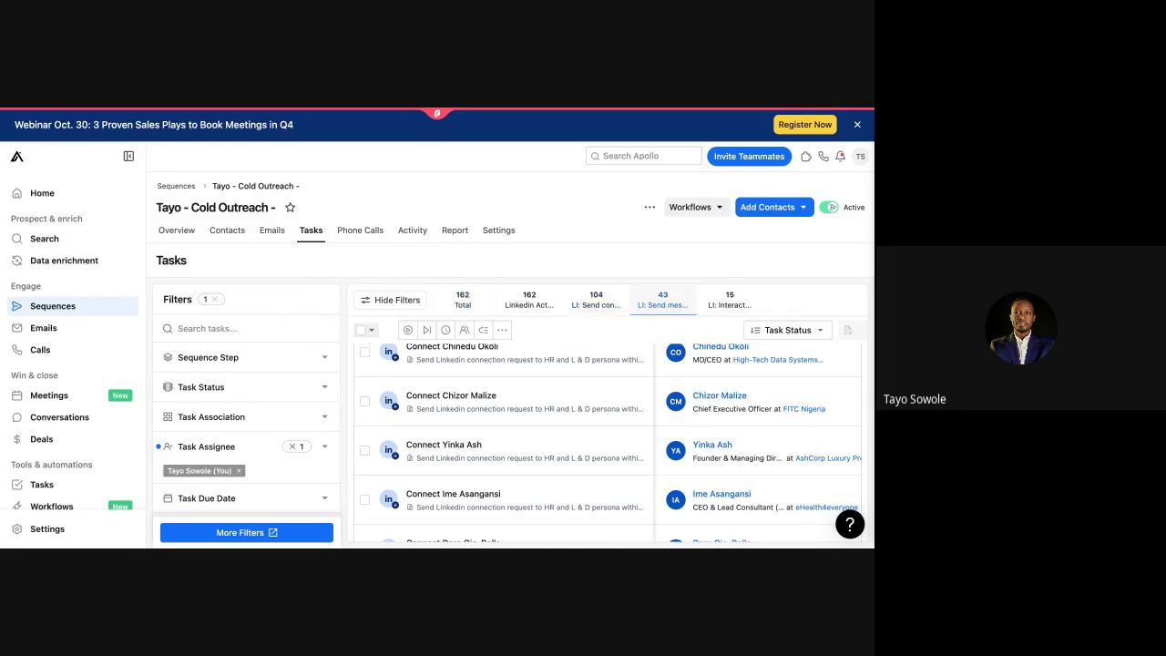
{"action": "left_click", "coordinate": [729, 301]}
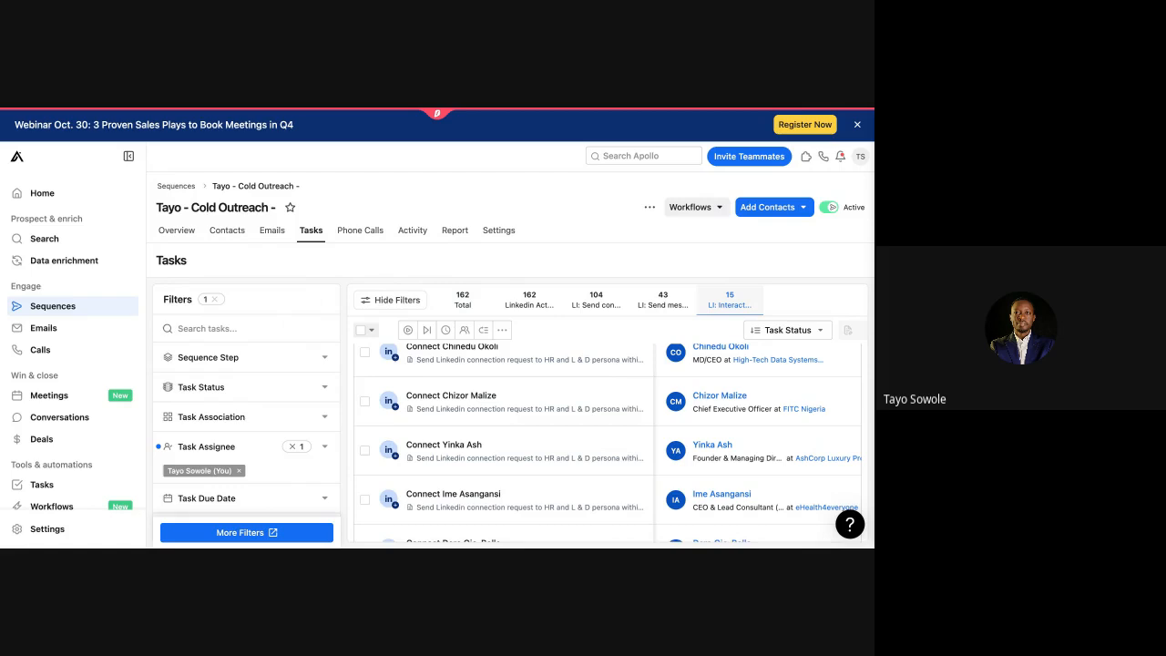
{"action": "left_click", "coordinate": [363, 334]}
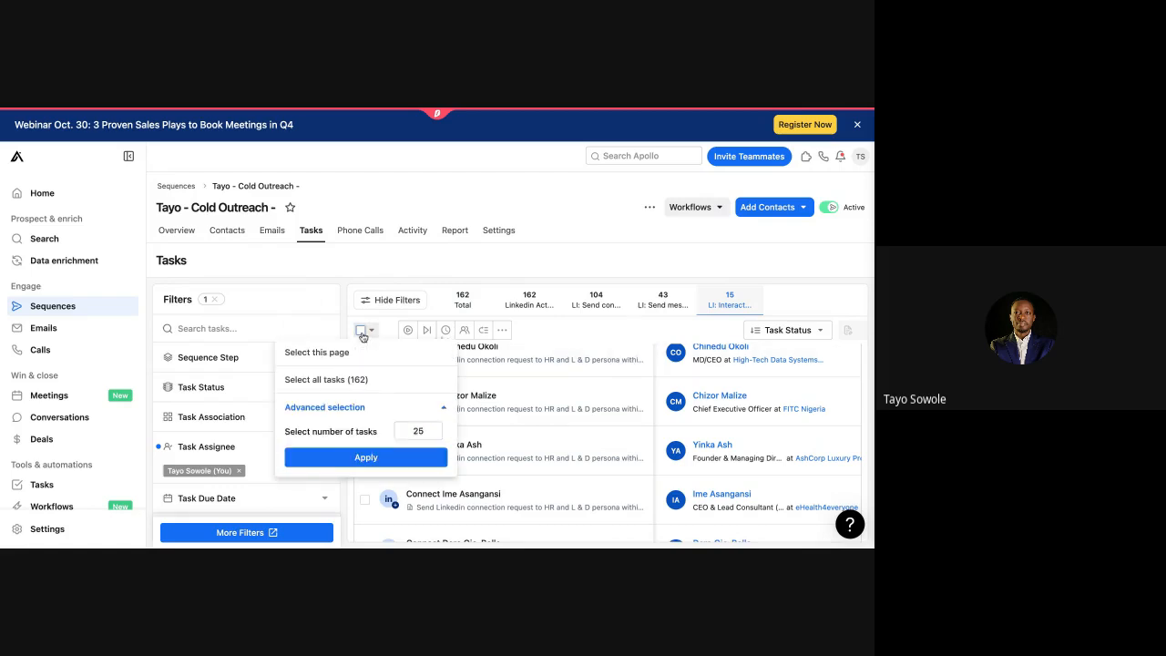
{"action": "left_click", "coordinate": [340, 382]}
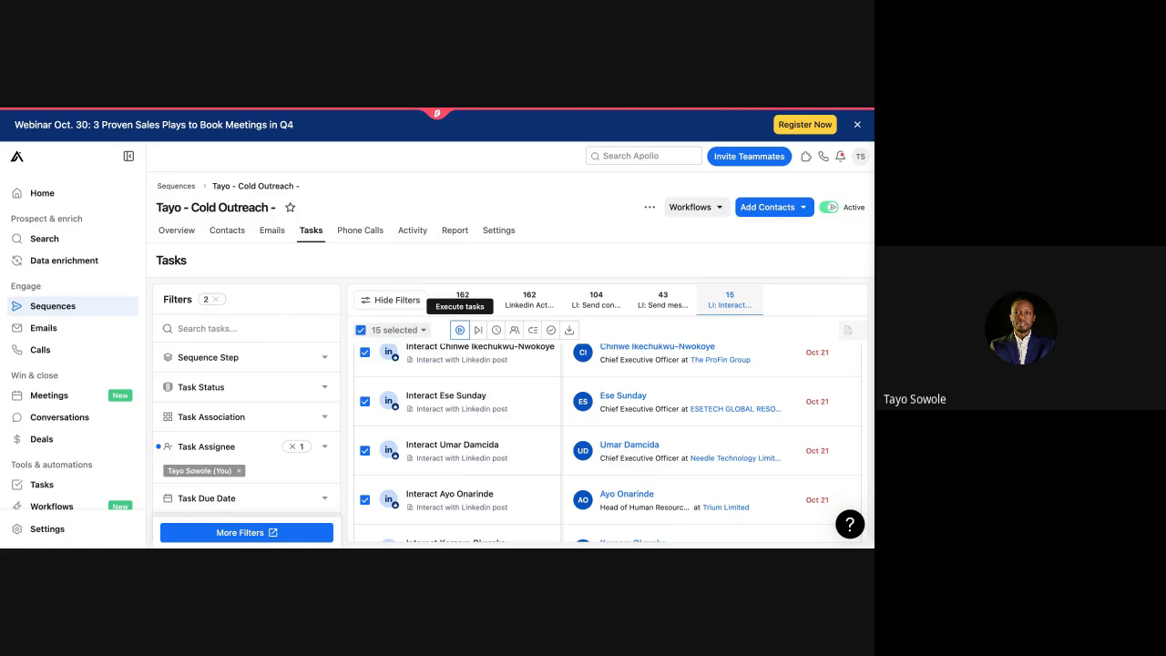
Step: Execute the selected tasks and browse the LinkedIn profile until all queued tasks finish
{"action": "left_click", "coordinate": [460, 330]}
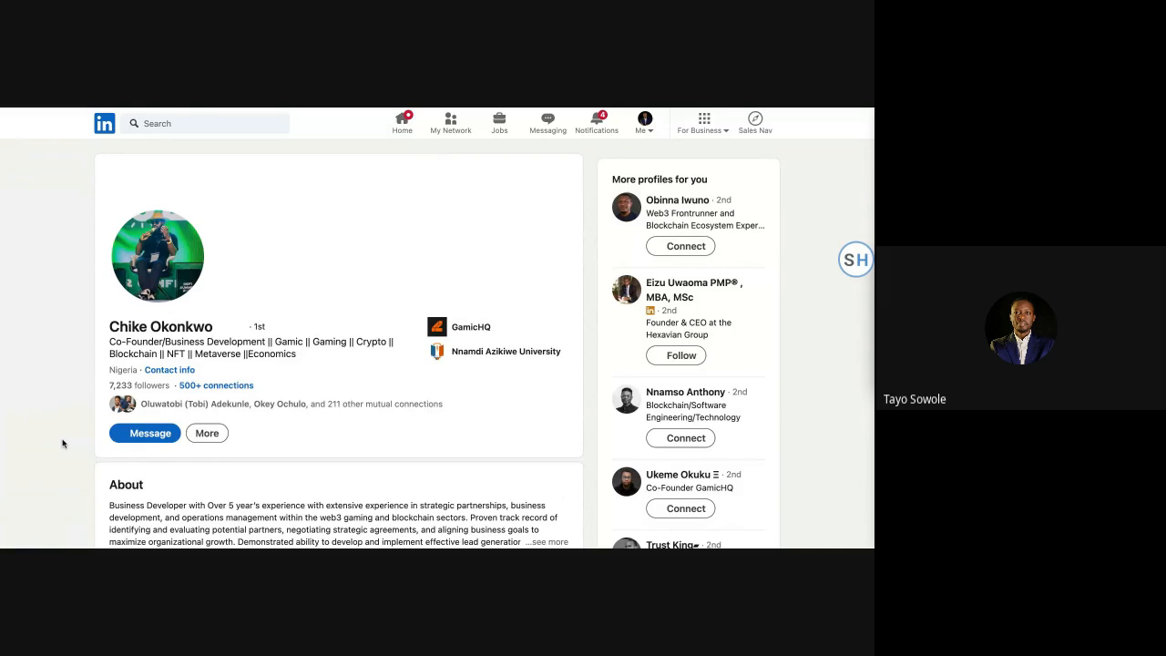
{"action": "scroll", "coordinate": [63, 444], "scroll_direction": "down", "scroll_amount": 2}
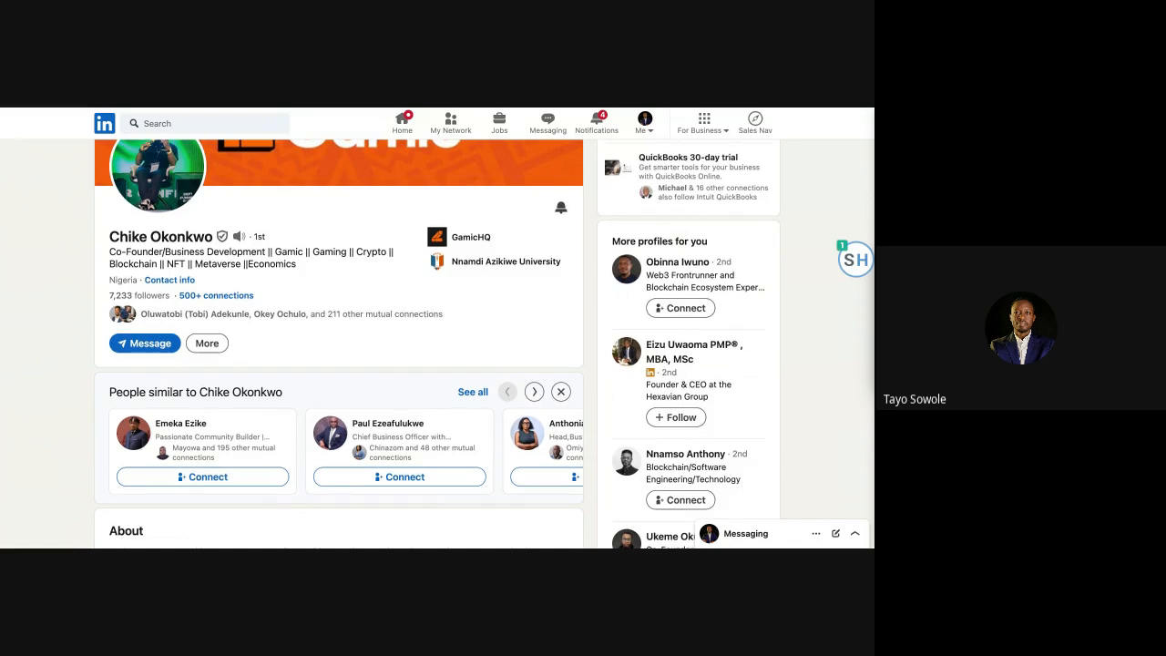
{"action": "scroll", "coordinate": [437, 346], "scroll_direction": "down", "scroll_amount": 3}
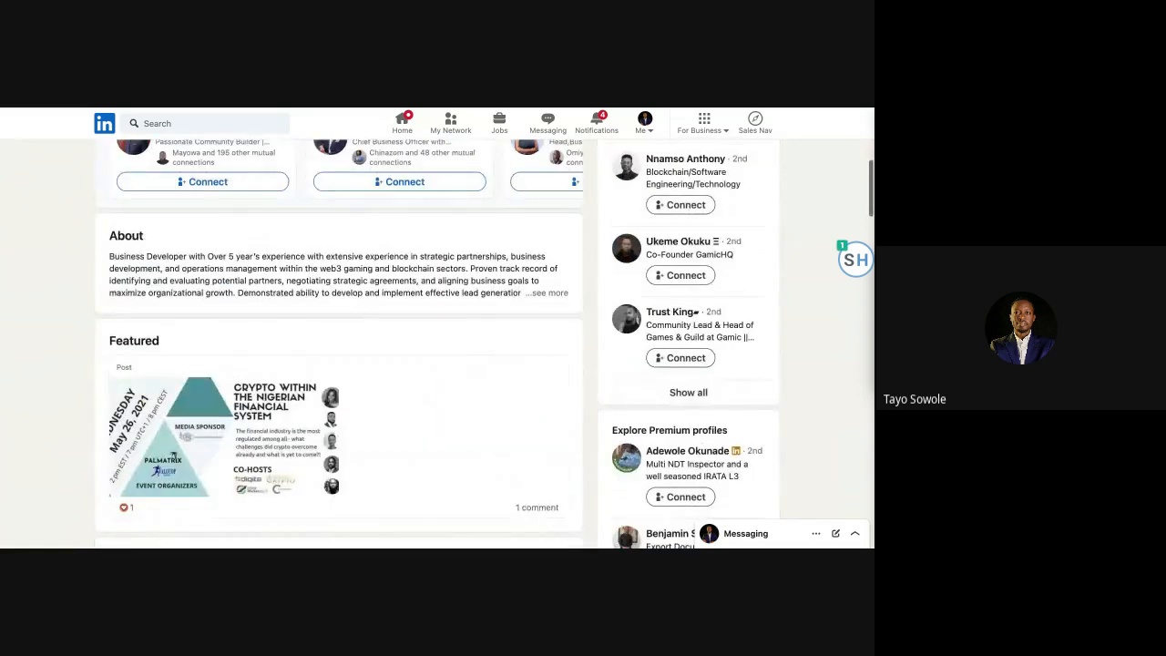
{"action": "scroll", "coordinate": [346, 346], "scroll_direction": "down", "scroll_amount": 1}
{"action": "scroll", "coordinate": [346, 346], "scroll_direction": "up", "scroll_amount": 3}
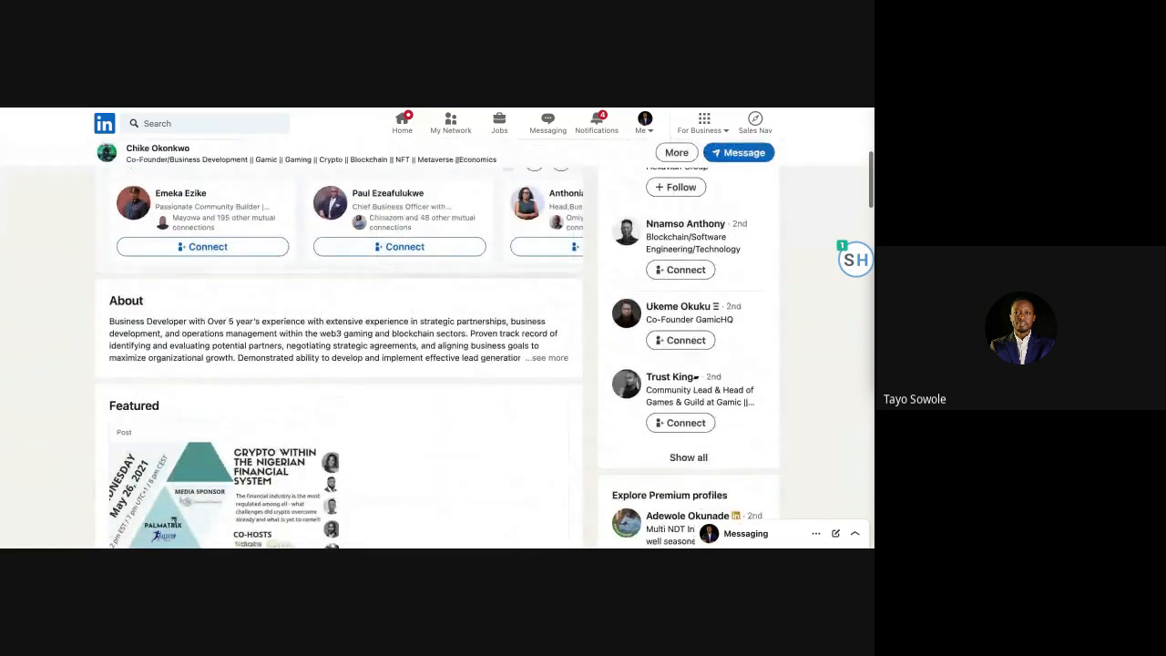
{"action": "scroll", "coordinate": [437, 355], "scroll_direction": "up", "scroll_amount": 3}
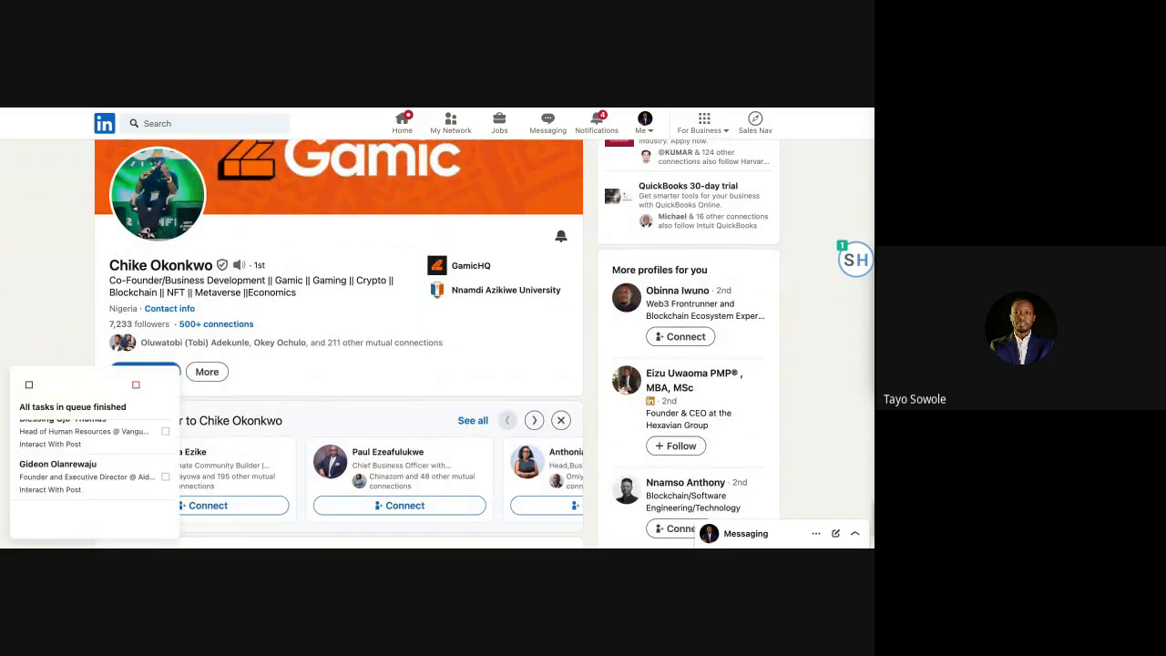
{"action": "scroll", "coordinate": [68, 410], "scroll_direction": "up", "scroll_amount": 2}
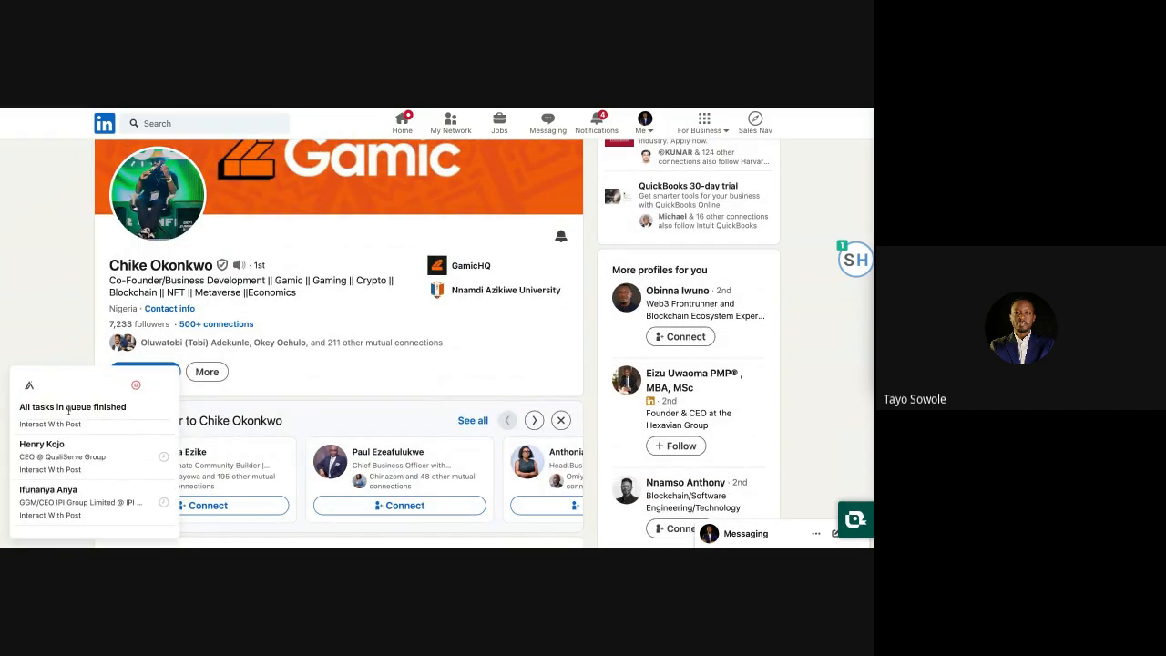
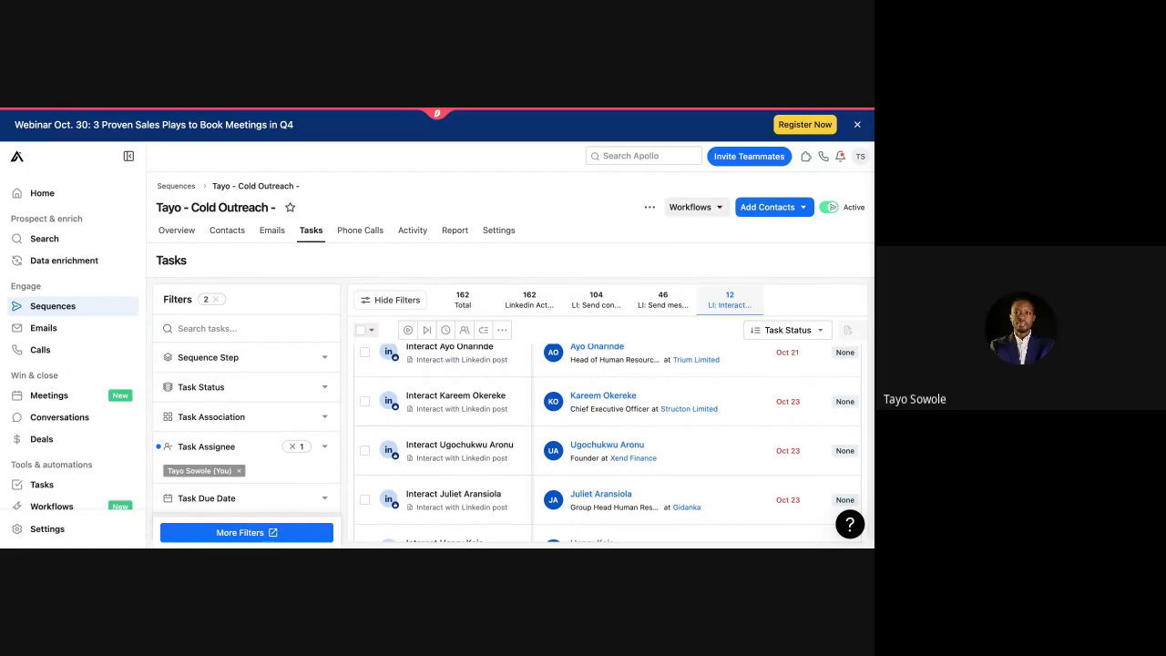
Step: Open the TS account menu over the cold outreach sequence's task list
{"action": "scroll", "coordinate": [100, 391], "scroll_direction": "down", "scroll_amount": 1}
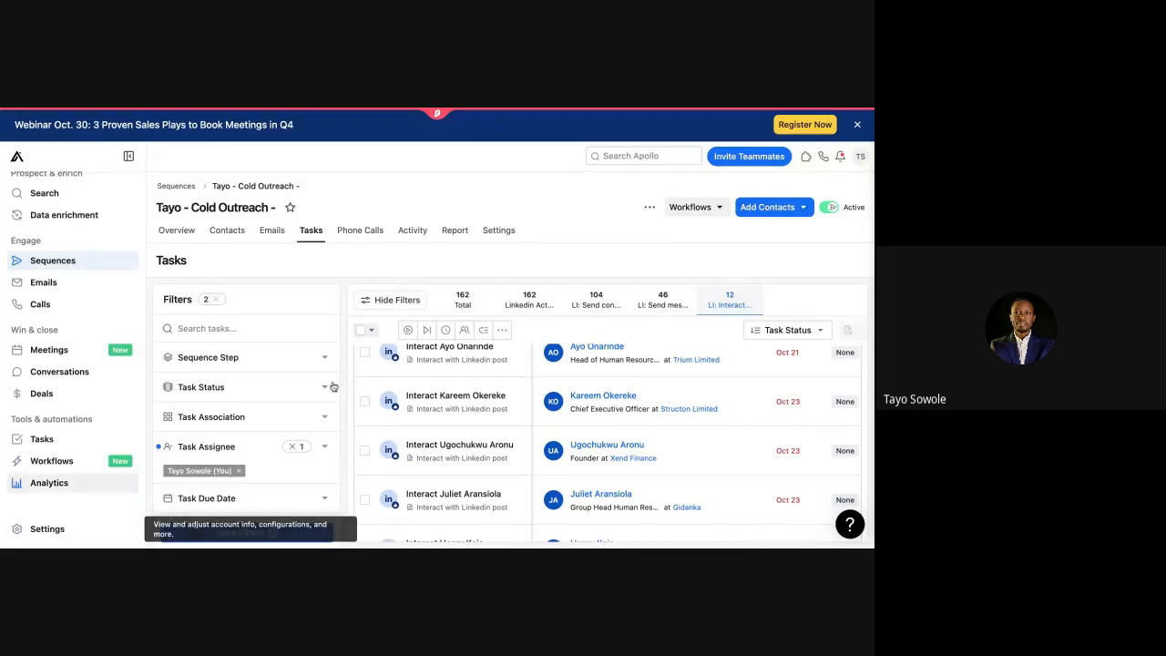
{"action": "left_click", "coordinate": [860, 156]}
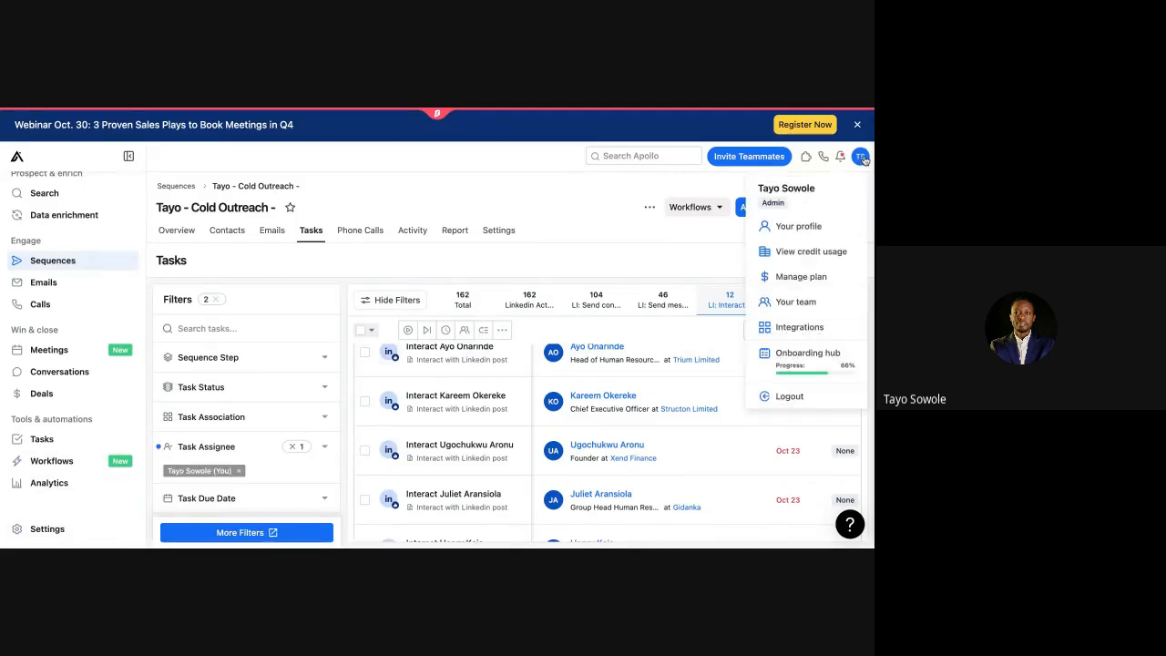
Step: In Your profile settings, switch on Enable click tracking under Email Settings
{"action": "left_click", "coordinate": [819, 226]}
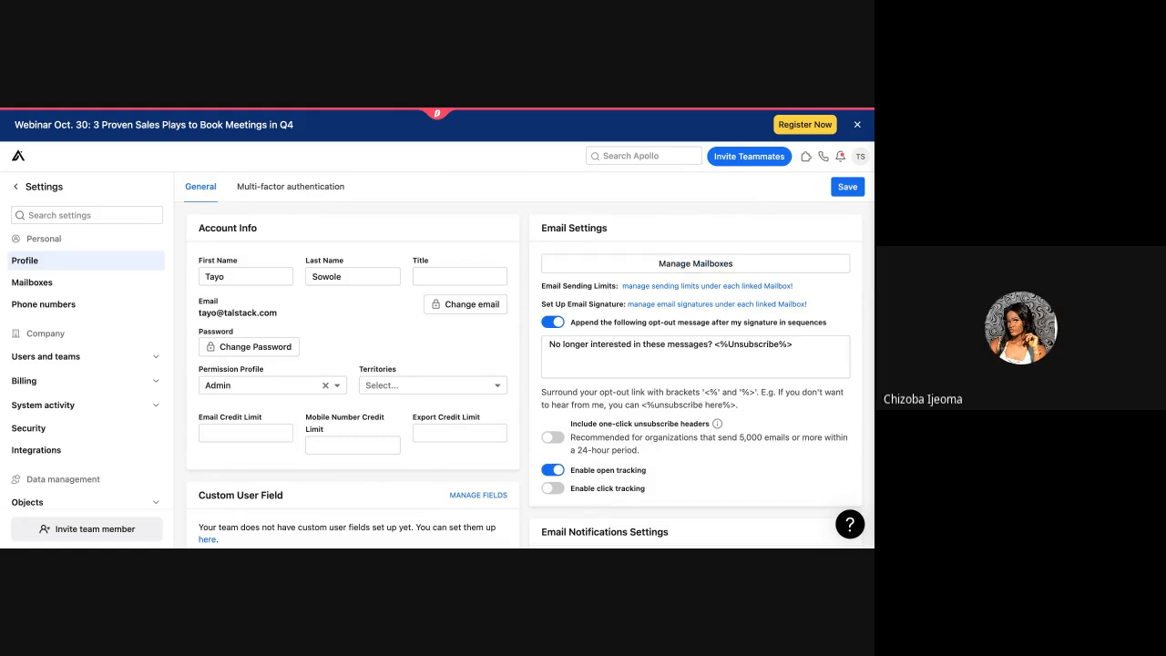
{"action": "scroll", "coordinate": [623, 451], "scroll_direction": "down", "scroll_amount": 1}
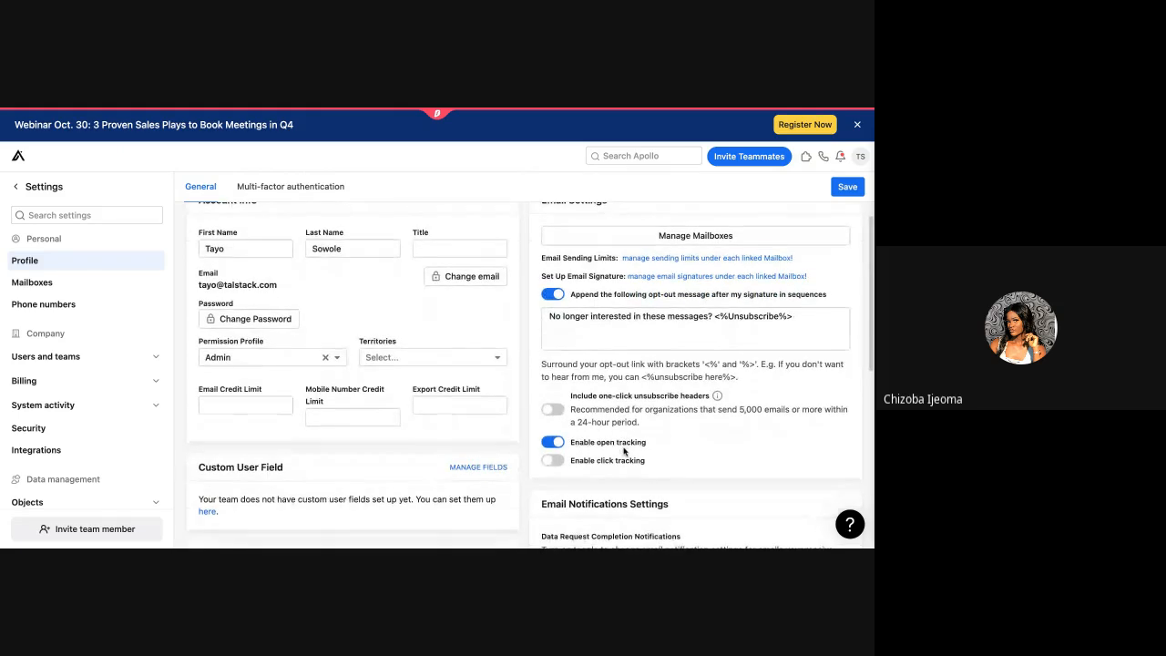
{"action": "left_click", "coordinate": [554, 460]}
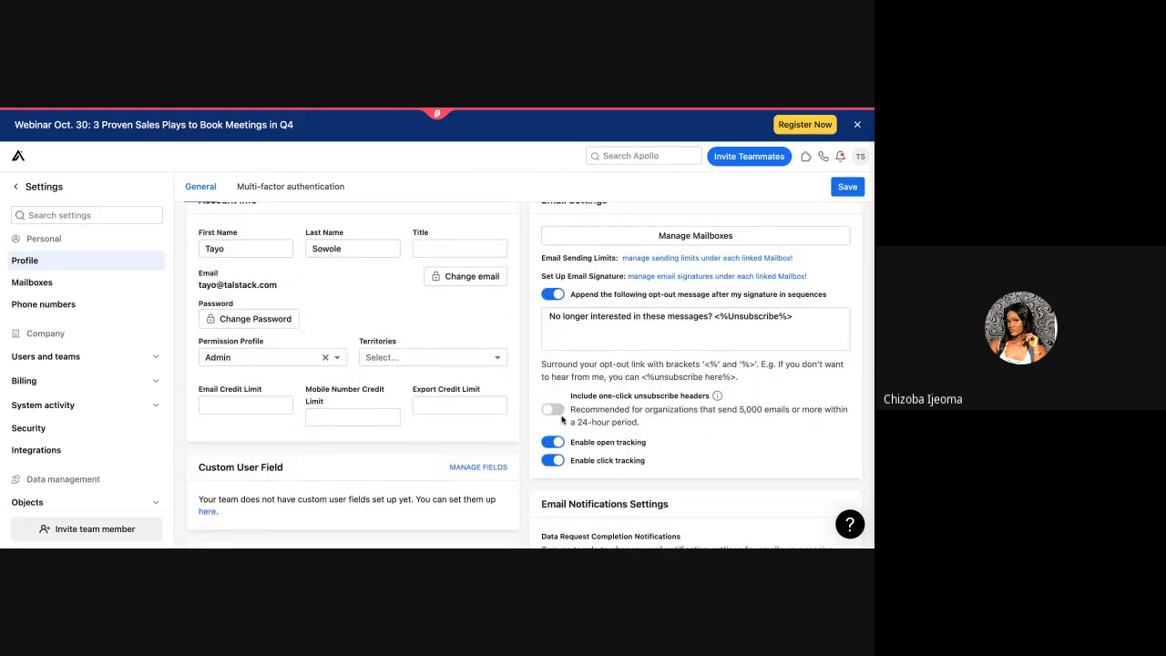
{"action": "scroll", "coordinate": [562, 419], "scroll_direction": "down", "scroll_amount": 4}
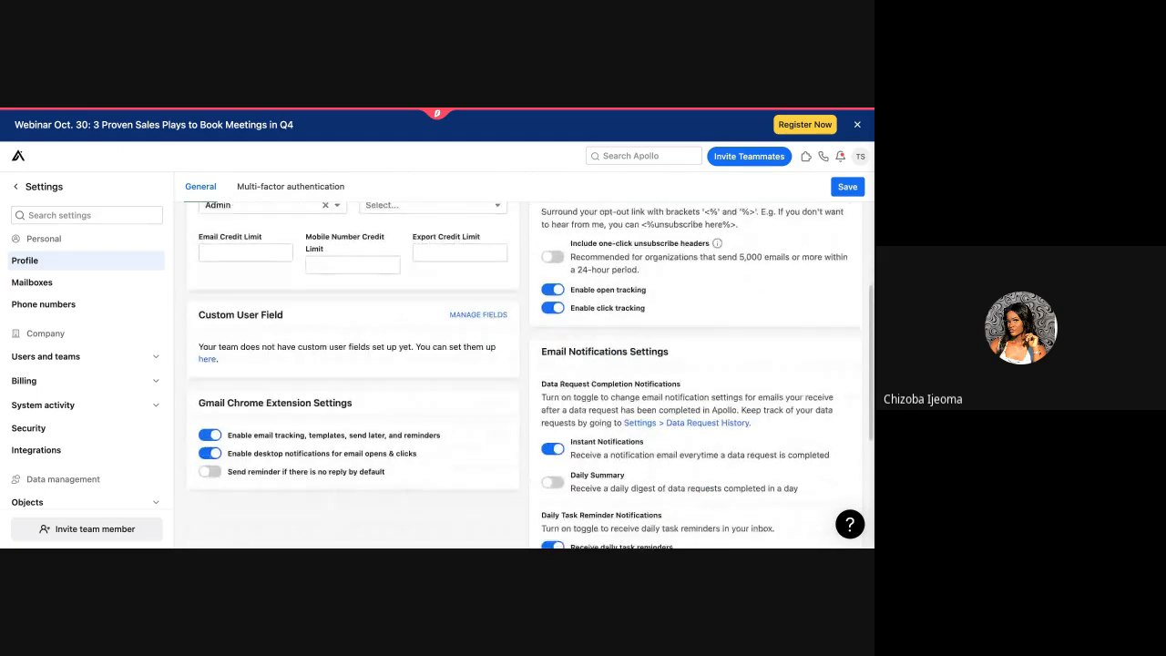
{"action": "scroll", "coordinate": [555, 437], "scroll_direction": "down", "scroll_amount": 1}
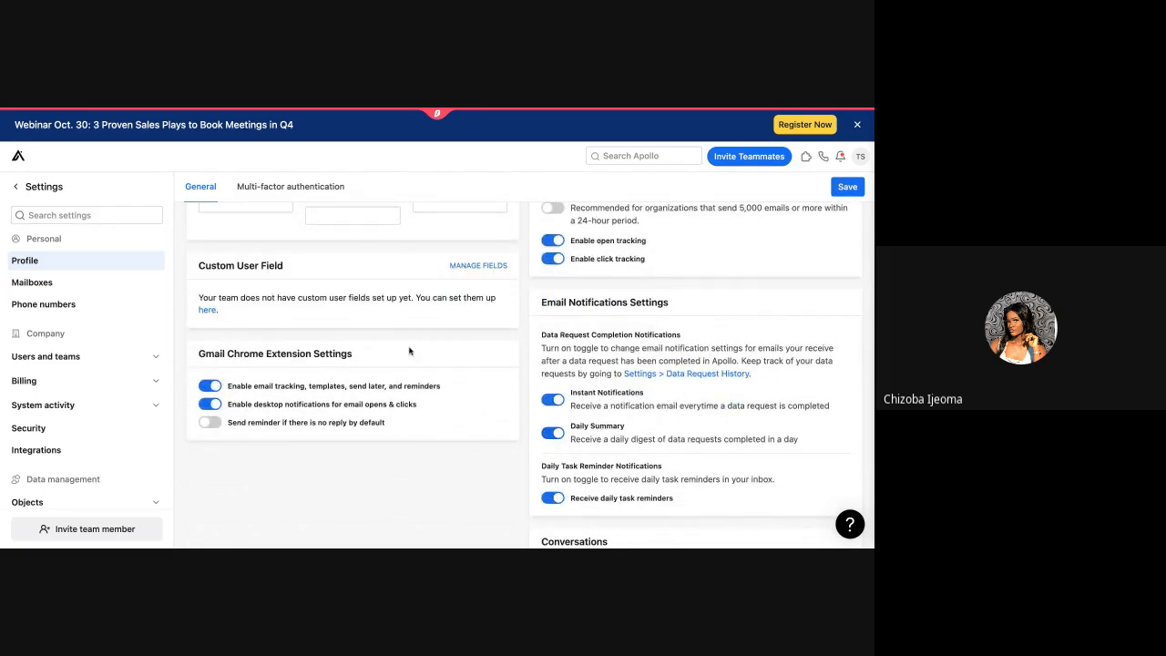
{"action": "scroll", "coordinate": [408, 355], "scroll_direction": "up", "scroll_amount": 4}
{"action": "scroll", "coordinate": [408, 357], "scroll_direction": "up", "scroll_amount": 2}
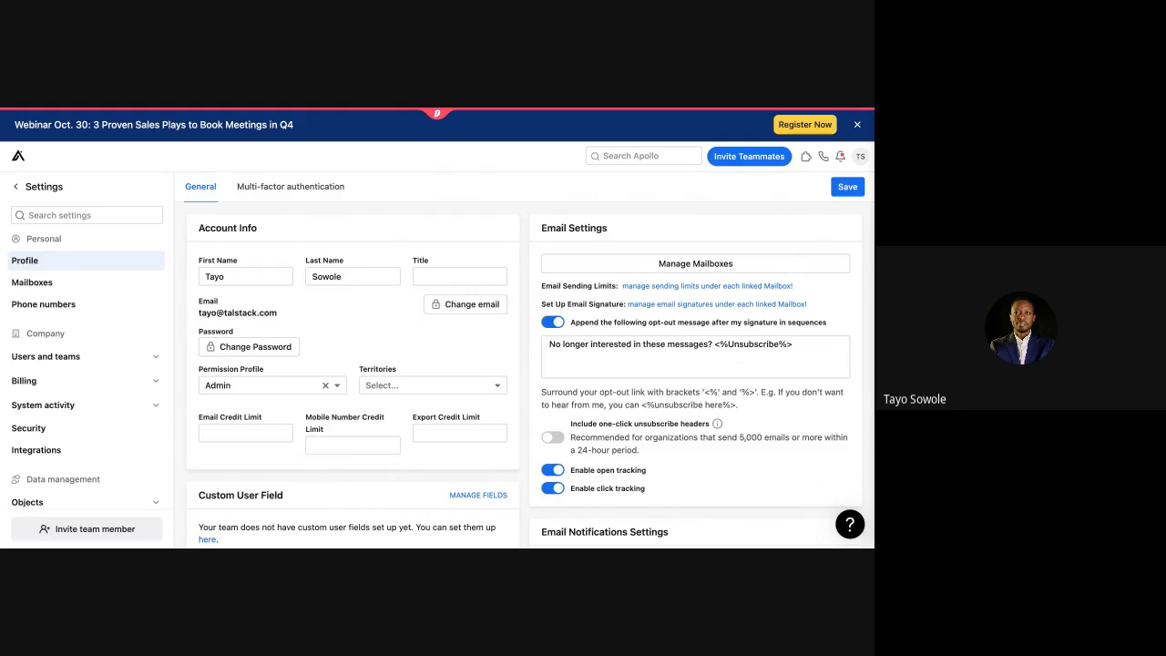
Step: Turn on 'Send reminder if there is no reply by default', then go to Mailboxes settings
{"action": "left_click", "coordinate": [358, 417]}
{"action": "left_click", "coordinate": [572, 300]}
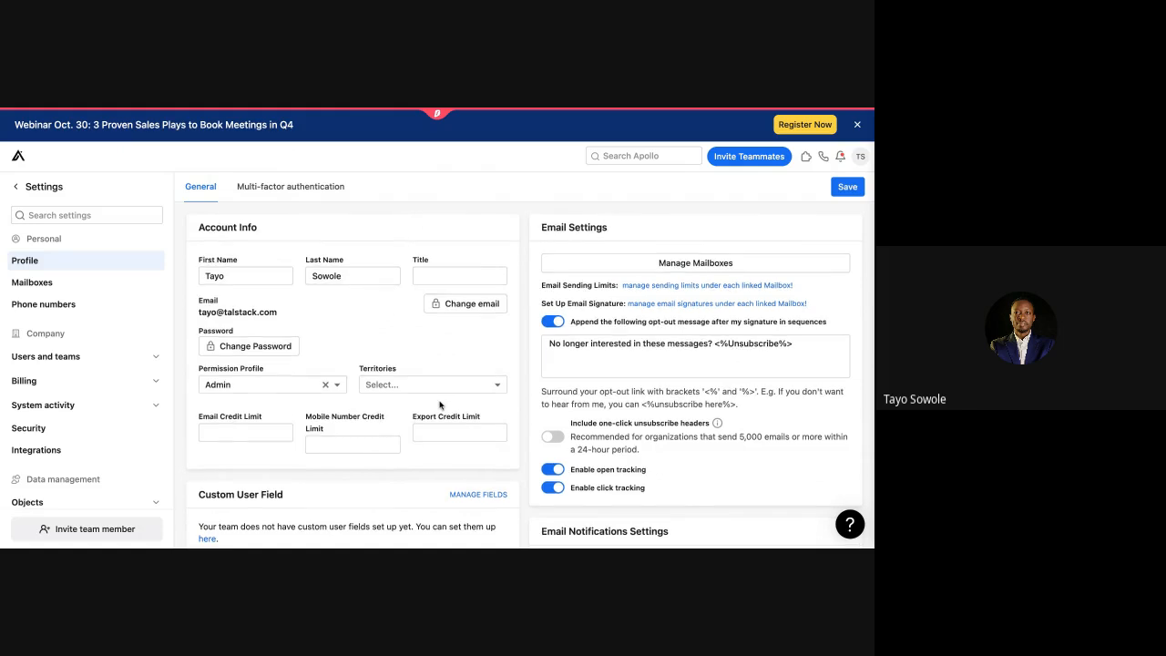
{"action": "scroll", "coordinate": [440, 404], "scroll_direction": "down", "scroll_amount": 4}
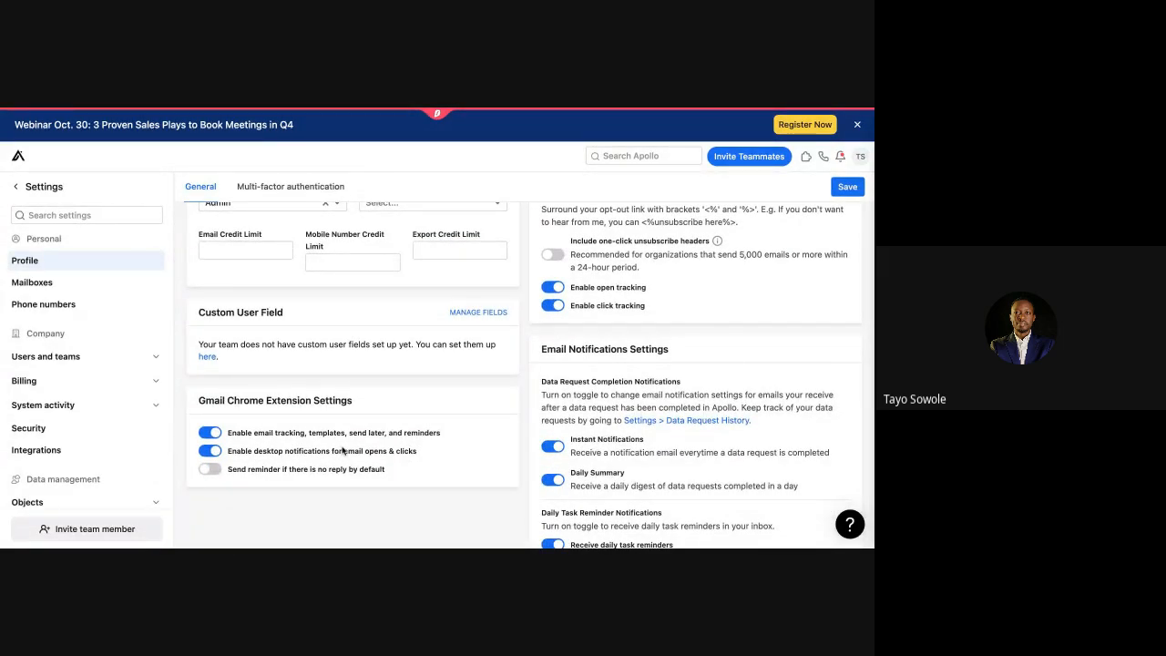
{"action": "left_click", "coordinate": [214, 472]}
{"action": "scroll", "coordinate": [622, 470], "scroll_direction": "down", "scroll_amount": 5}
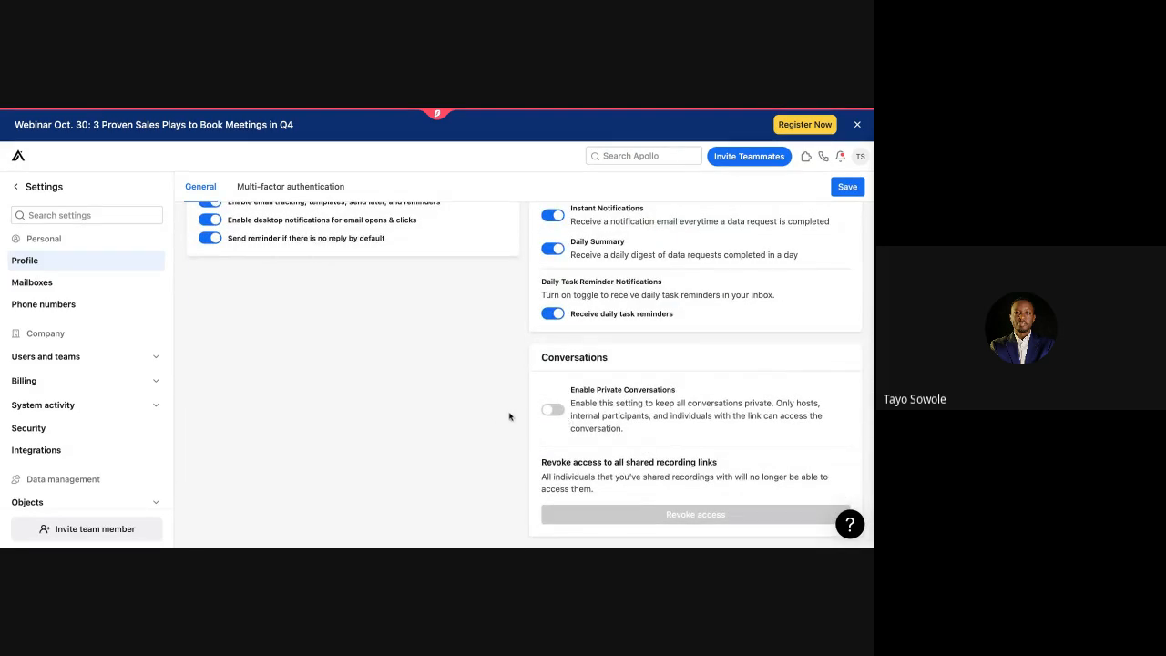
{"action": "scroll", "coordinate": [489, 416], "scroll_direction": "up", "scroll_amount": 10}
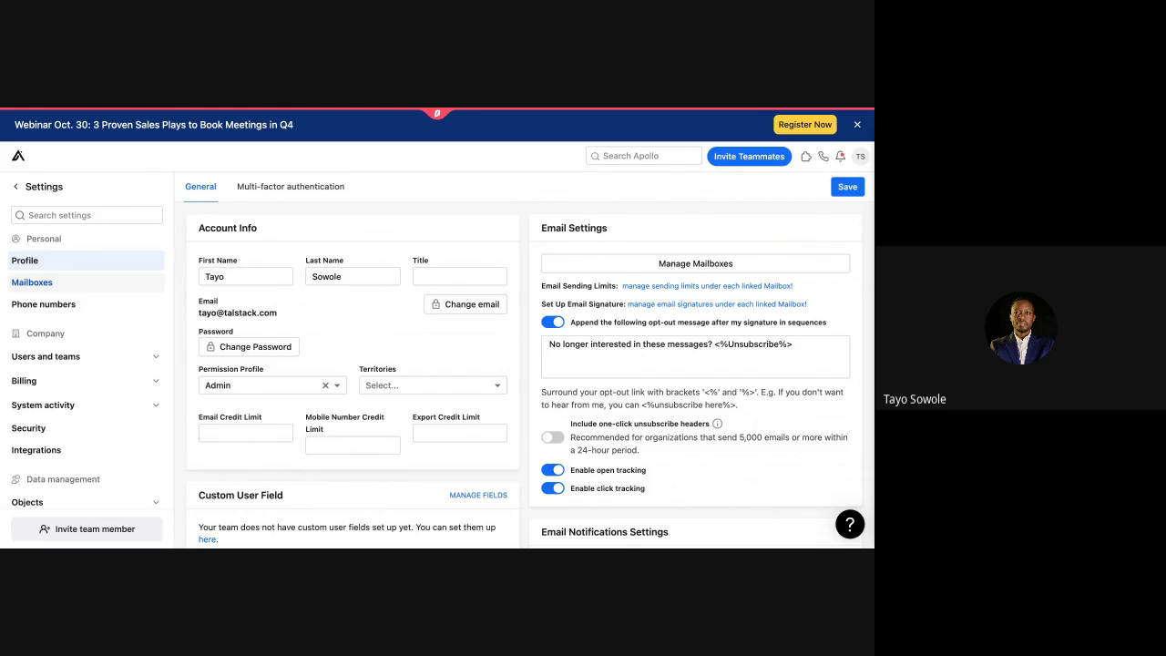
{"action": "left_click", "coordinate": [33, 282]}
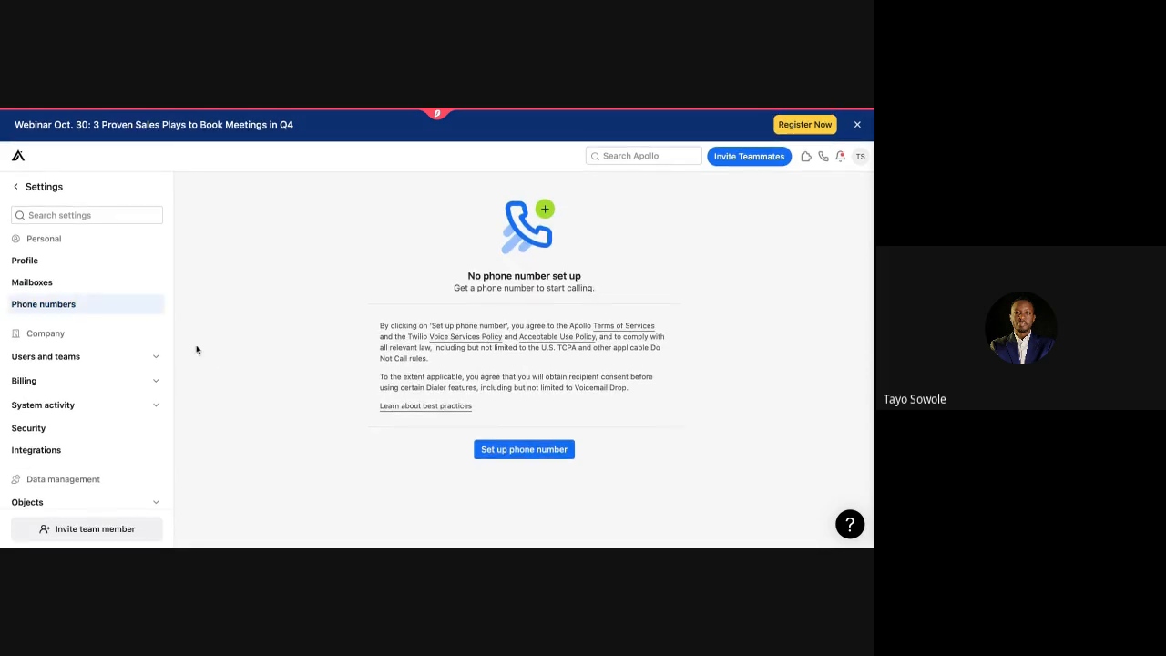
Step: Expand the Users and teams and Prospecting settings groups and view Personas settings
{"action": "left_click", "coordinate": [154, 356]}
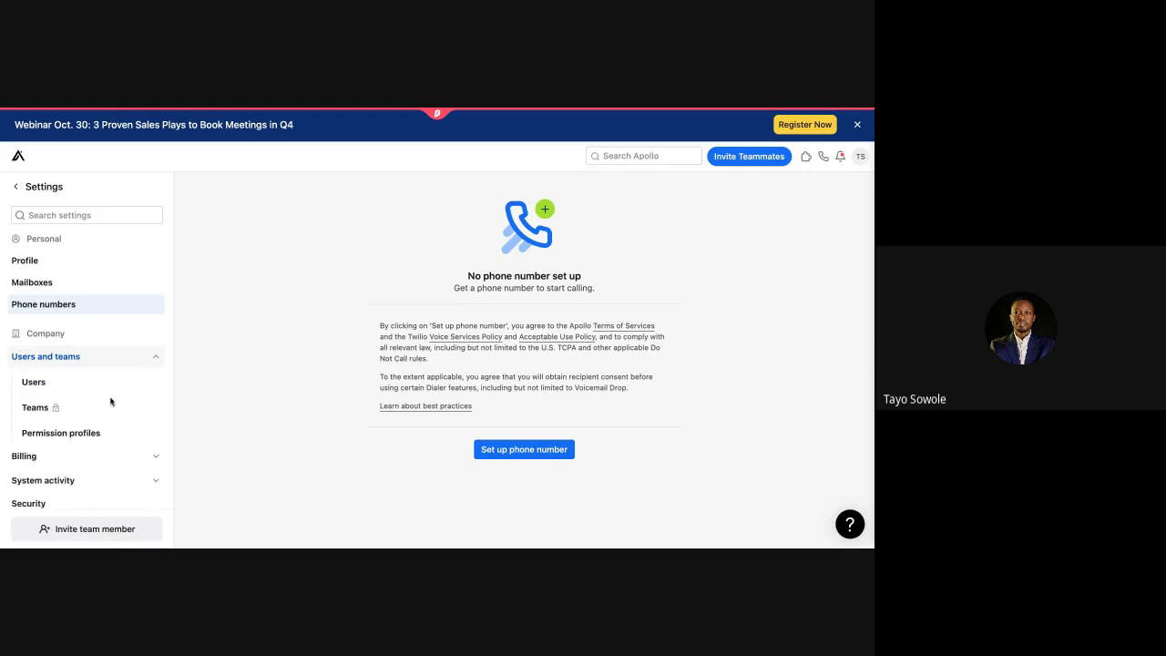
{"action": "scroll", "coordinate": [157, 443], "scroll_direction": "down", "scroll_amount": 5}
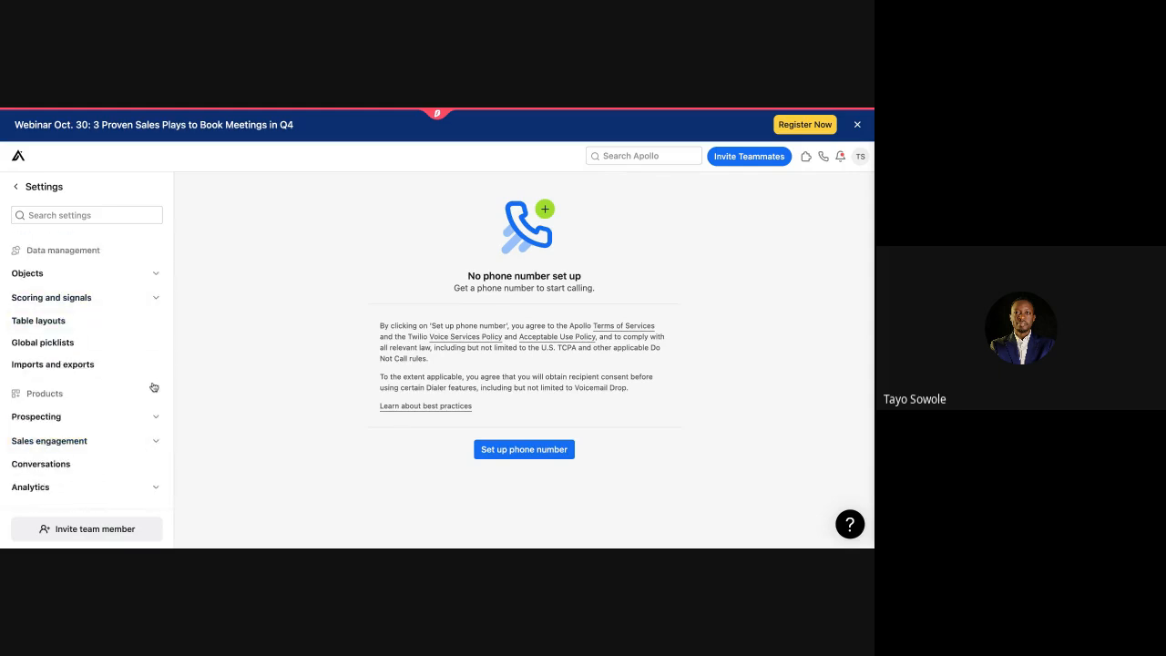
{"action": "left_click", "coordinate": [154, 421]}
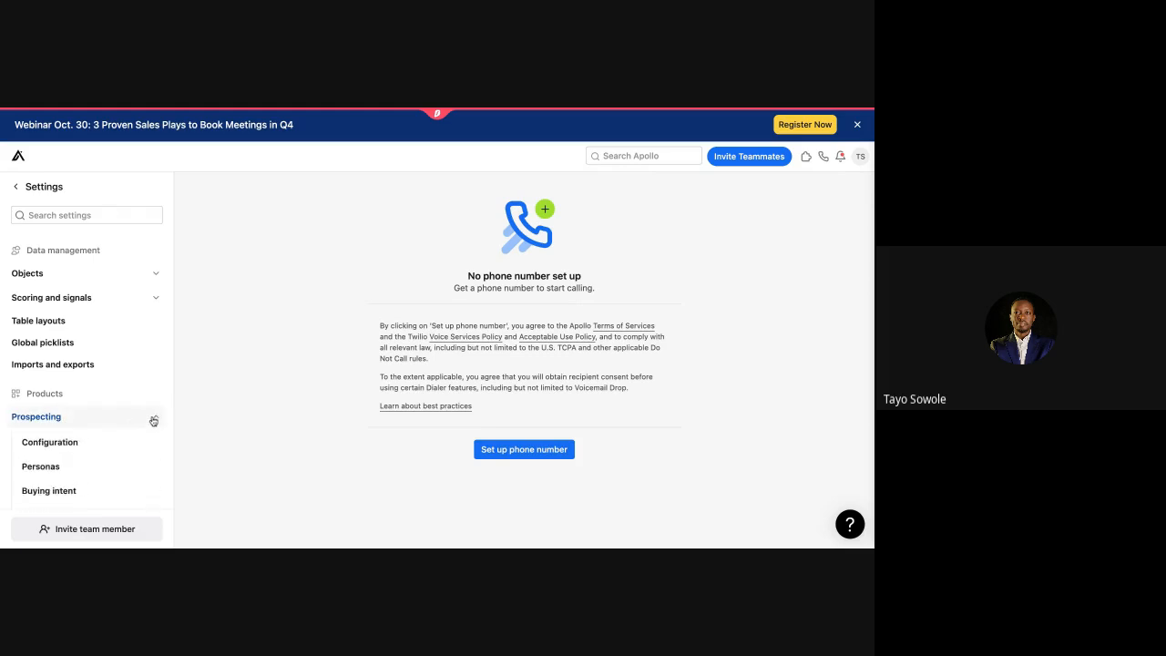
{"action": "scroll", "coordinate": [151, 419], "scroll_direction": "down", "scroll_amount": 3}
{"action": "left_click", "coordinate": [85, 321]}
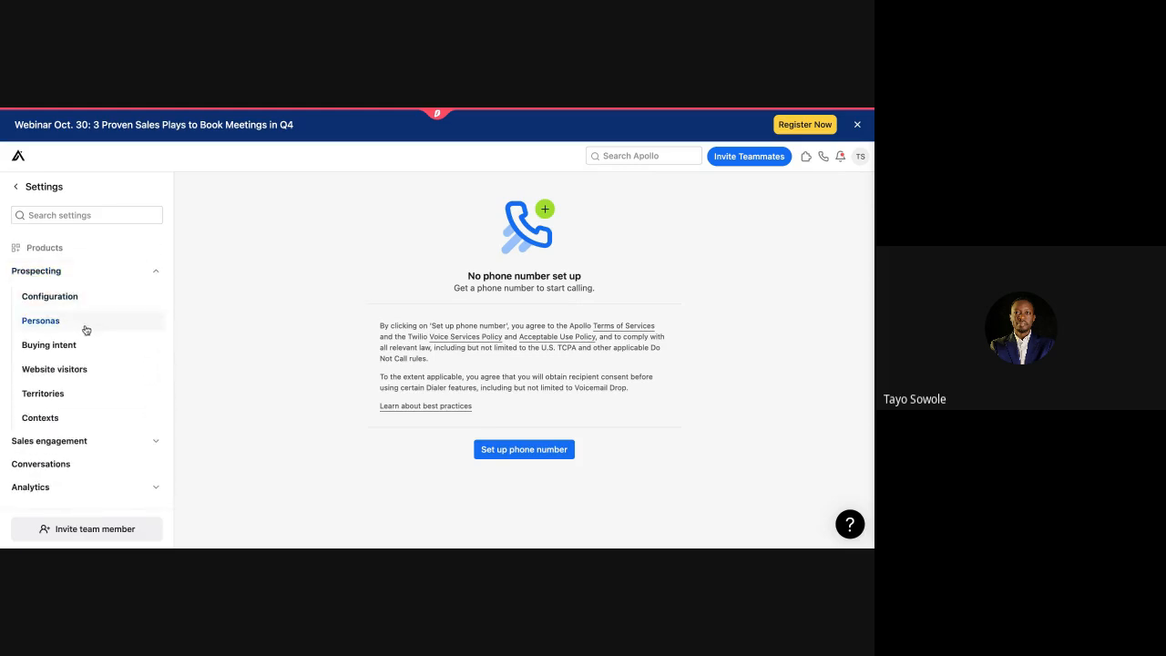
Step: Open Sequences settings under Sales engagement, showing the Default ruleset used by 6 sequences
{"action": "left_click", "coordinate": [158, 444]}
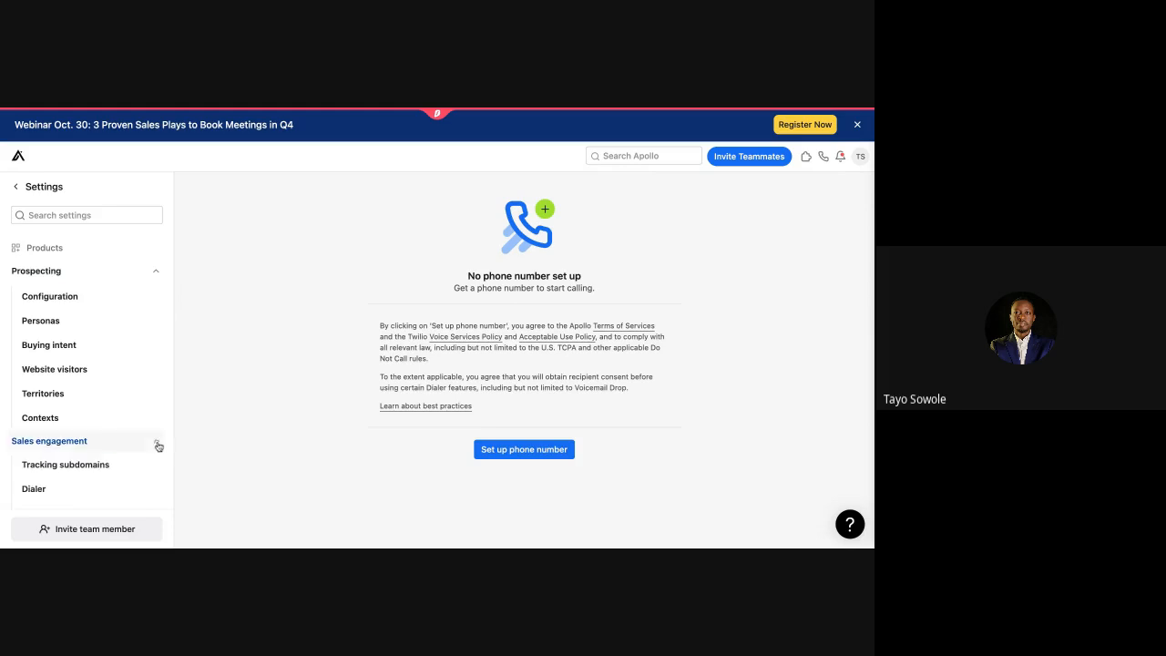
{"action": "scroll", "coordinate": [155, 446], "scroll_direction": "down", "scroll_amount": 3}
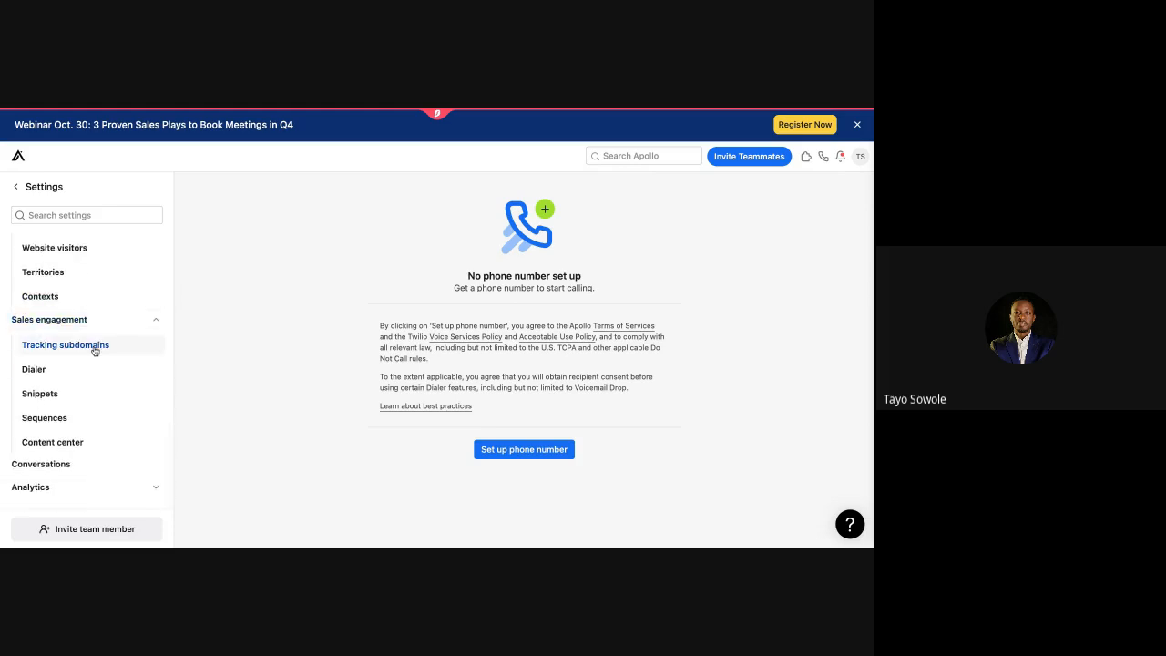
{"action": "left_click", "coordinate": [66, 421]}
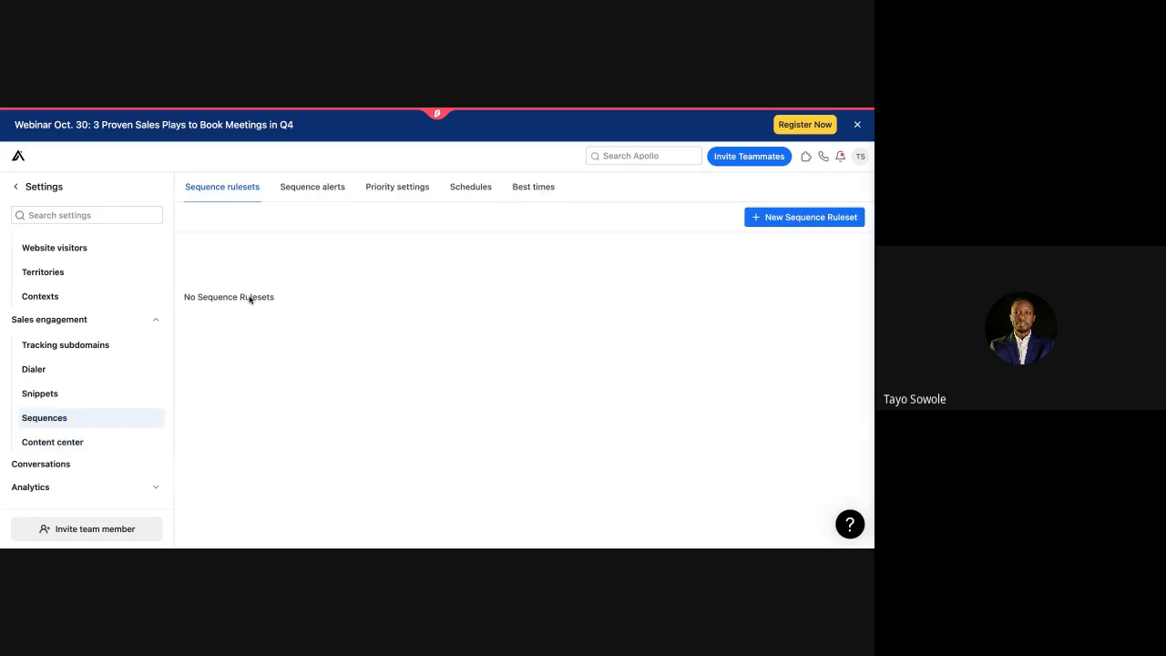
Step: View the Sequence alerts tab, then the Best times reply-rate heatmap for 09/26–10/26/2024
{"action": "left_click", "coordinate": [329, 189]}
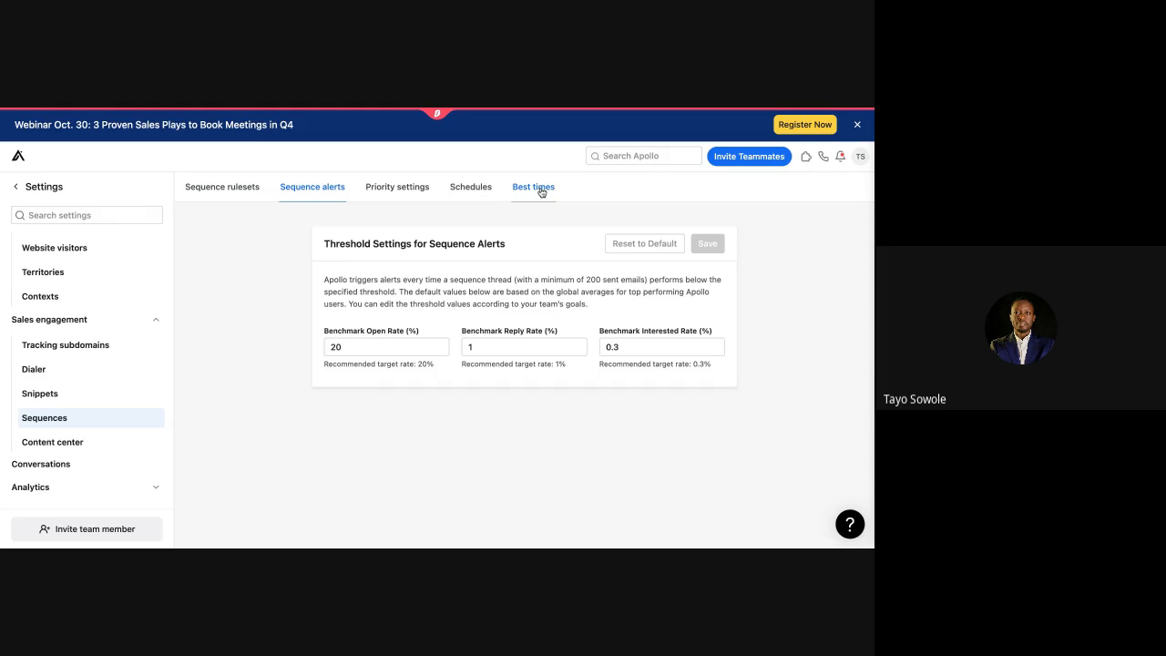
{"action": "left_click", "coordinate": [541, 192]}
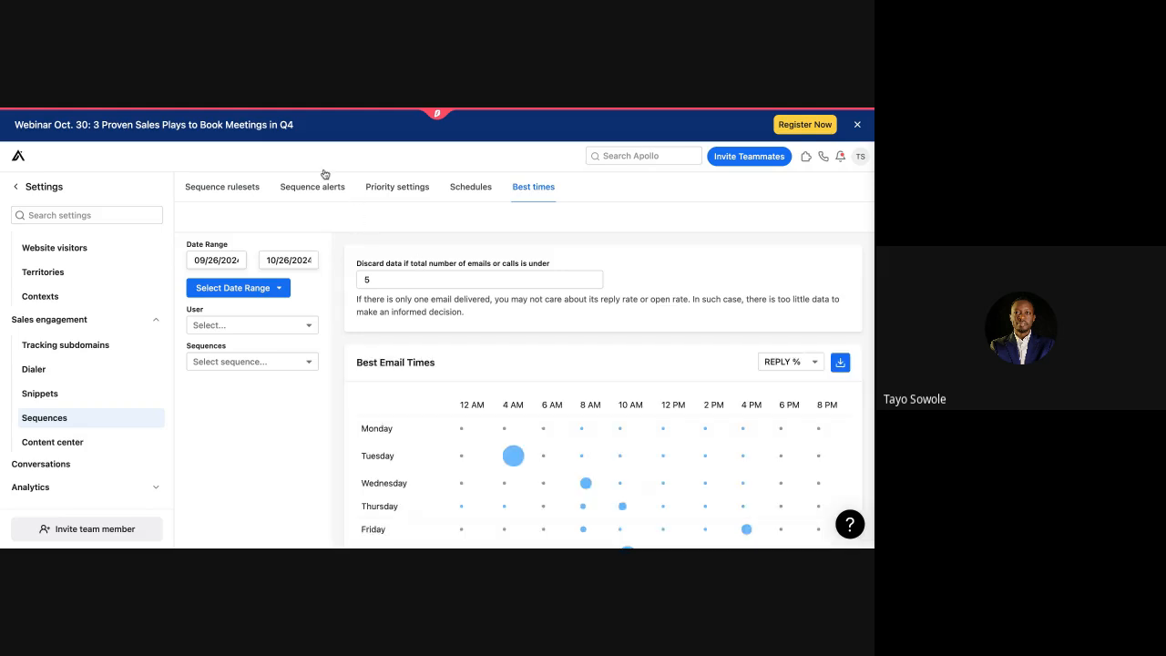
{"action": "scroll", "coordinate": [512, 450], "scroll_direction": "down", "scroll_amount": 2}
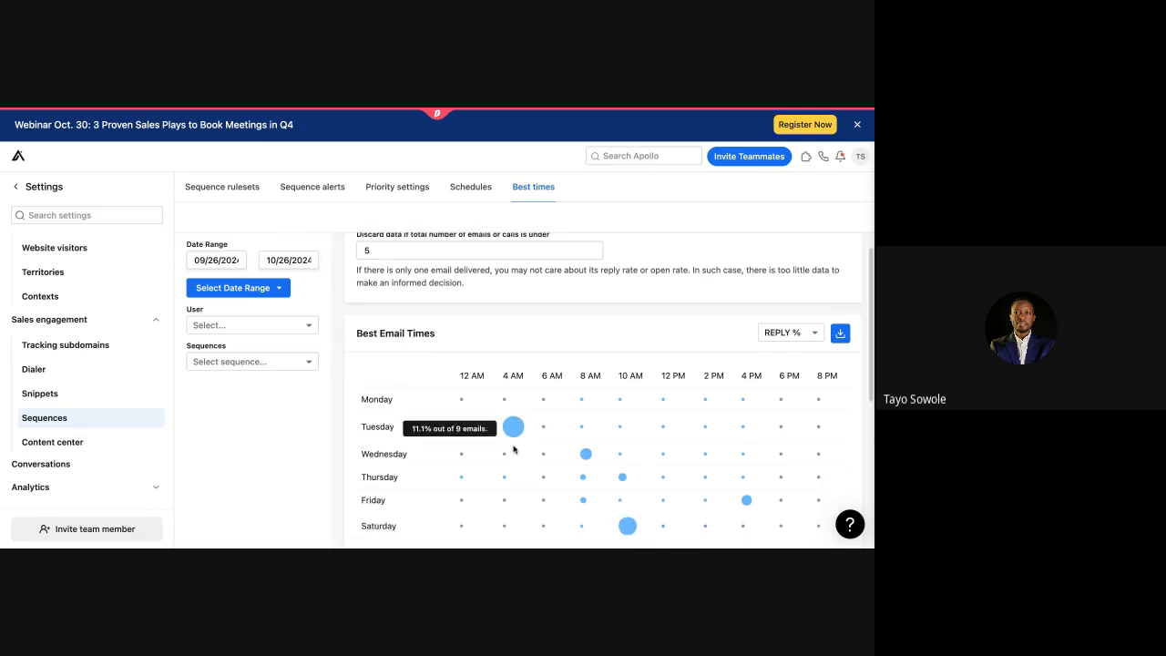
{"action": "scroll", "coordinate": [512, 449], "scroll_direction": "down", "scroll_amount": 1}
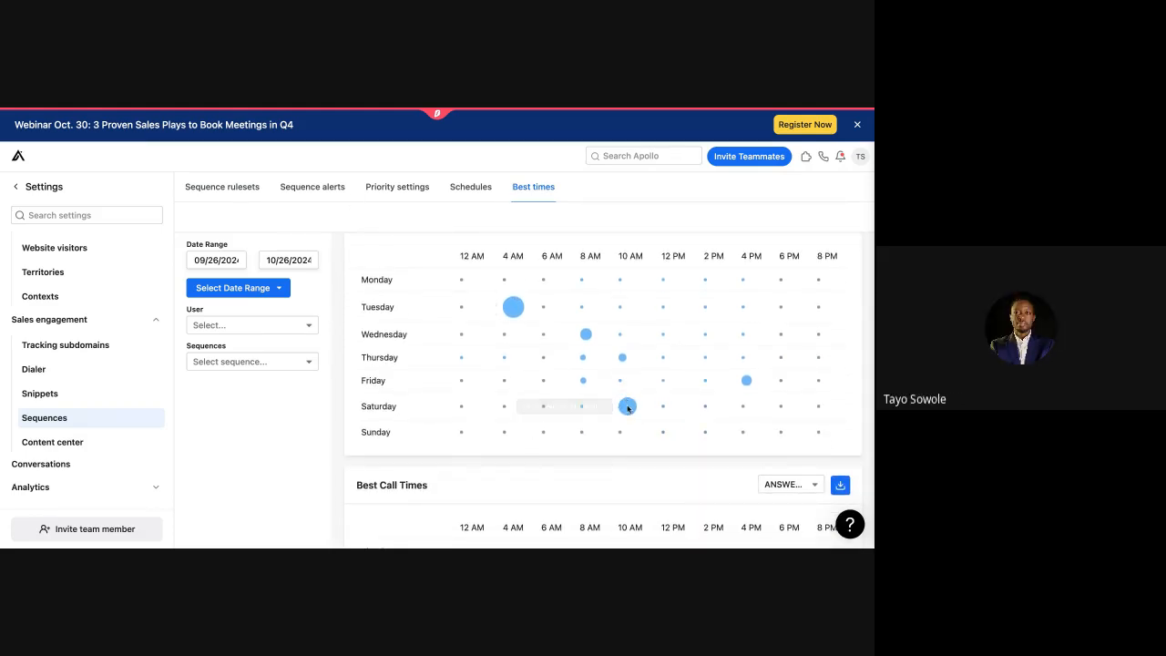
{"action": "mouse_move", "coordinate": [629, 395]}
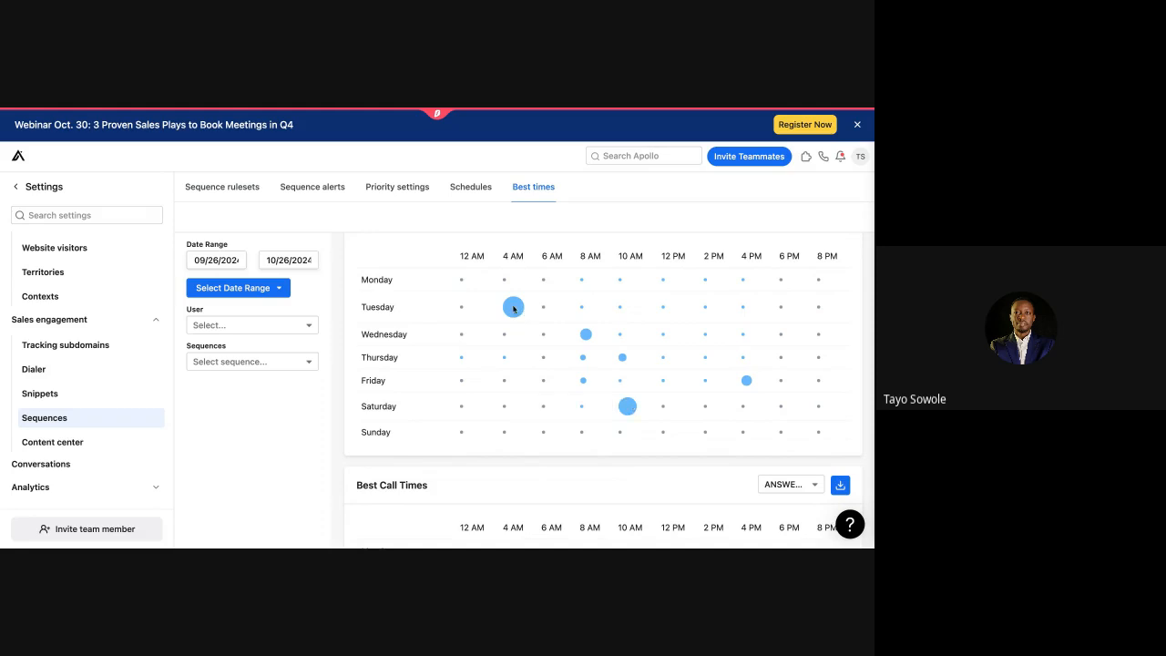
{"action": "mouse_move", "coordinate": [513, 308]}
{"action": "mouse_move", "coordinate": [583, 334]}
{"action": "mouse_move", "coordinate": [746, 382]}
{"action": "mouse_move", "coordinate": [627, 408]}
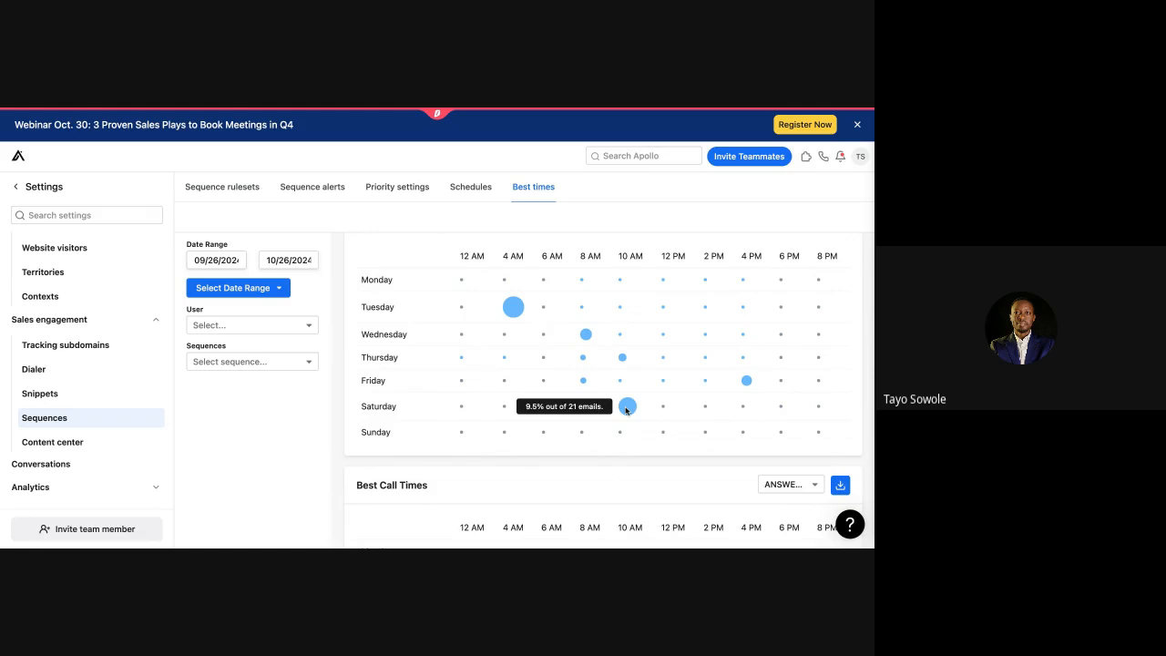
{"action": "scroll", "coordinate": [627, 410], "scroll_direction": "down", "scroll_amount": 2}
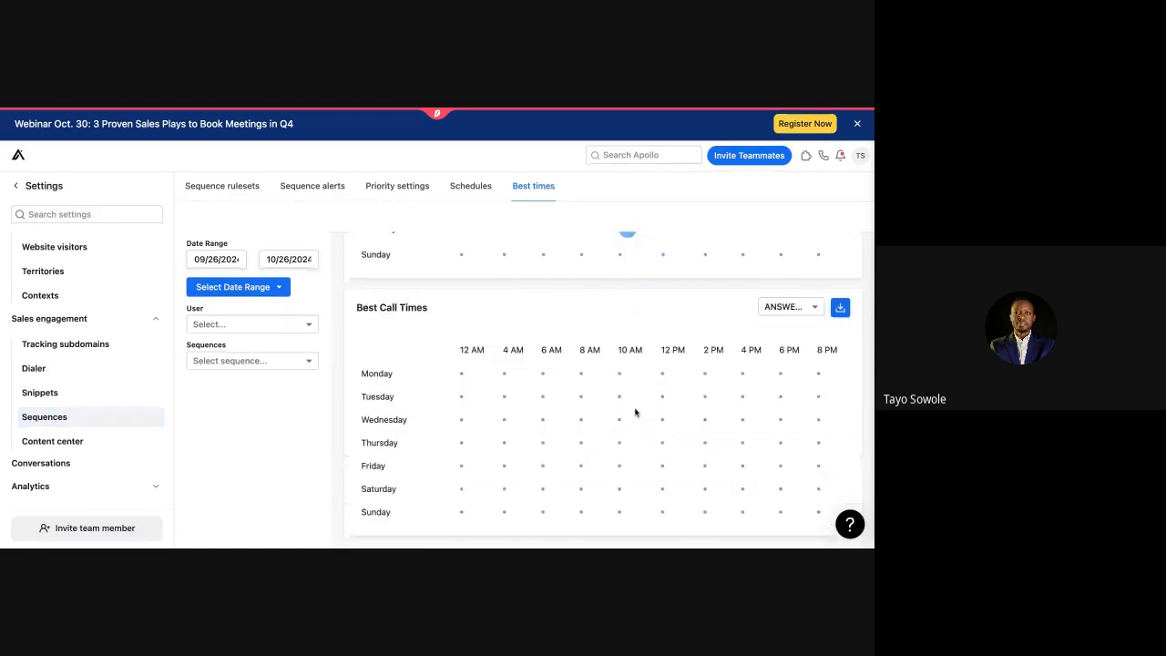
{"action": "scroll", "coordinate": [546, 354], "scroll_direction": "up", "scroll_amount": 3}
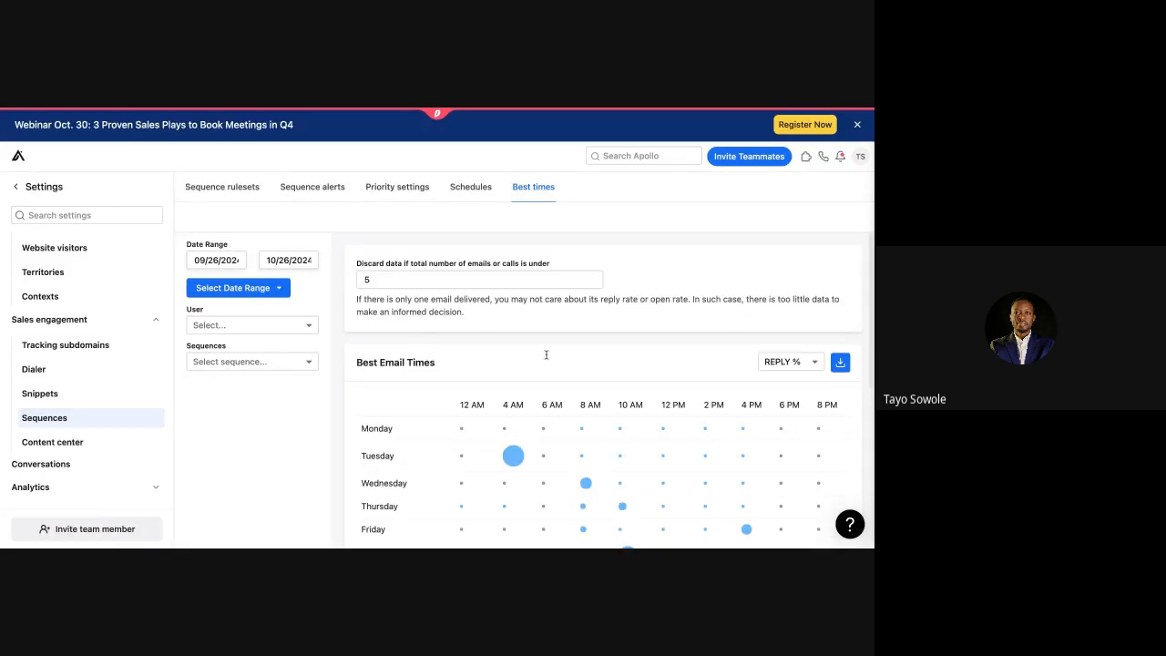
{"action": "scroll", "coordinate": [653, 453], "scroll_direction": "down", "scroll_amount": 3}
{"action": "scroll", "coordinate": [653, 452], "scroll_direction": "up", "scroll_amount": 3}
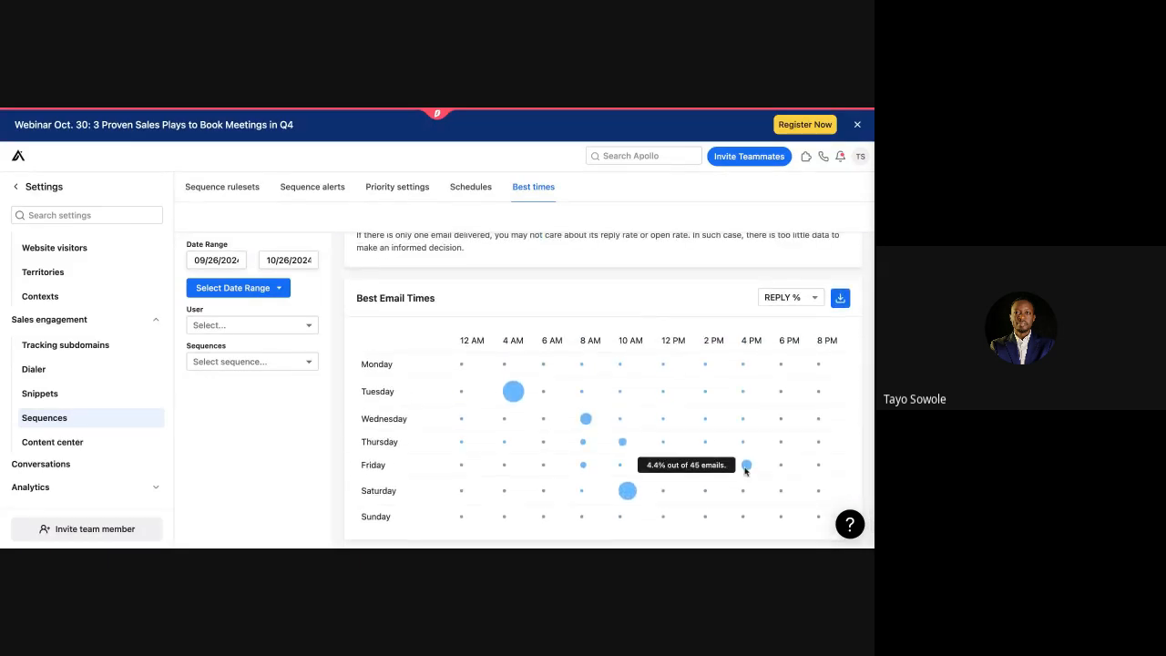
Step: Switch the Best Email Times heatmap through interested rate, # replies, # interests, ending on open rate
{"action": "left_click", "coordinate": [807, 300]}
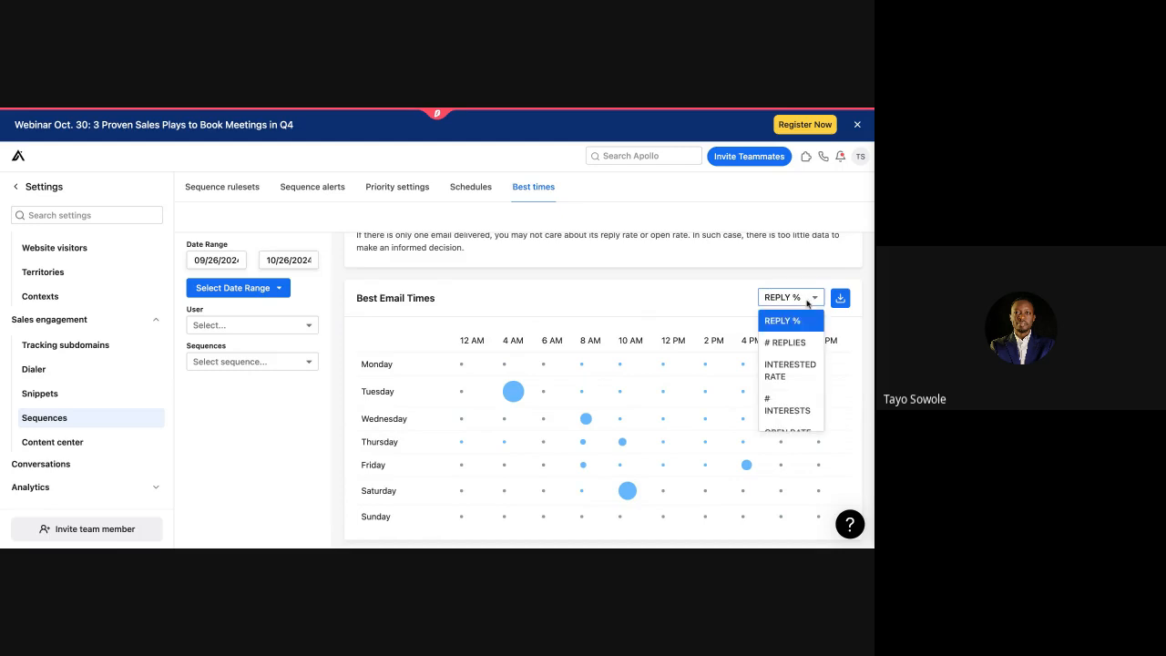
{"action": "left_click", "coordinate": [796, 367]}
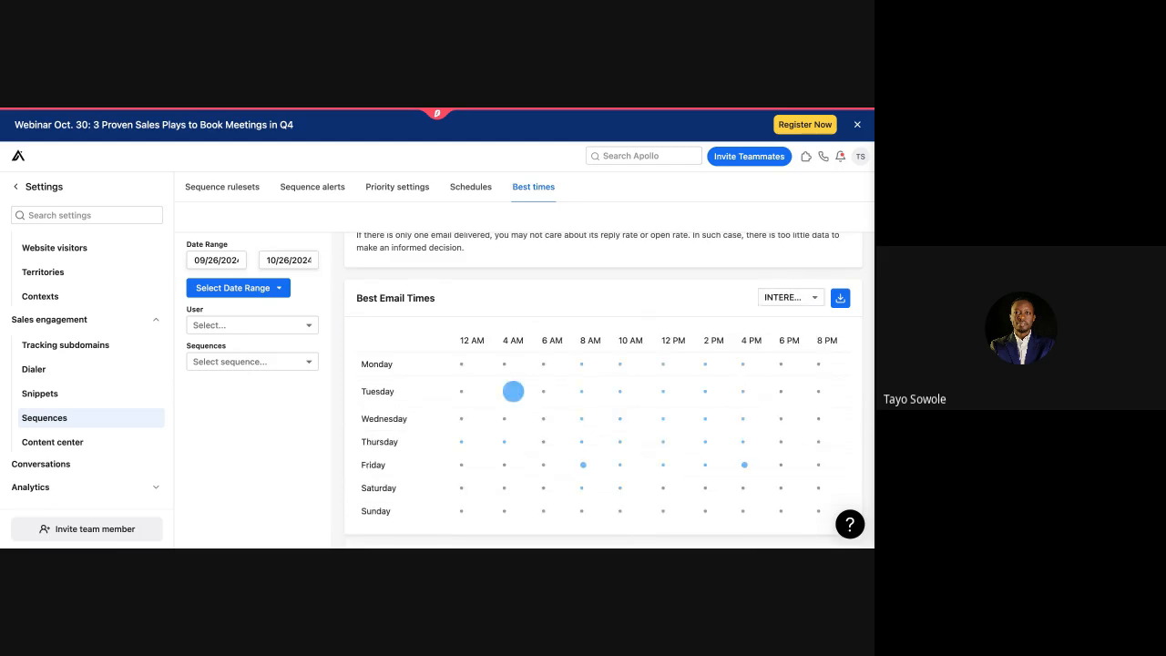
{"action": "left_click", "coordinate": [807, 306]}
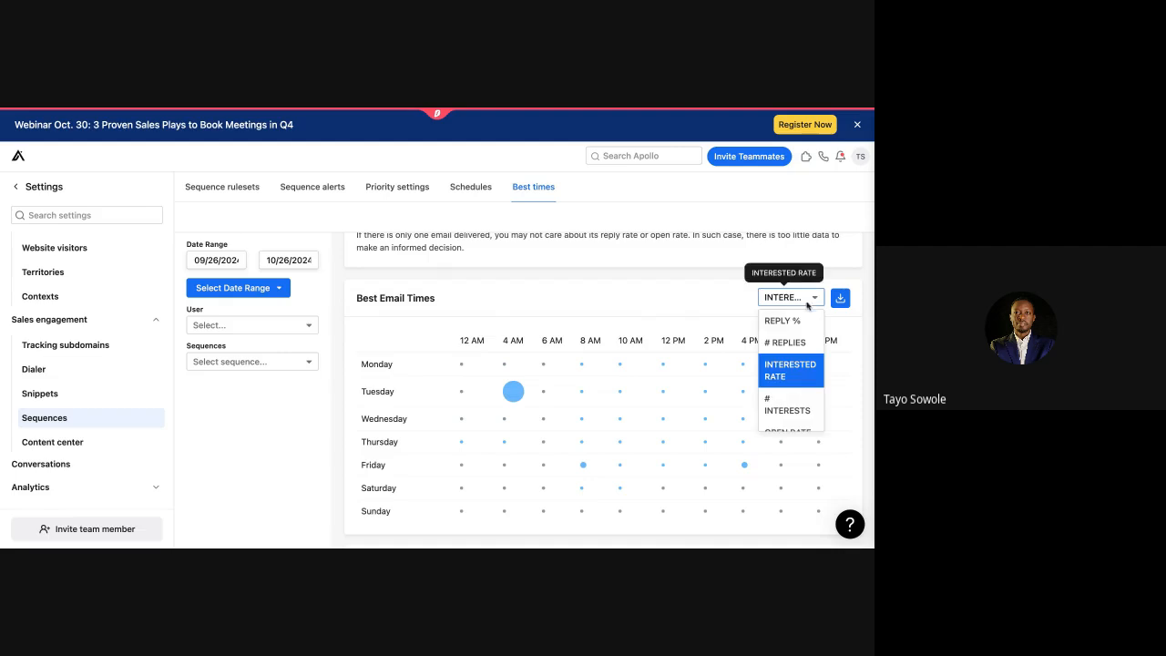
{"action": "left_click", "coordinate": [800, 344]}
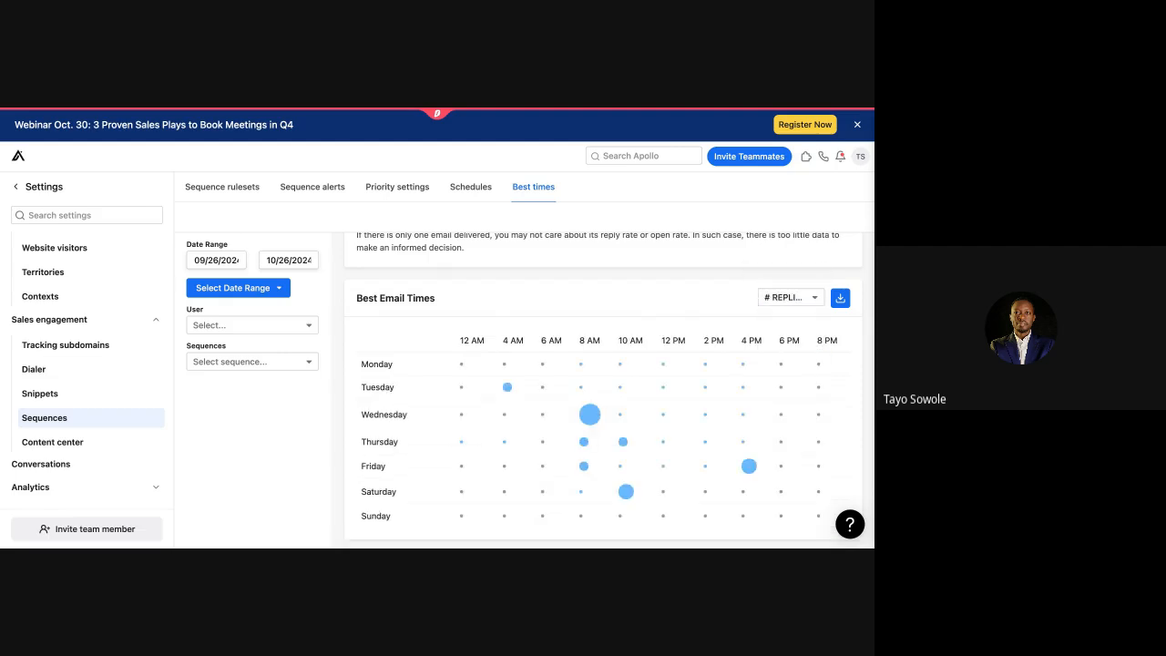
{"action": "left_click", "coordinate": [814, 298]}
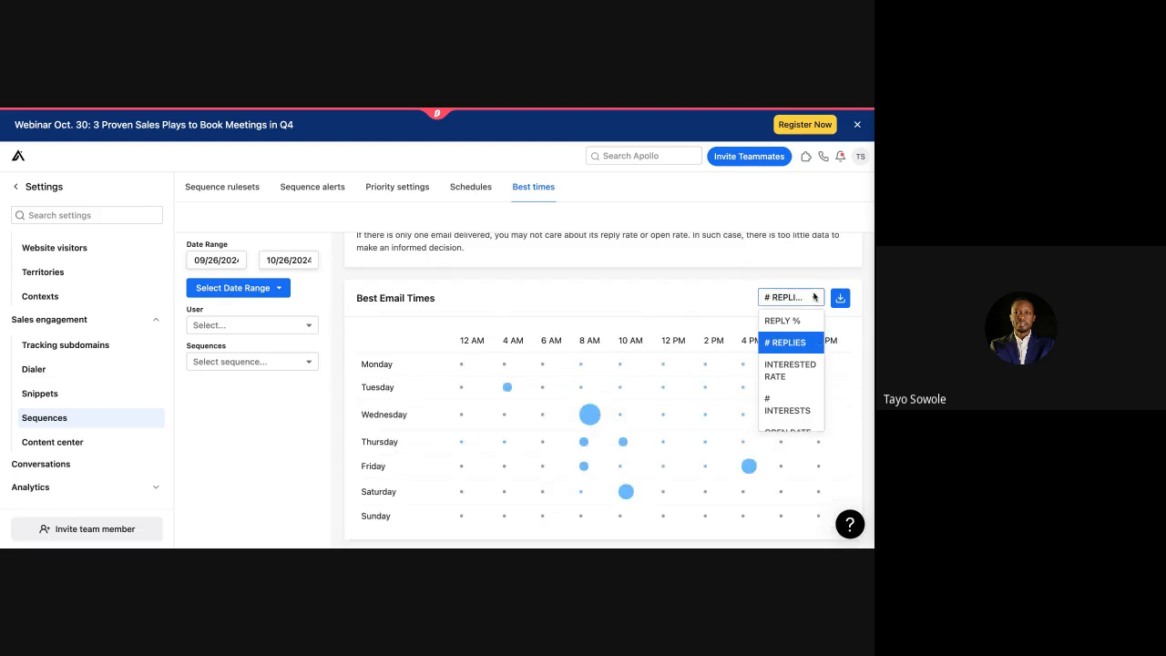
{"action": "left_click", "coordinate": [796, 410]}
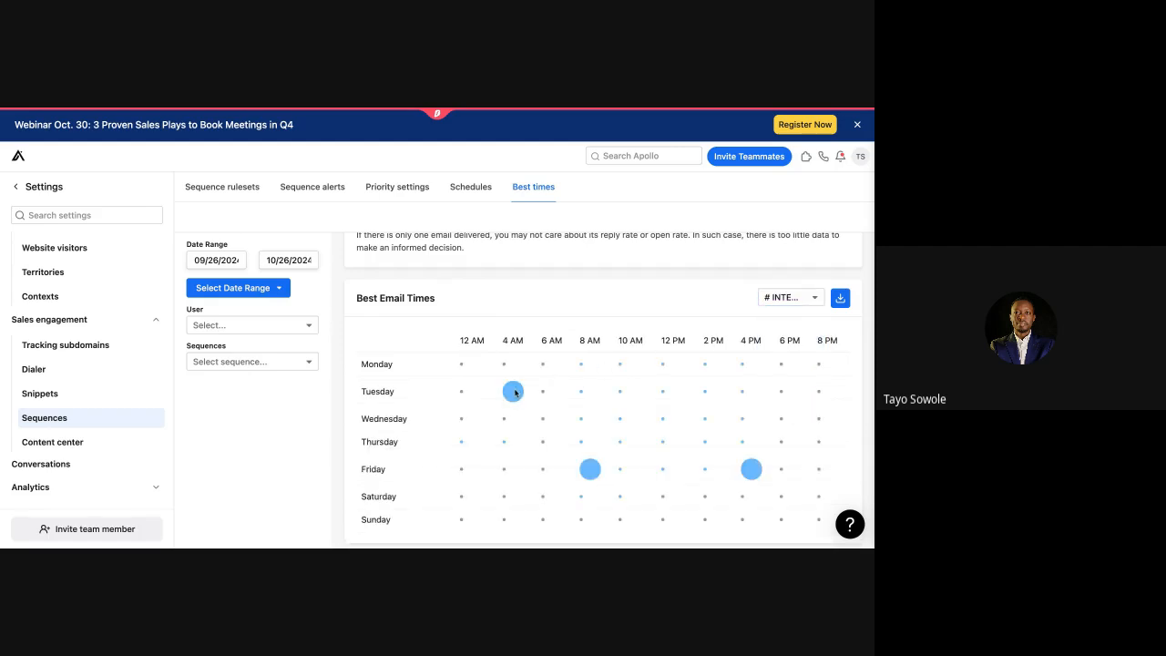
{"action": "left_click", "coordinate": [813, 292]}
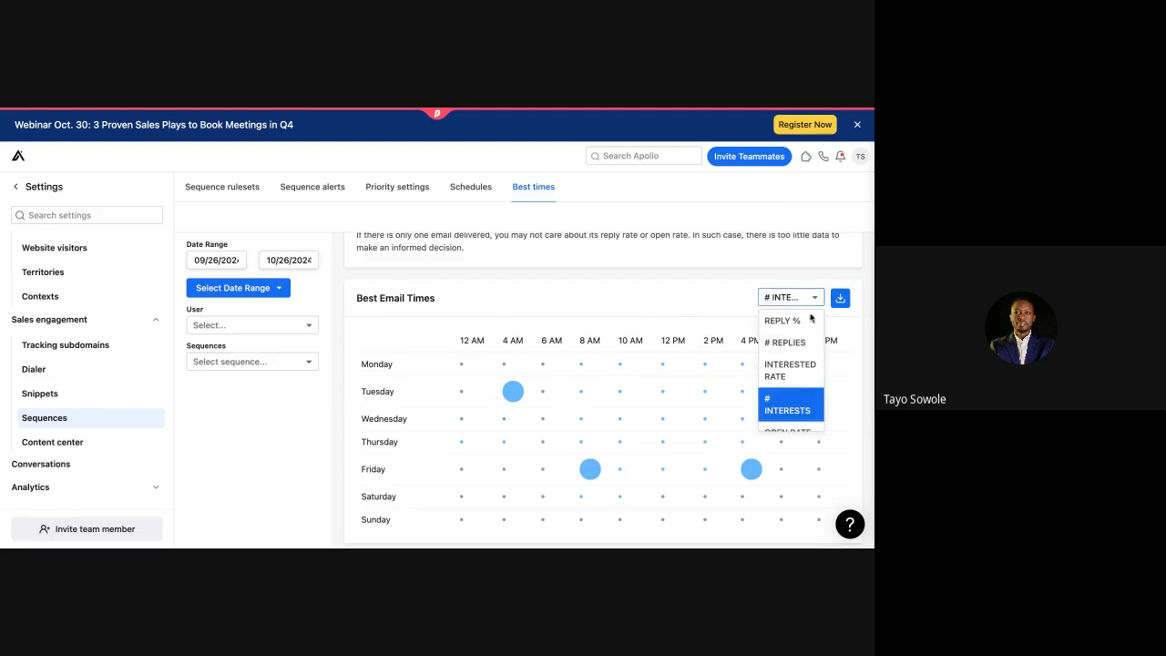
{"action": "scroll", "coordinate": [781, 396], "scroll_direction": "down", "scroll_amount": 2}
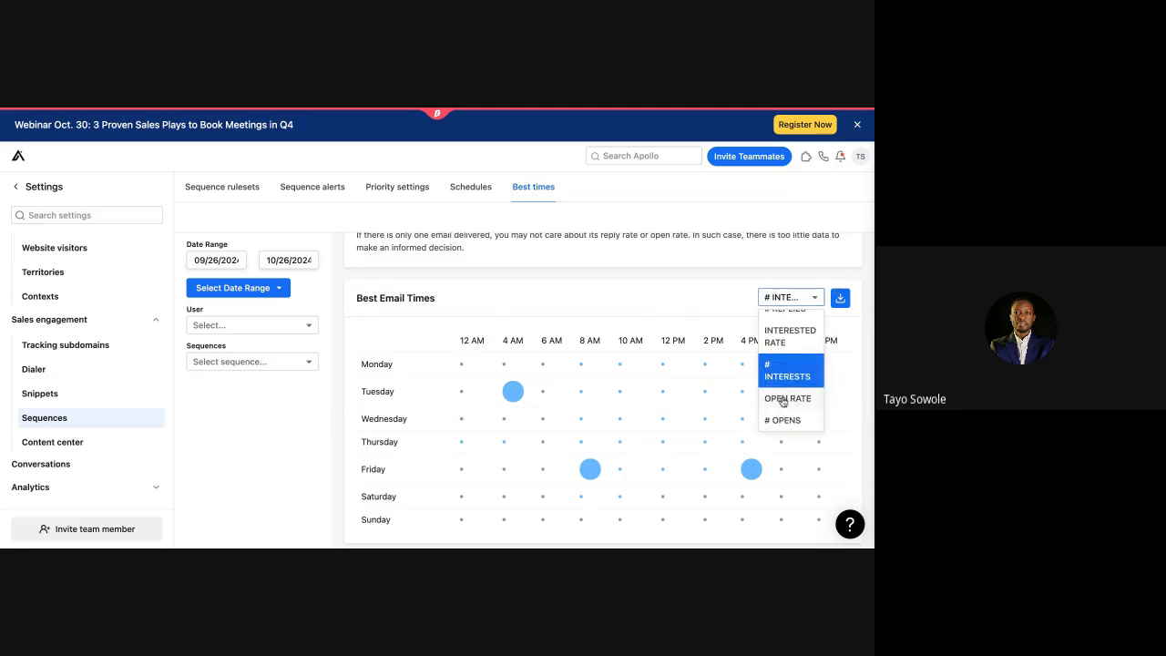
{"action": "left_click", "coordinate": [783, 399]}
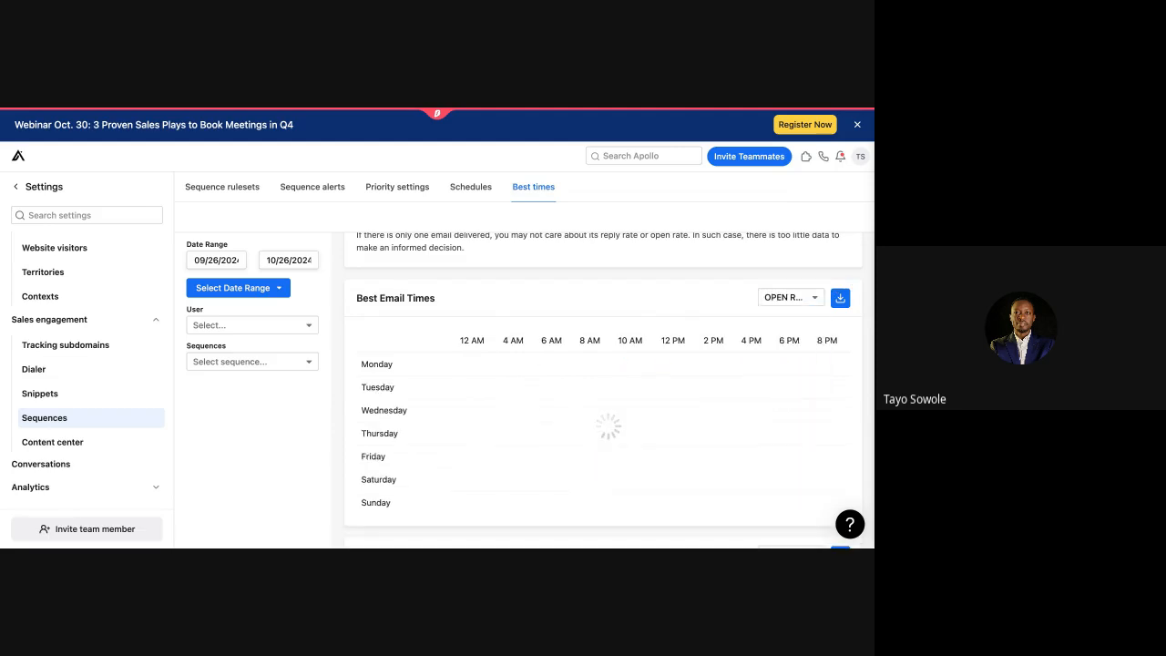